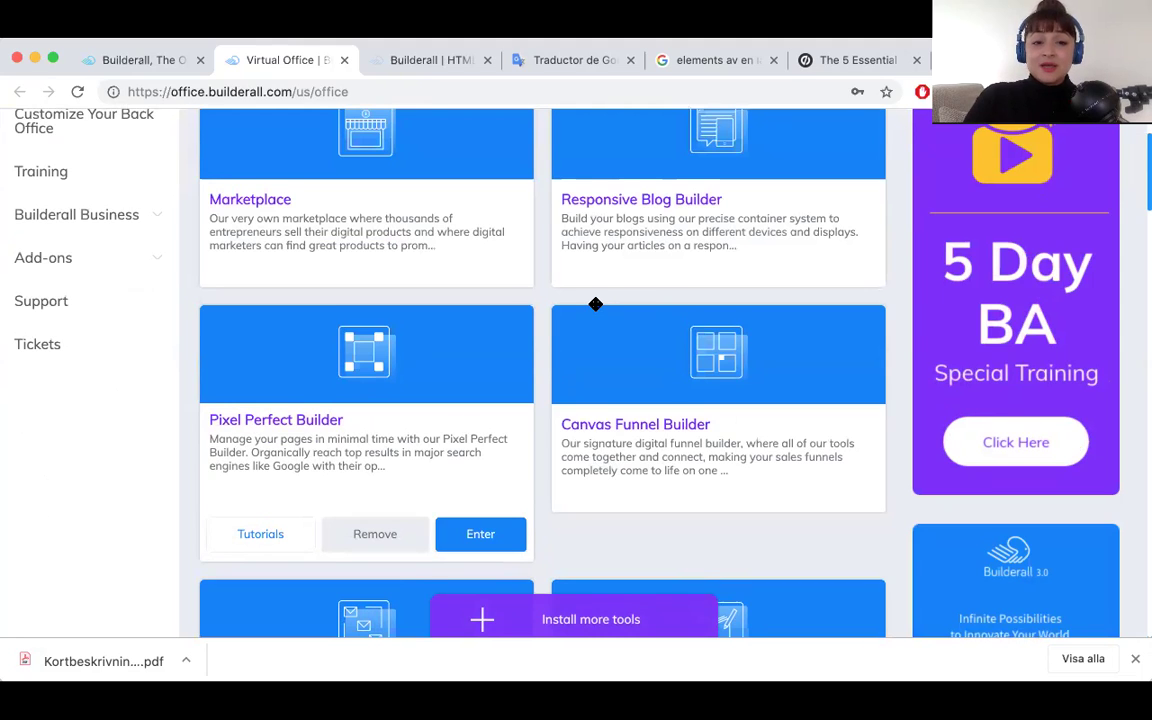
Examine the back office tools from Marketplace and the page builders through to Photo Studio and Animated videos.
scroll(595, 304, up, 2)
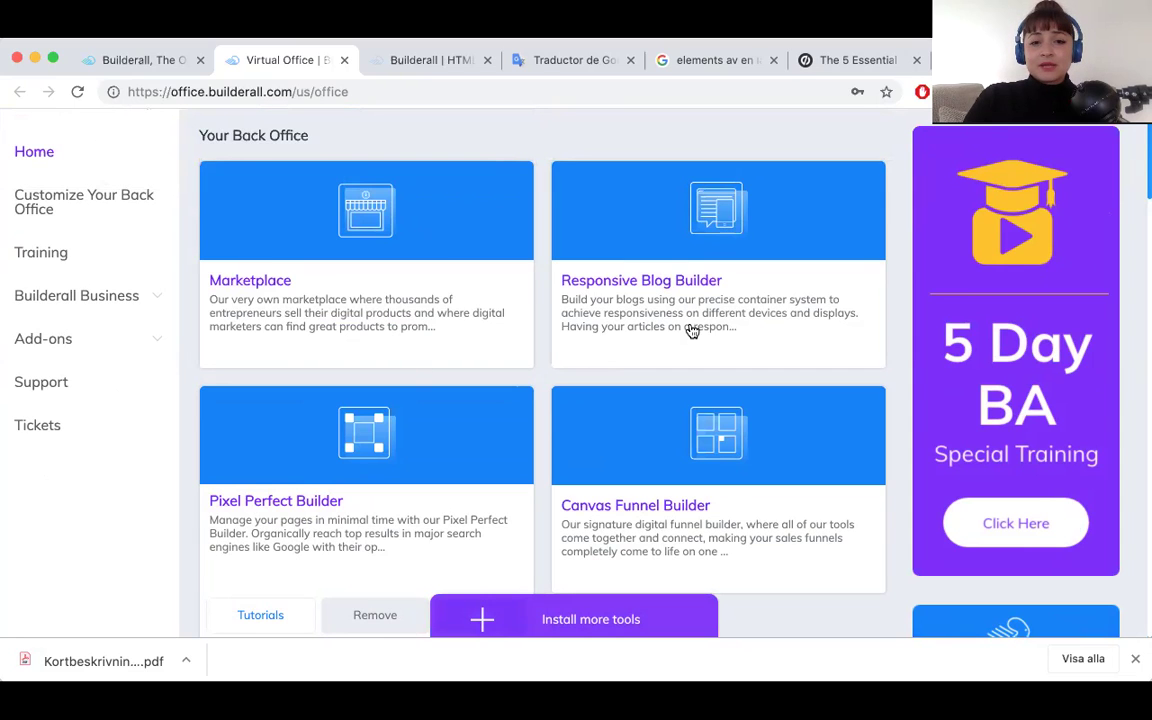
scroll(420, 333, down, 3)
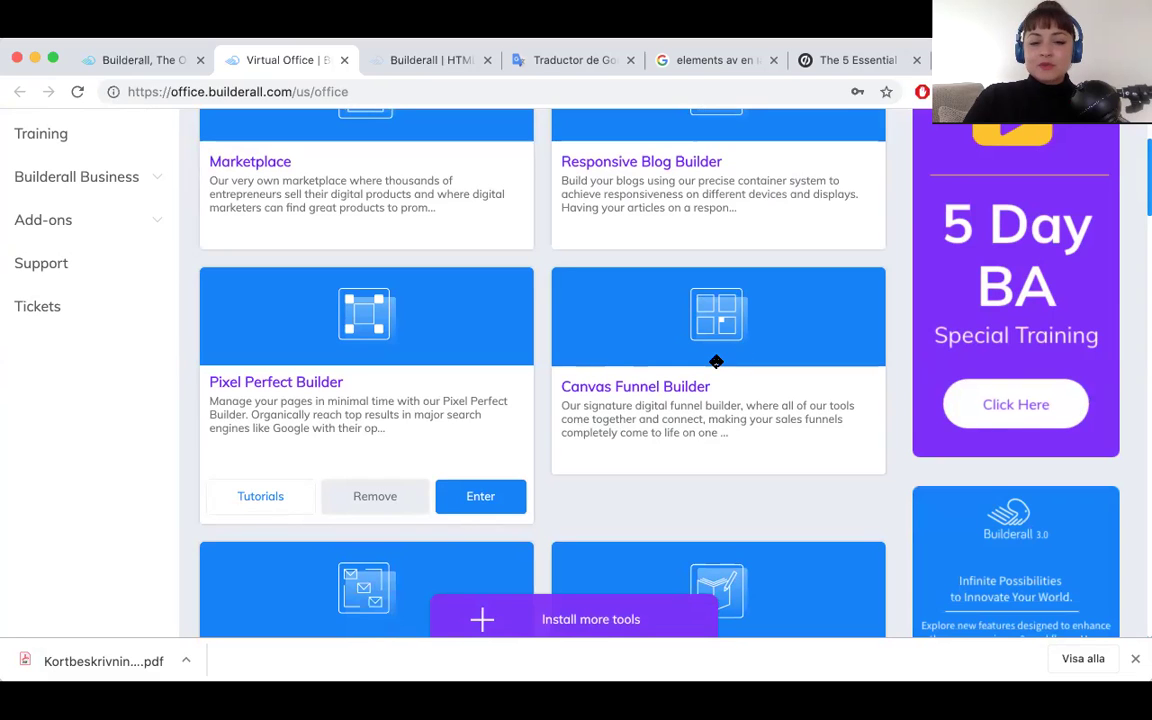
scroll(716, 361, down, 9)
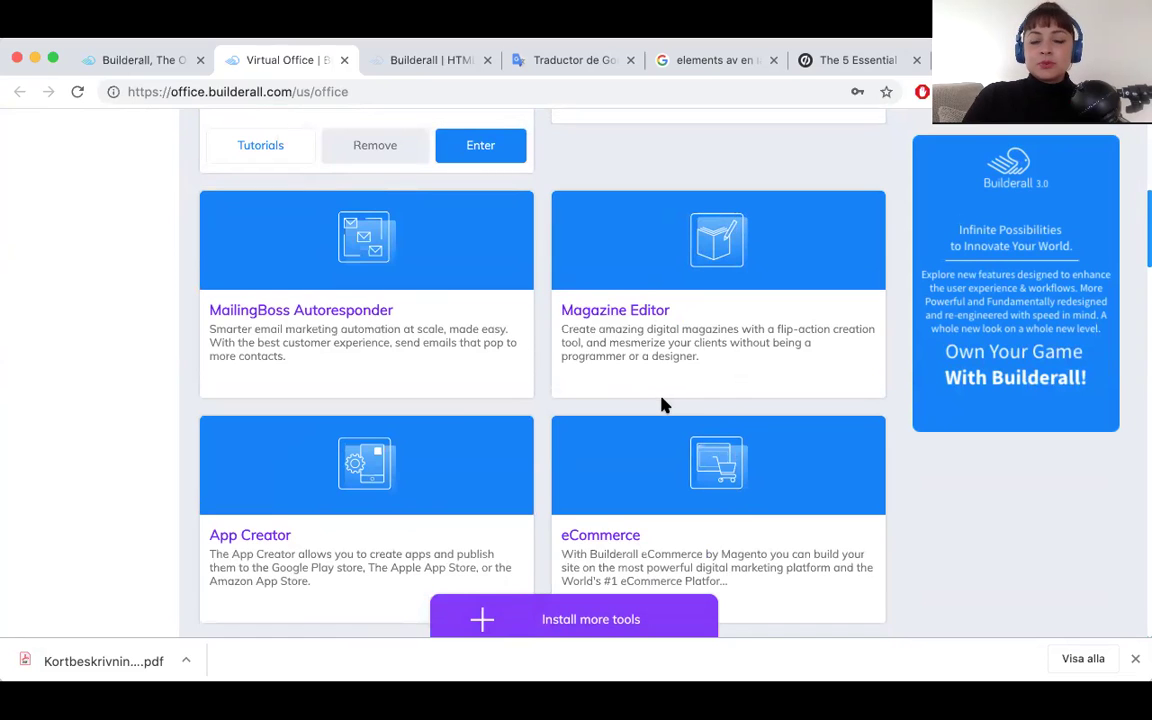
scroll(661, 404, down, 2)
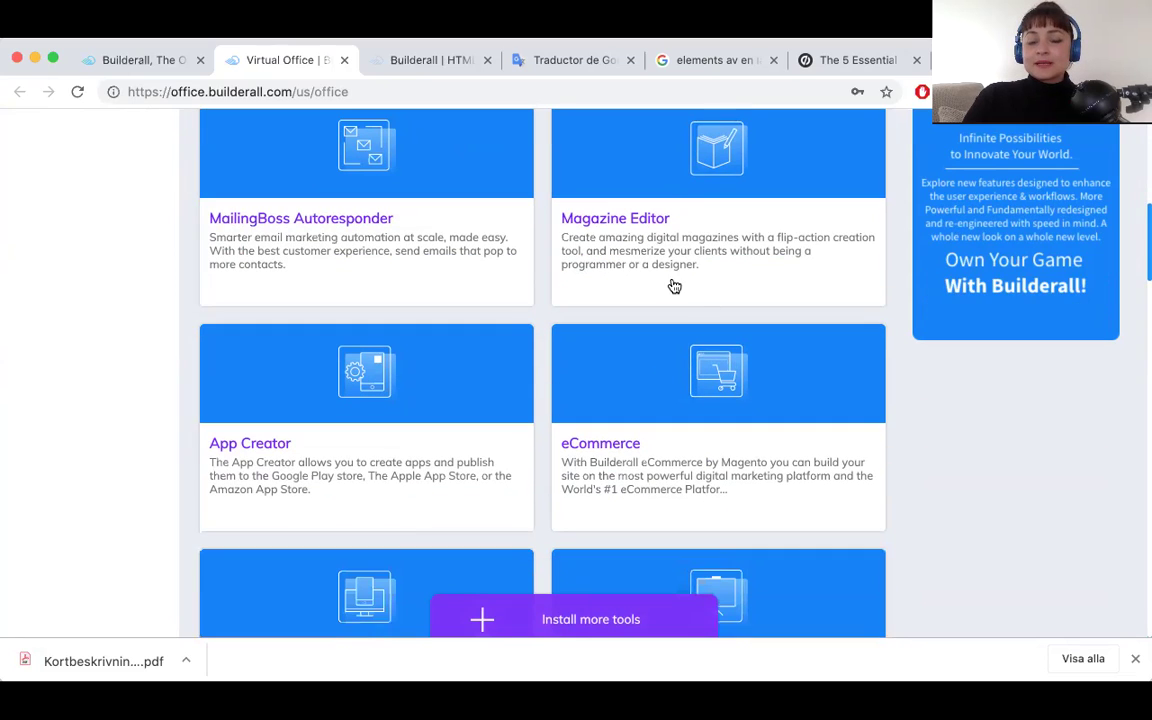
scroll(470, 446, down, 1)
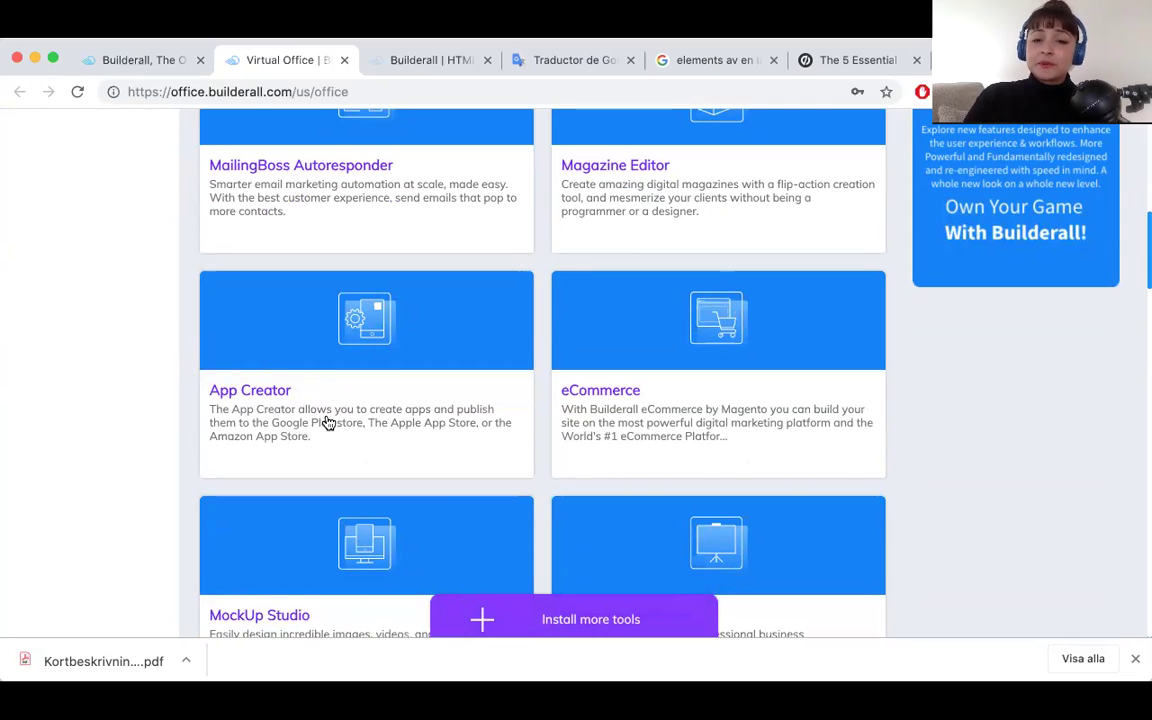
scroll(679, 442, down, 1)
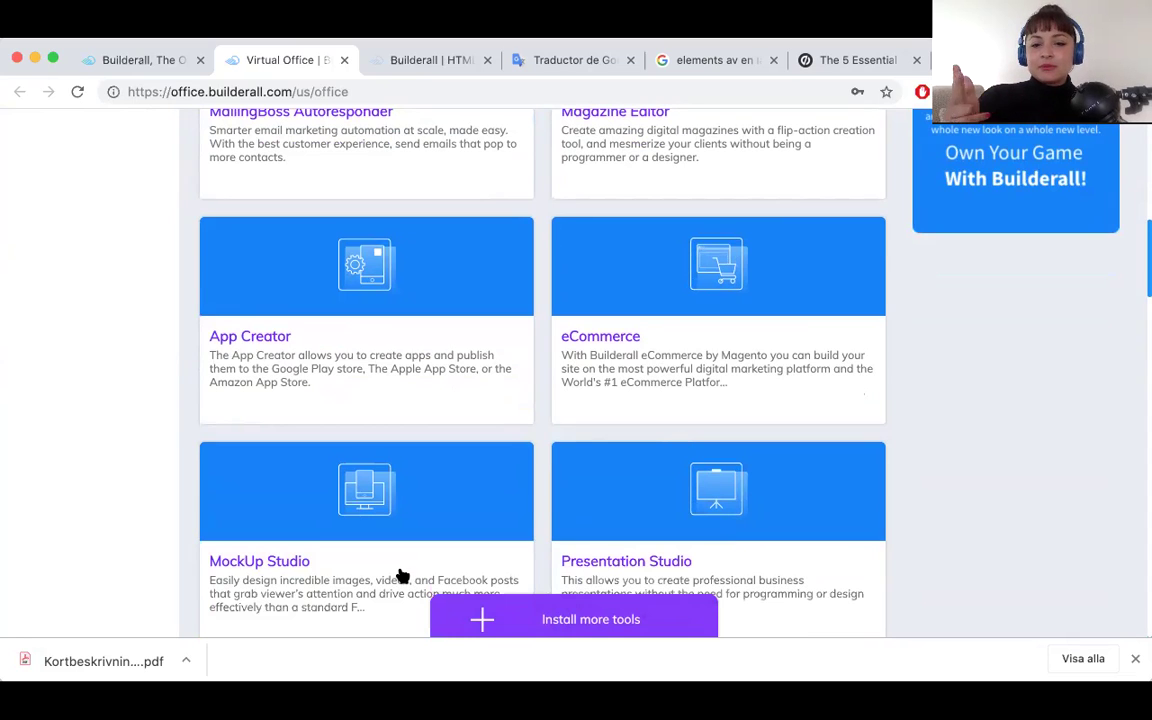
scroll(400, 576, down, 4)
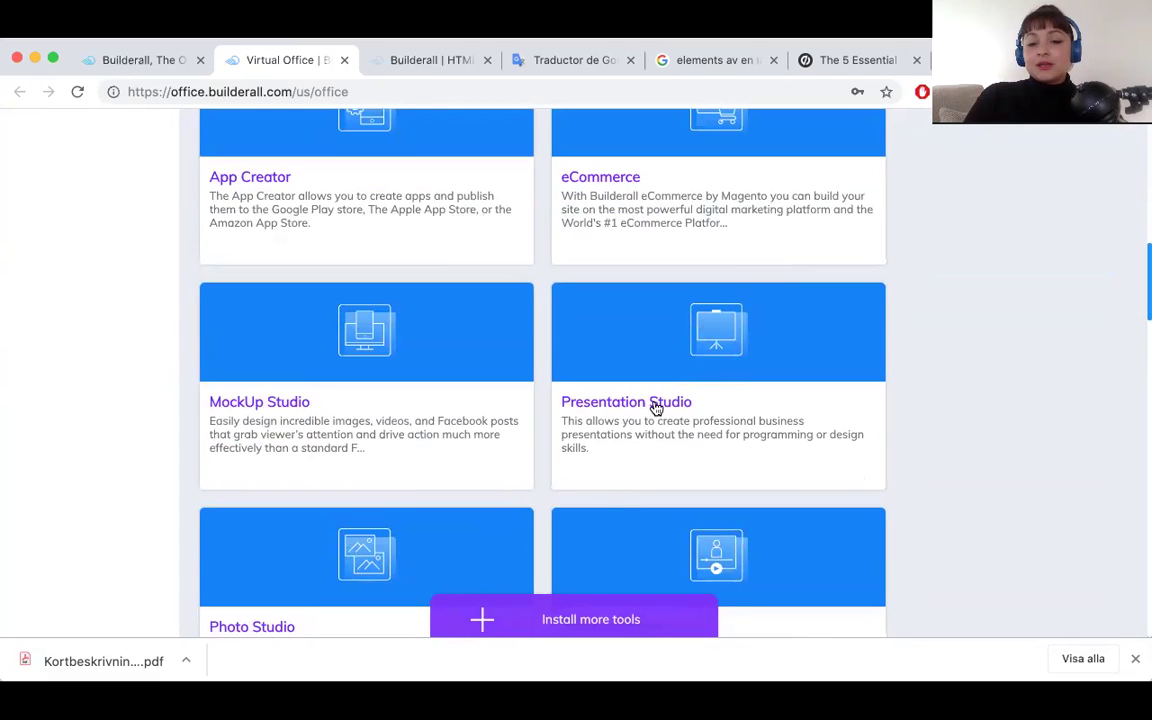
scroll(657, 404, down, 1)
scroll(657, 404, down, 5)
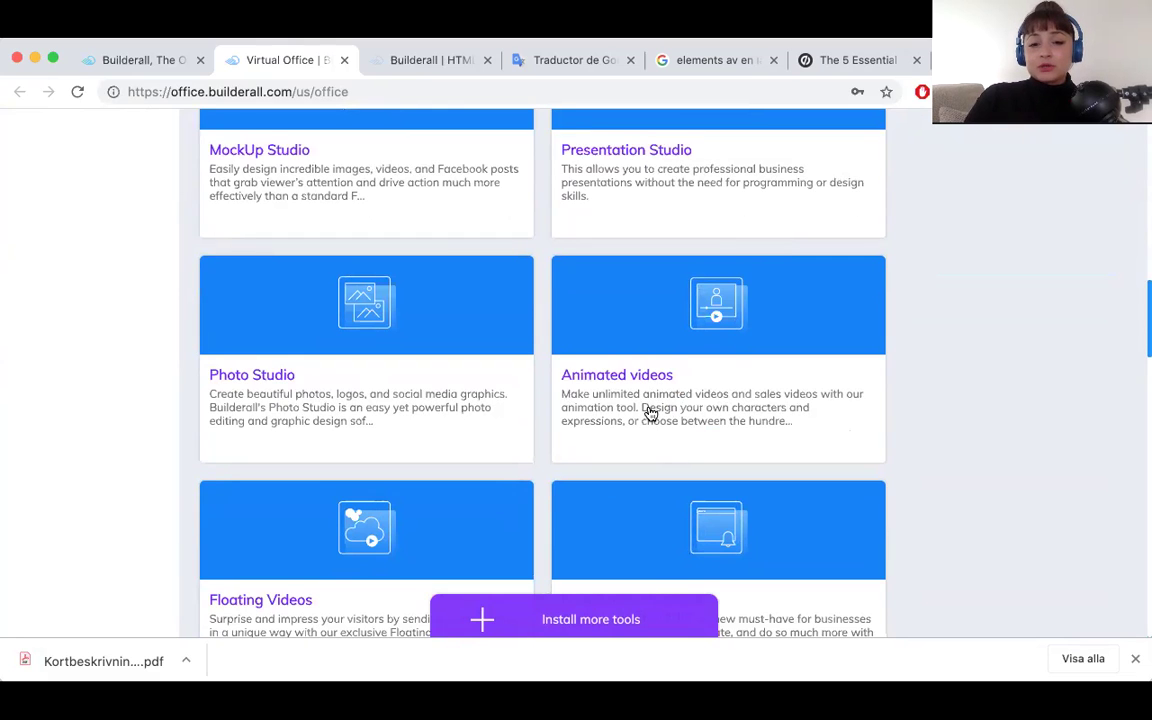
scroll(649, 413, down, 1)
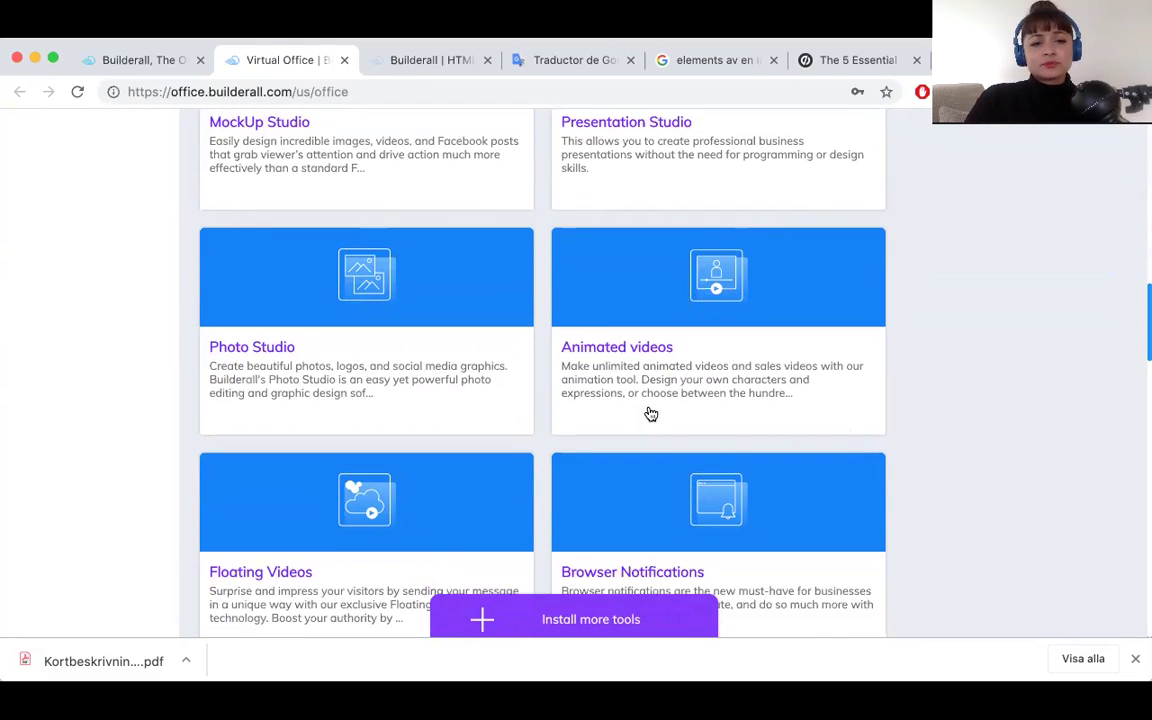
Examine the remaining back office tools, from Floating Videos and Browser Notifications through to Video Wrapper.
scroll(651, 413, down, 3)
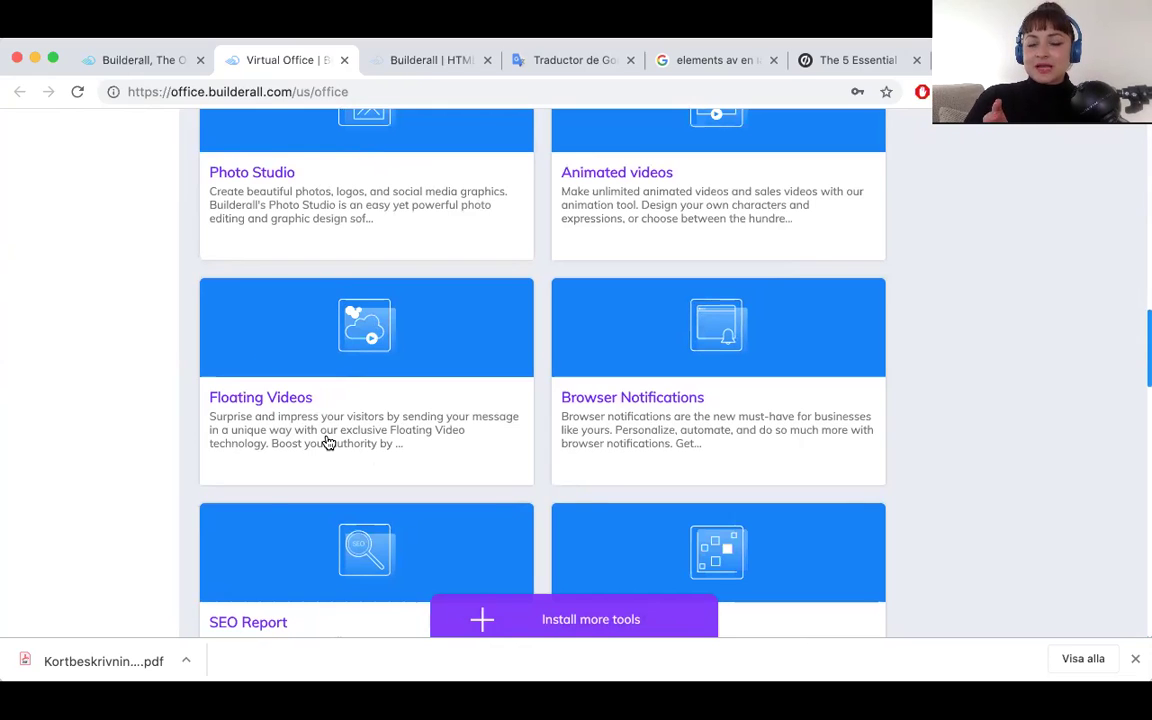
scroll(666, 337, down, 5)
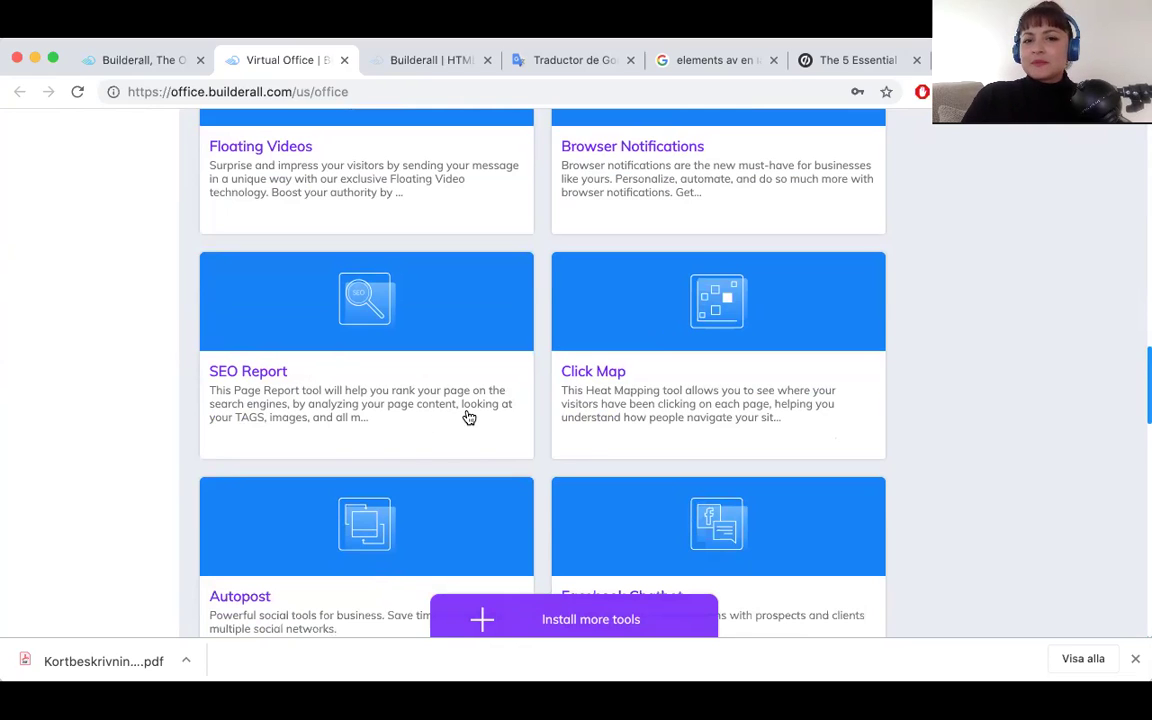
scroll(741, 475, down, 5)
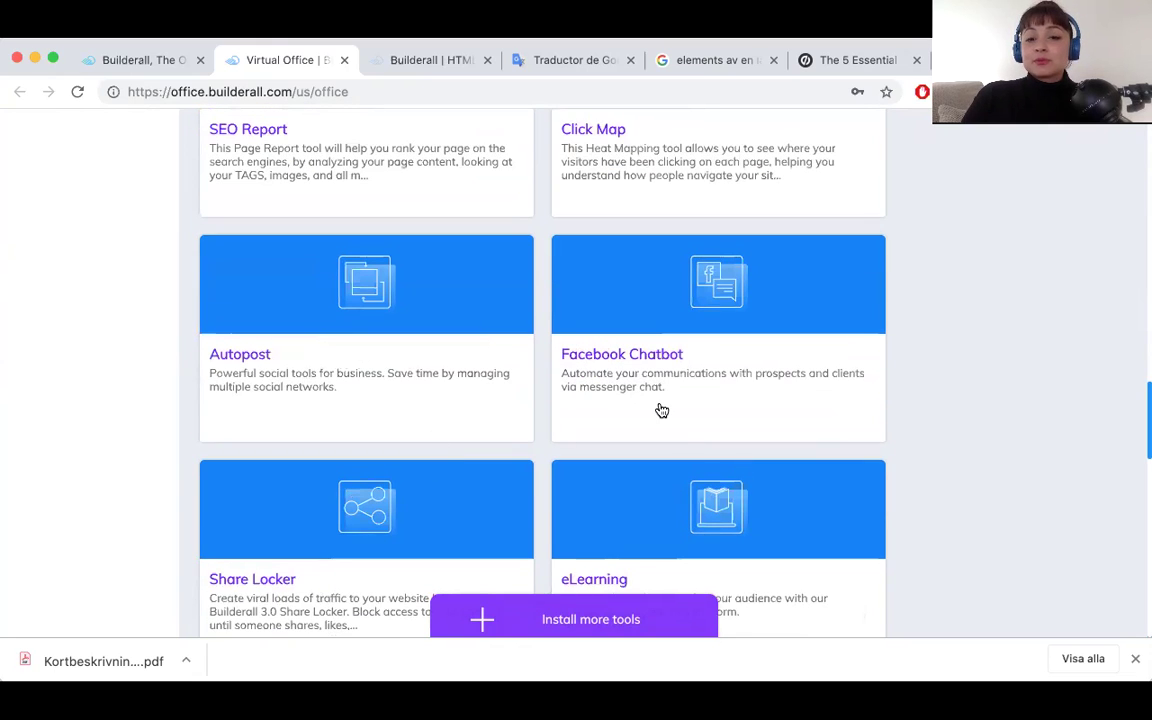
scroll(661, 411, down, 3)
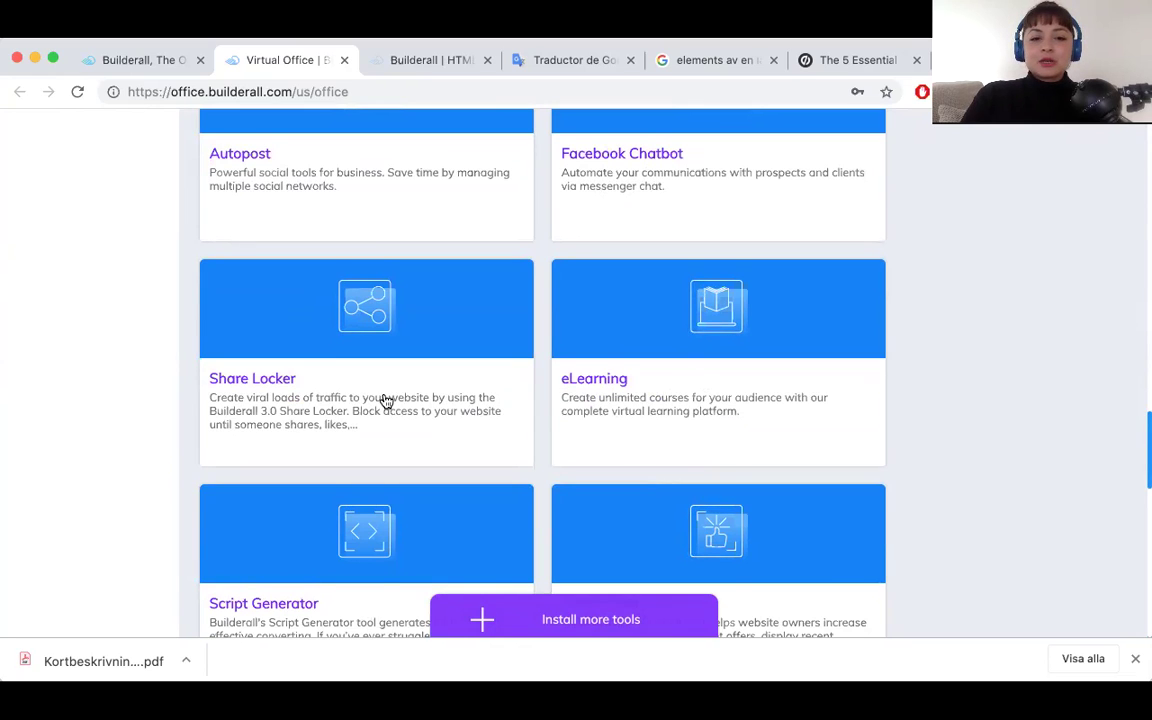
scroll(386, 400, down, 1)
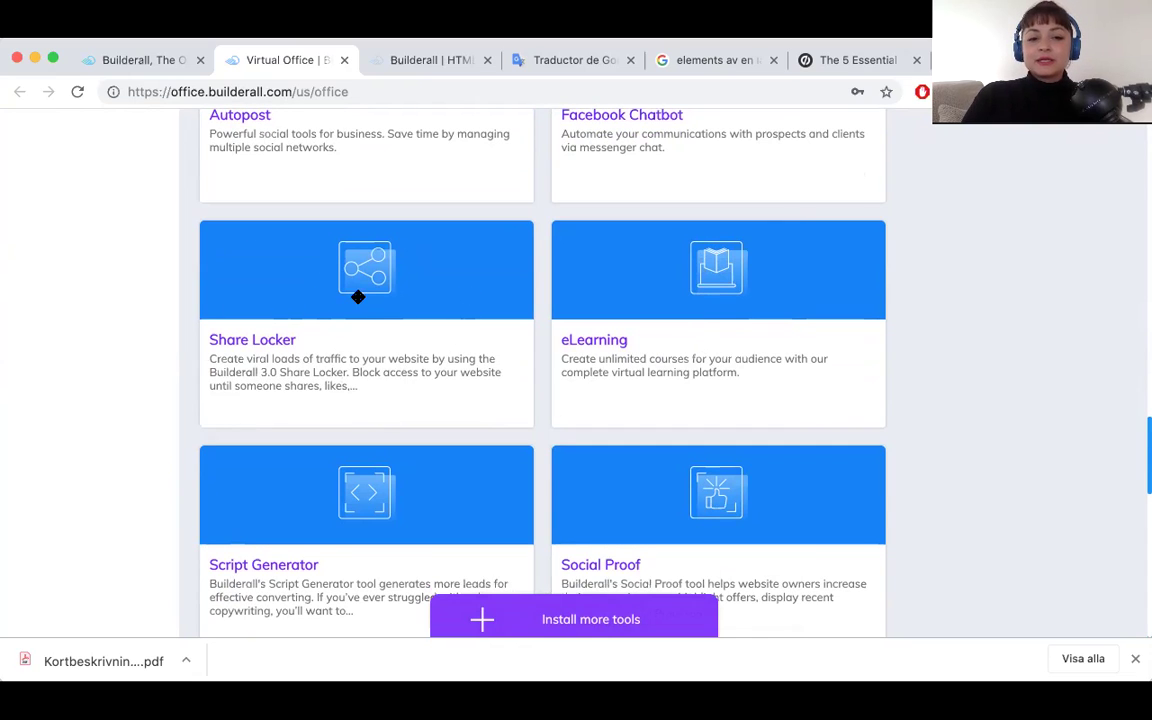
scroll(679, 388, down, 3)
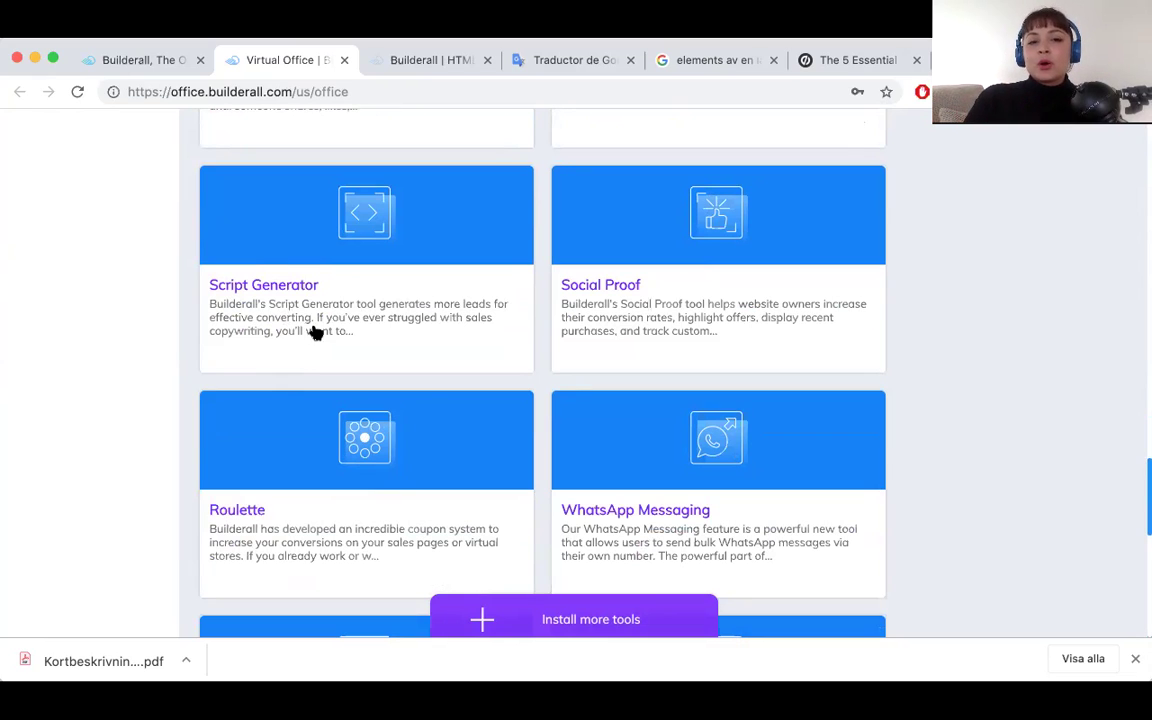
scroll(657, 326, down, 2)
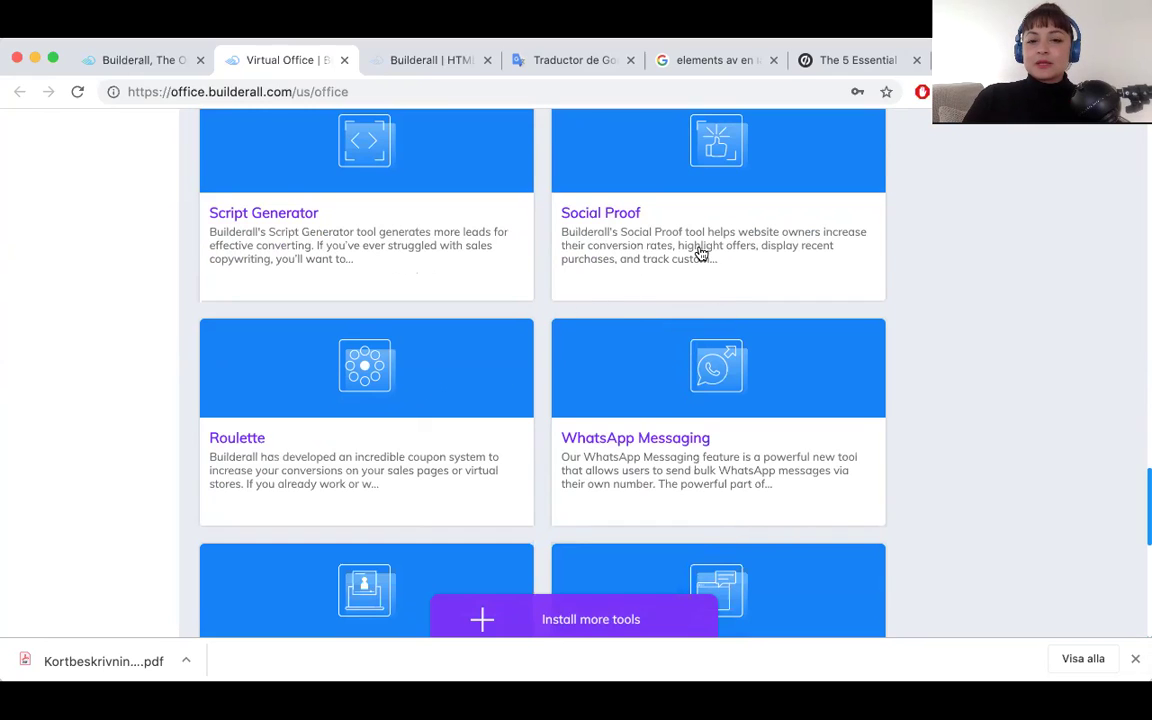
scroll(705, 432, down, 2)
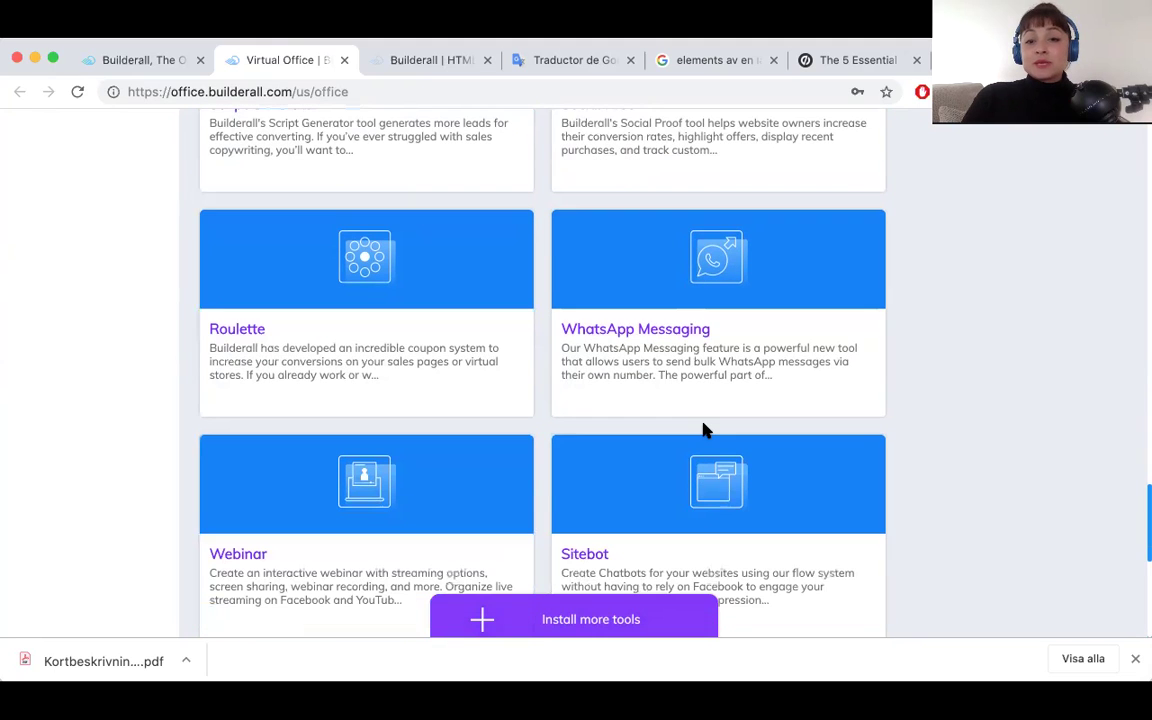
scroll(705, 430, down, 2)
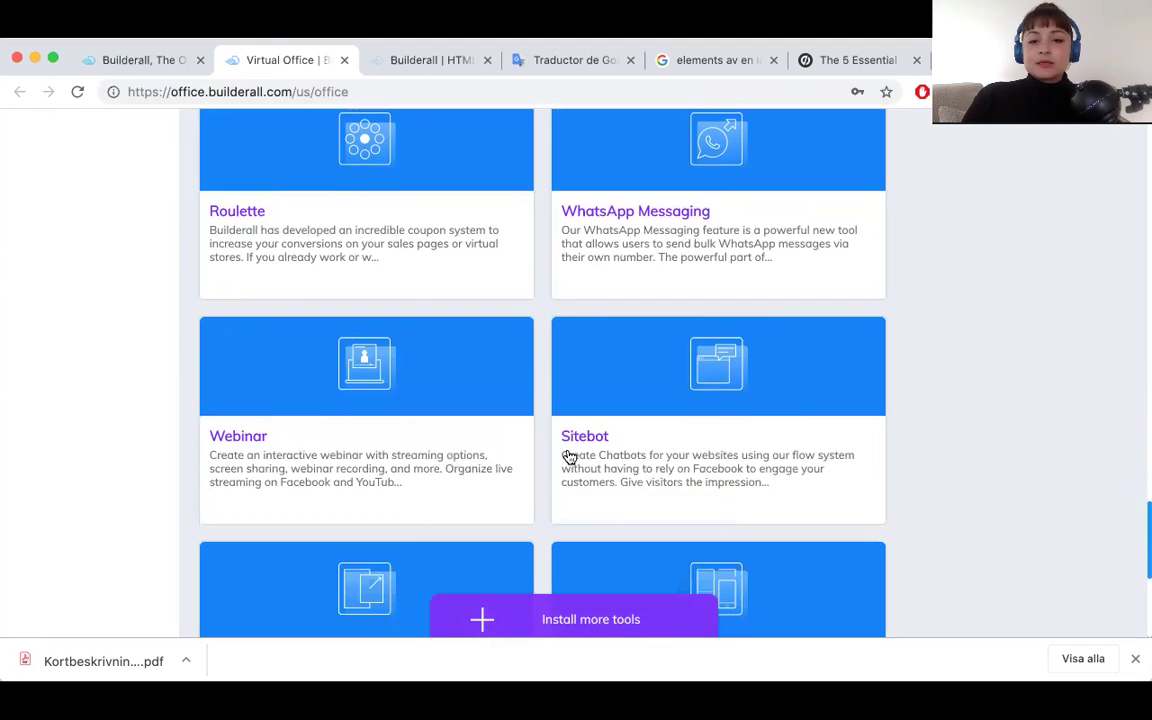
scroll(643, 468, down, 3)
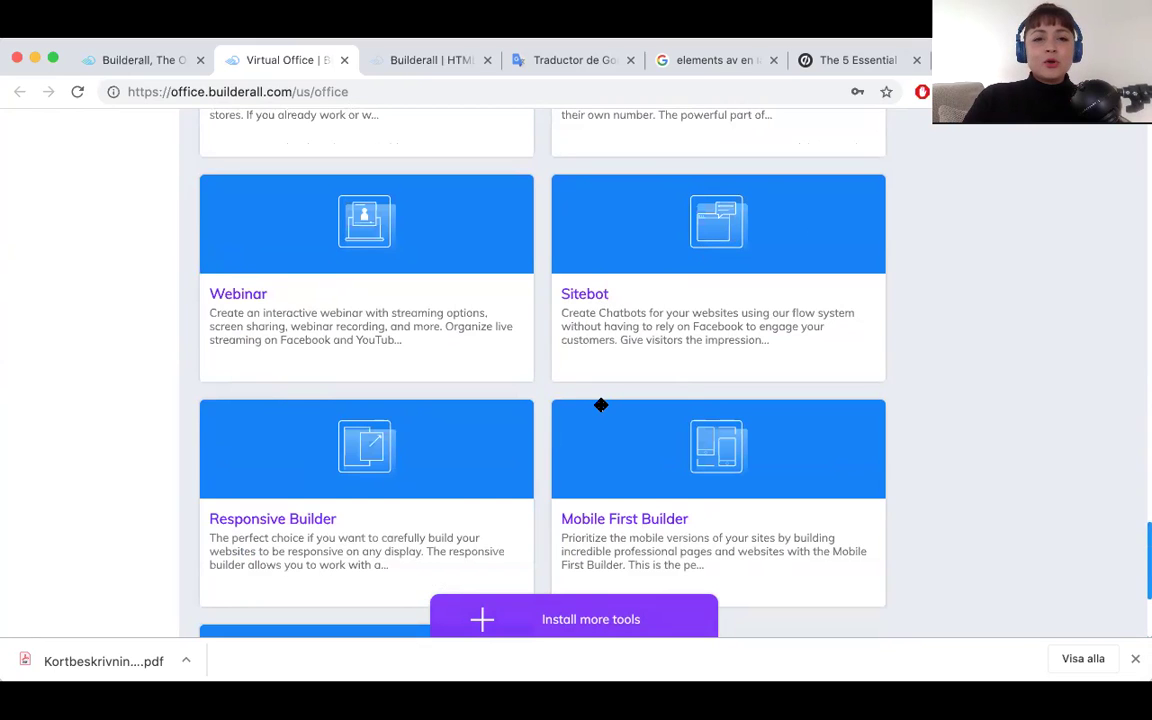
scroll(600, 405, up, 3)
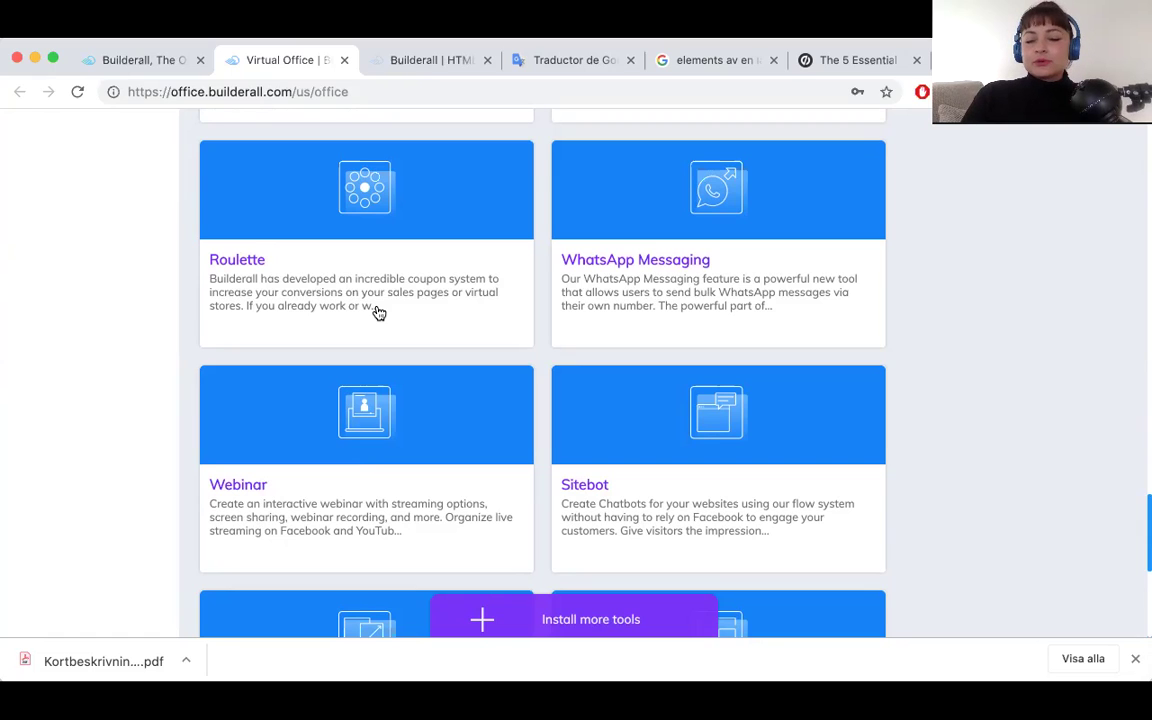
scroll(479, 486, down, 5)
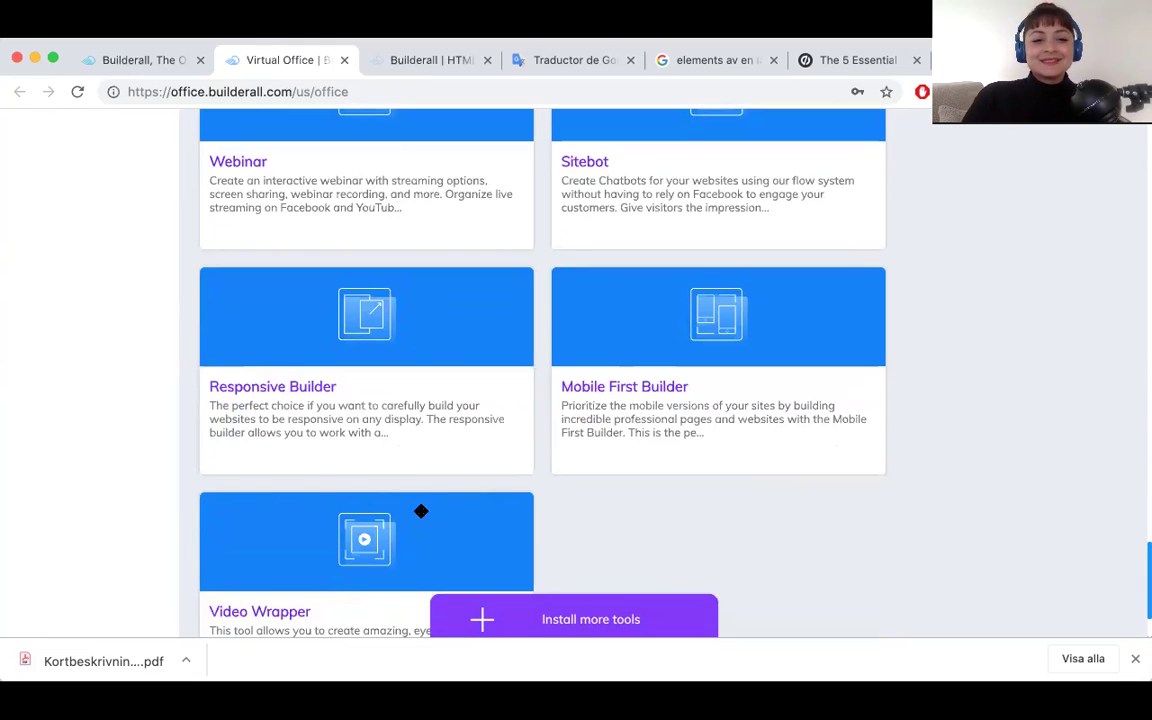
scroll(447, 388, up, 2)
scroll(447, 388, down, 3)
scroll(447, 388, down, 1)
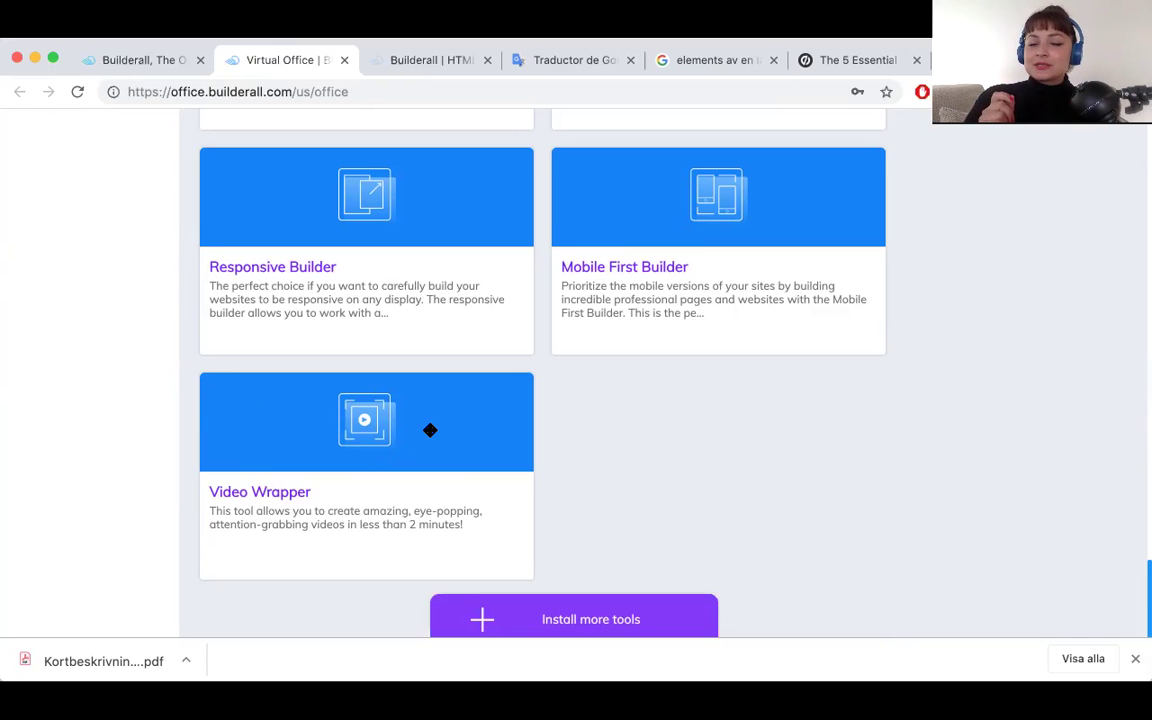
Enter the Pixel Perfect Builder and start a new website to reach the template gallery.
scroll(452, 345, up, 10)
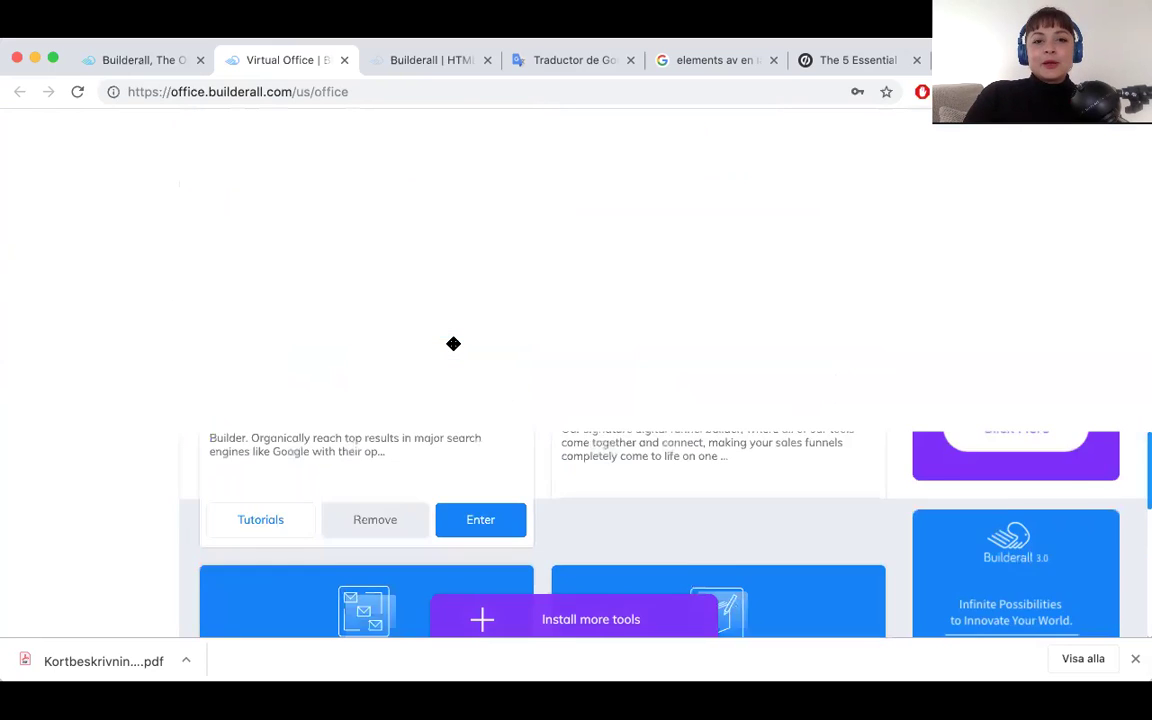
scroll(403, 475, down, 5)
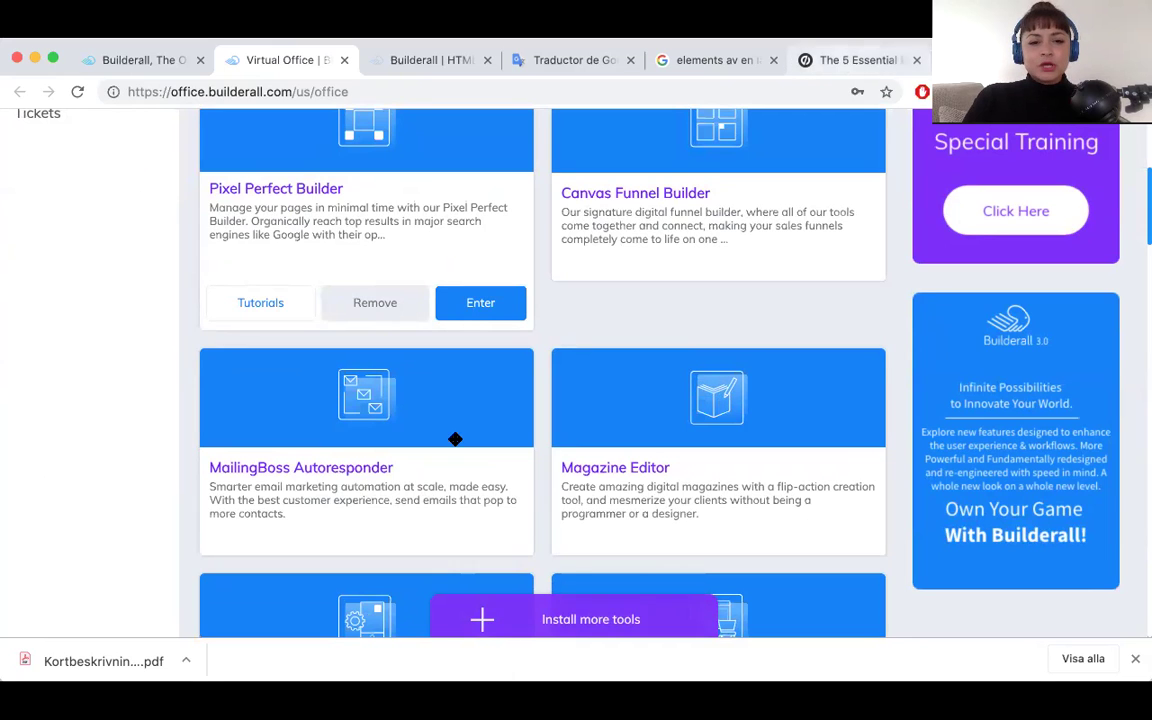
scroll(374, 420, up, 1)
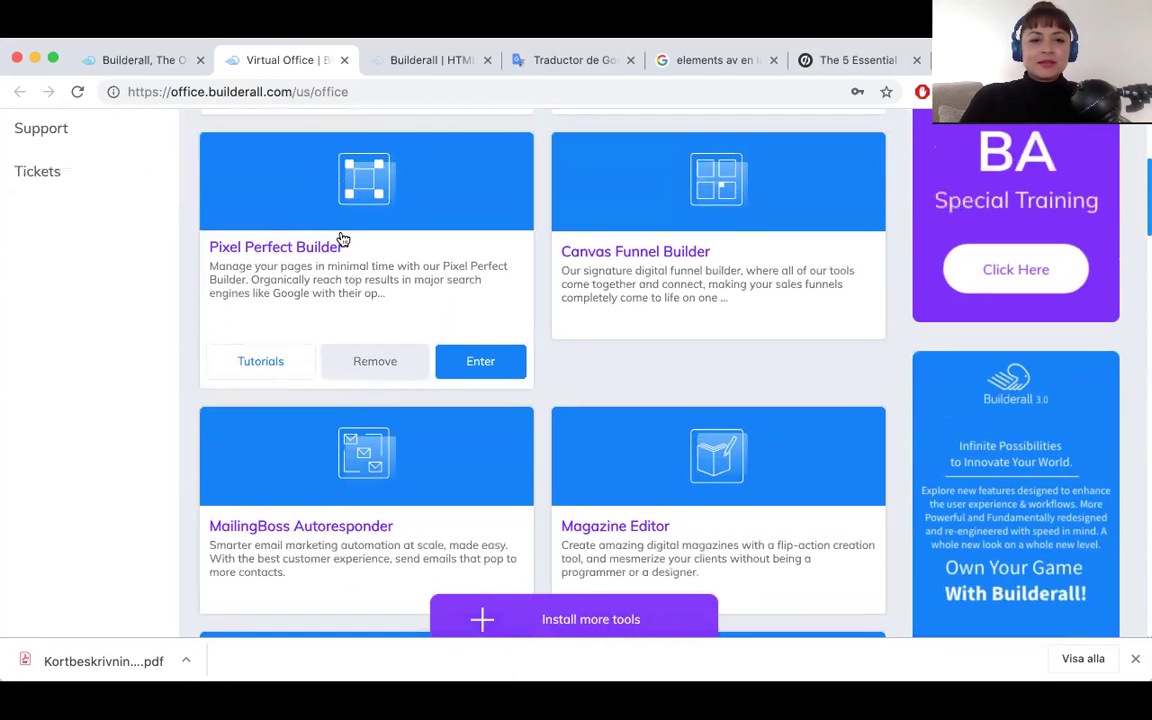
click(480, 365)
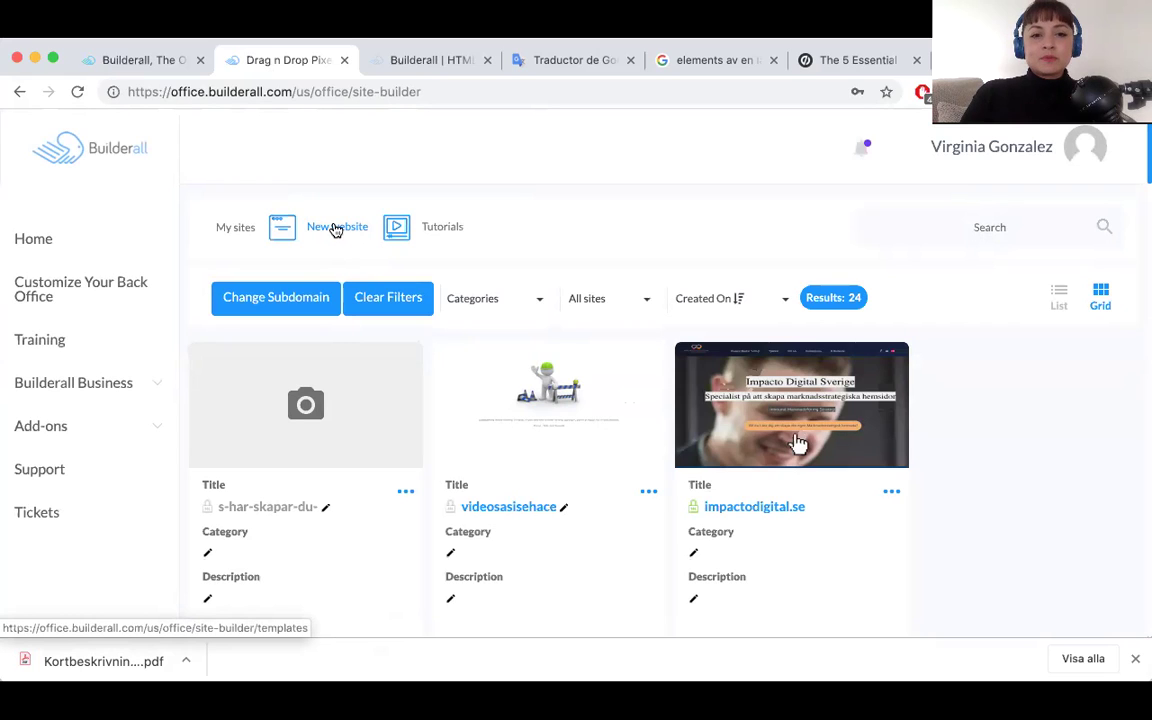
click(337, 229)
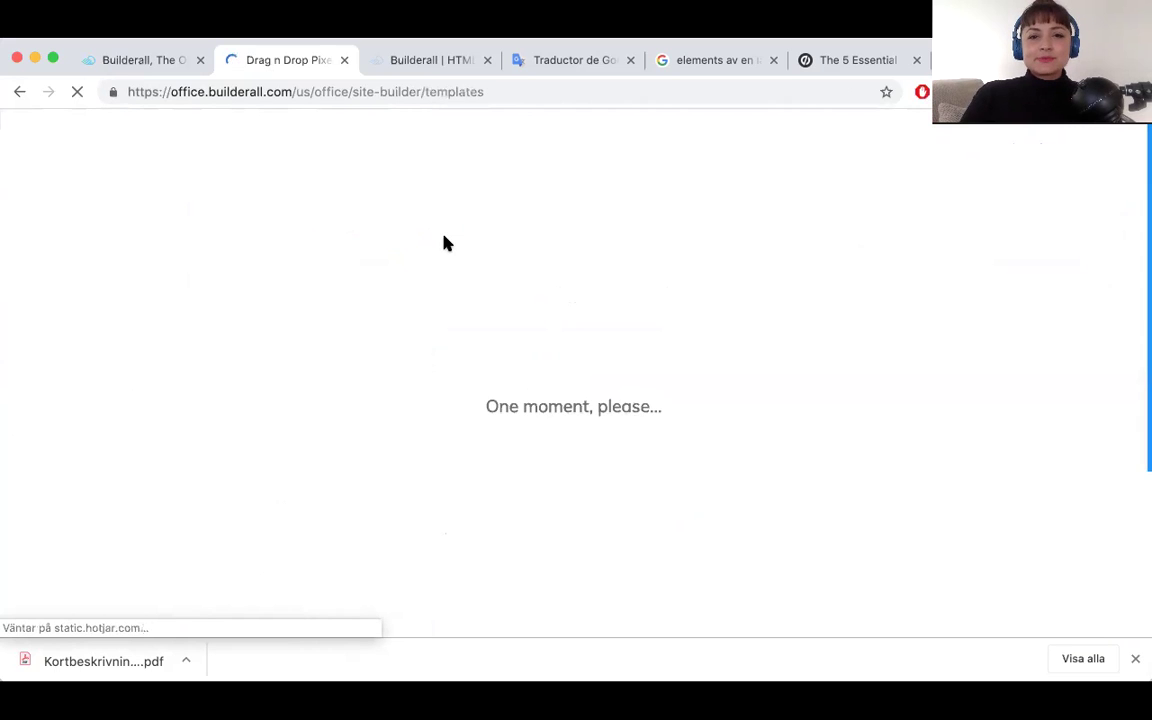
View the landing page already open in the HTML editor and return to the template gallery.
click(405, 65)
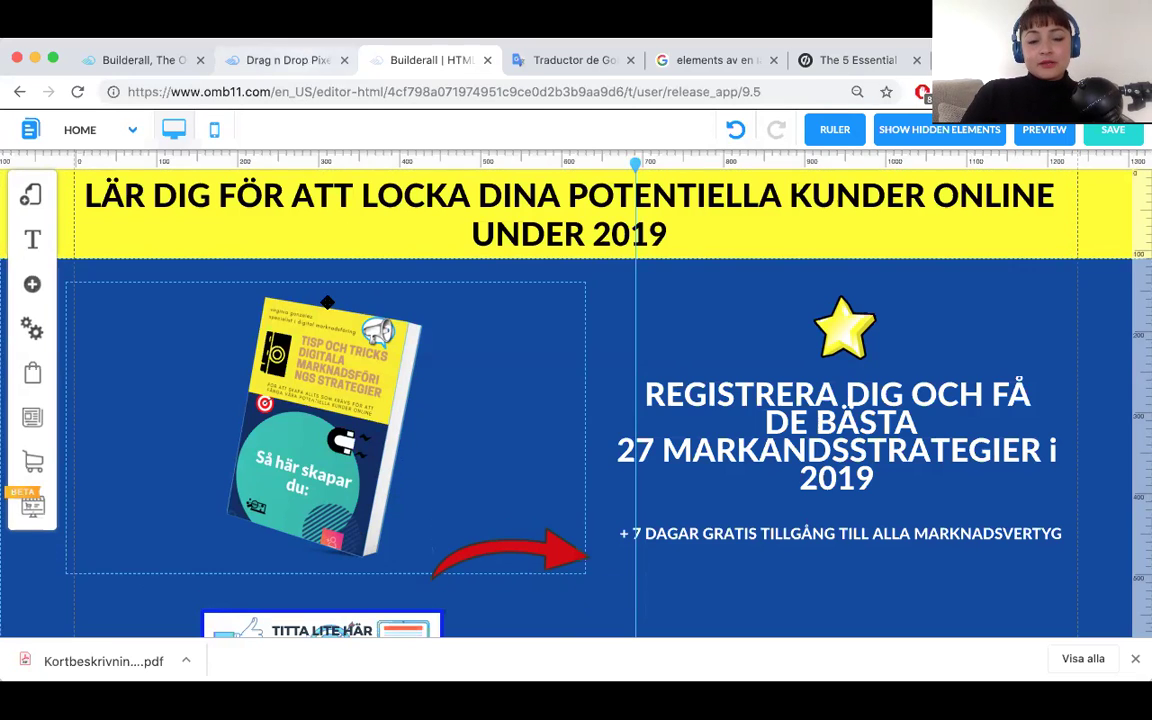
click(284, 58)
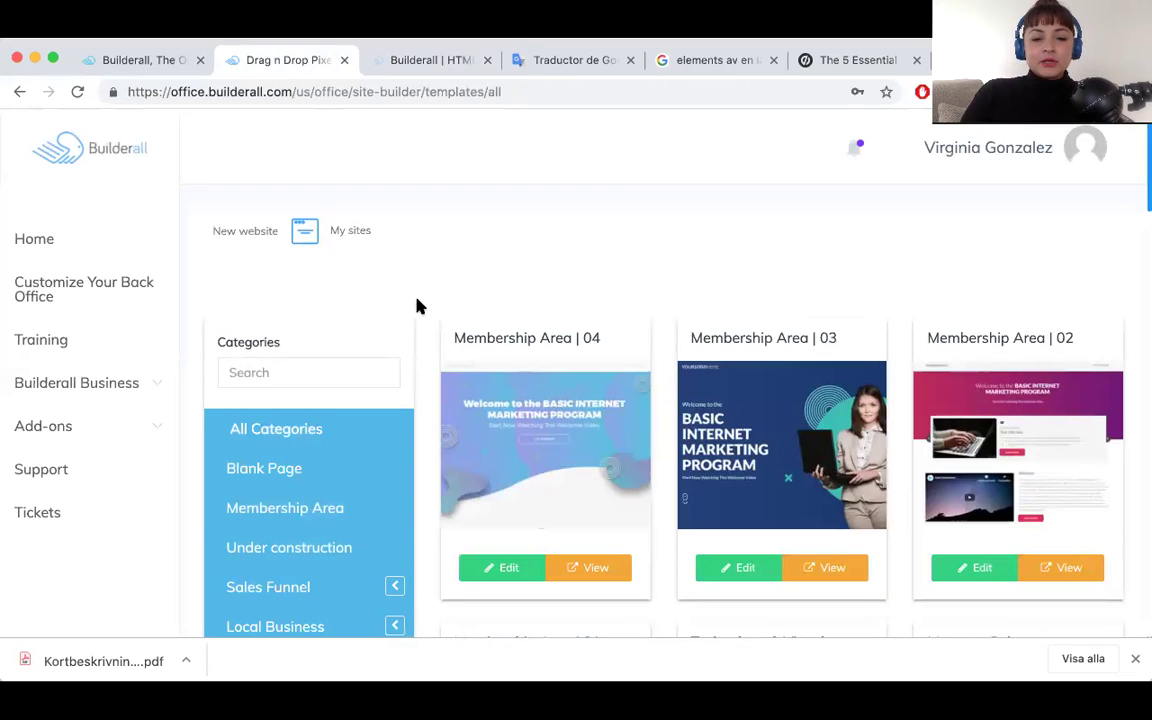
Filter the website templates to the Blank Page category and look through the blank layouts.
scroll(368, 504, down, 3)
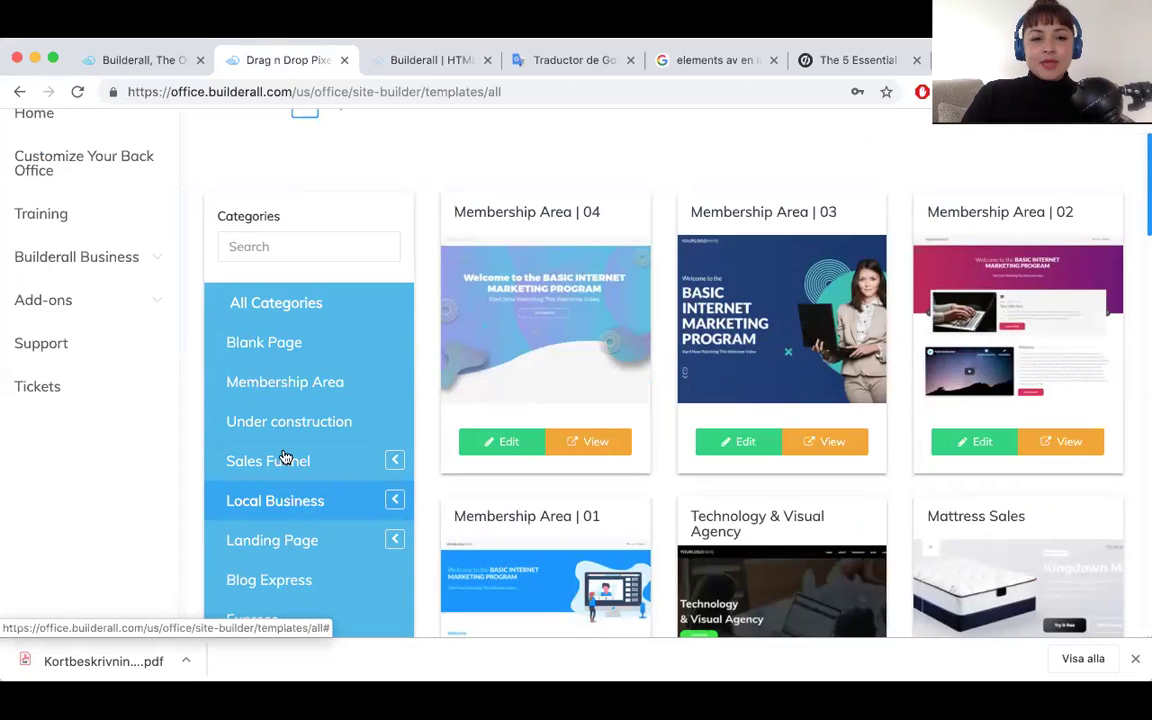
click(285, 346)
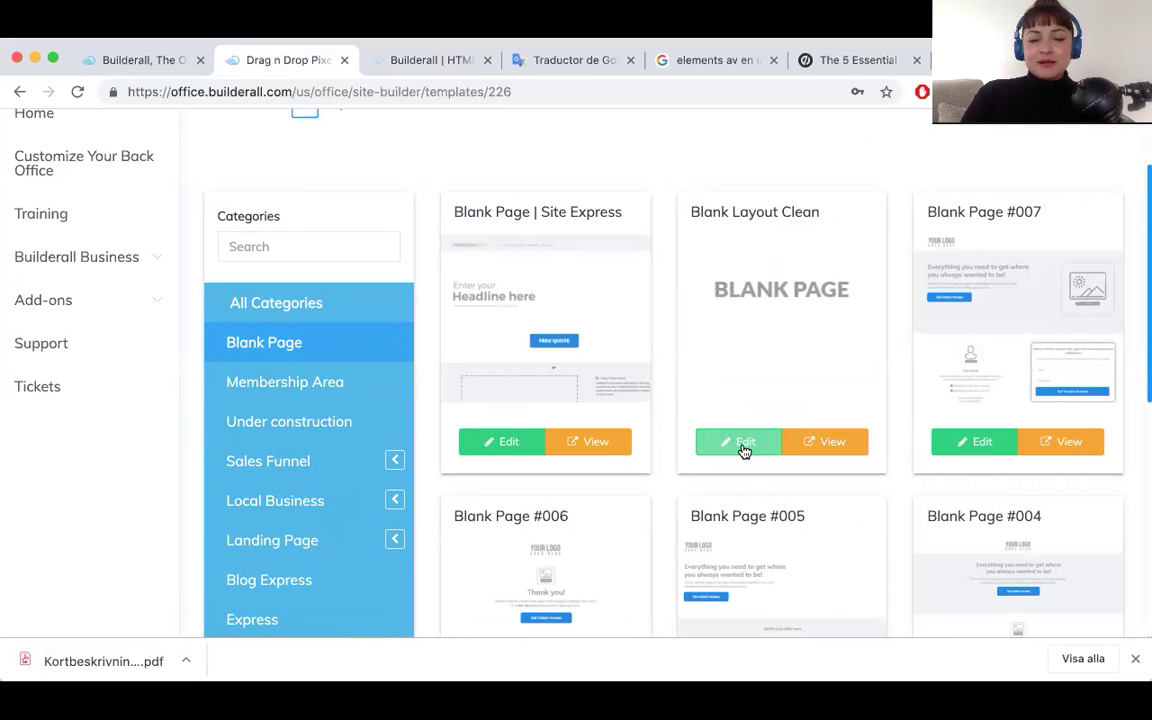
scroll(738, 545, down, 3)
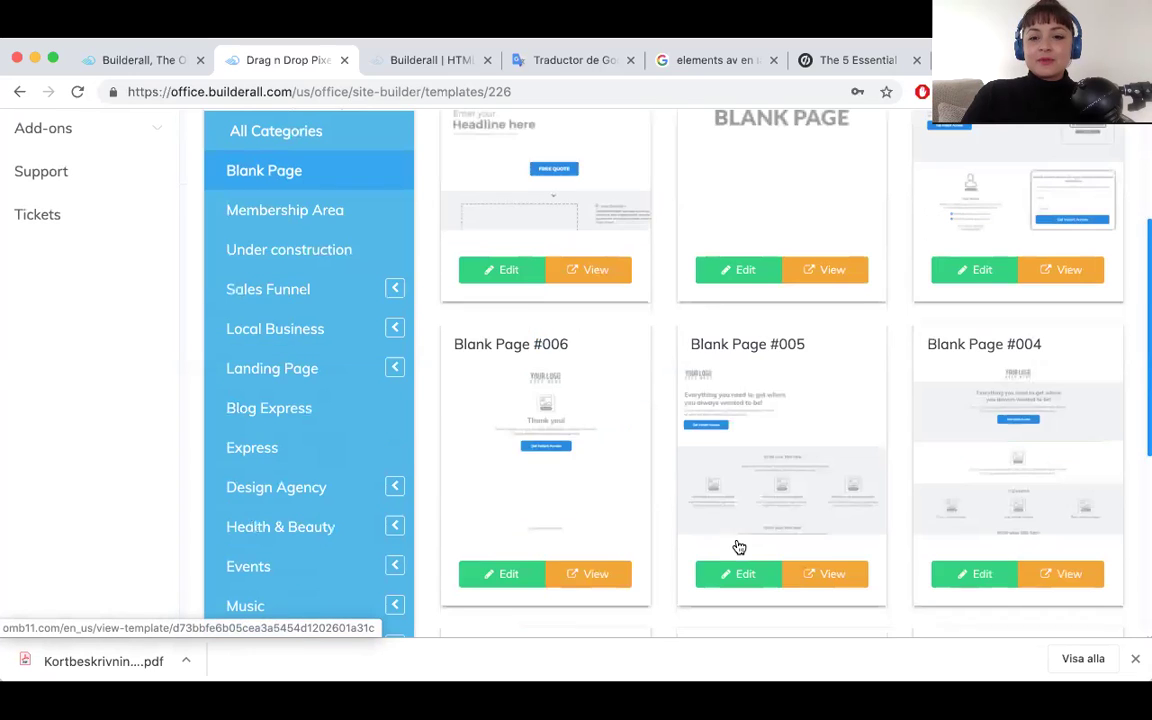
scroll(545, 390, up, 3)
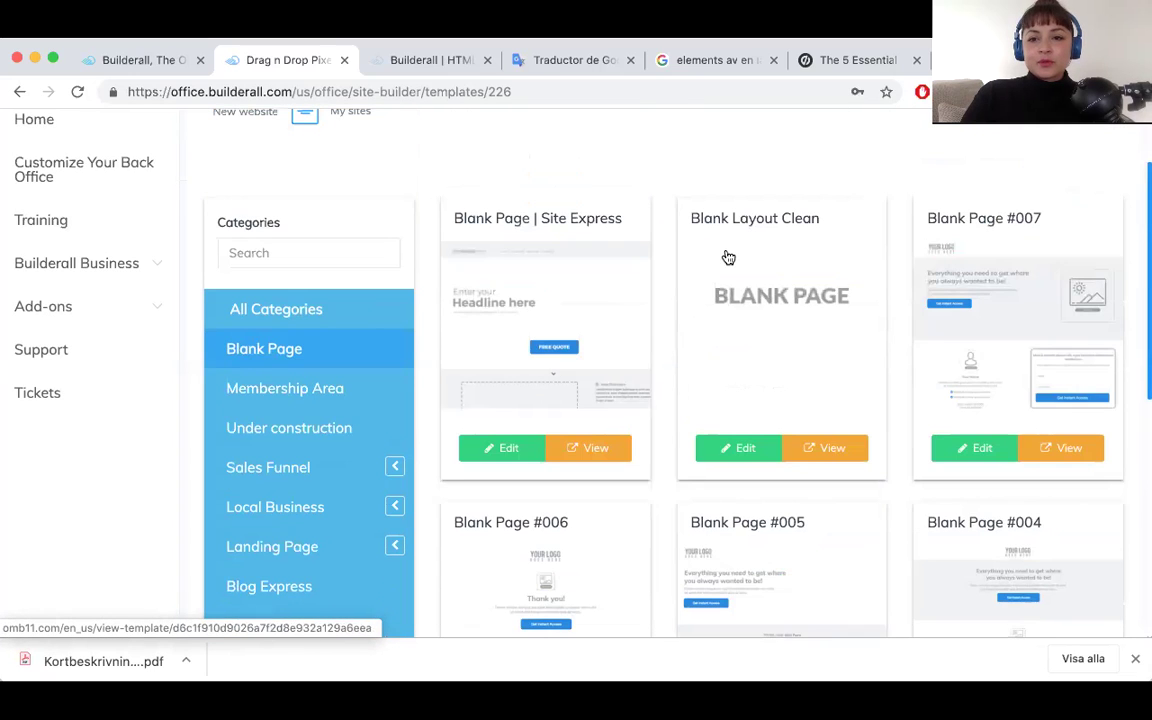
scroll(993, 388, down, 3)
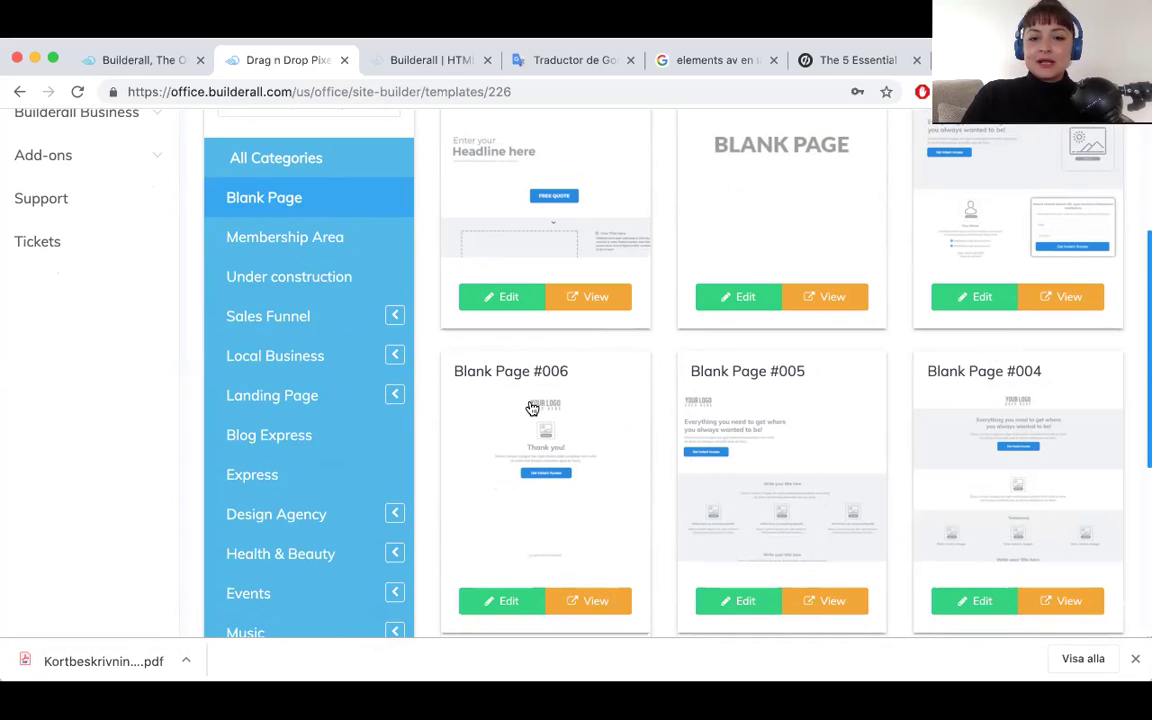
scroll(555, 267, up, 4)
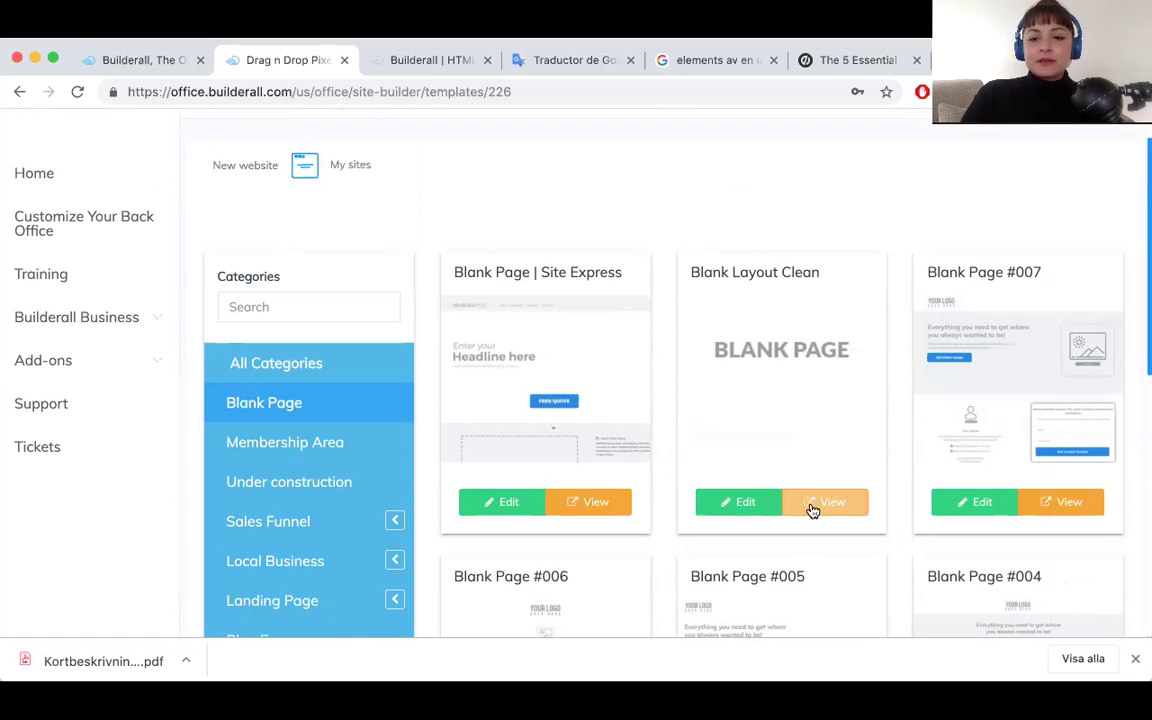
Open the Blank Layout Clean template for editing and add a Standard (Dark Blue) classic banner to the page.
click(738, 508)
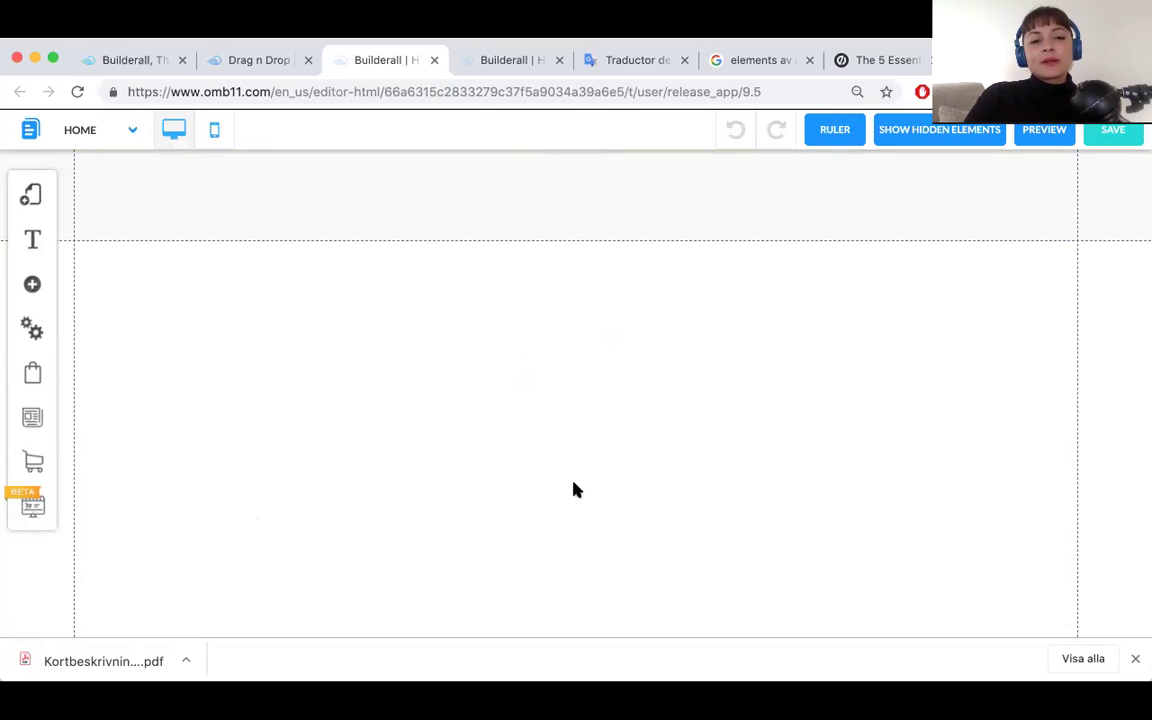
click(32, 286)
click(155, 333)
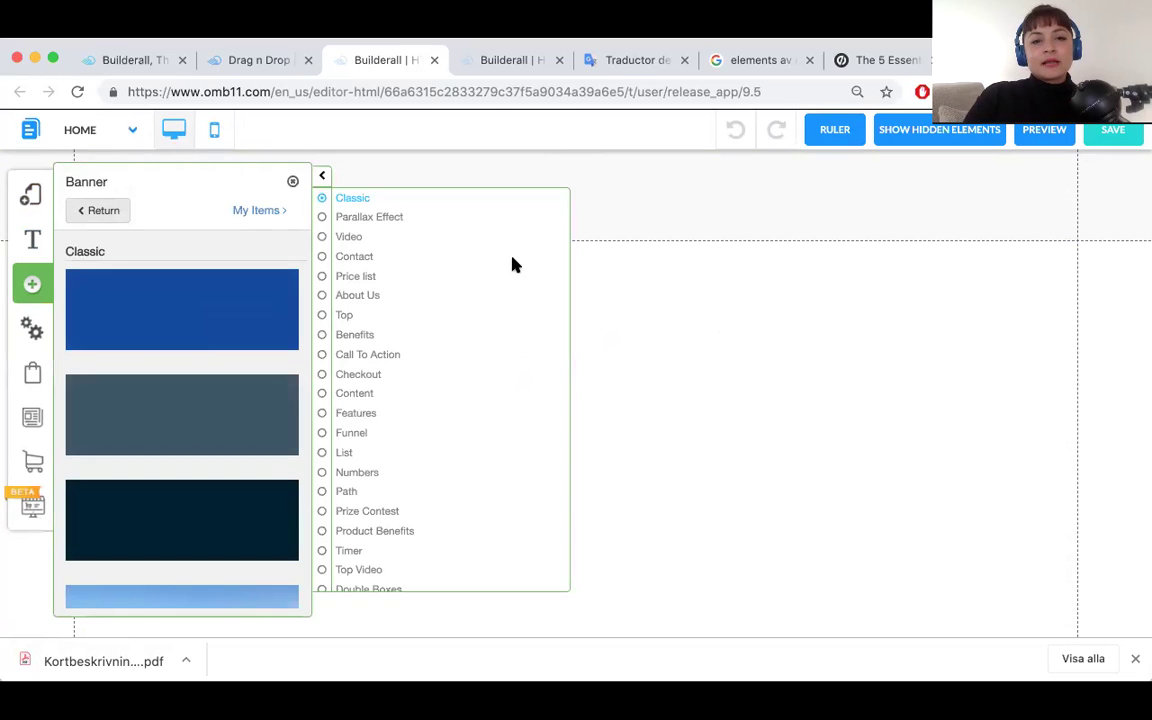
click(166, 316)
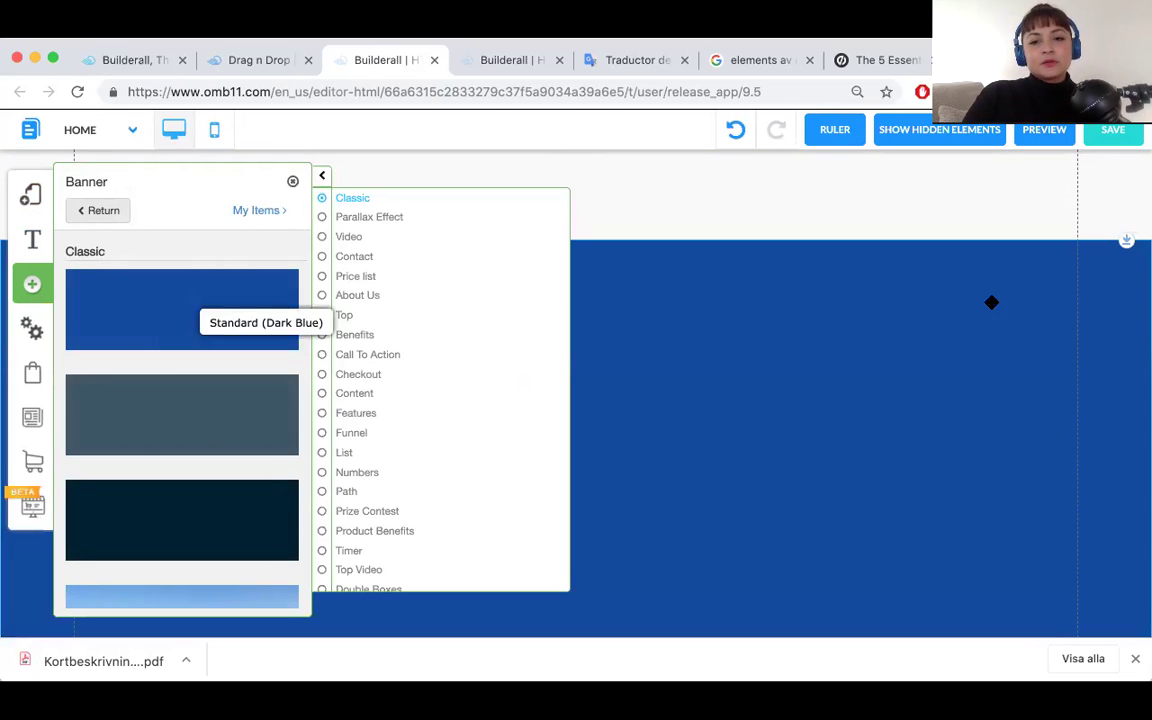
click(748, 270)
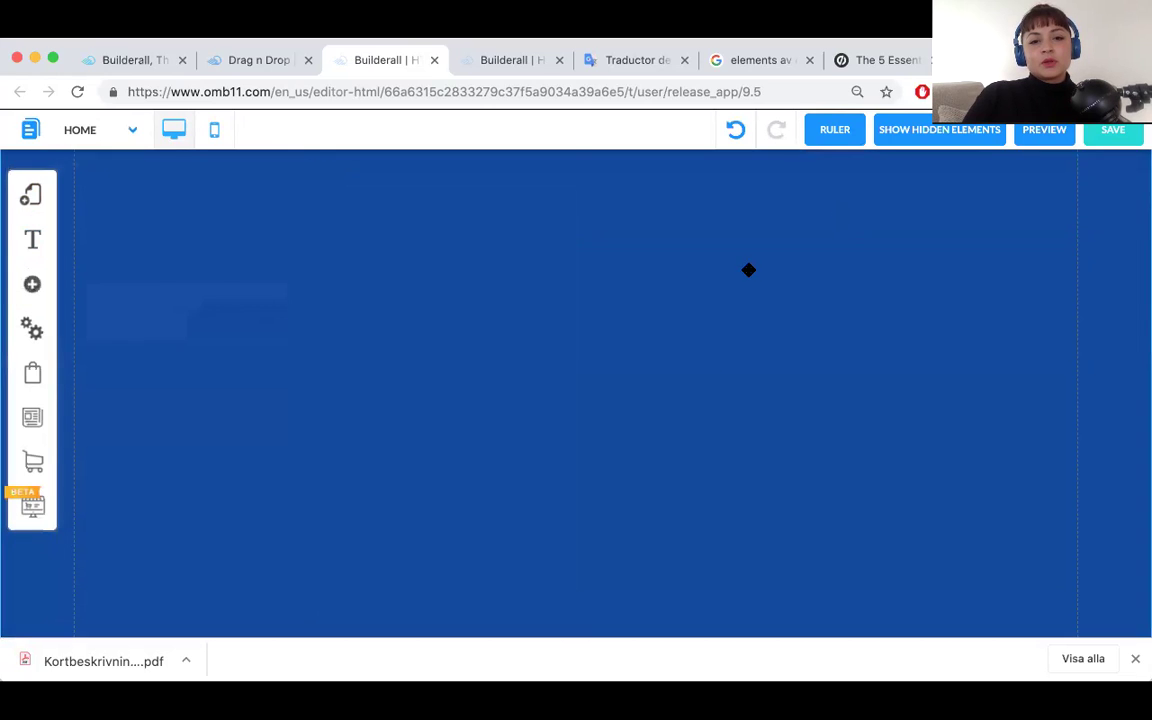
Shorten the blue banner to a header strip about 157 high across the start of the page.
scroll(578, 339, down, 3)
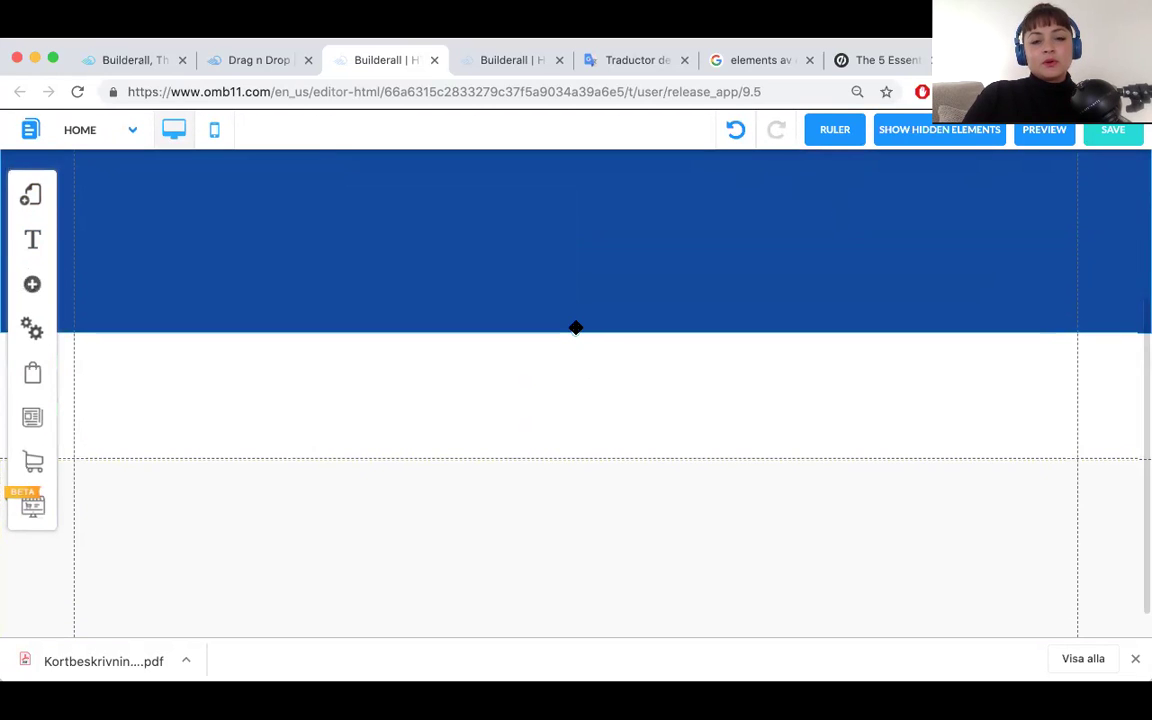
scroll(576, 326, up, 2)
drag(576, 537, 570, 306)
scroll(575, 350, down, 1)
drag(575, 396, 577, 243)
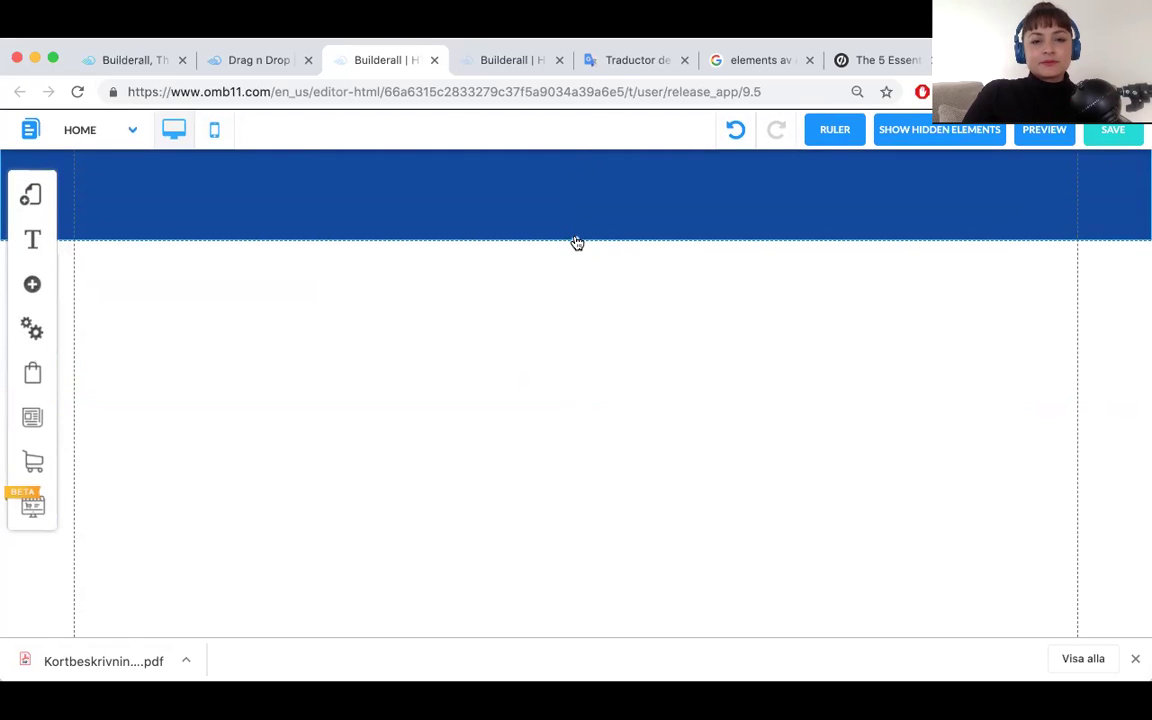
Examine the finished landing page as a layout reference and remove its vertical ruler guide.
click(494, 52)
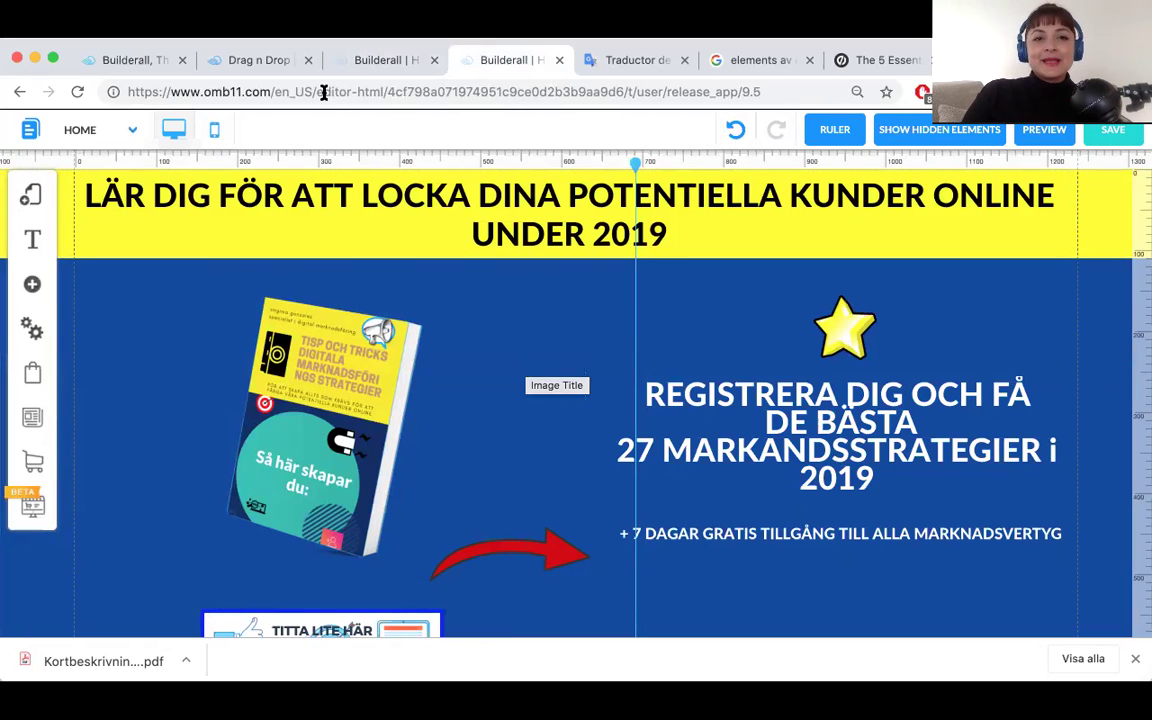
click(380, 62)
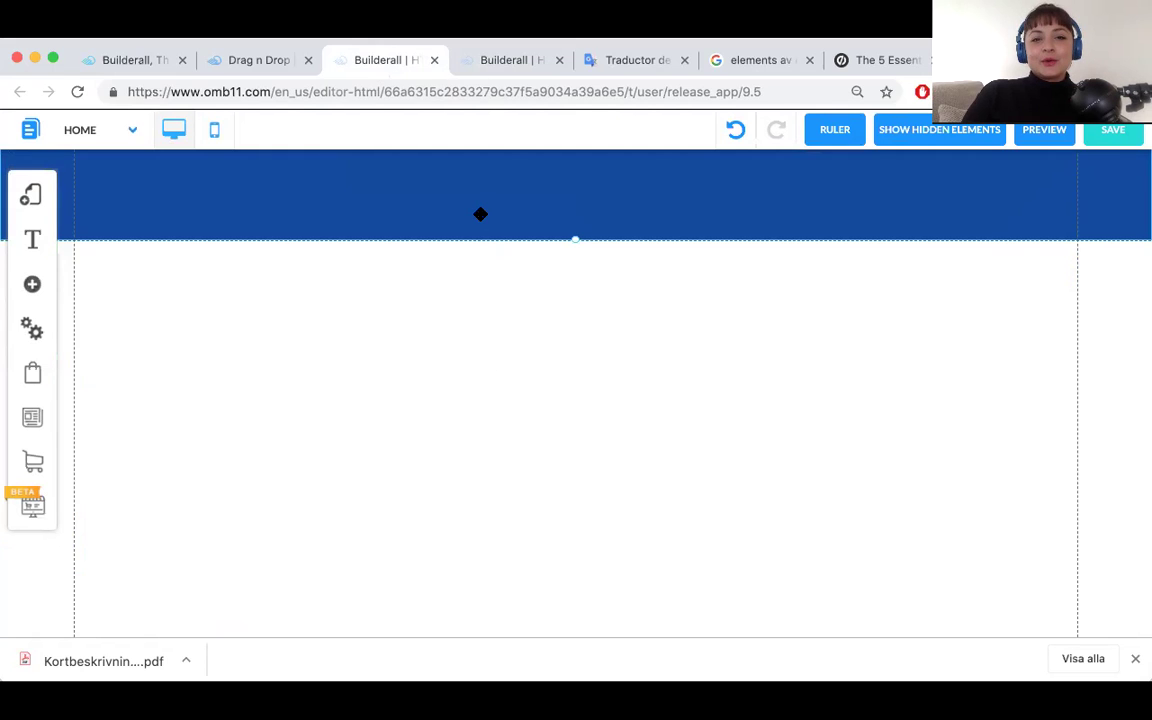
click(512, 64)
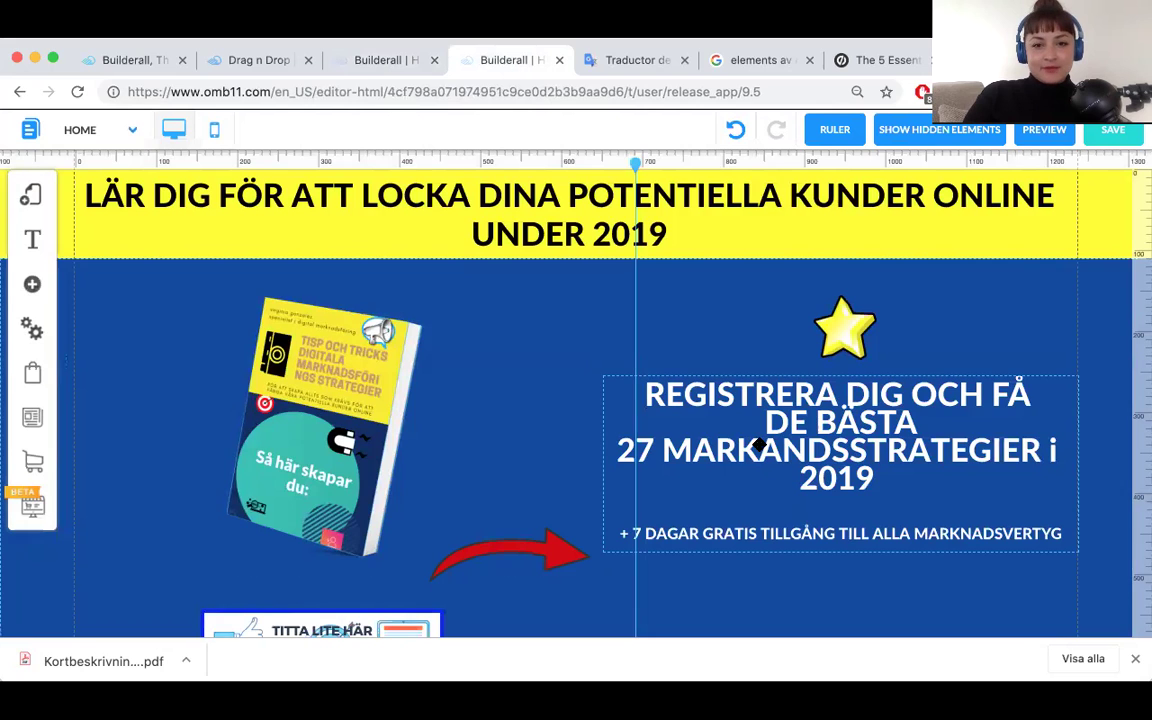
scroll(759, 445, down, 5)
scroll(759, 445, up, 5)
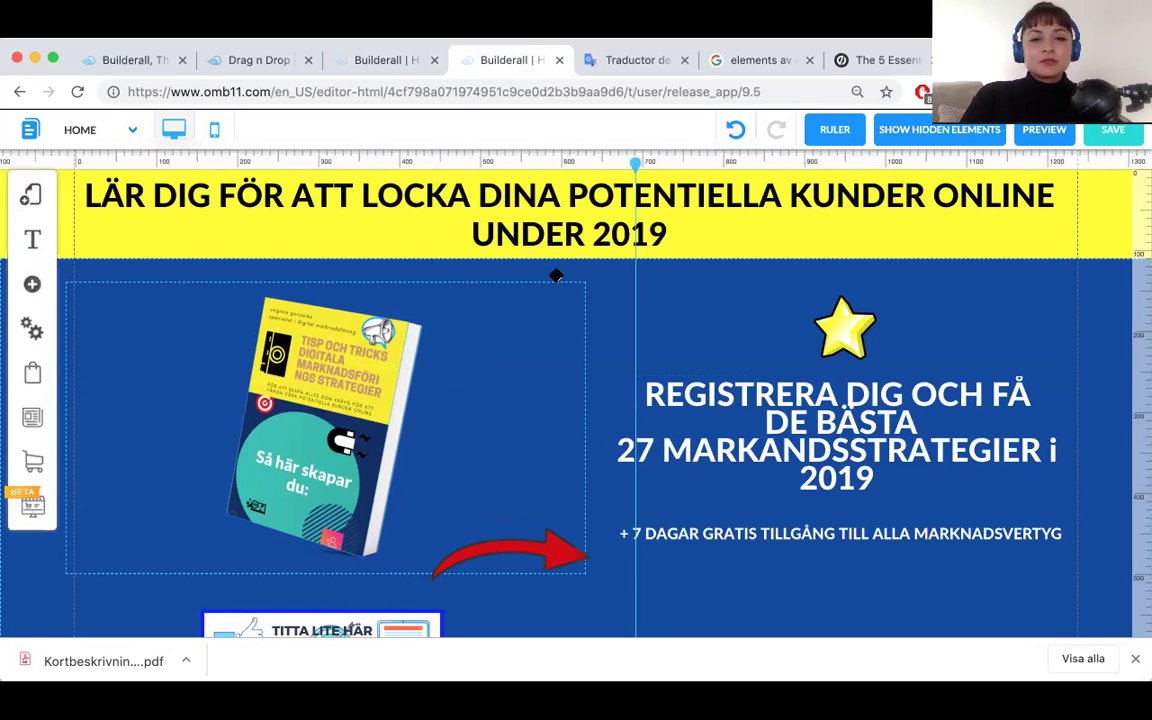
click(637, 162)
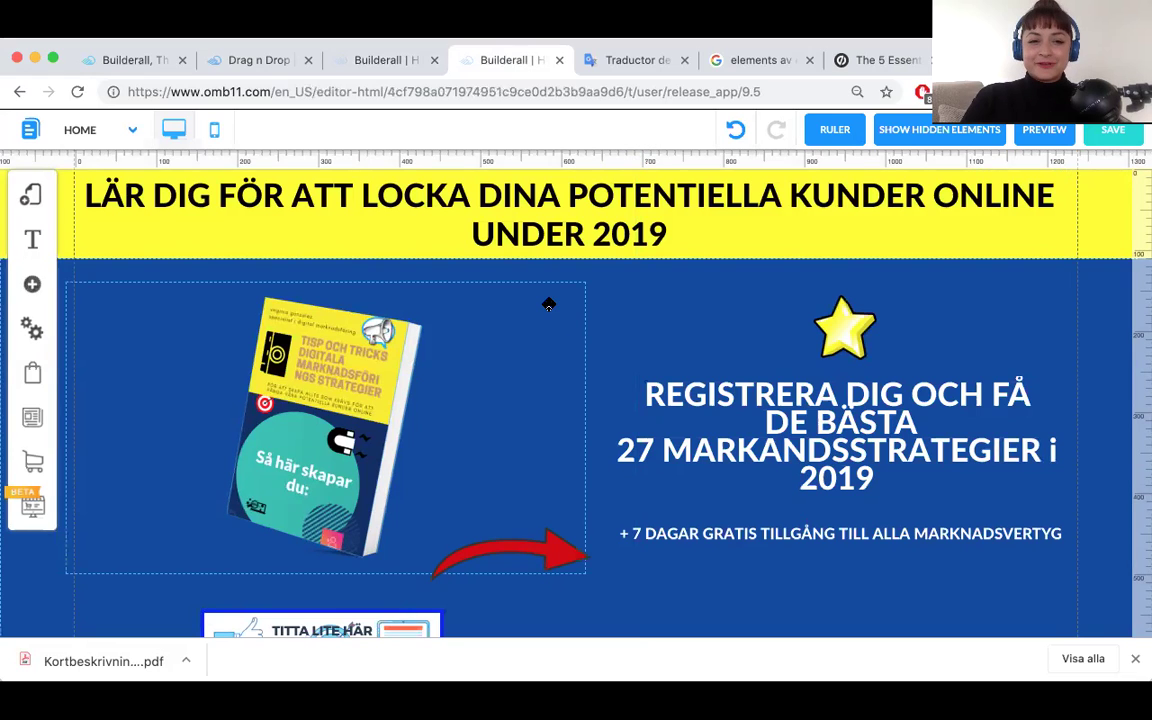
click(390, 60)
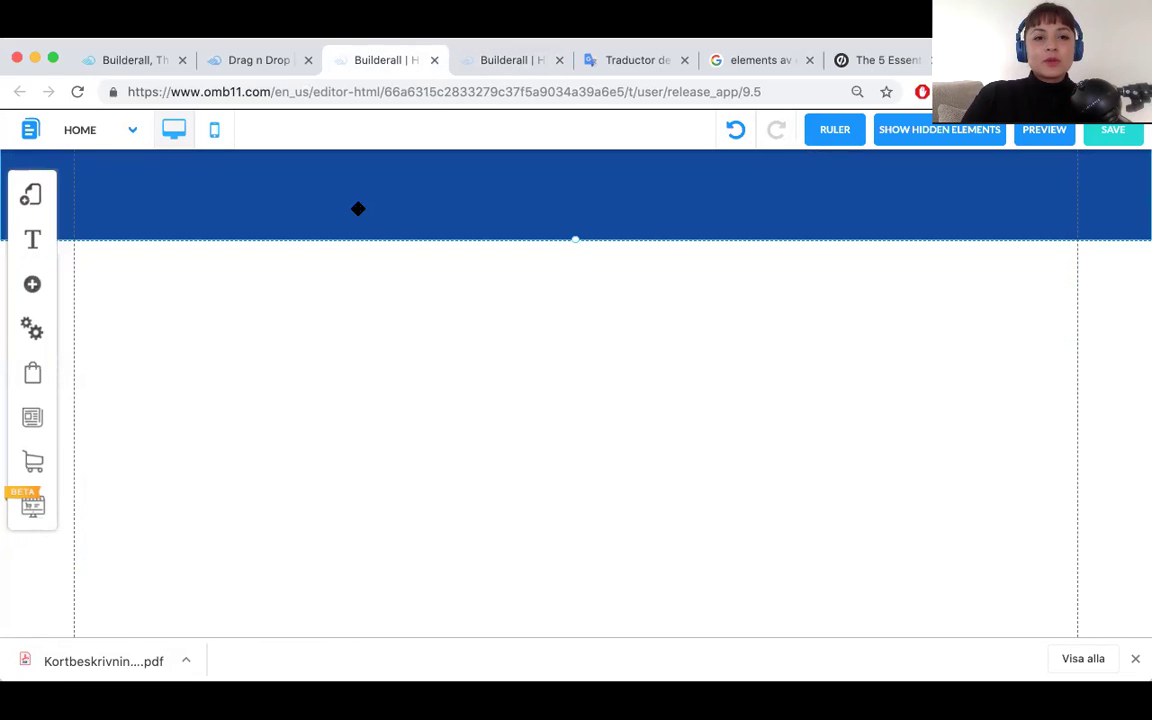
Set the header banner's background color to bright yellow.
click(487, 212)
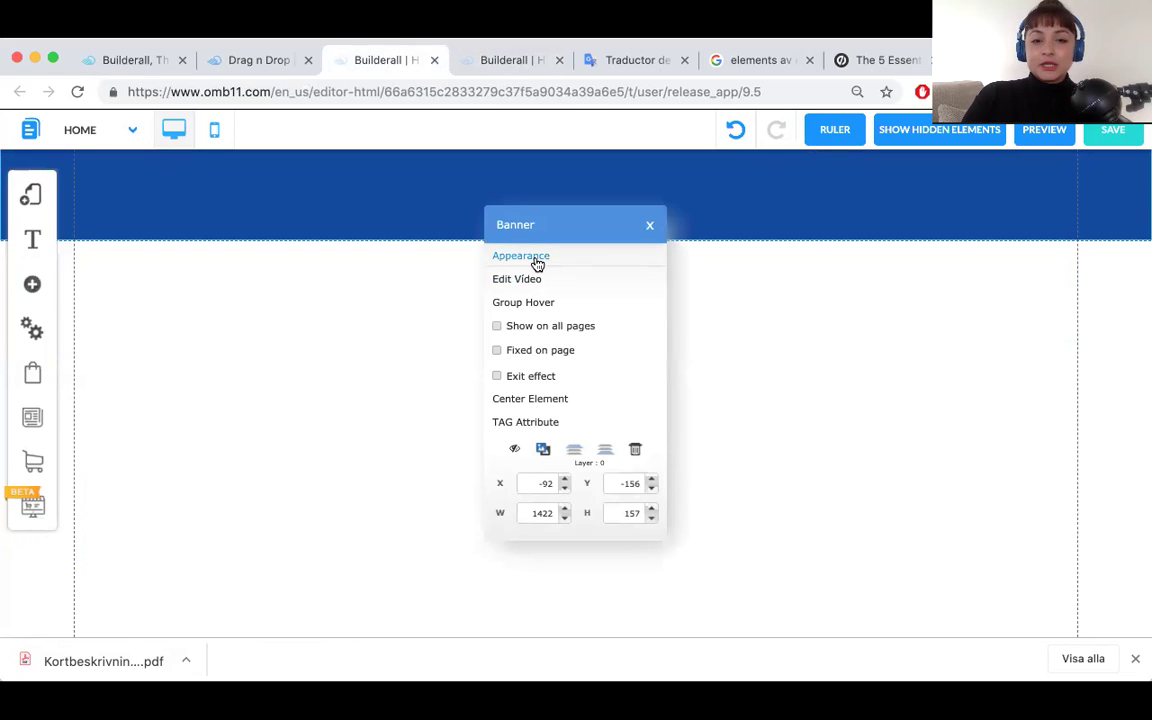
click(533, 258)
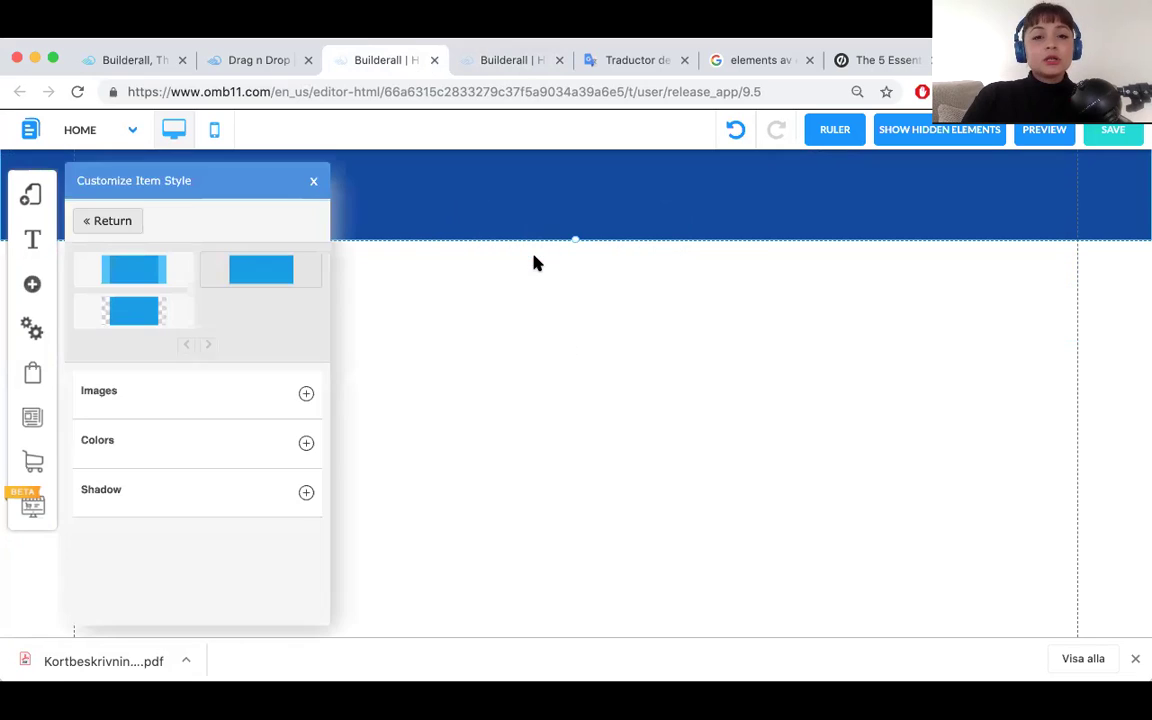
click(306, 443)
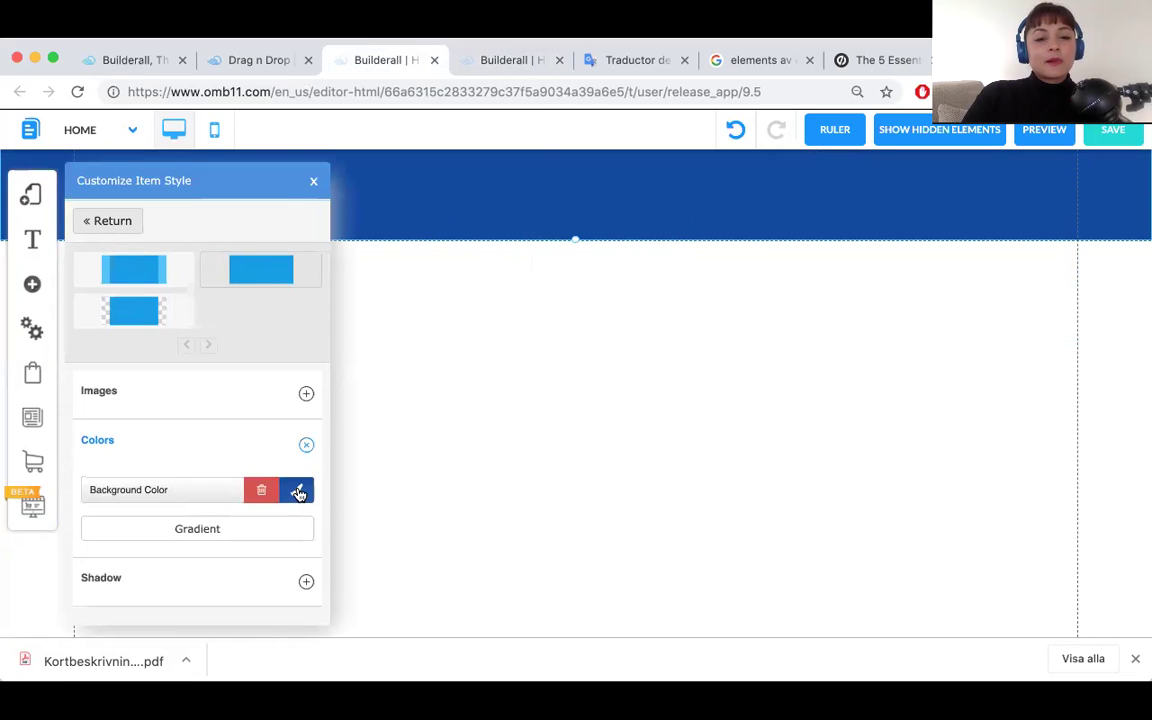
click(298, 491)
click(375, 243)
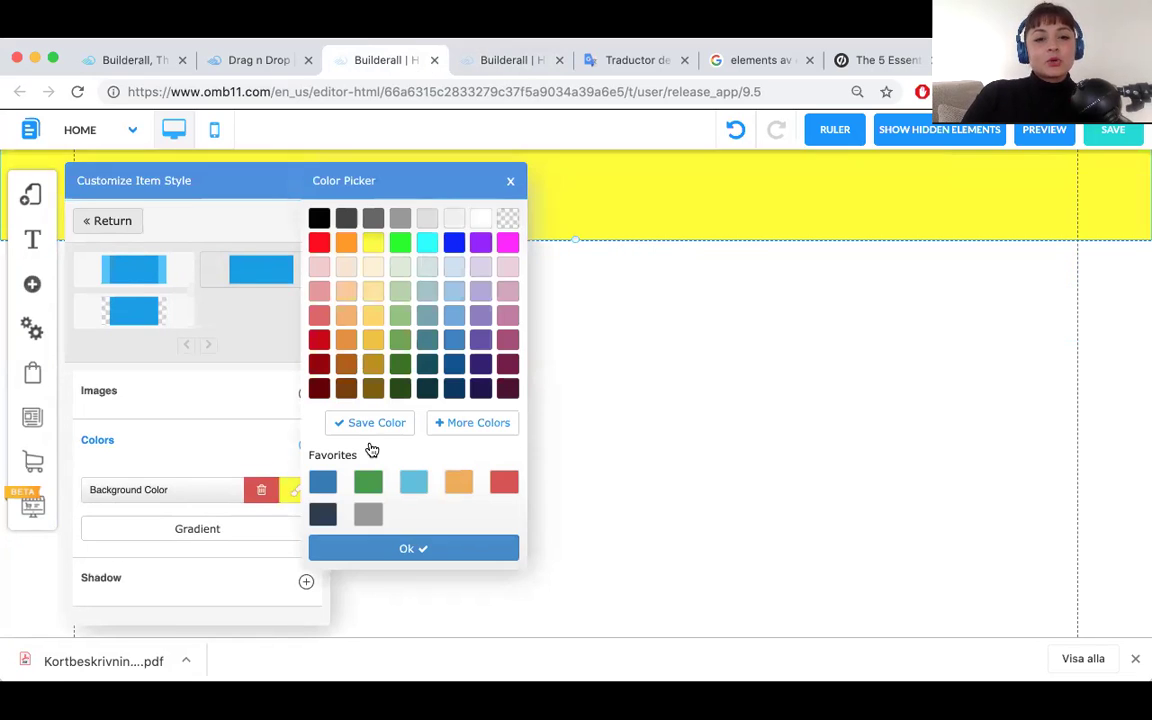
click(401, 551)
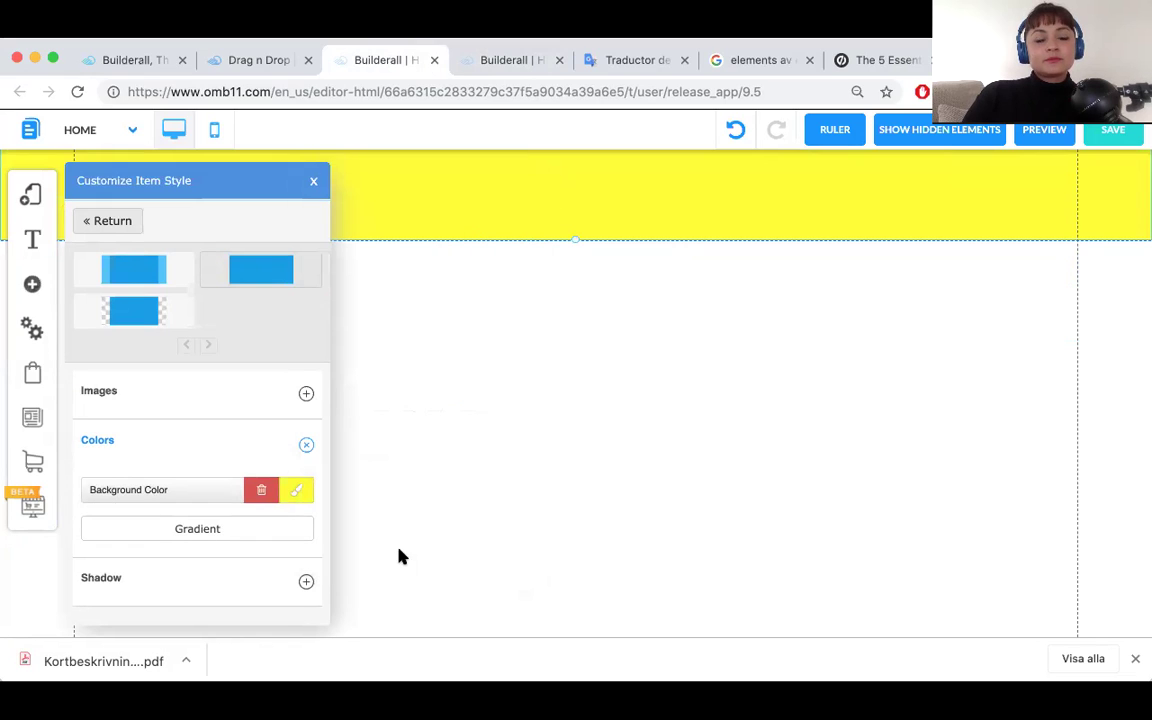
click(314, 185)
Add a second Standard (Dark Blue) classic banner directly below the yellow header banner.
click(32, 284)
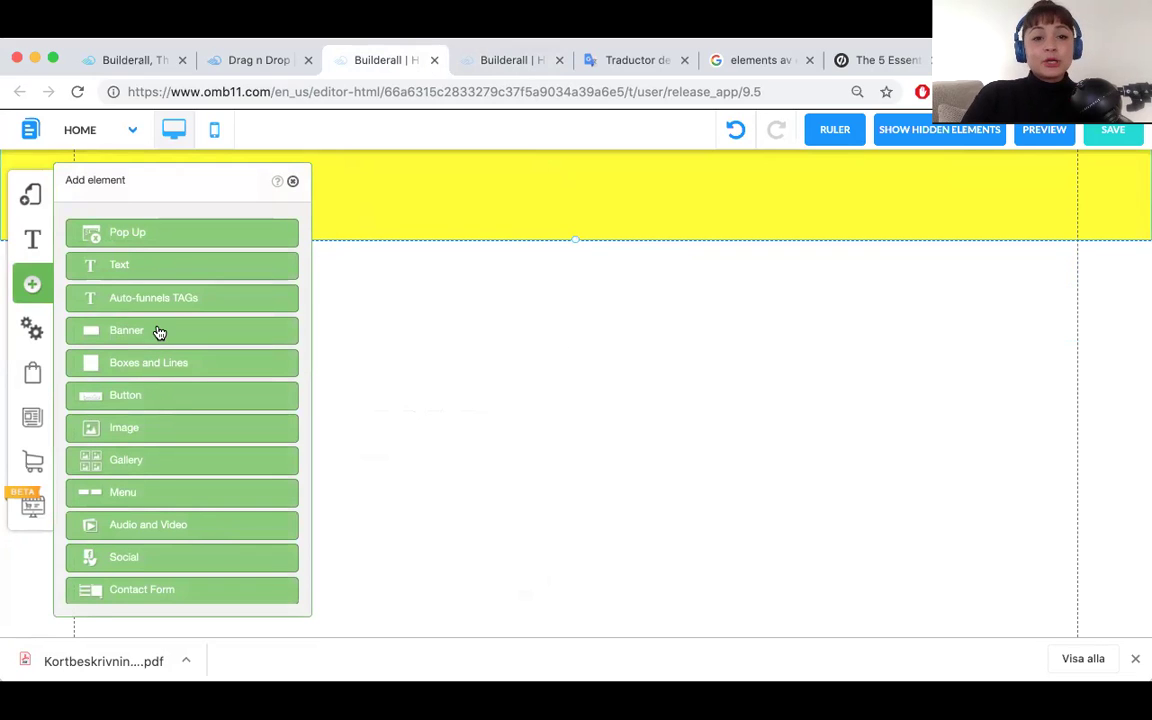
click(372, 314)
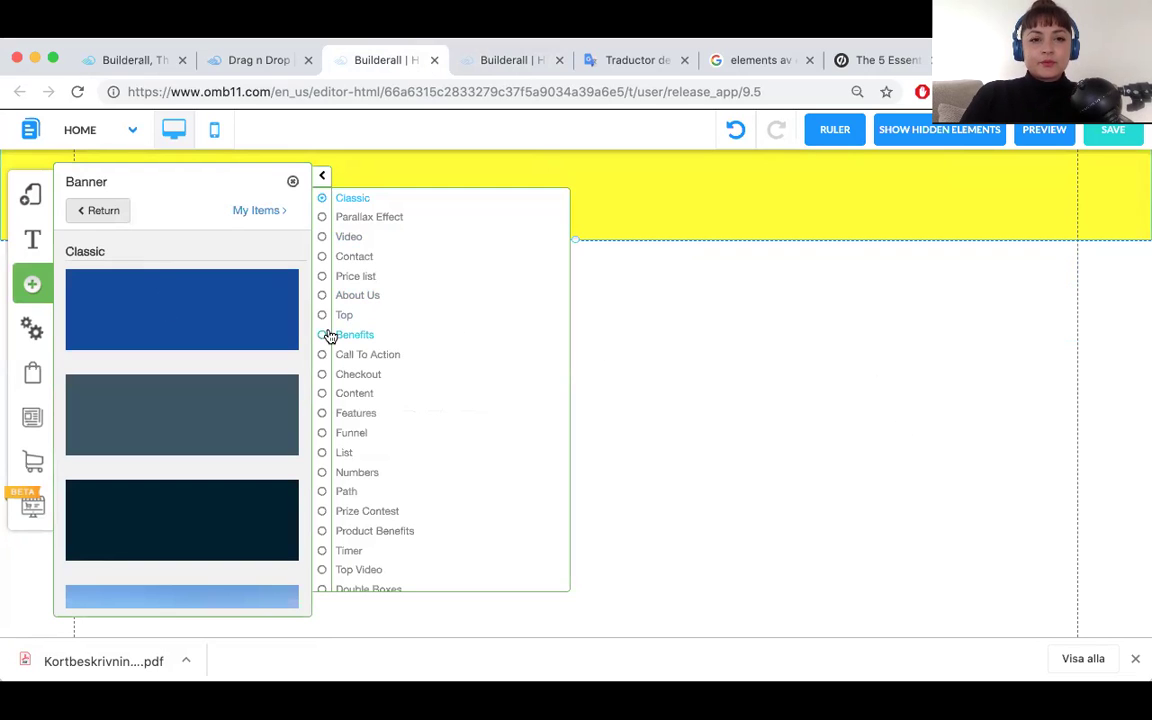
click(249, 301)
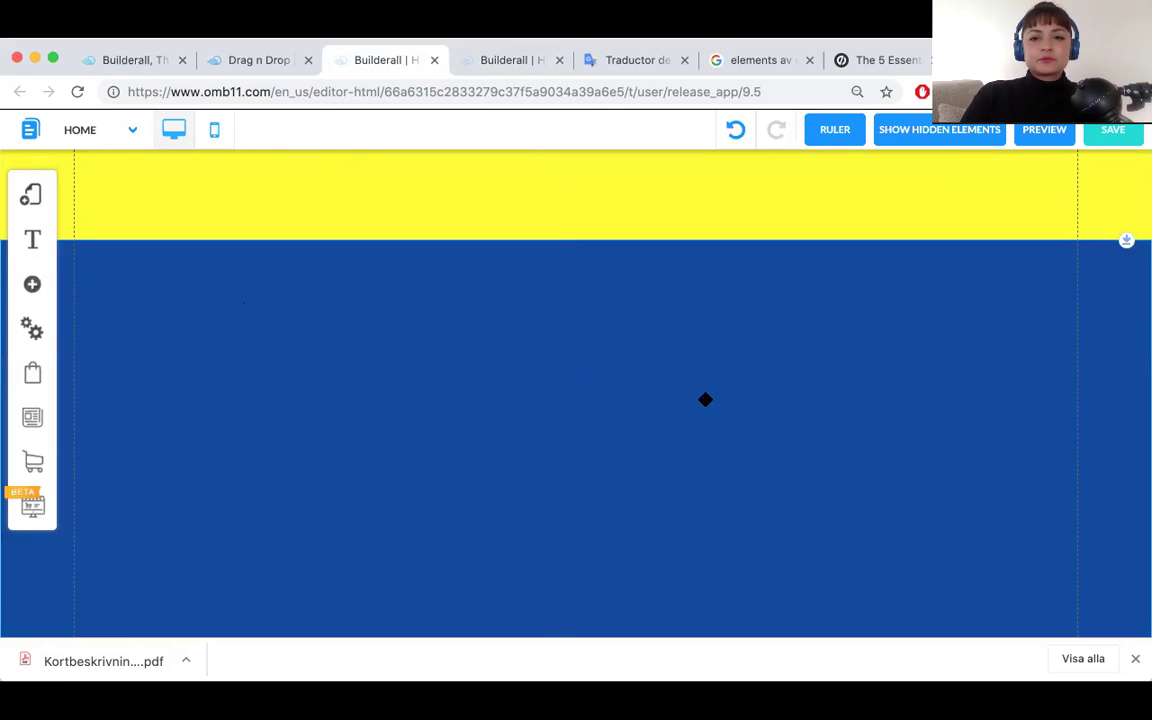
scroll(705, 399, down, 5)
scroll(705, 399, up, 3)
scroll(705, 399, up, 2)
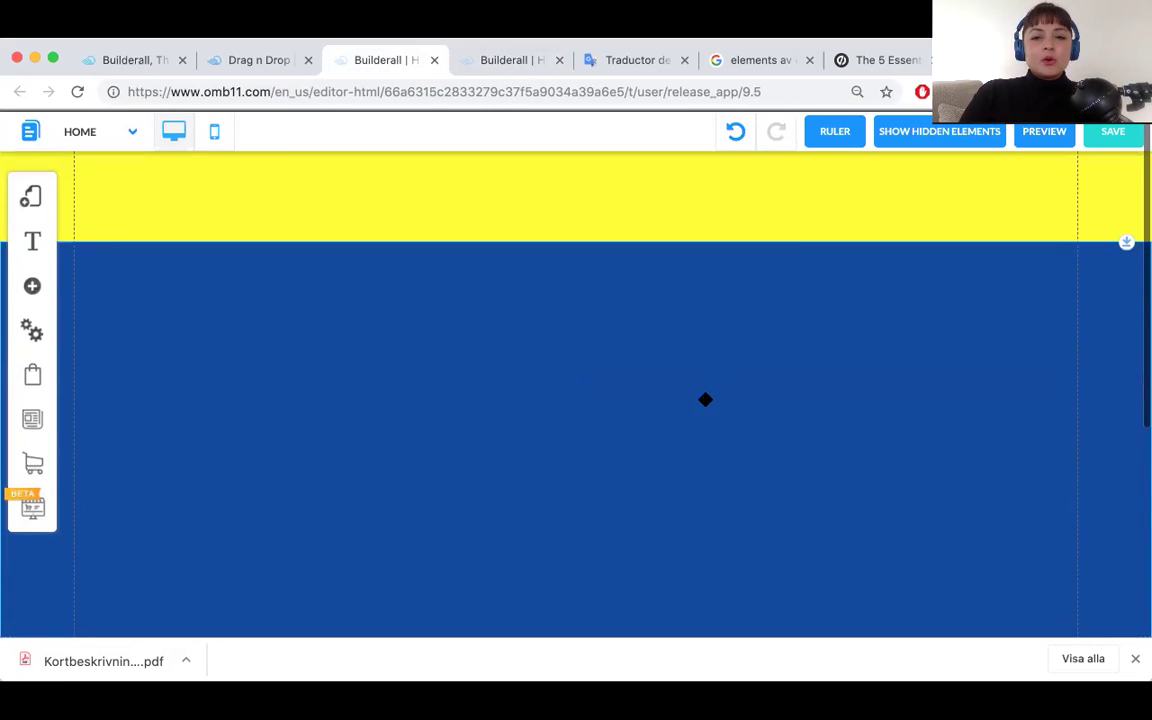
scroll(741, 380, down, 3)
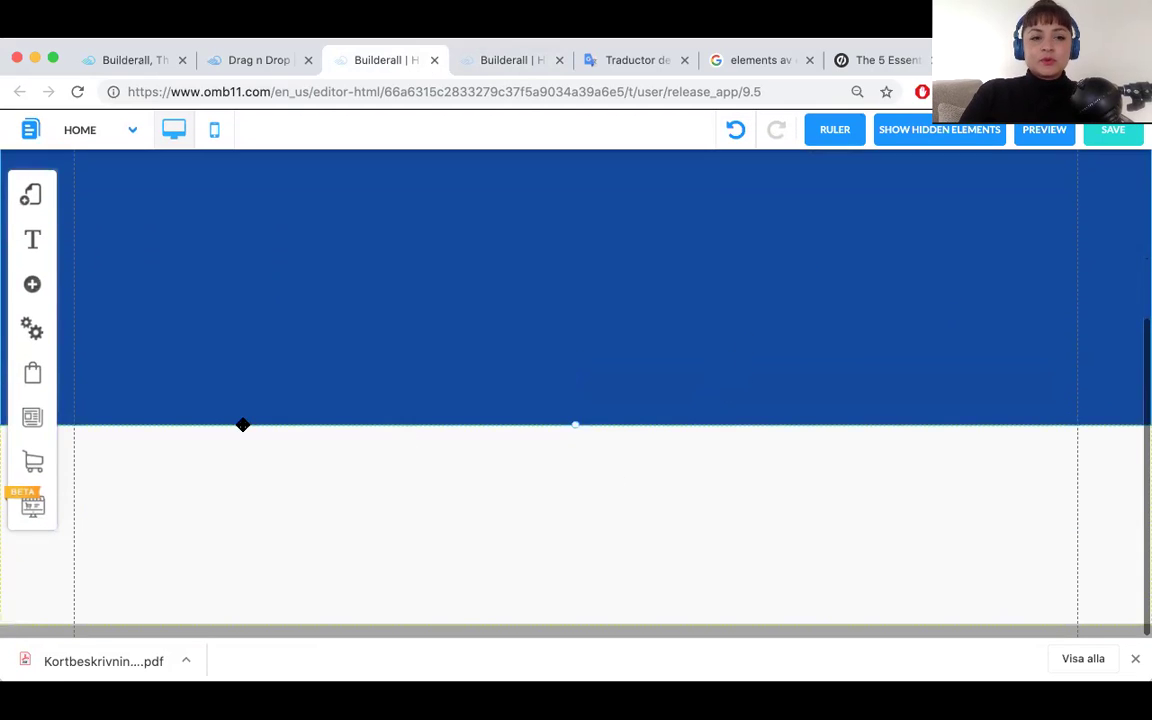
Examine the finished landing page's sections, from the headline, e-book image and registration form to the Benefits Bullets Points.
click(33, 287)
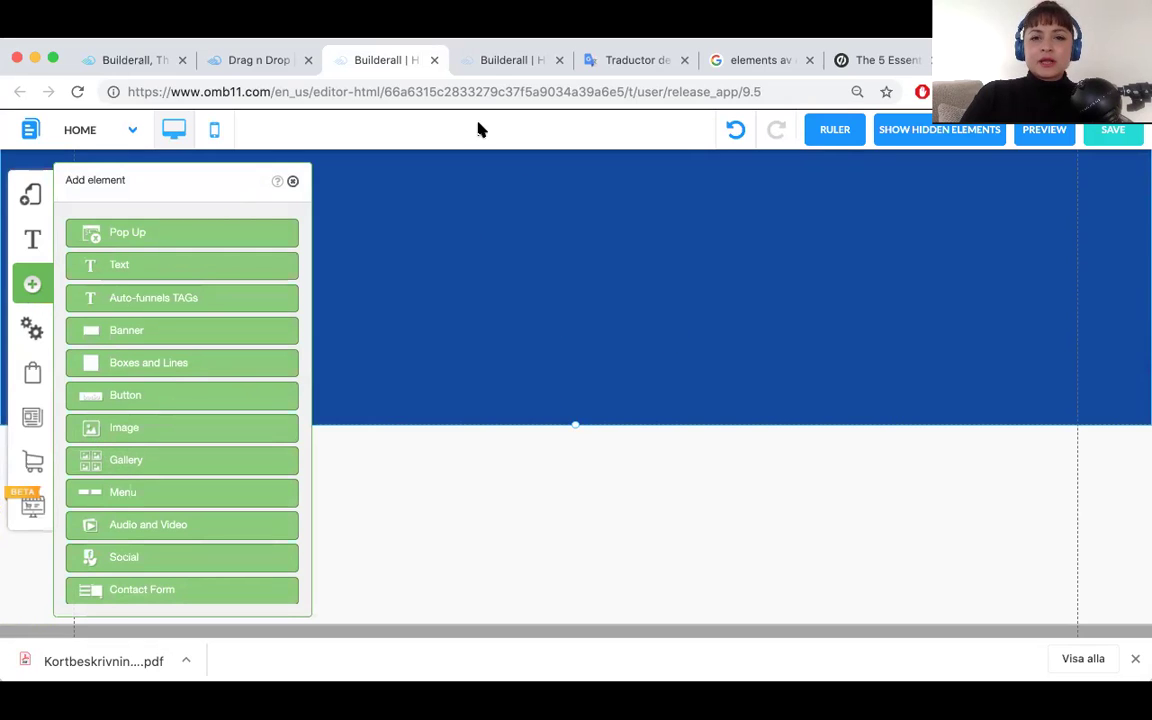
click(490, 63)
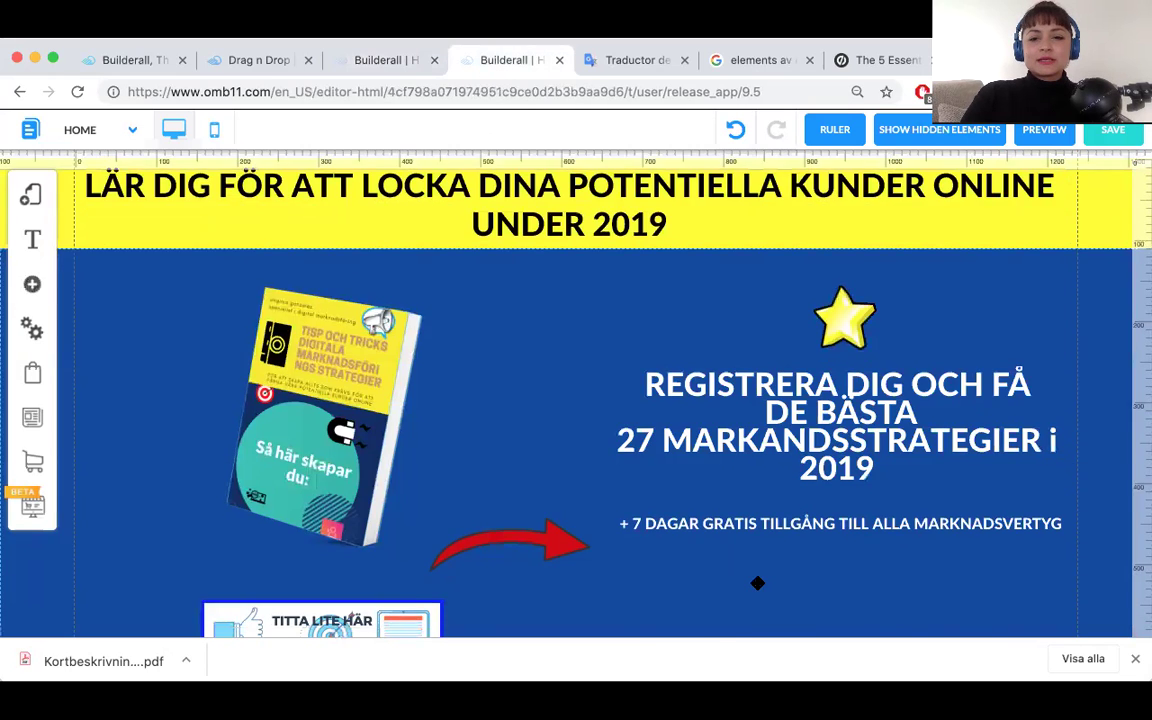
scroll(630, 437, down, 10)
scroll(818, 530, up, 3)
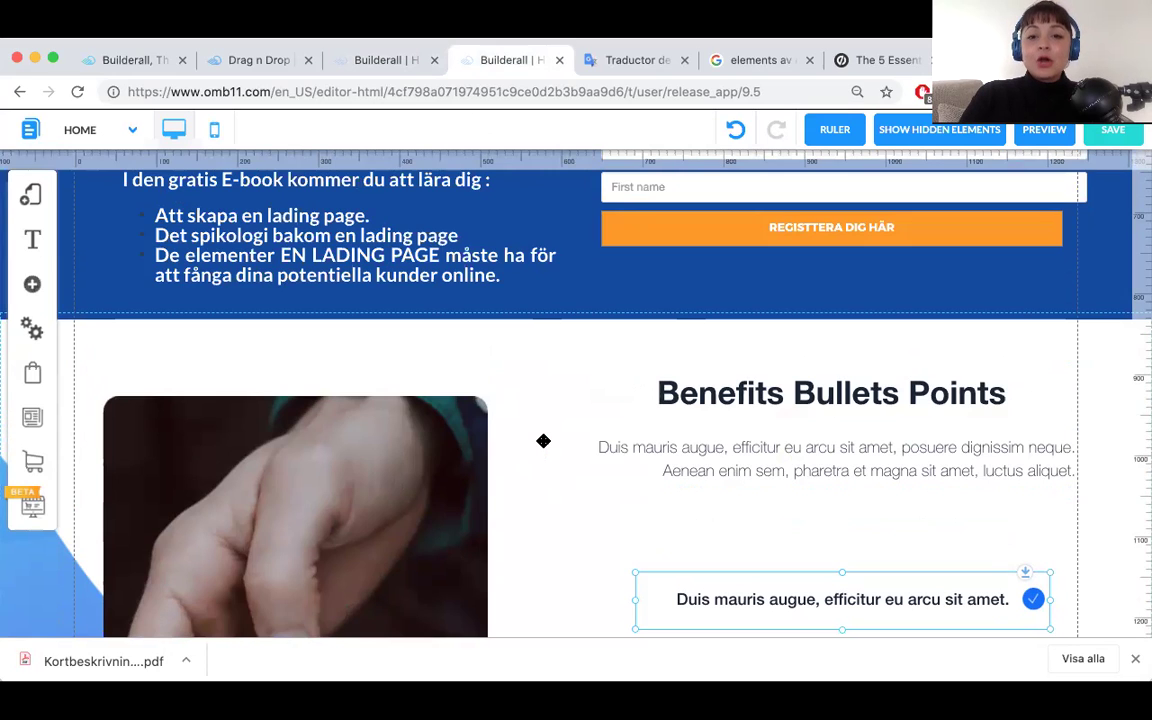
scroll(826, 517, down, 3)
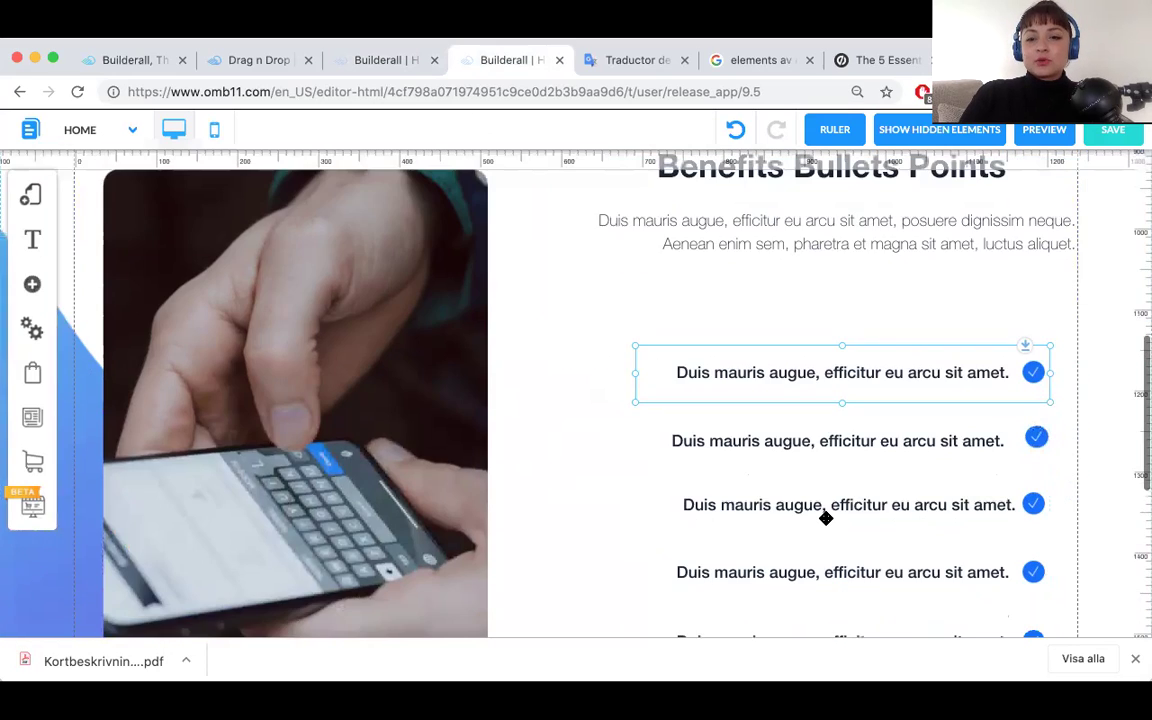
scroll(826, 517, down, 10)
scroll(669, 448, up, 1)
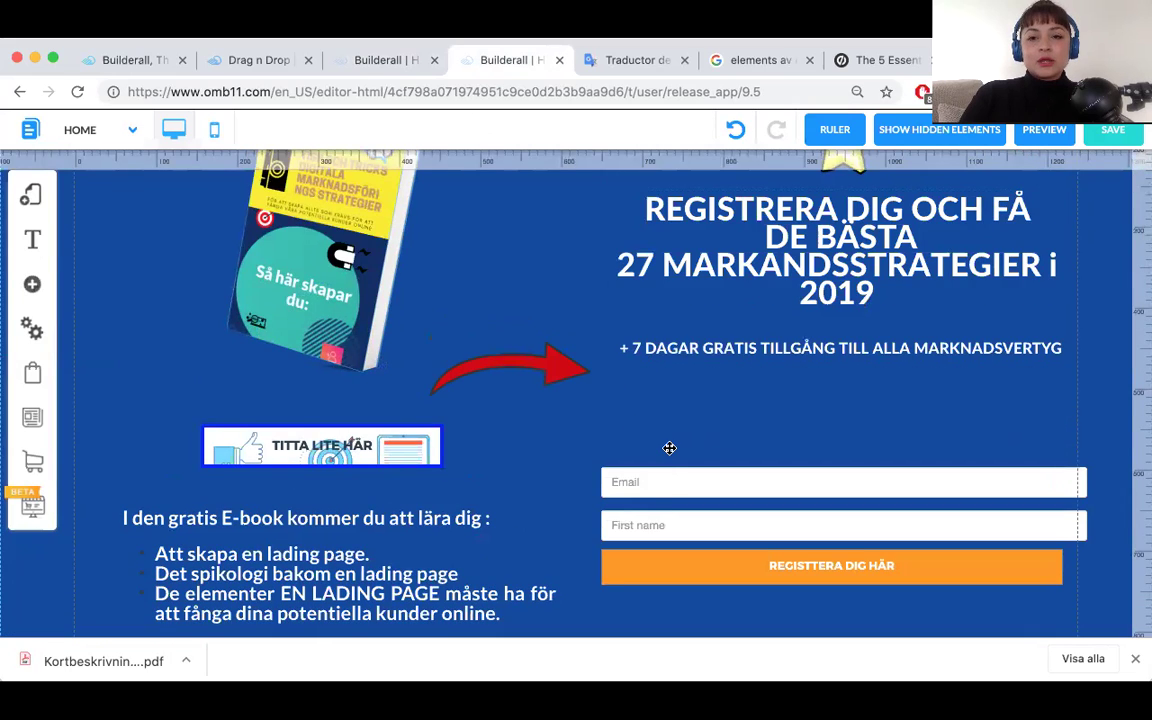
scroll(669, 448, down, 3)
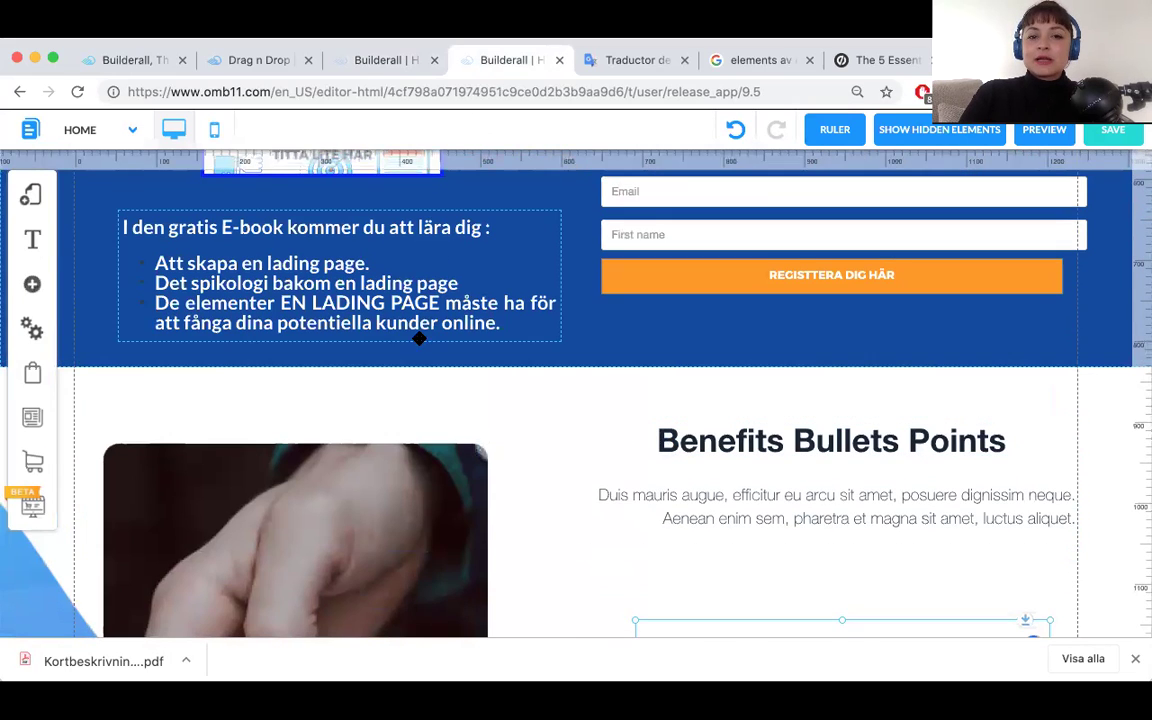
scroll(661, 275, up, 3)
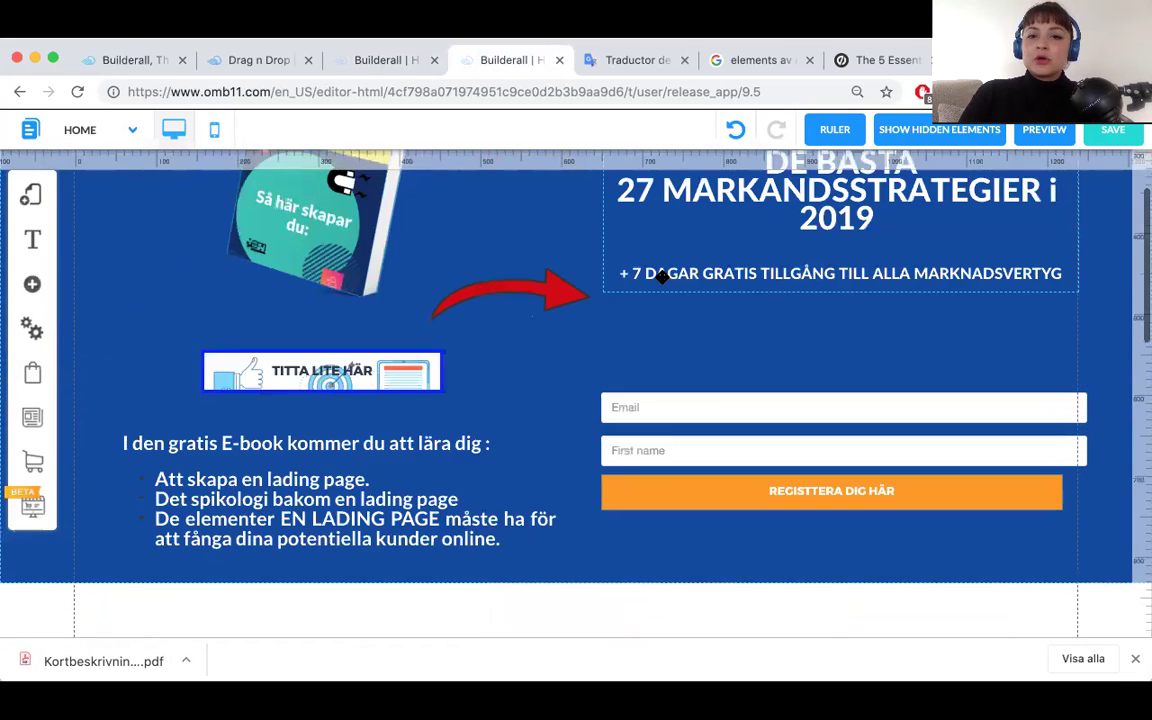
scroll(741, 230, up, 3)
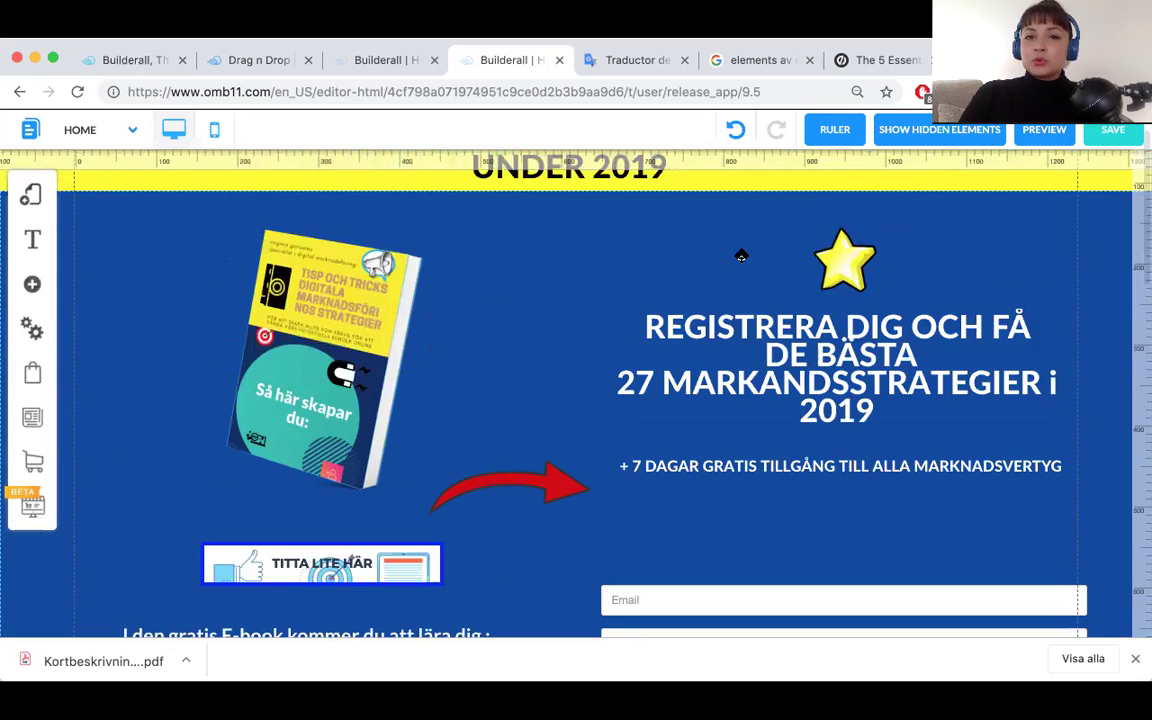
scroll(741, 256, up, 1)
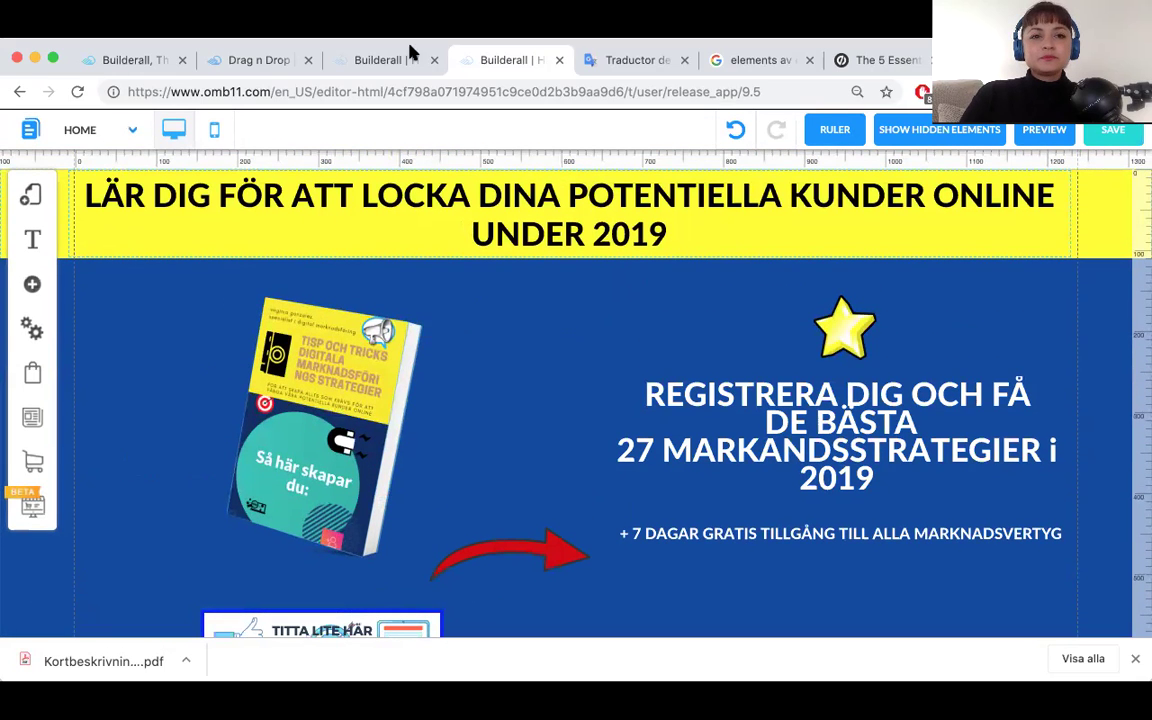
click(378, 62)
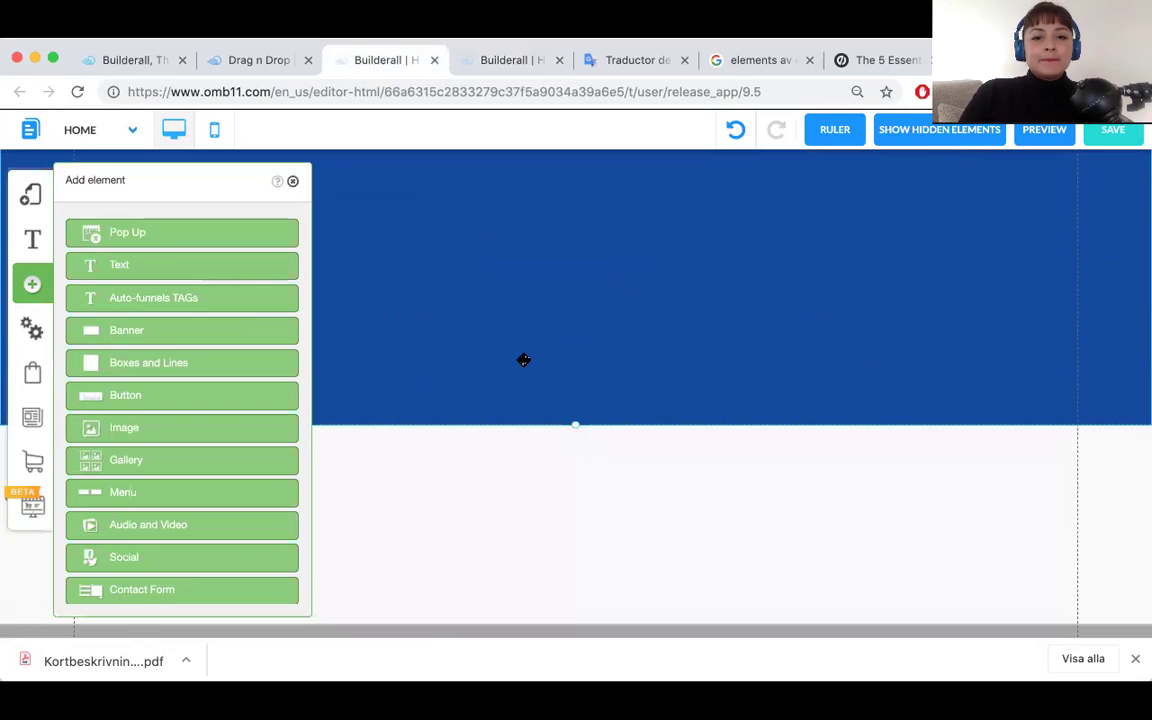
Add the "Our Amazing Benefits" banner with progress bars and the standing man illustration from the Benefits category, directly below the dark blue banner.
click(130, 338)
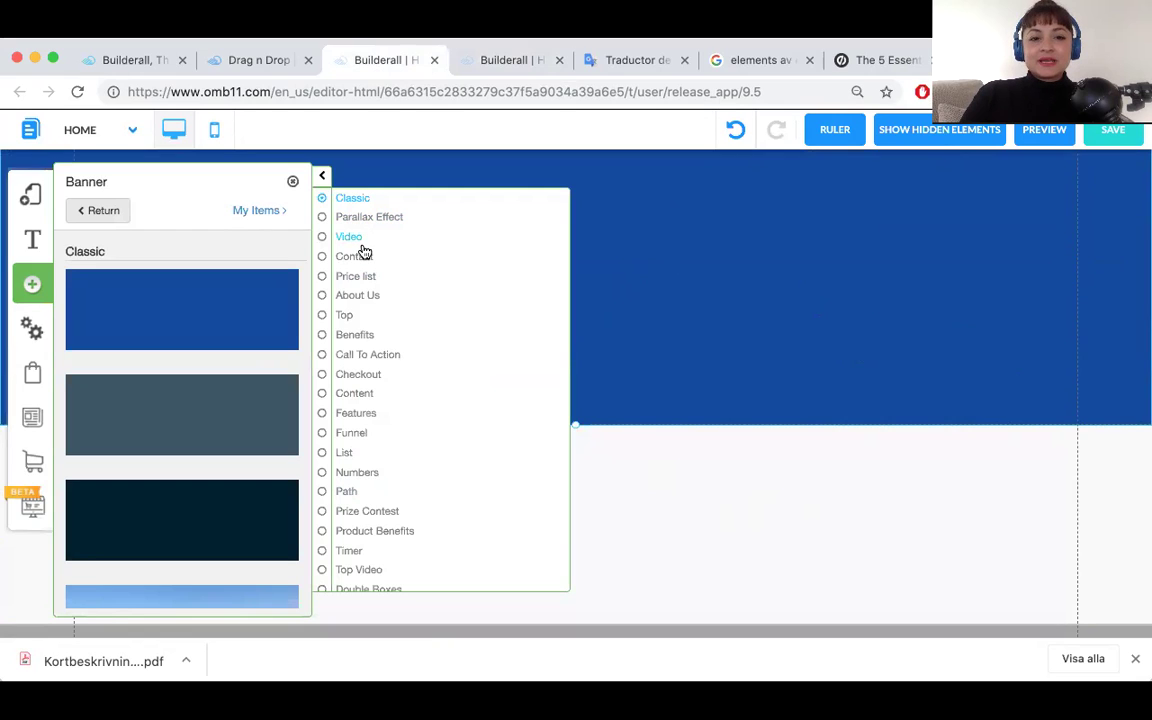
click(346, 344)
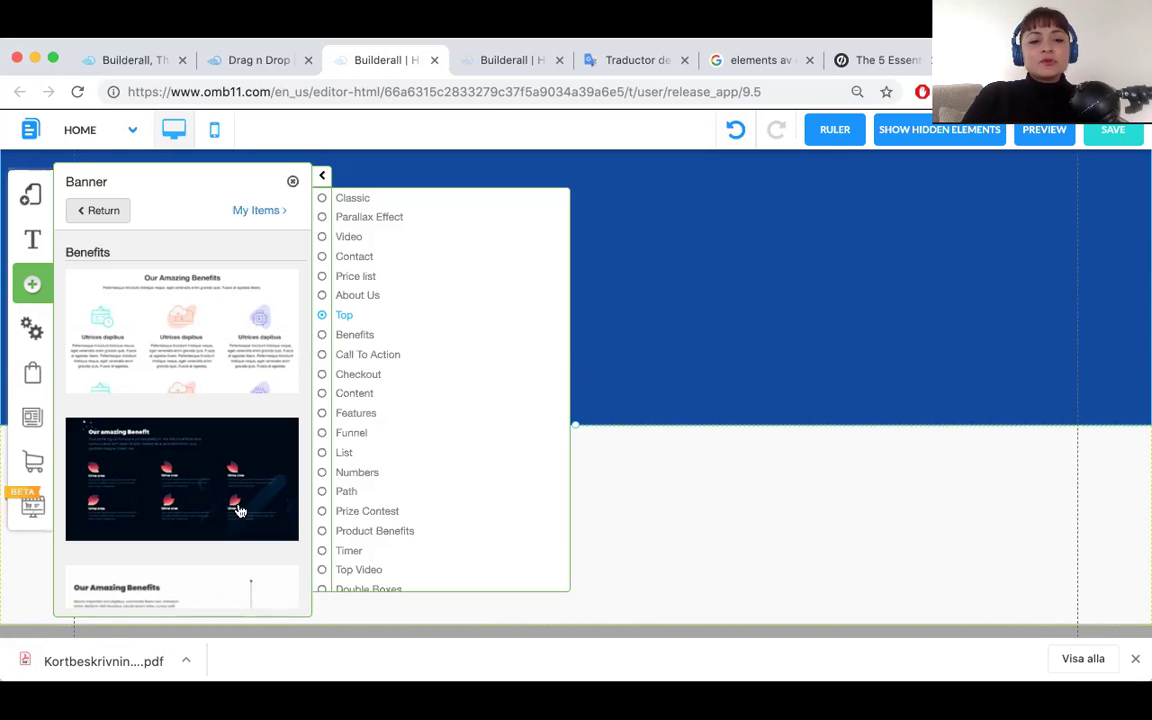
scroll(200, 532, down, 3)
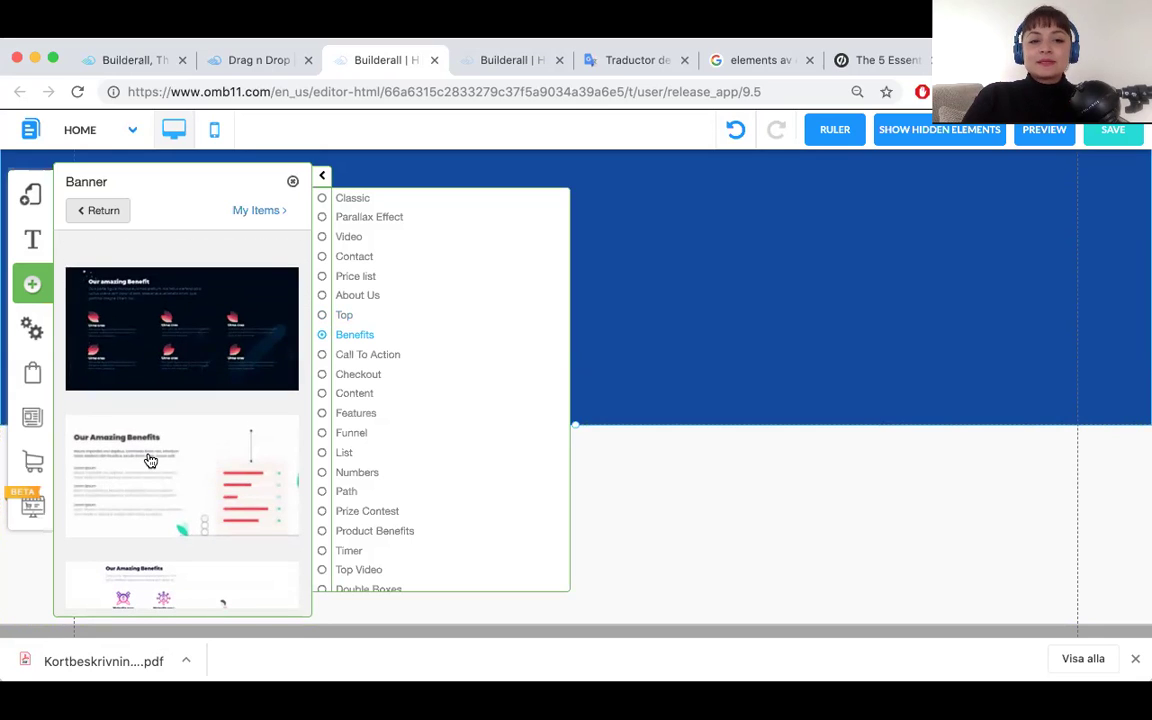
scroll(203, 502, down, 3)
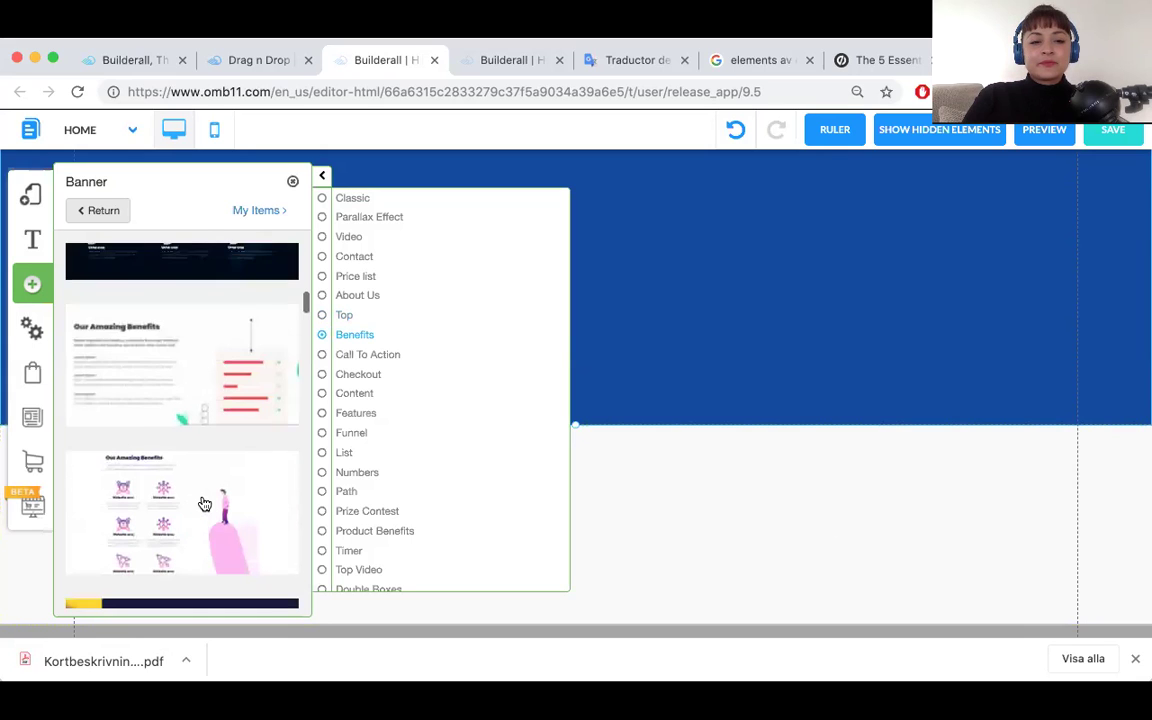
scroll(166, 334, up, 1)
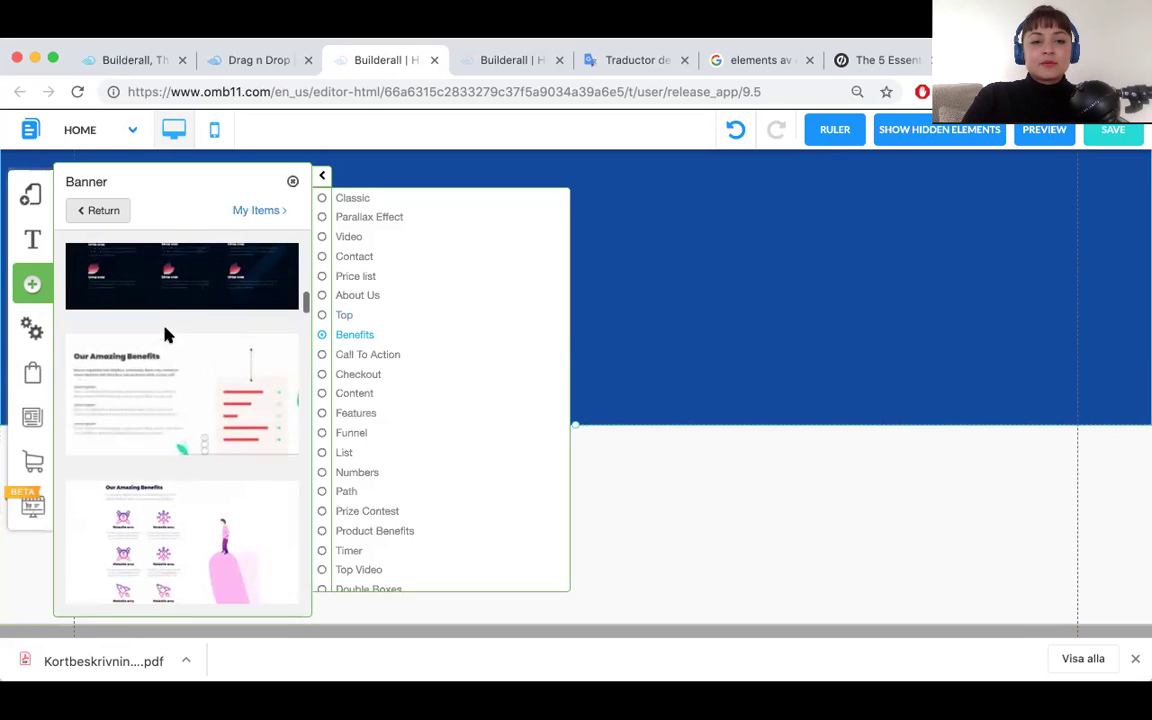
click(167, 378)
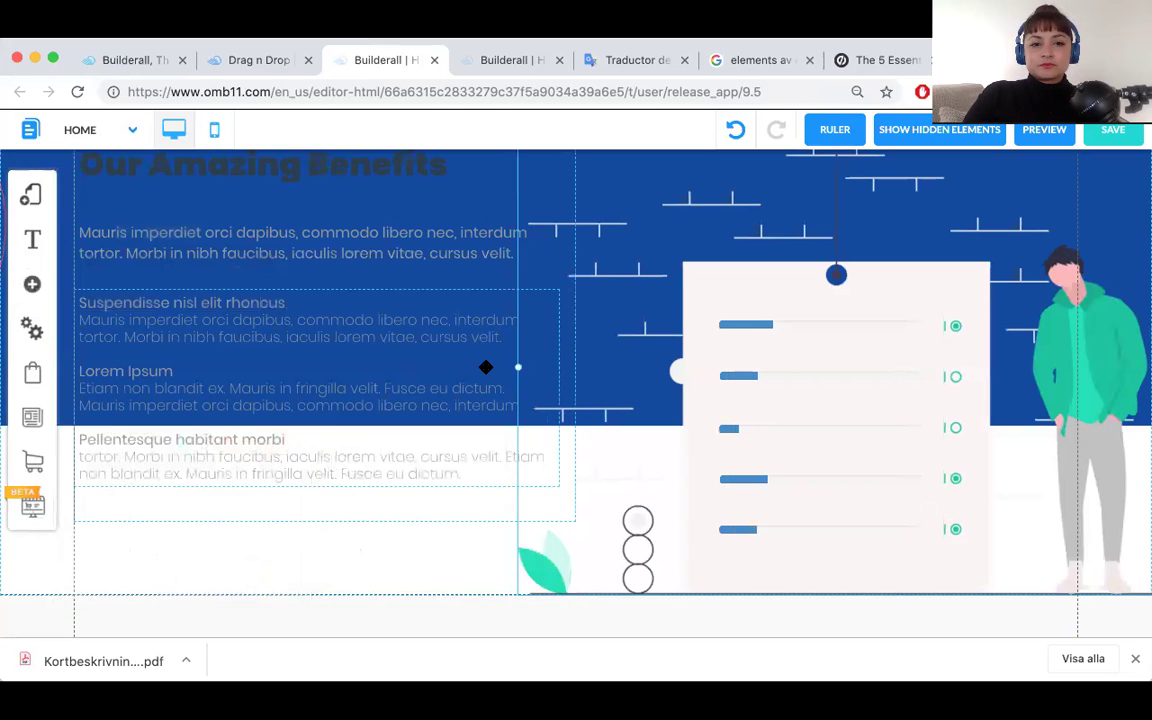
scroll(483, 365, up, 3)
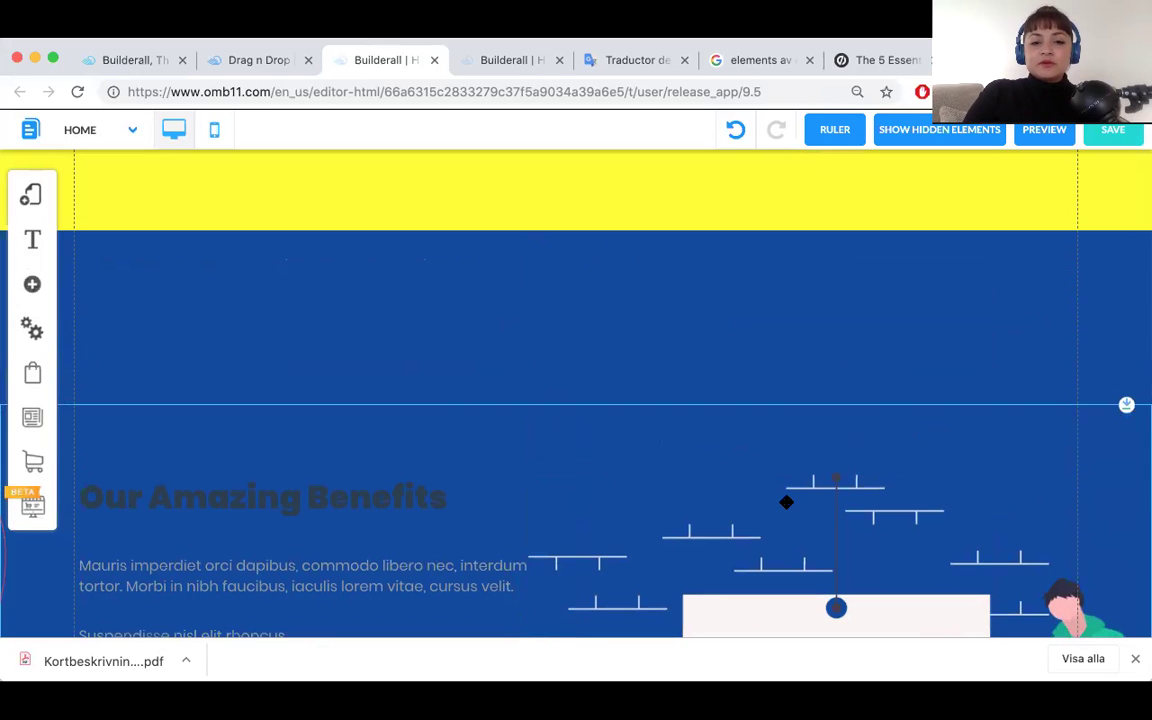
scroll(772, 428, down, 3)
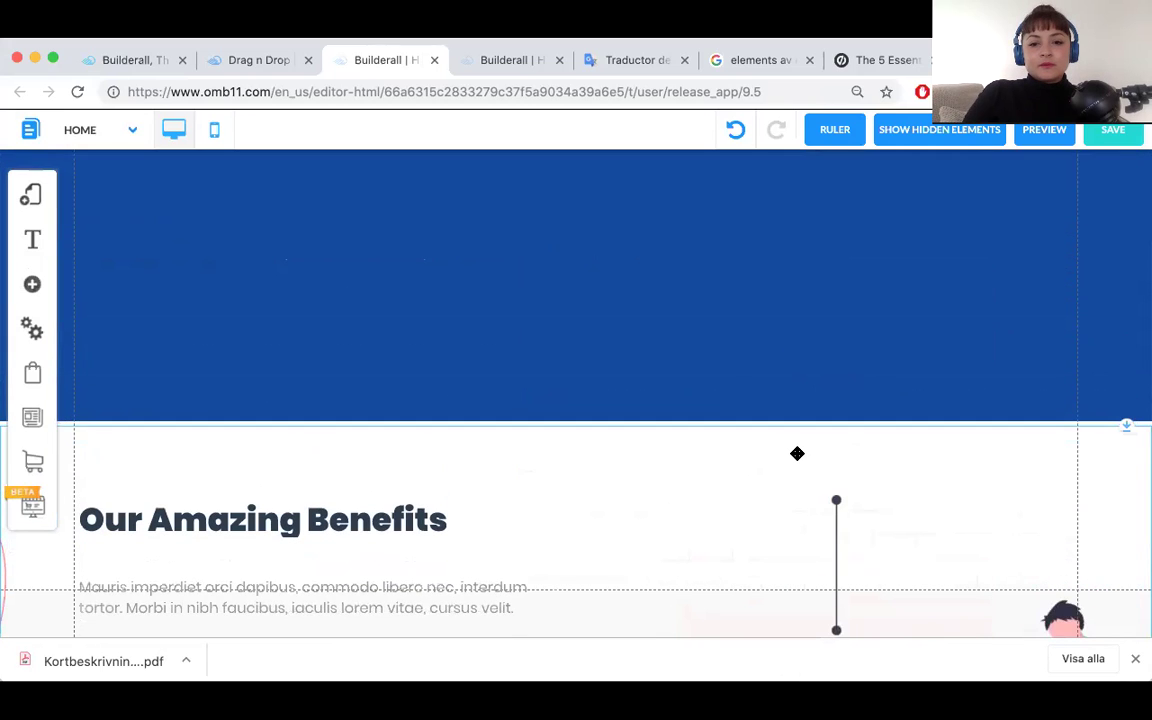
scroll(797, 448, down, 1)
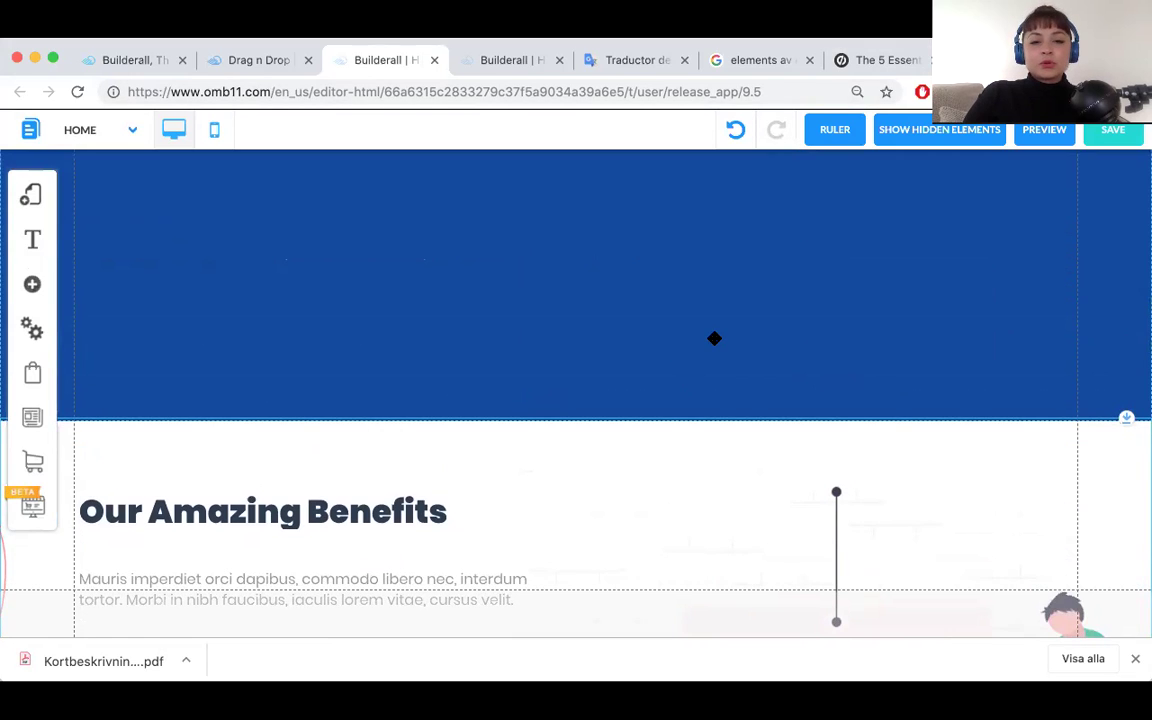
scroll(714, 338, down, 3)
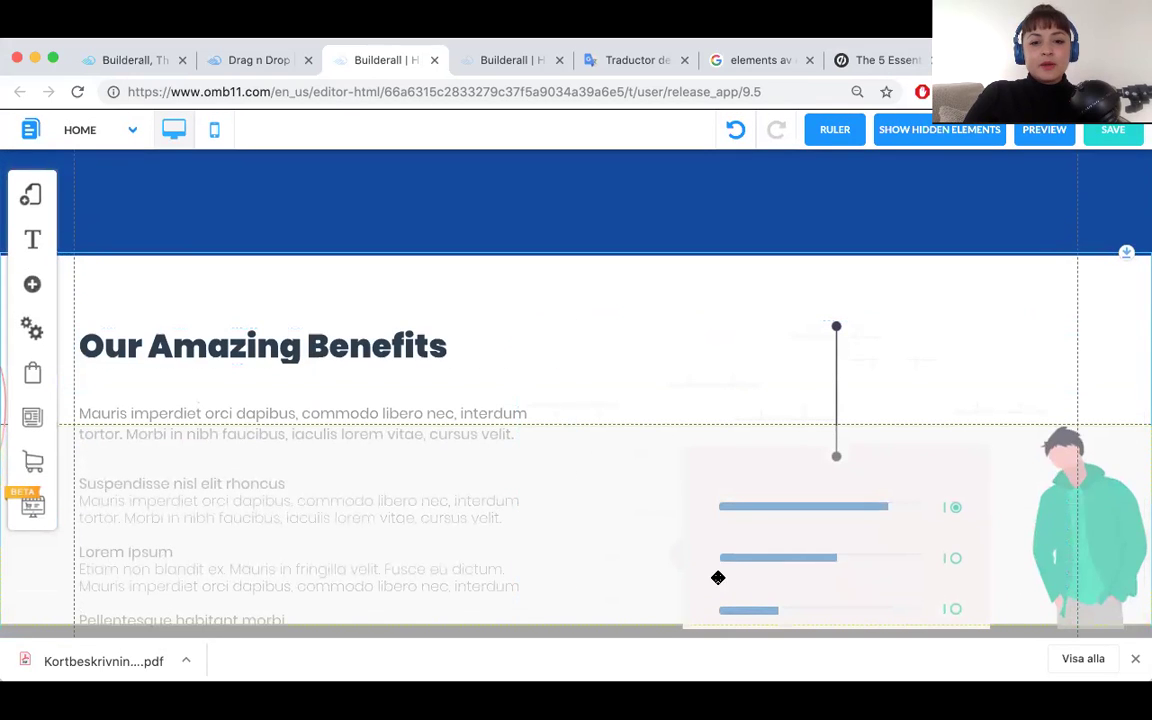
Move the benefits banner's text, progress bars and illustration up onto the dark blue banner.
click(629, 626)
drag(629, 625, 633, 612)
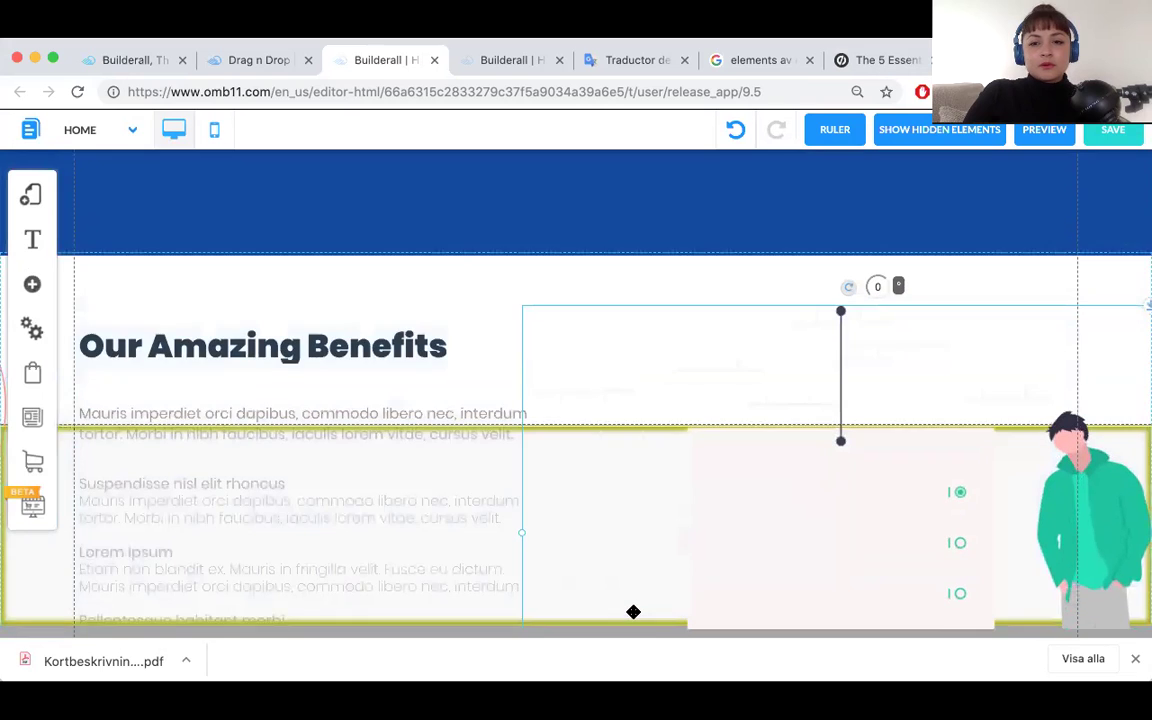
click(533, 269)
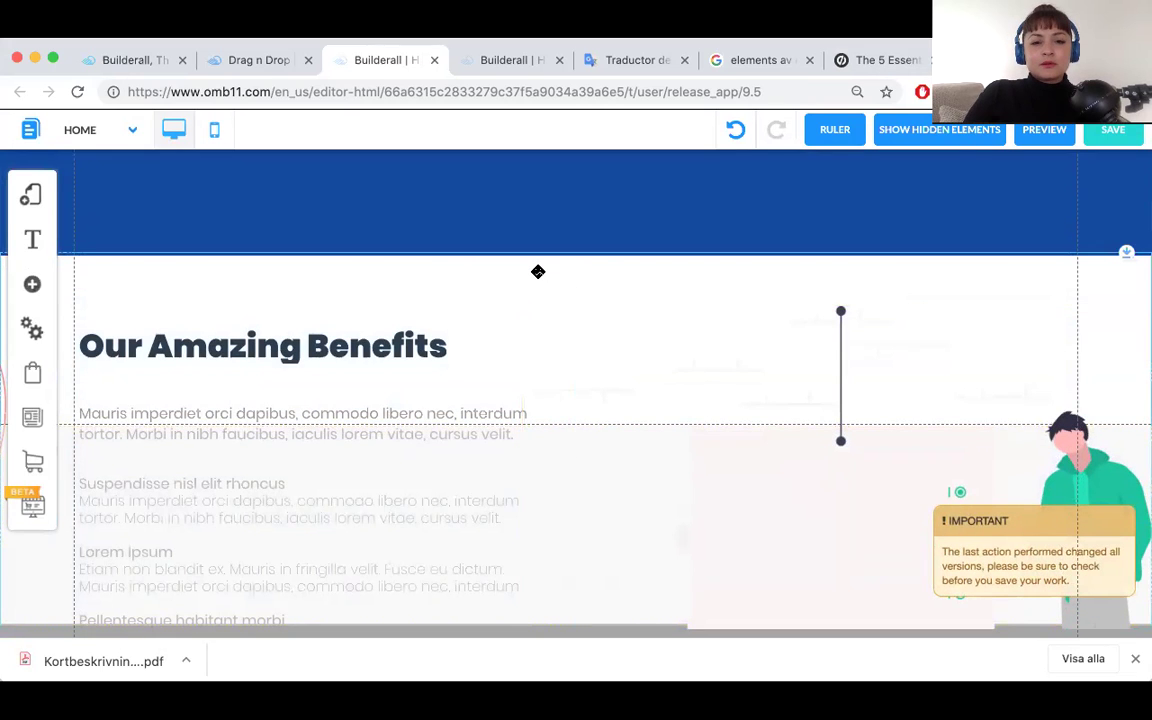
click(538, 271)
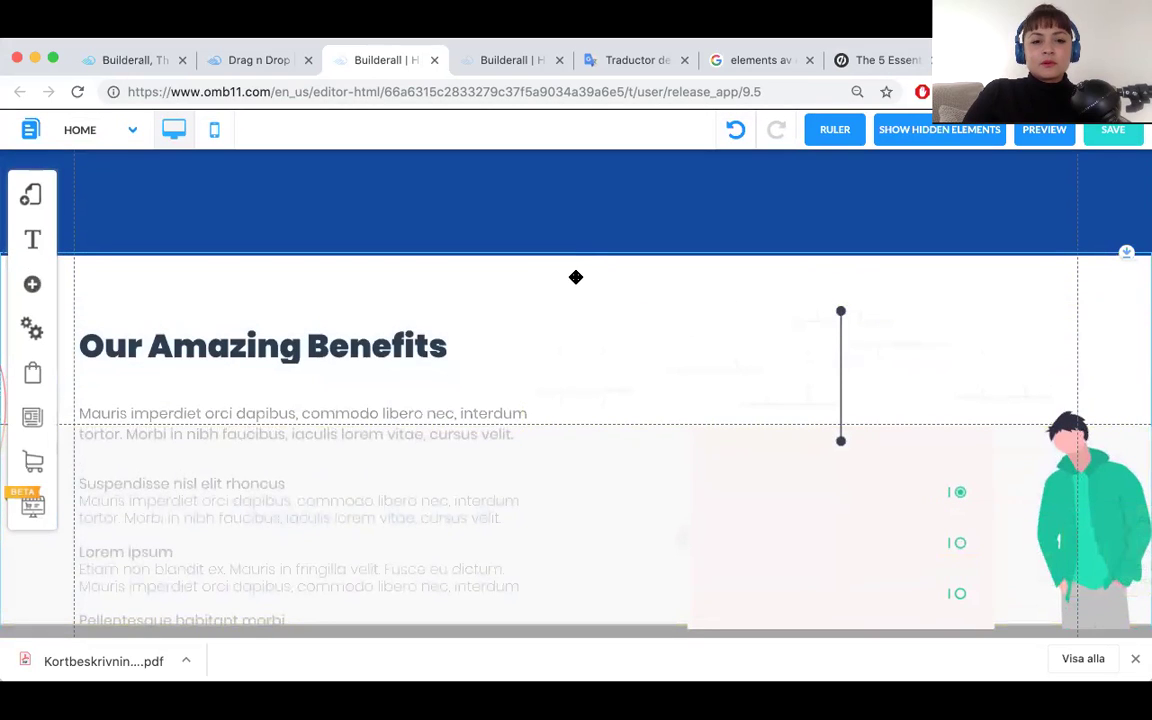
drag(576, 277, 606, 148)
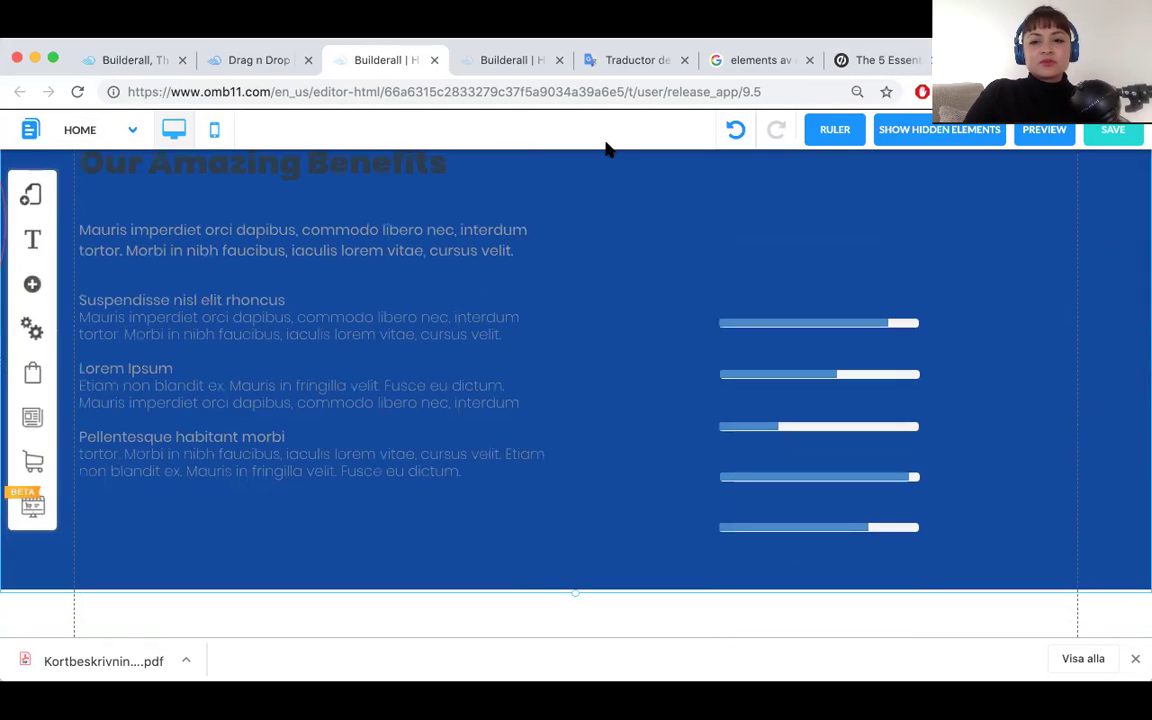
scroll(596, 356, down, 3)
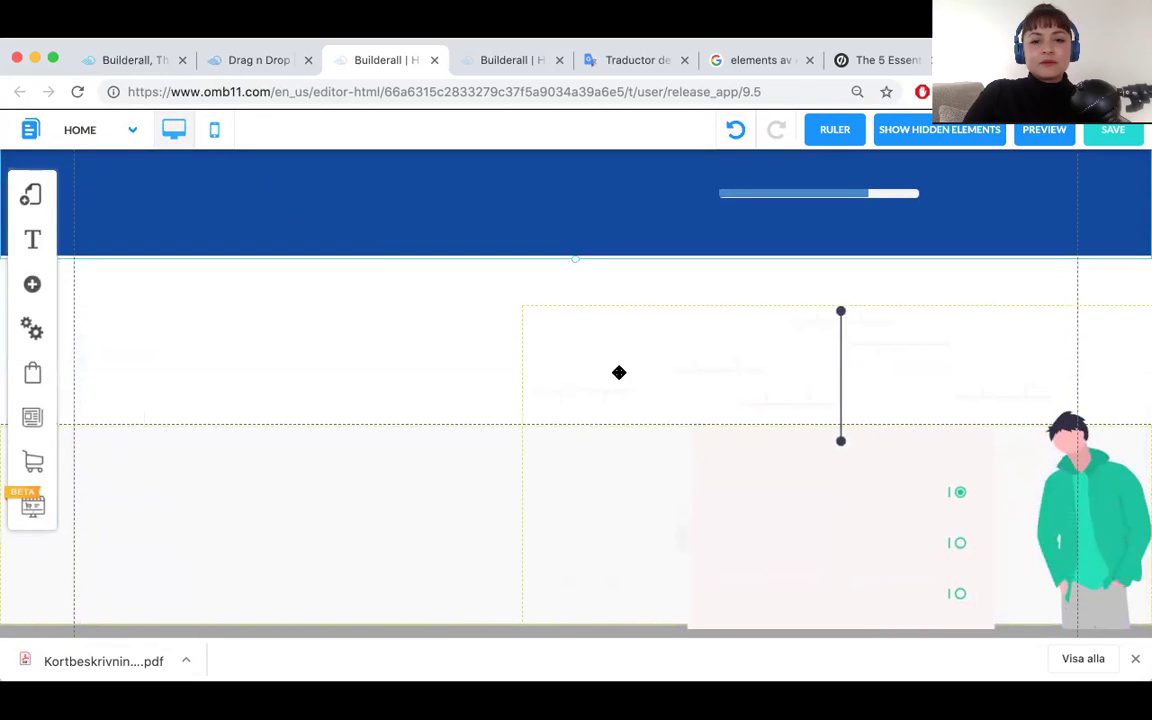
click(890, 354)
drag(957, 385, 926, 291)
scroll(926, 287, up, 3)
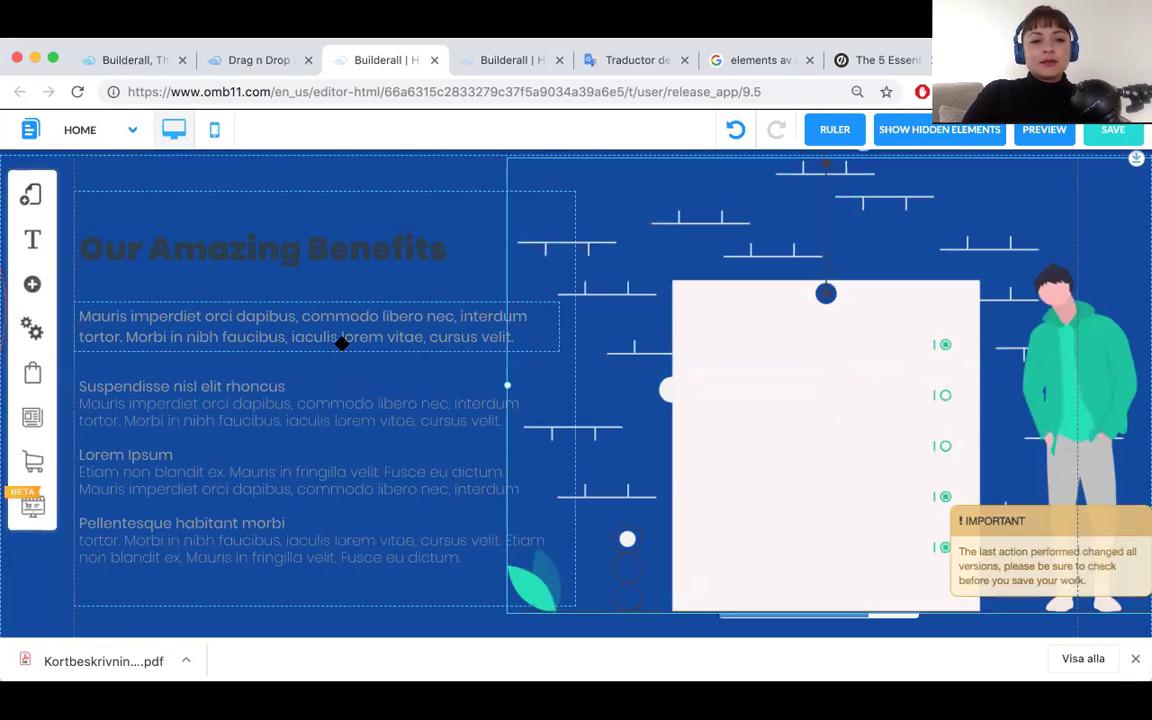
Add a Standard (Dark Blue) classic banner in the blank area below the existing dark blue banner.
scroll(368, 525, down, 3)
click(586, 541)
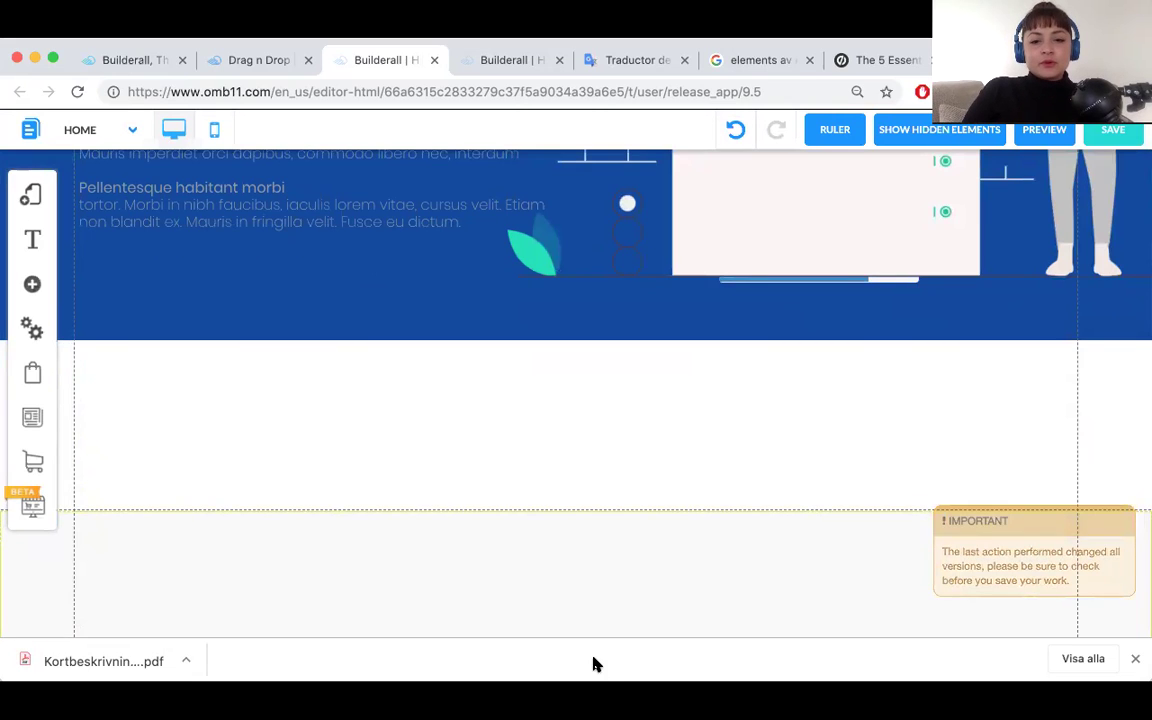
scroll(645, 465, down, 5)
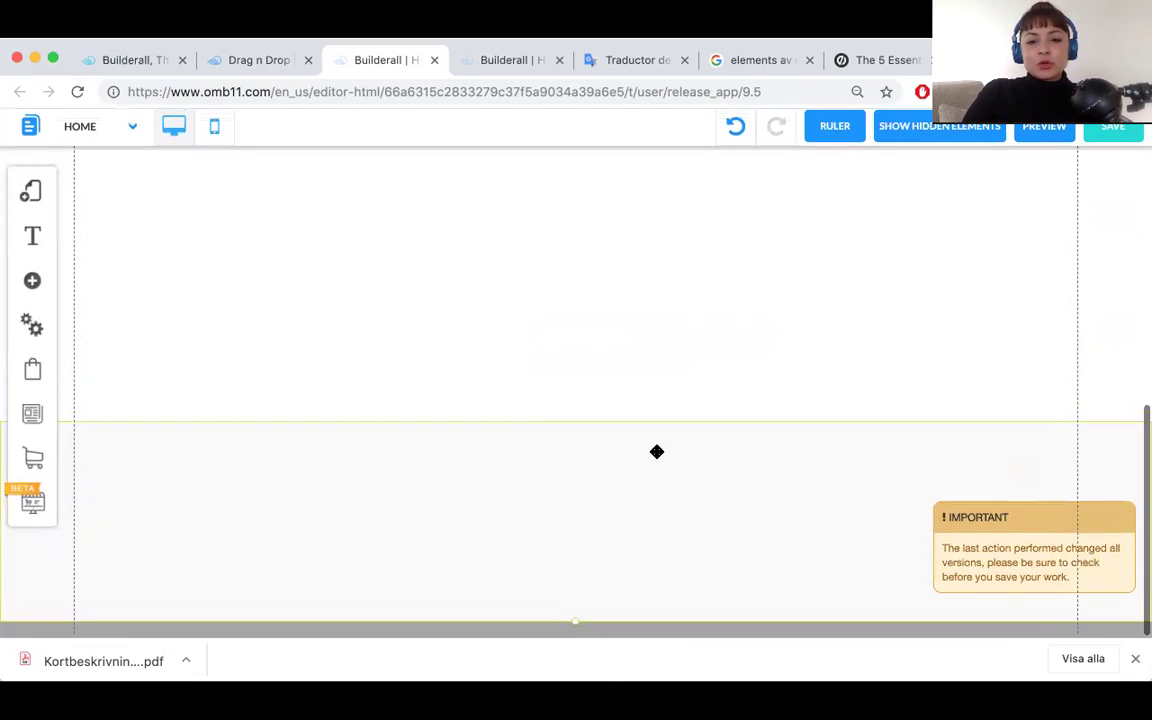
scroll(664, 580, up, 1)
scroll(666, 600, up, 1)
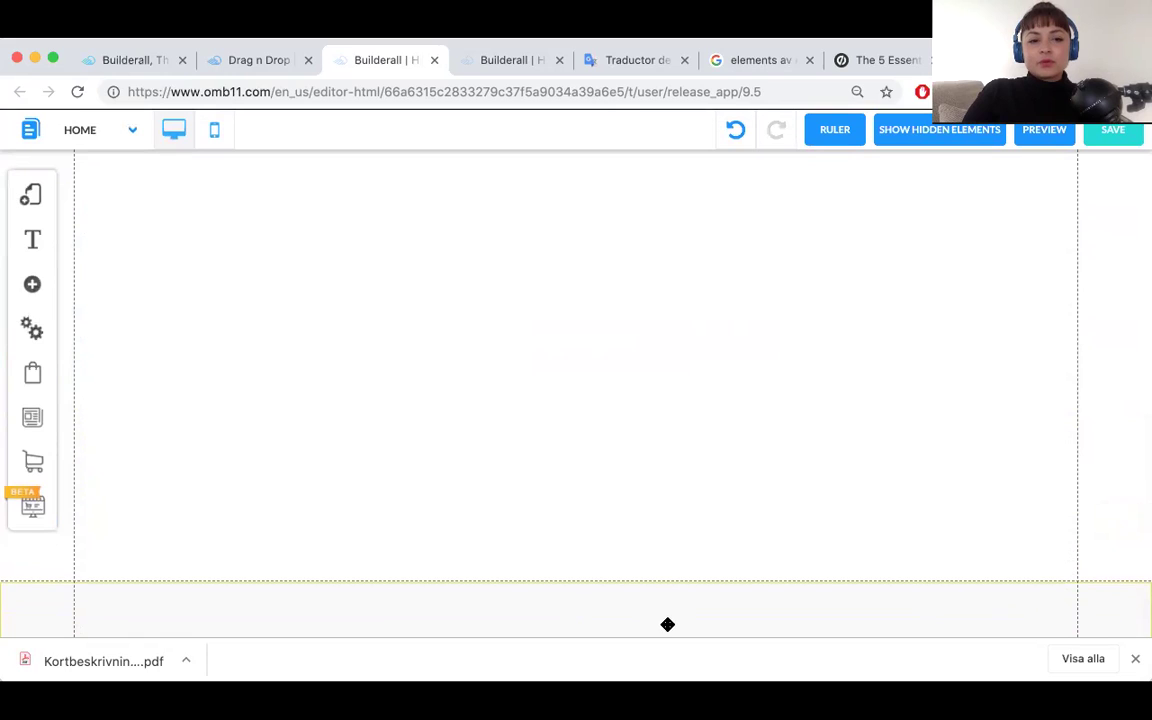
click(33, 287)
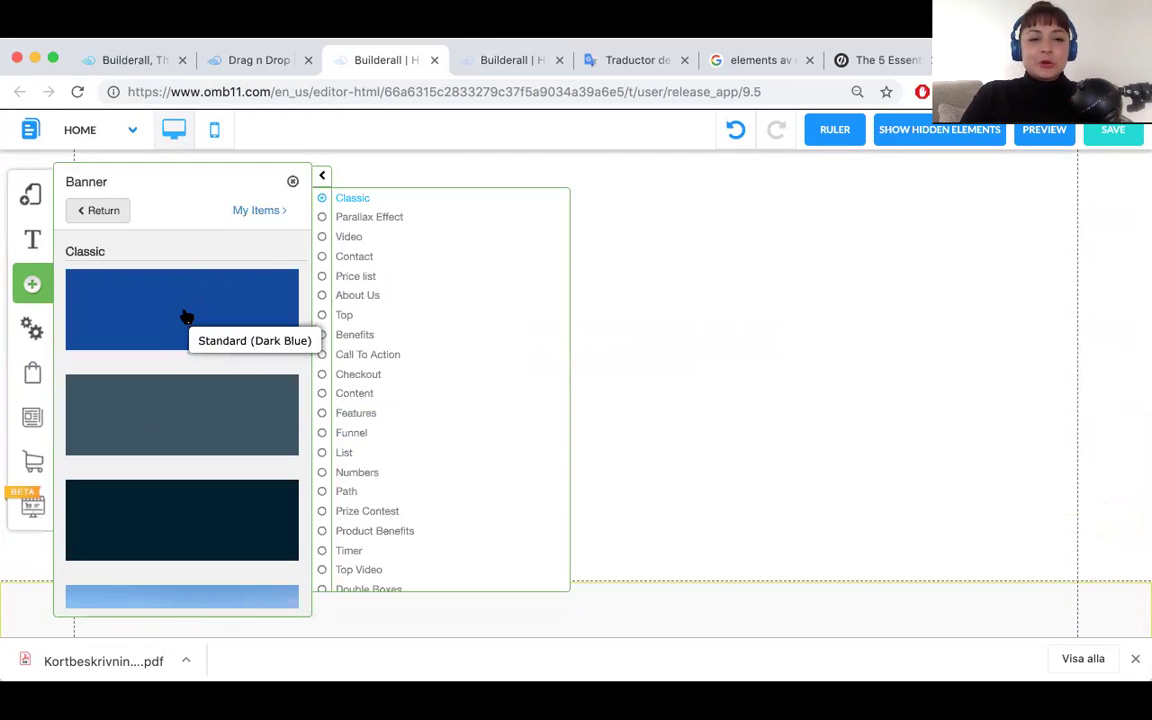
scroll(211, 481, down, 5)
scroll(211, 422, up, 5)
drag(193, 332, 773, 415)
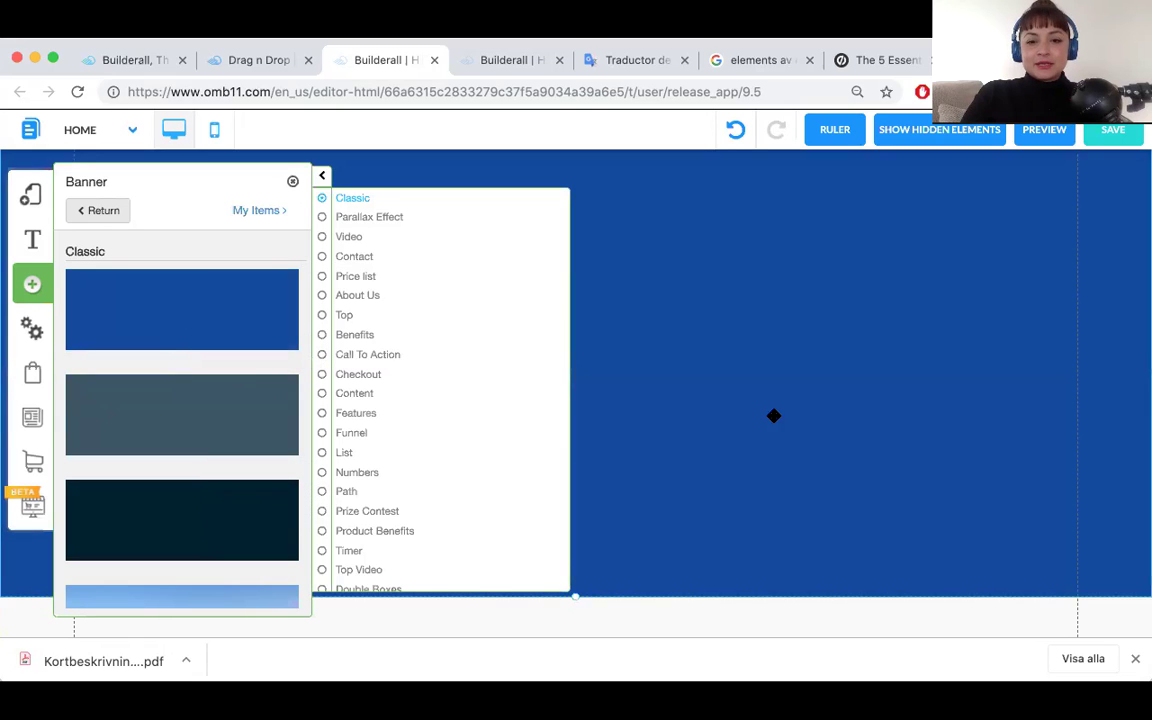
Set the newly added lower banner's background color to pale light blue.
click(770, 412)
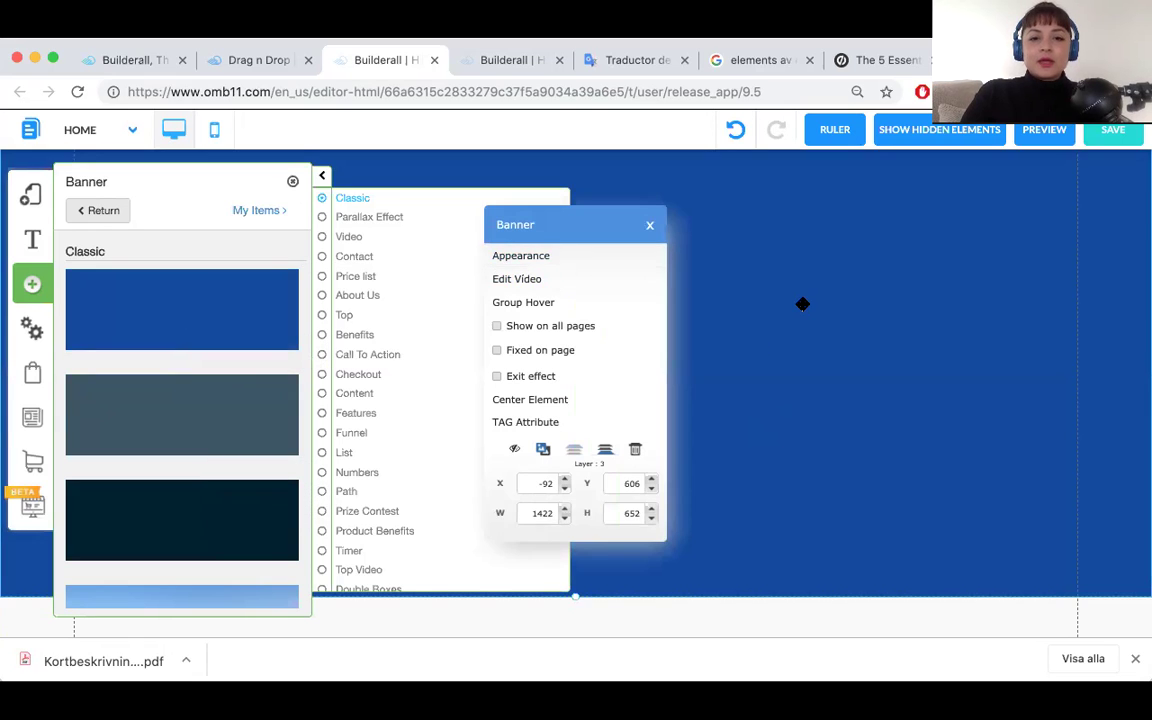
click(600, 183)
click(548, 318)
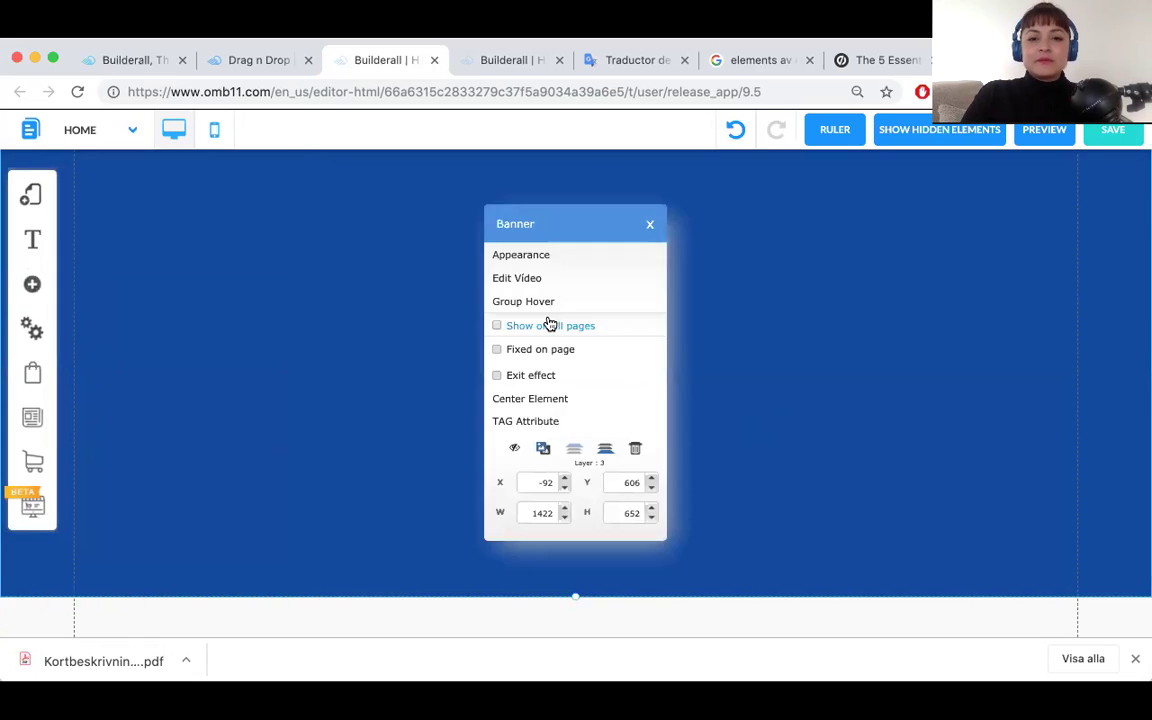
click(528, 257)
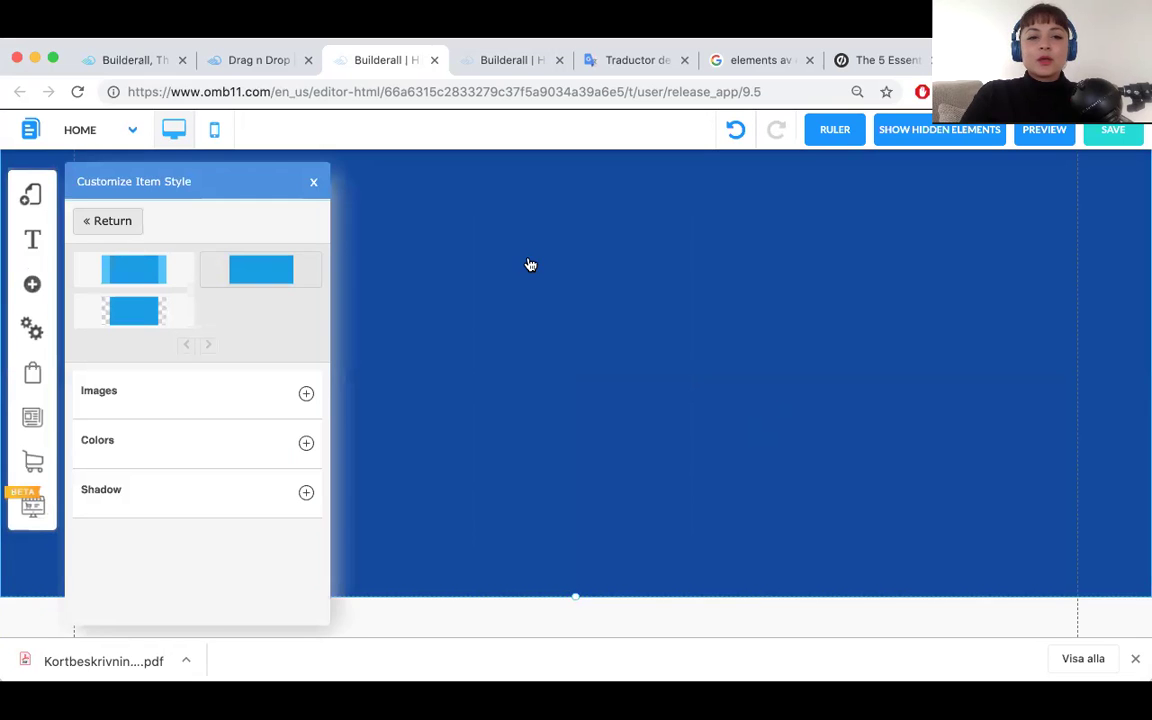
click(307, 446)
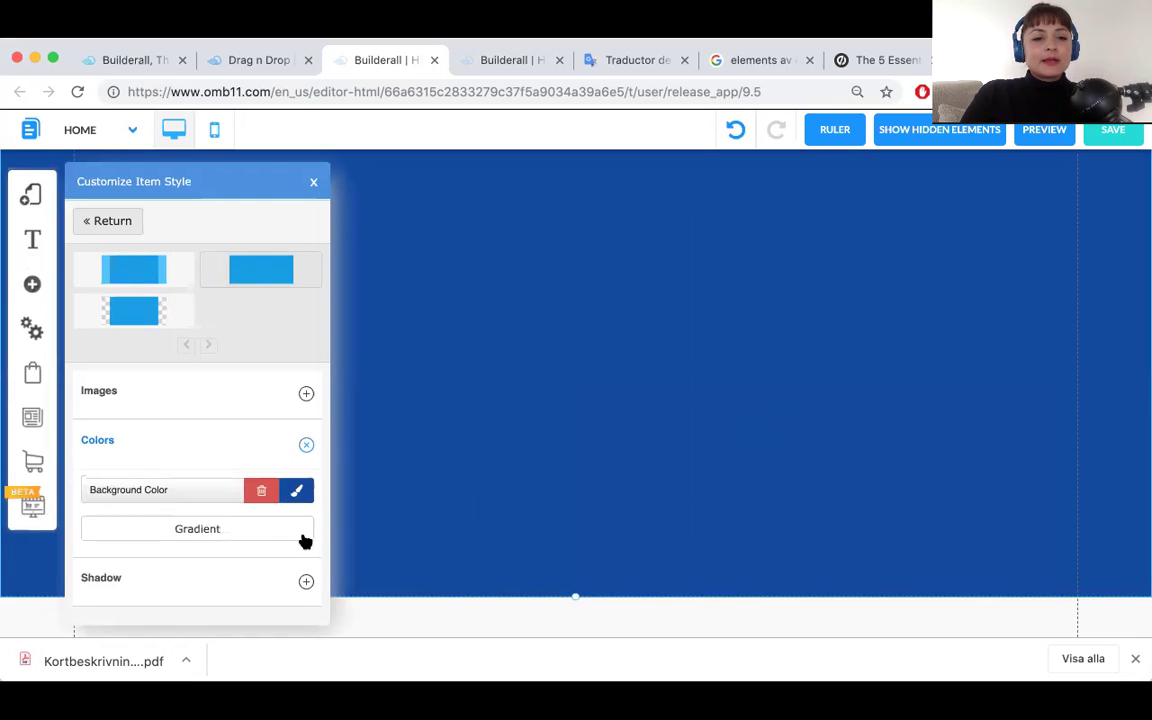
click(296, 494)
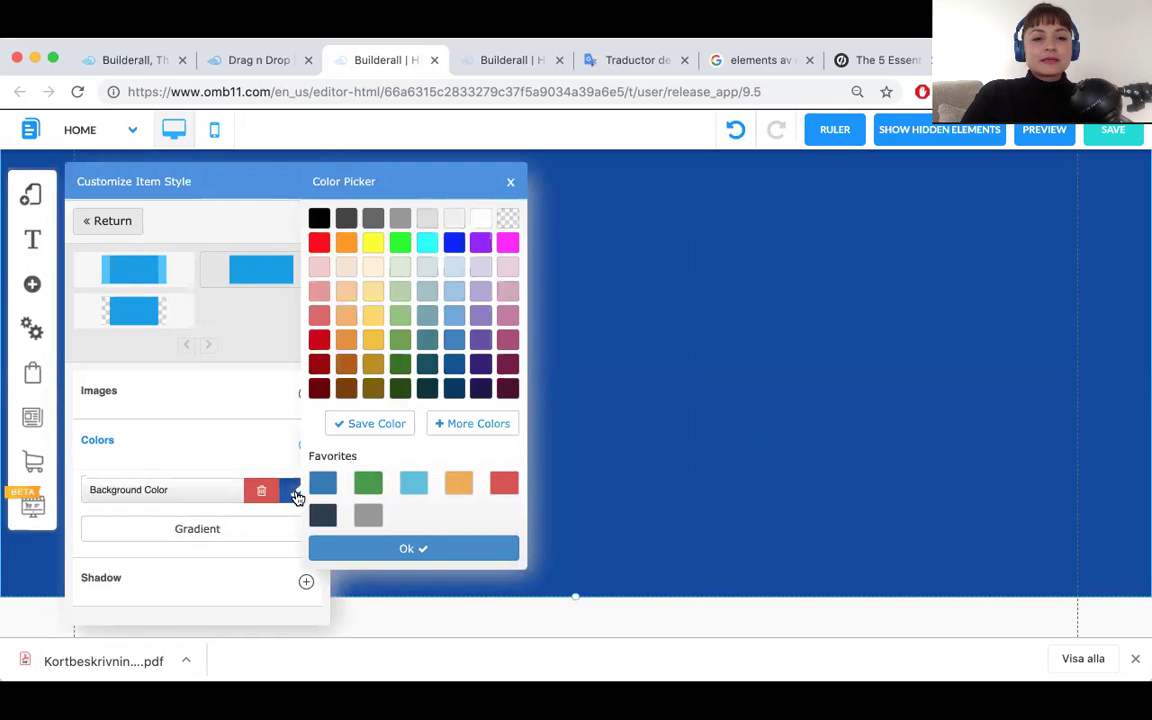
click(455, 318)
click(457, 273)
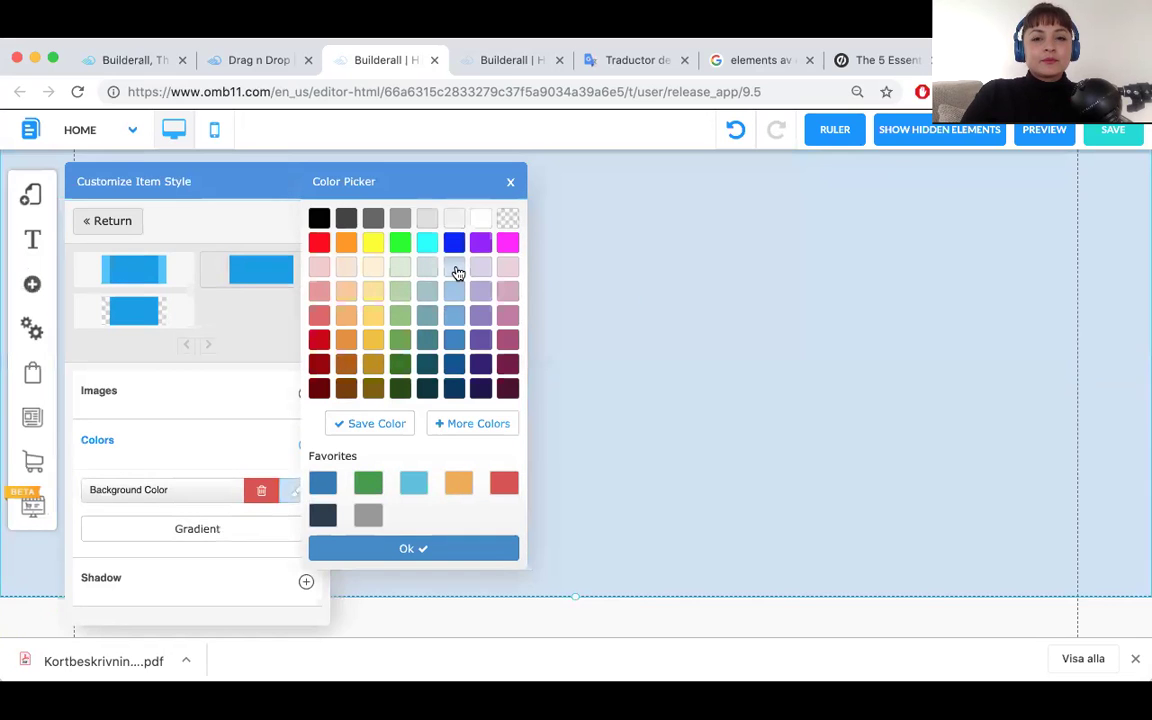
click(675, 306)
Move the standing man and checklist illustration down onto the light blue banner, aligned with its lower edge.
scroll(500, 194, up, 6)
scroll(499, 193, down, 4)
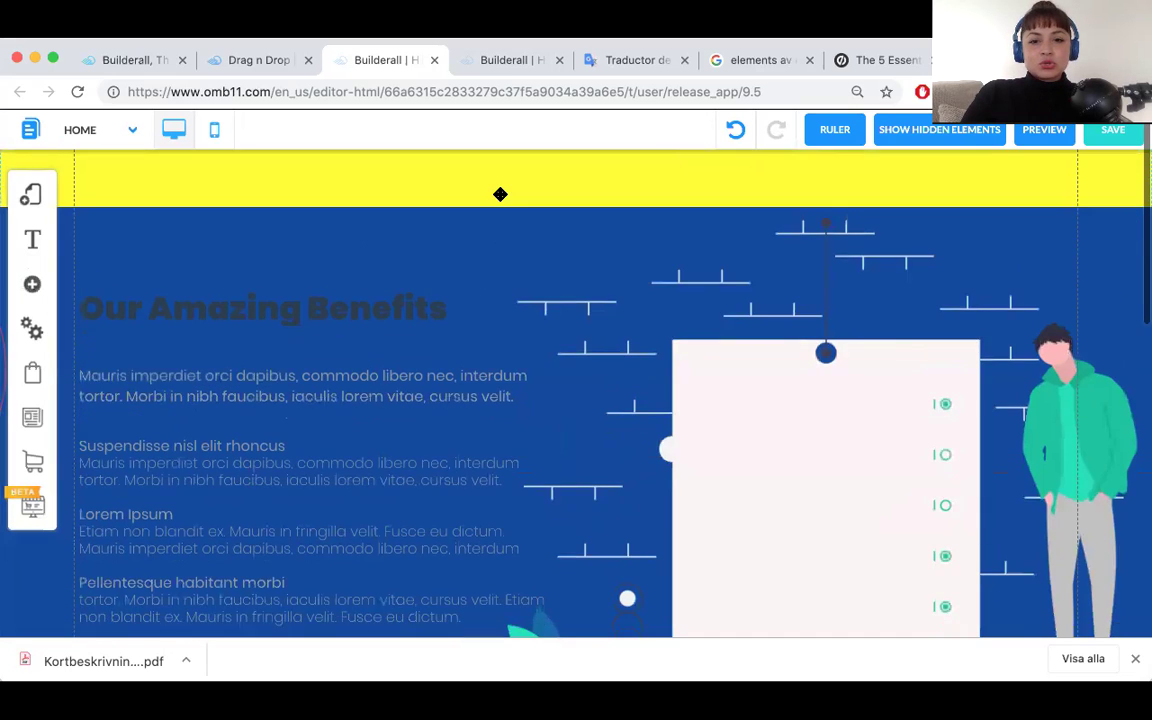
drag(1033, 298, 989, 545)
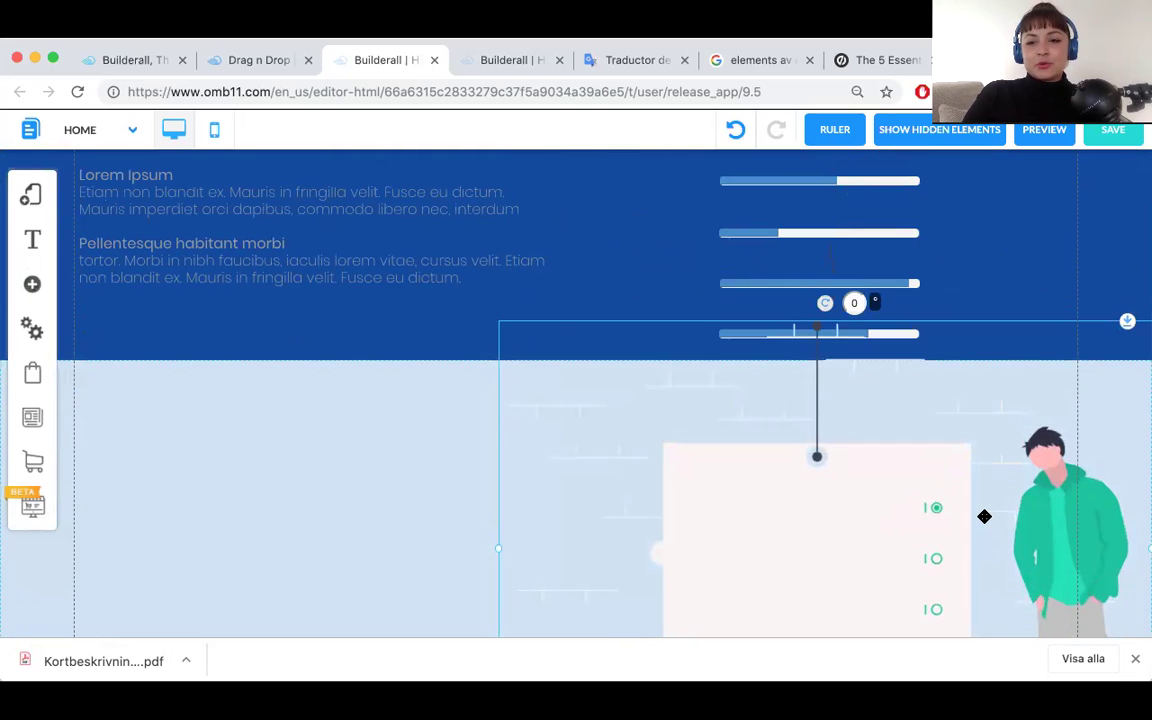
scroll(984, 516, down, 5)
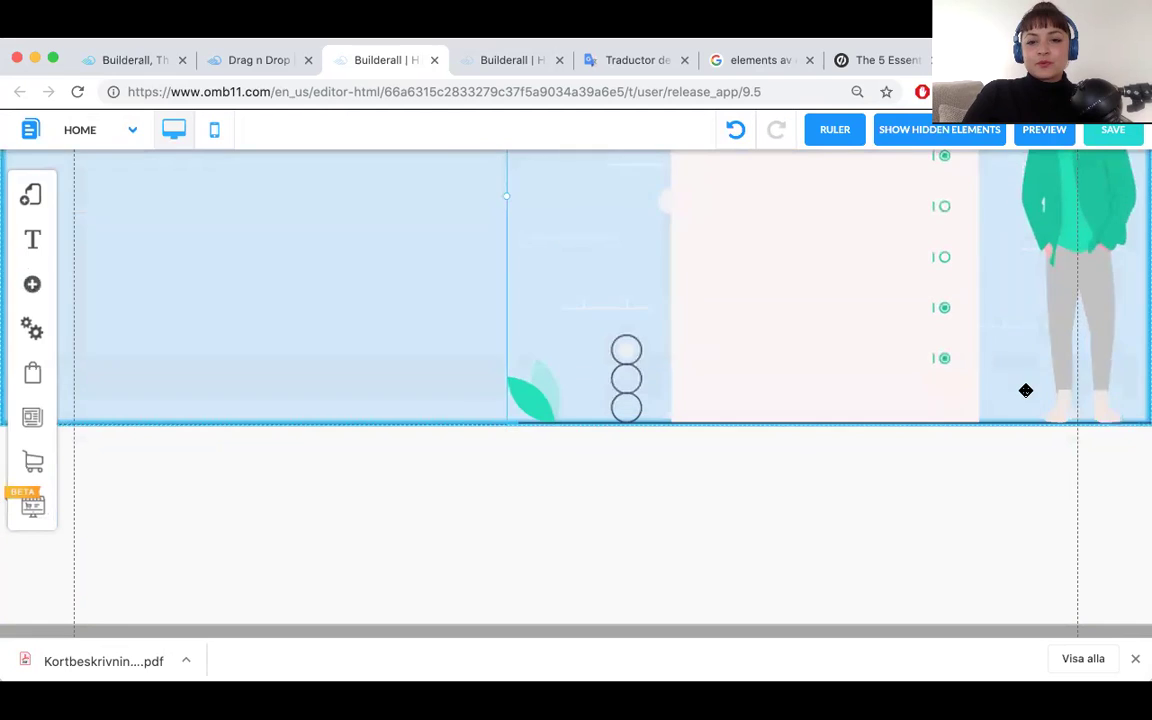
scroll(1026, 390, up, 6)
scroll(1026, 390, down, 3)
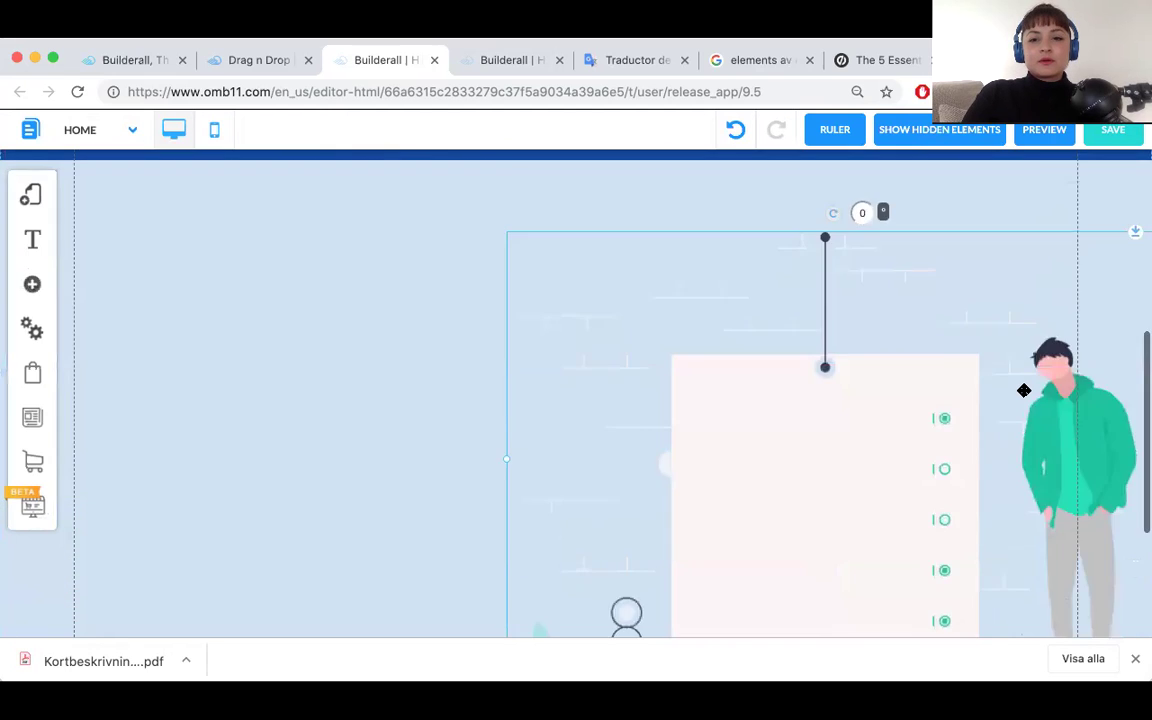
Shift the grey footer section down and extend the light blue banner's lower edge to meet it.
scroll(1024, 390, down, 3)
drag(1072, 477, 1077, 592)
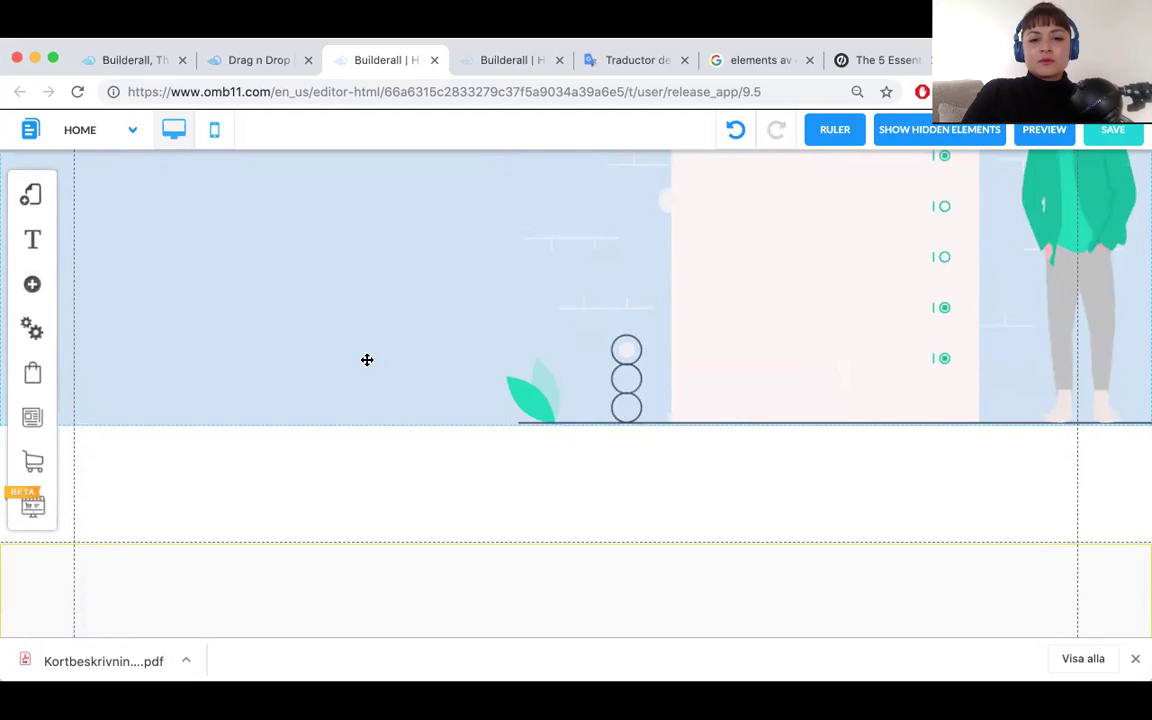
drag(571, 437, 583, 535)
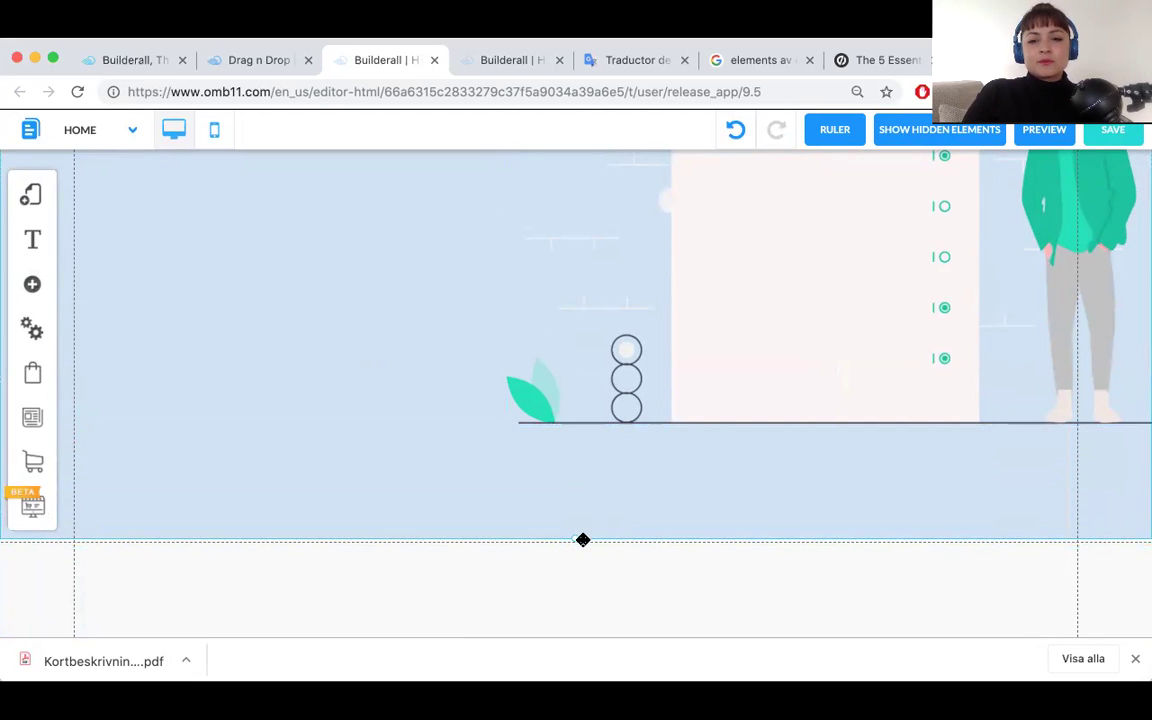
Move the "Our Amazing Benefits" text block from the dark blue banner onto the light blue banner beside the illustration.
scroll(581, 538, up, 5)
scroll(581, 538, up, 2)
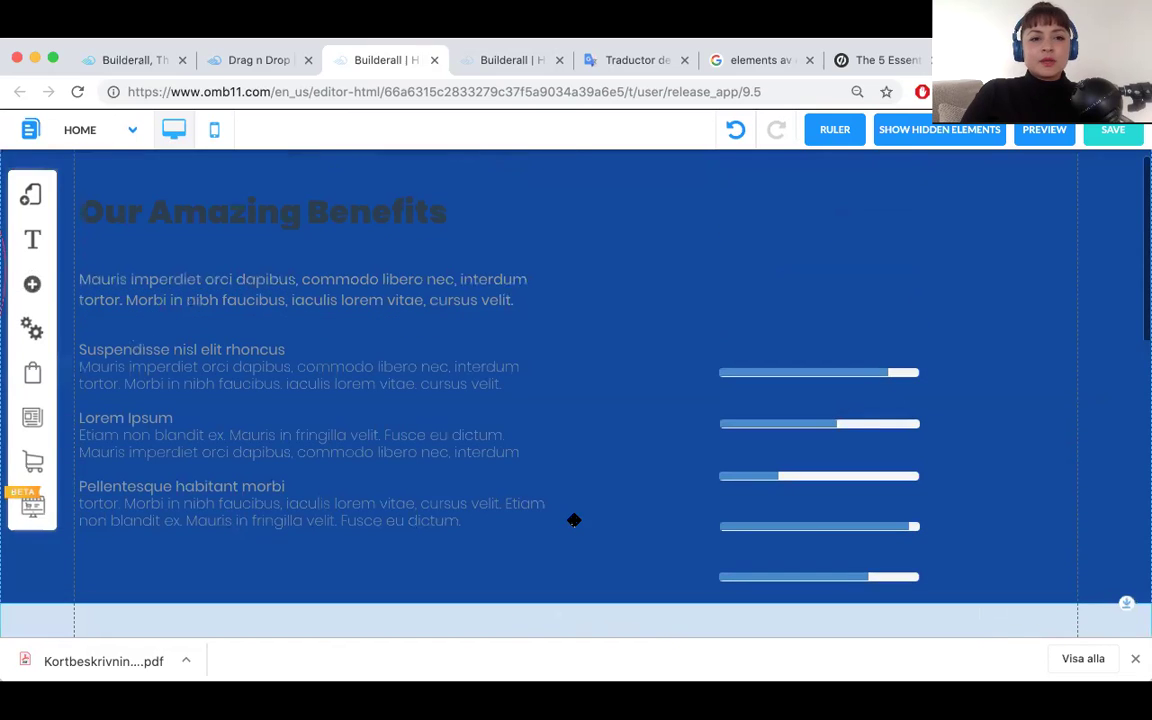
drag(549, 178, 551, 465)
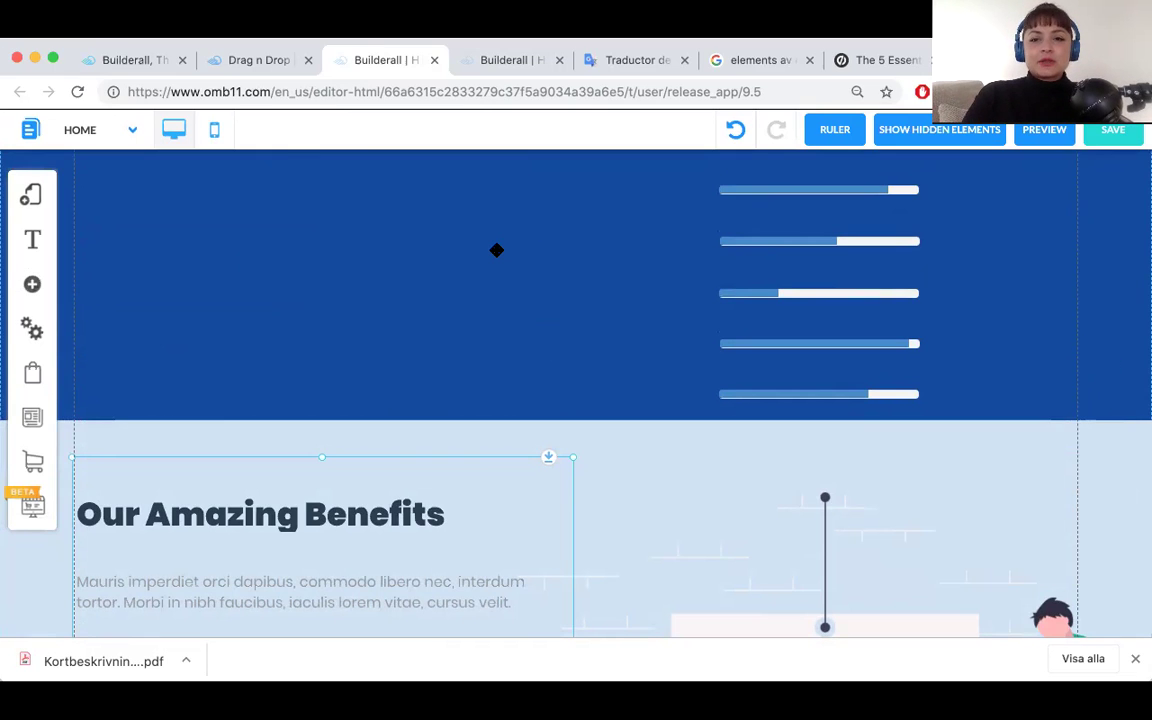
Shrink the standing man and checklist illustration and place it beside the "Our Amazing Benefits" text block on the light blue banner.
click(702, 542)
mouse_move(954, 486)
mouse_down()
mouse_move(949, 463)
mouse_move(944, 481)
mouse_up()
scroll(1139, 496, down, 2)
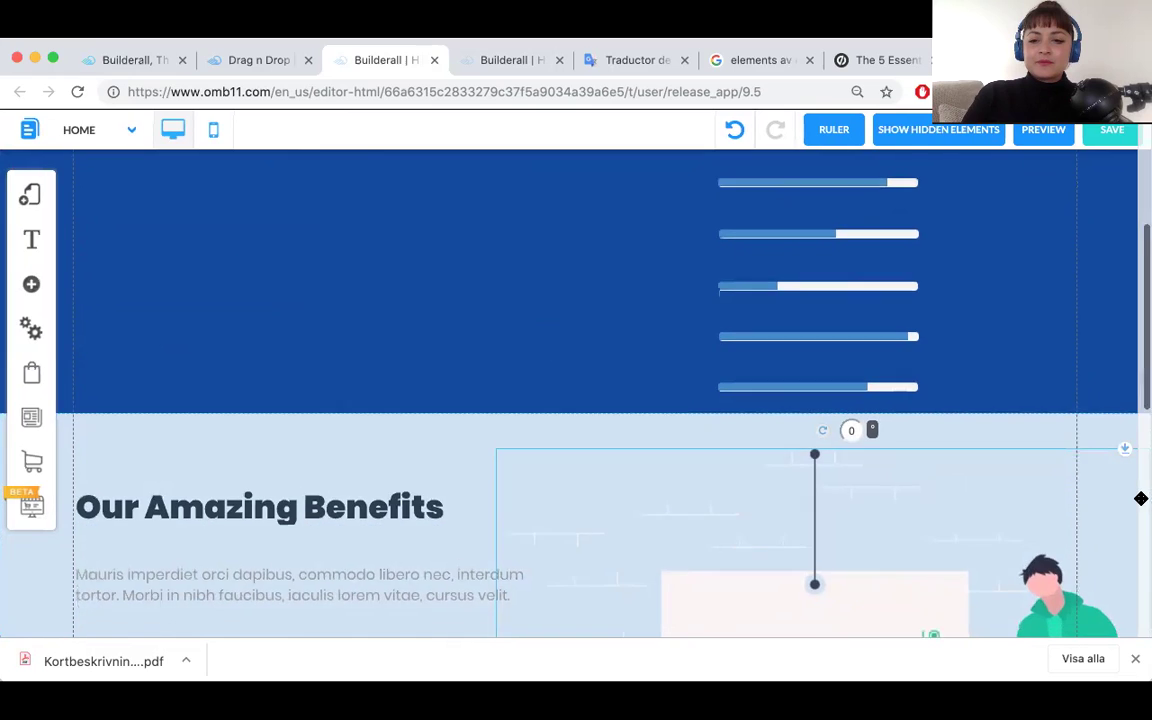
drag(1118, 450, 970, 439)
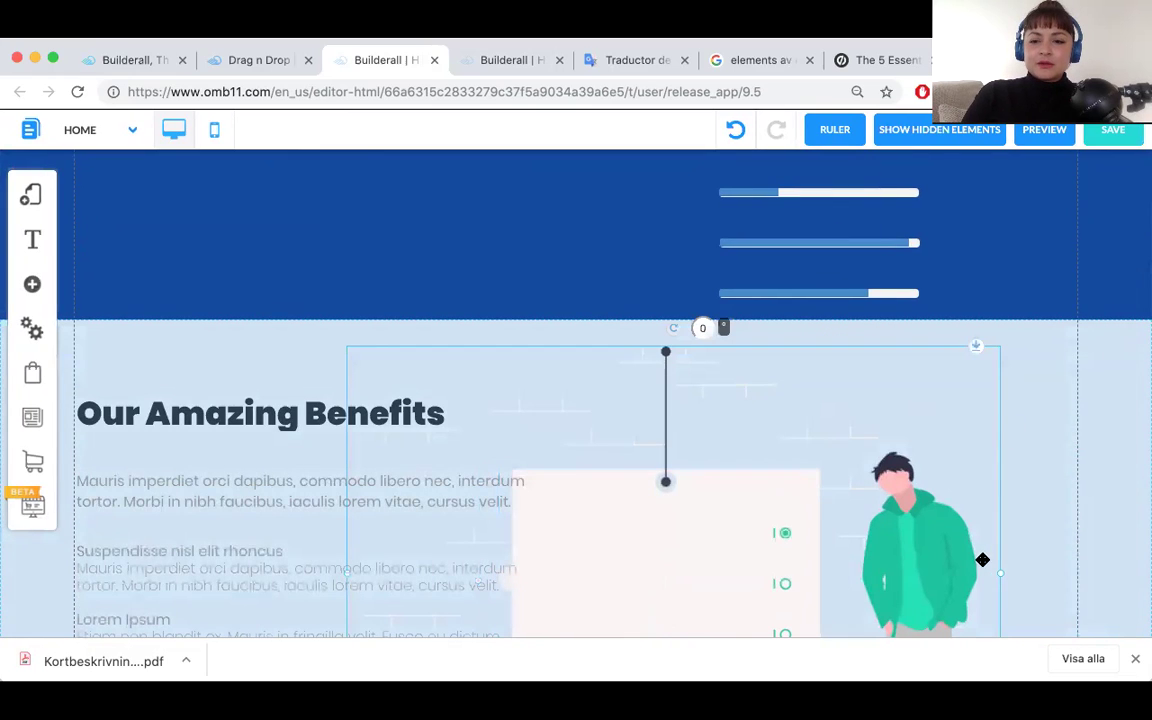
drag(1002, 578, 867, 585)
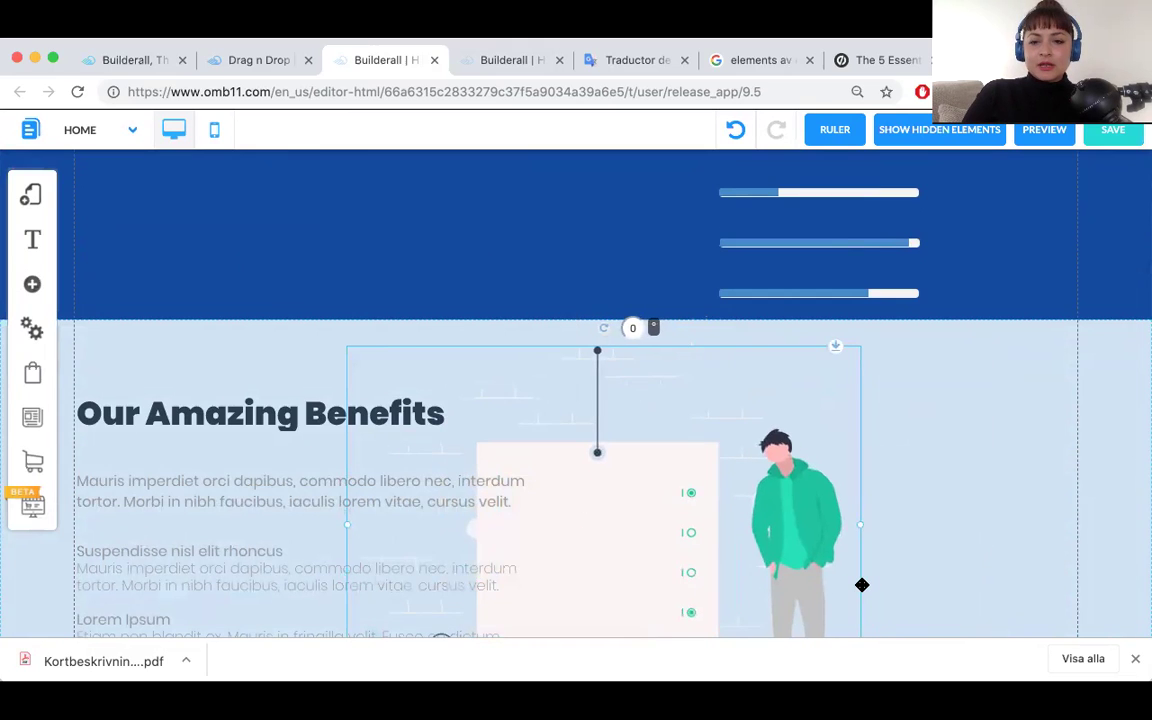
scroll(861, 584, down, 4)
scroll(861, 584, up, 2)
drag(725, 410, 934, 498)
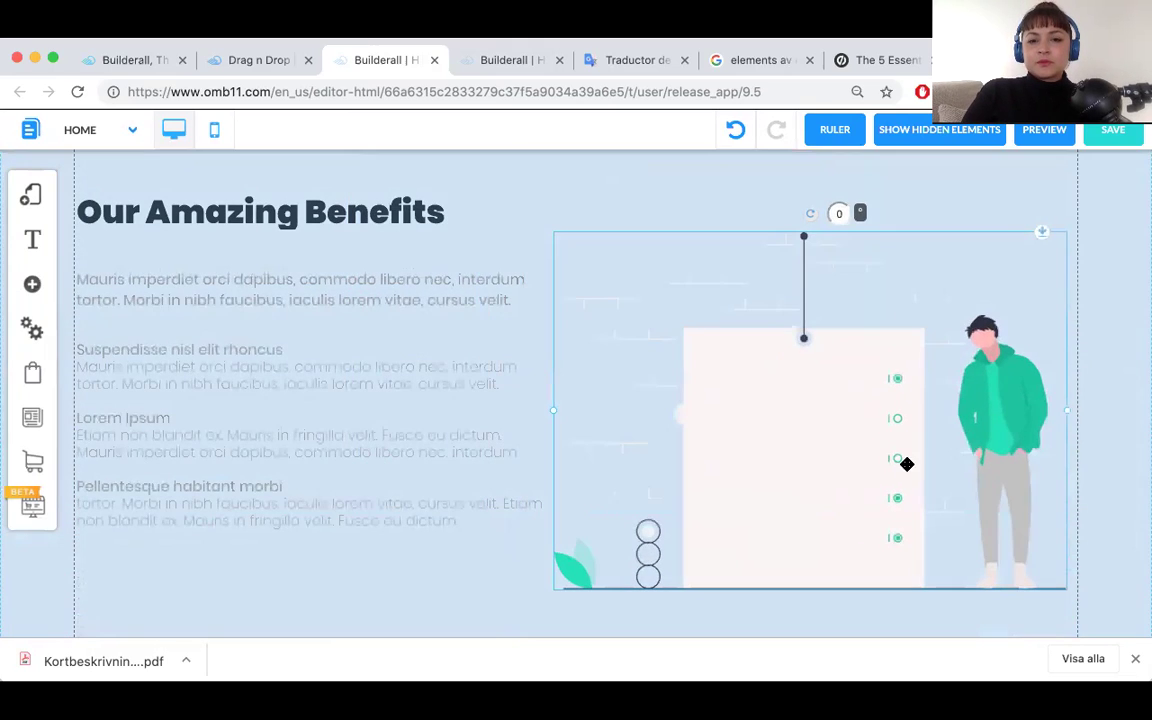
mouse_move(894, 454)
mouse_down()
mouse_move(895, 403)
mouse_move(895, 435)
mouse_up()
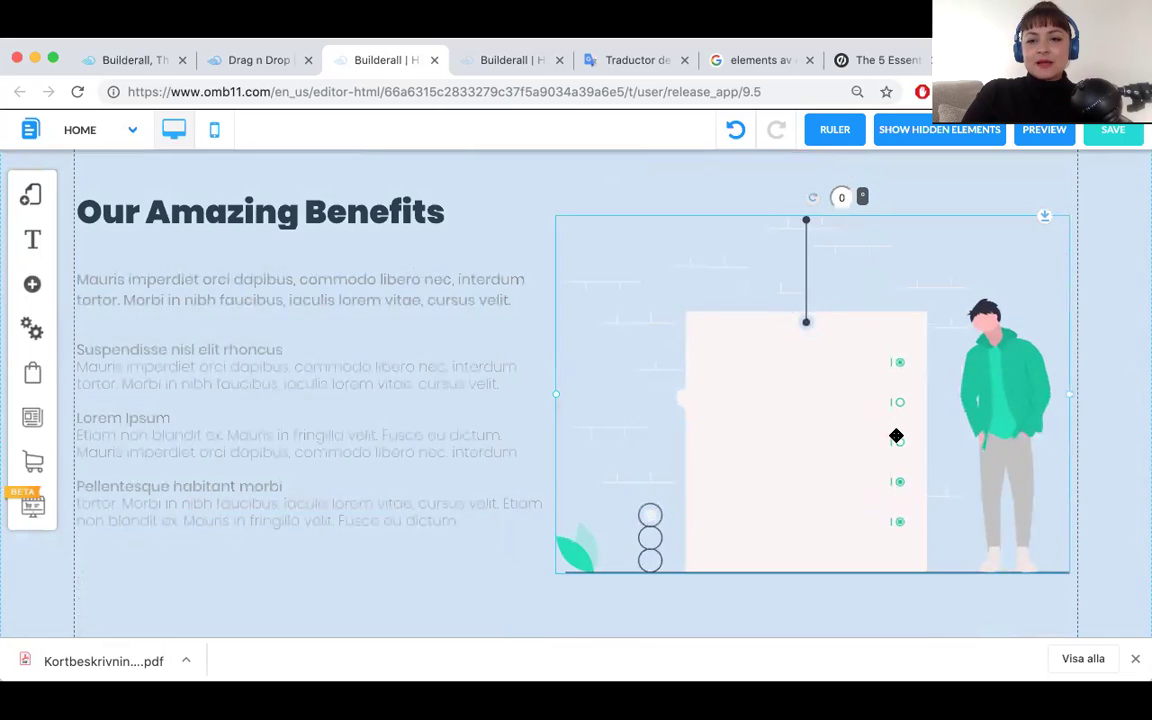
Move the group of progress bars from the dark blue banner onto the white board in the illustration.
scroll(880, 256, up, 3)
drag(880, 256, 849, 640)
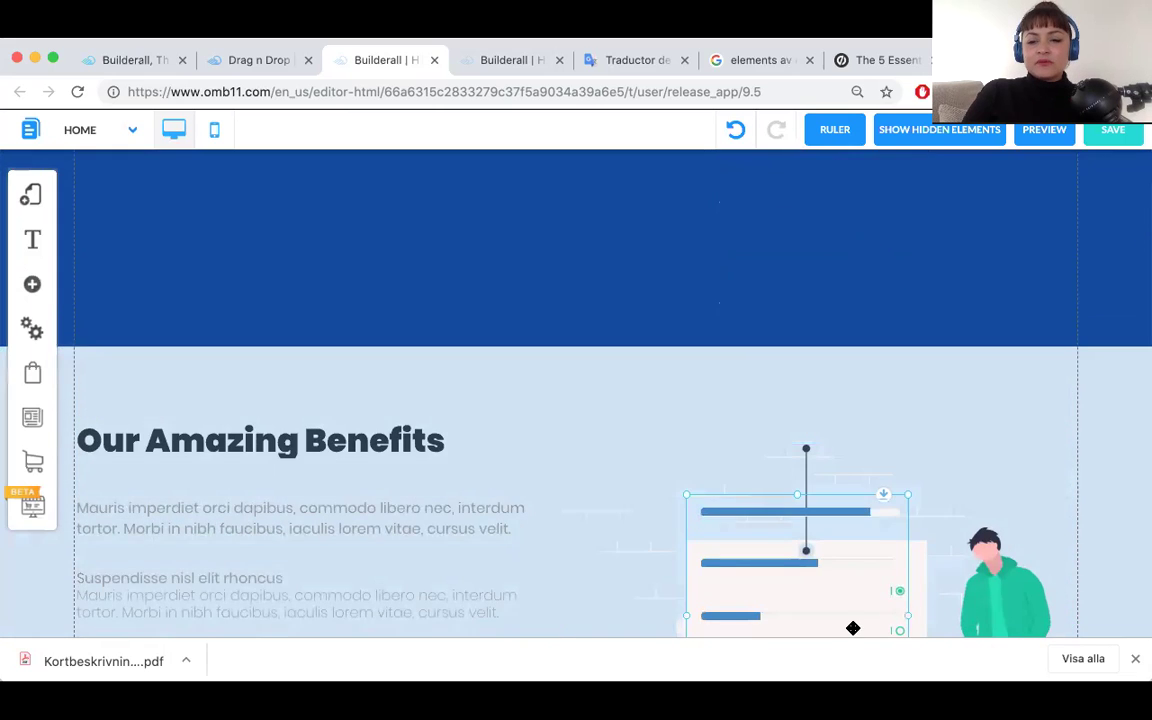
scroll(855, 617, down, 5)
scroll(855, 617, up, 1)
drag(846, 386, 848, 422)
Reposition the "Our Amazing Benefits" text block and the illustration side by side near the light blue banner's upper edge.
drag(439, 446, 437, 522)
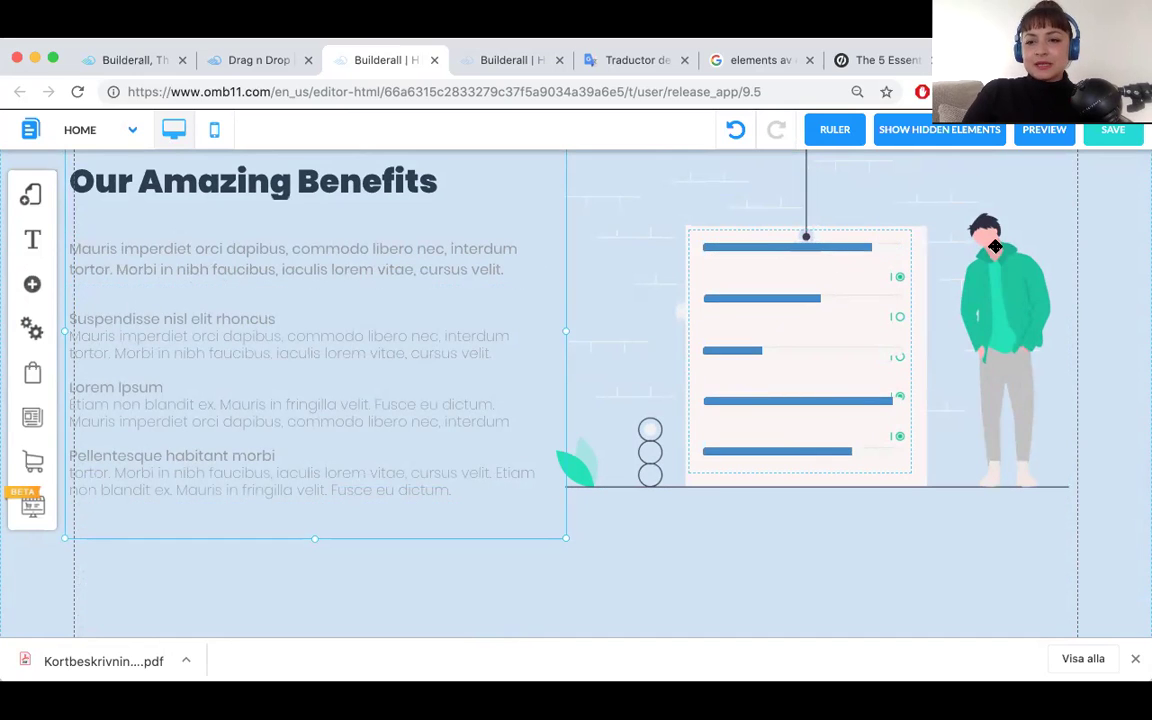
scroll(1005, 252, up, 3)
scroll(1008, 254, down, 1)
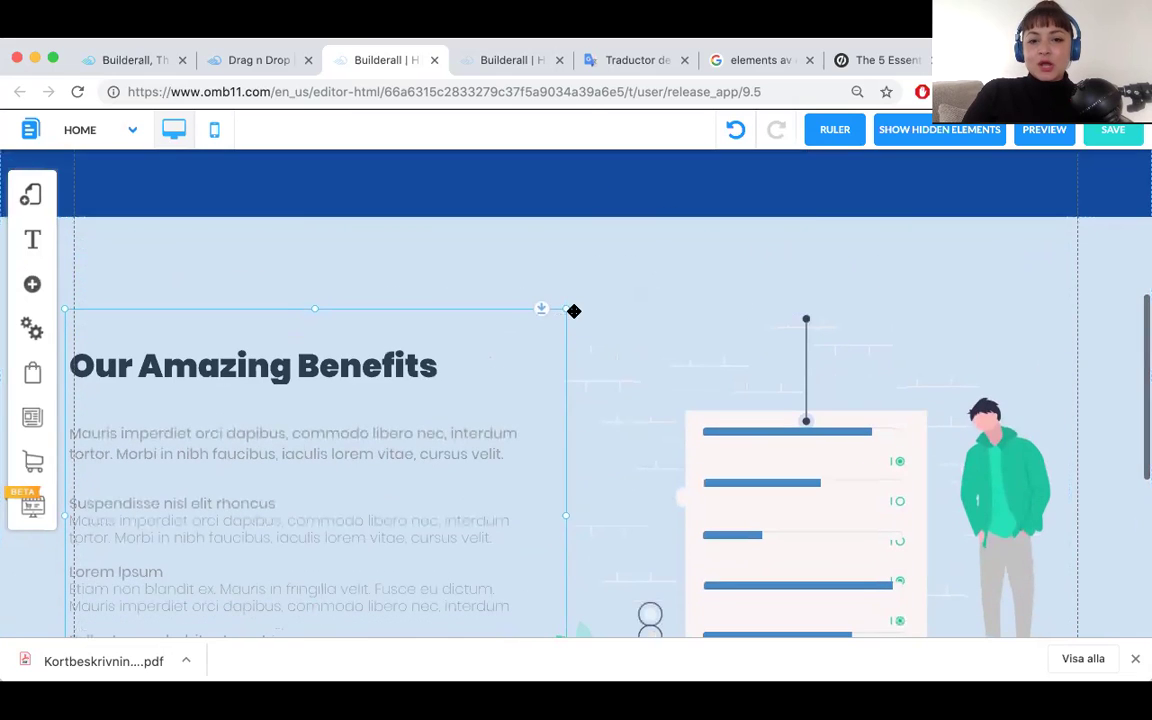
drag(511, 318, 520, 237)
drag(1005, 329, 1016, 275)
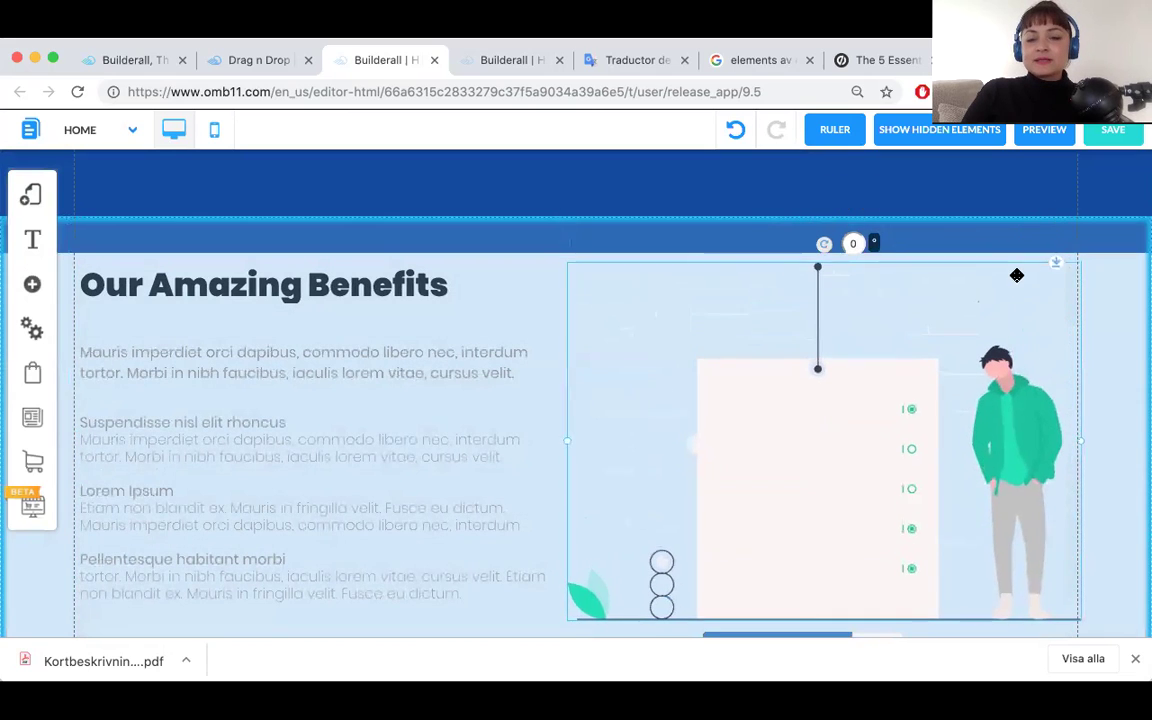
Delete the illustration, the "Our Amazing Benefits" text block and the progress bar group from the light blue banner.
right_click(597, 267)
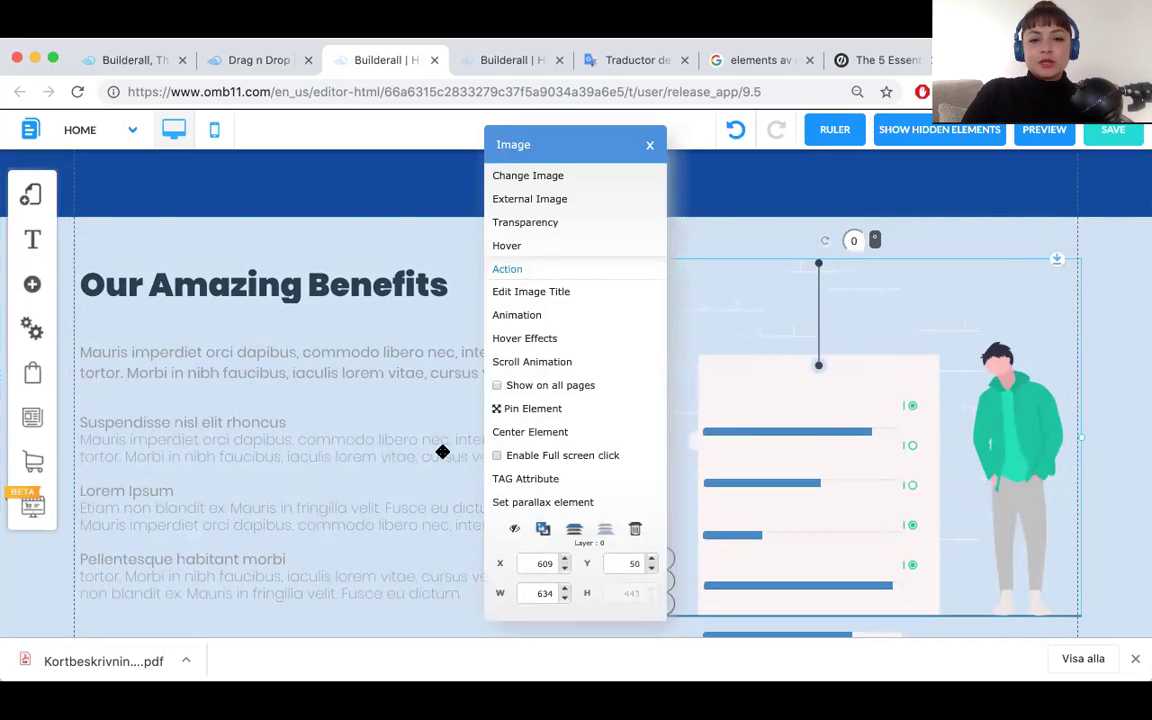
click(636, 530)
right_click(540, 252)
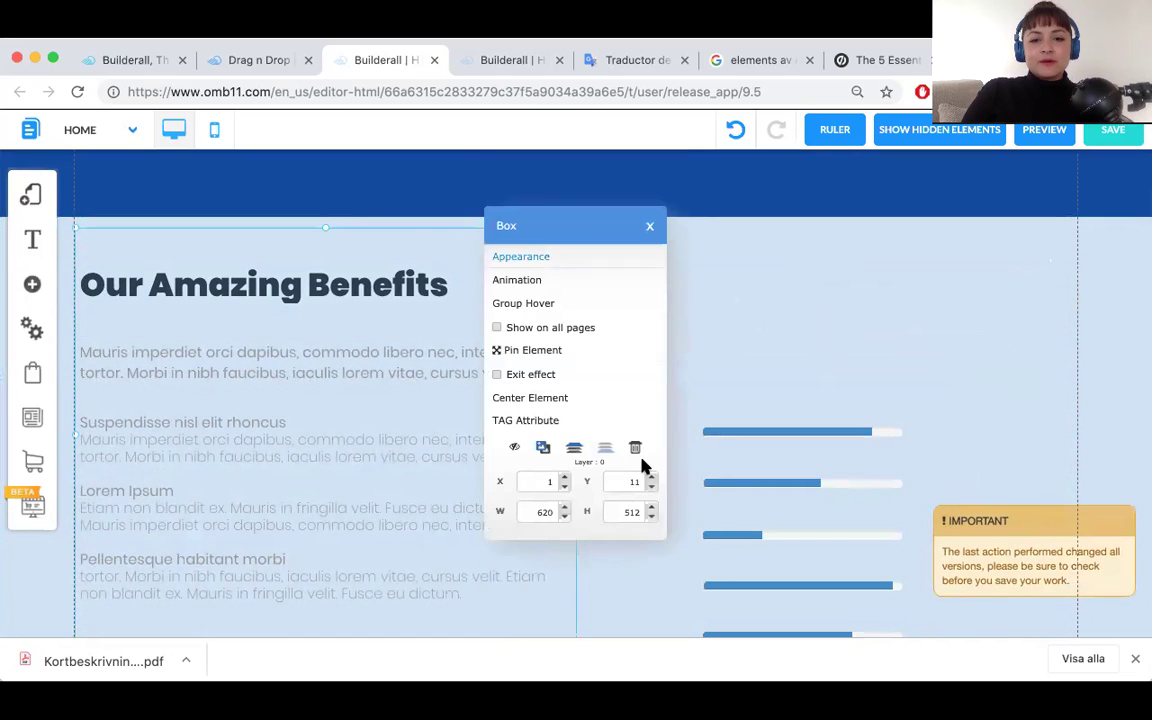
click(636, 448)
right_click(813, 425)
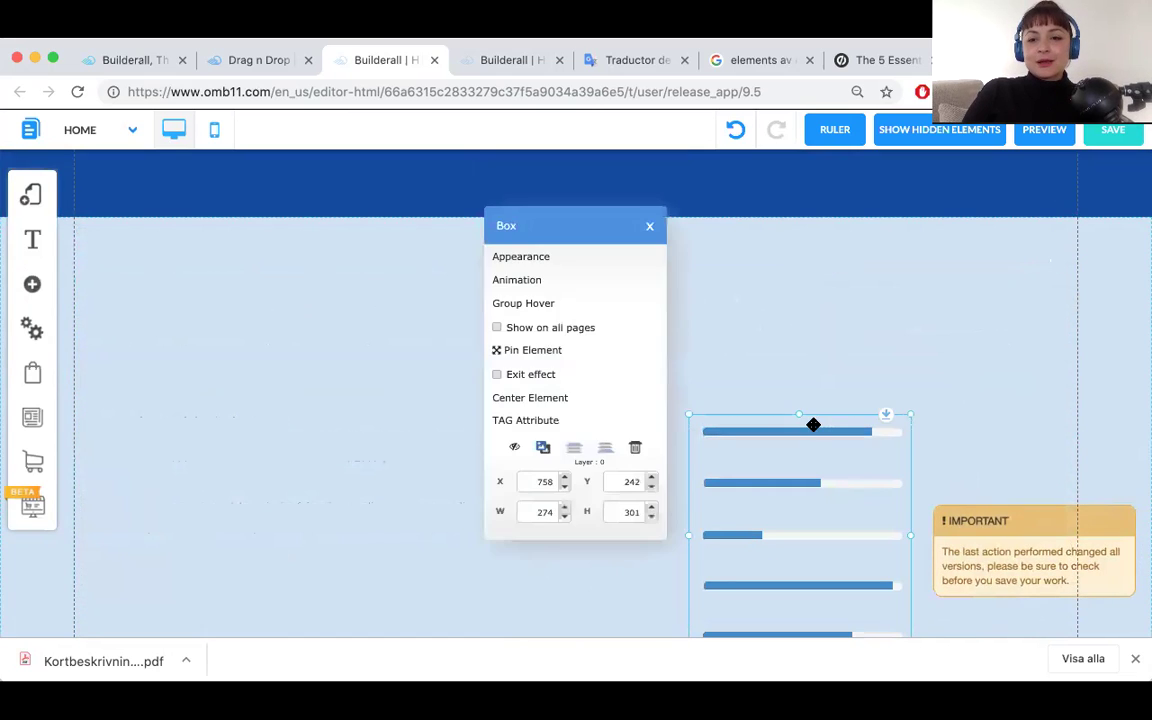
click(635, 447)
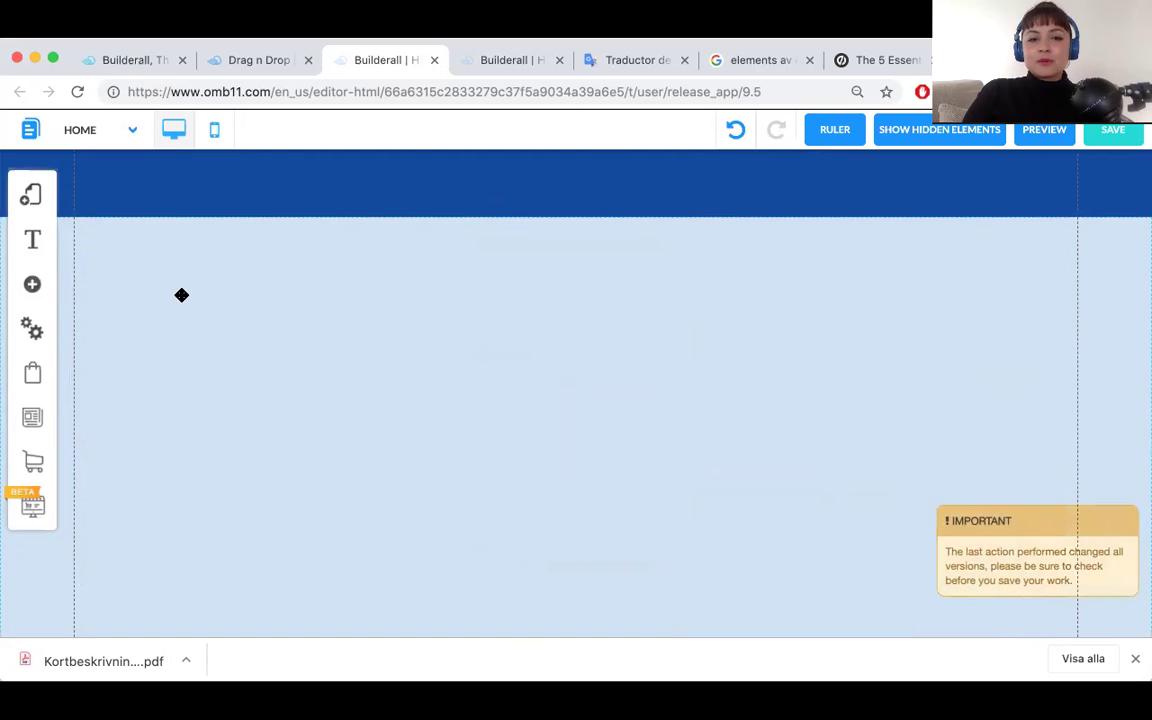
Add the white three-column "Our Amazing Benefits" banner with colored icons from the Benefits banner category, below the dark blue banner.
click(33, 287)
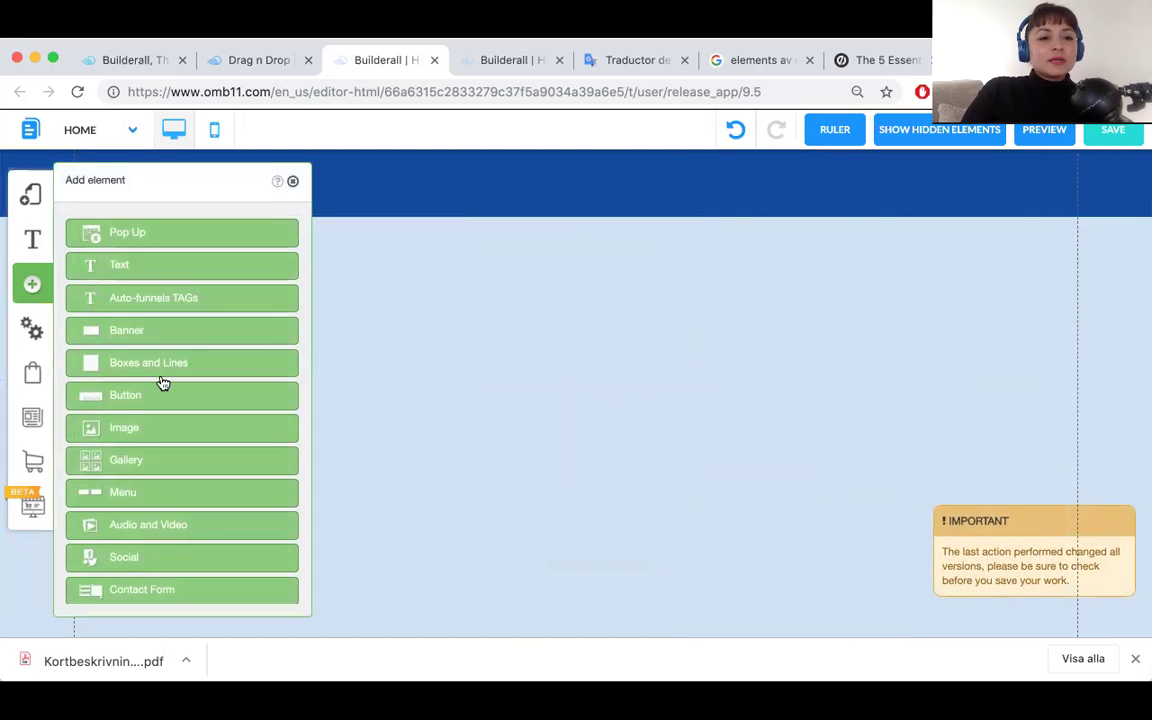
click(125, 334)
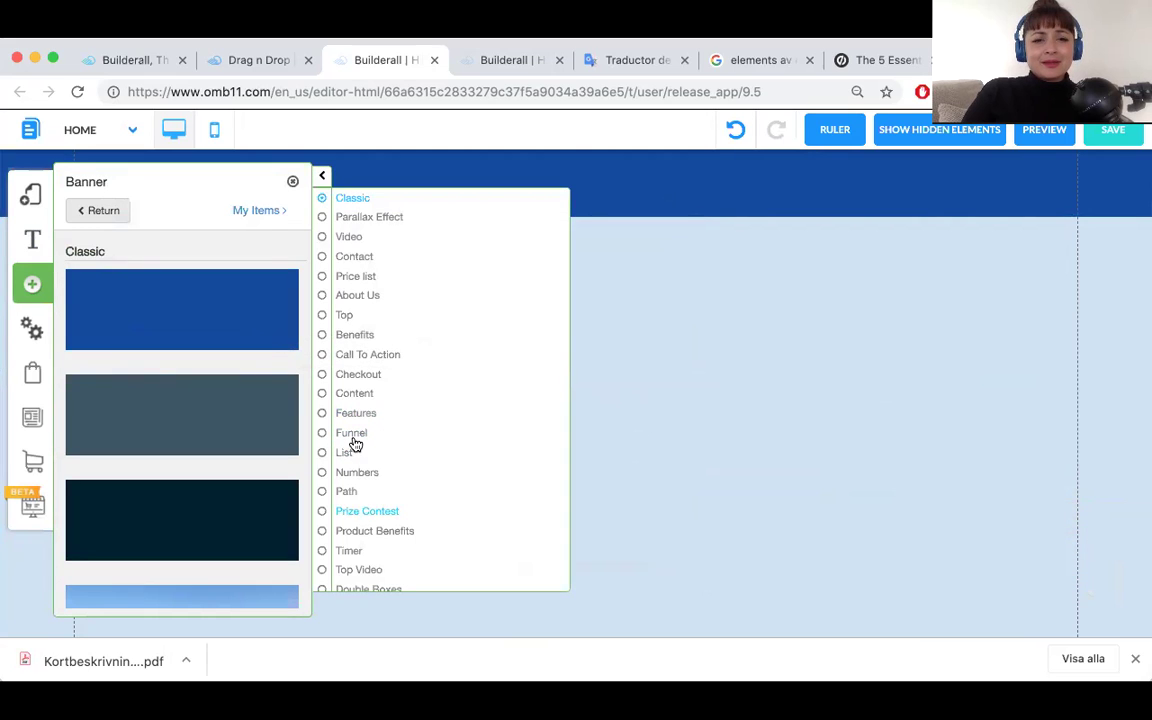
click(350, 336)
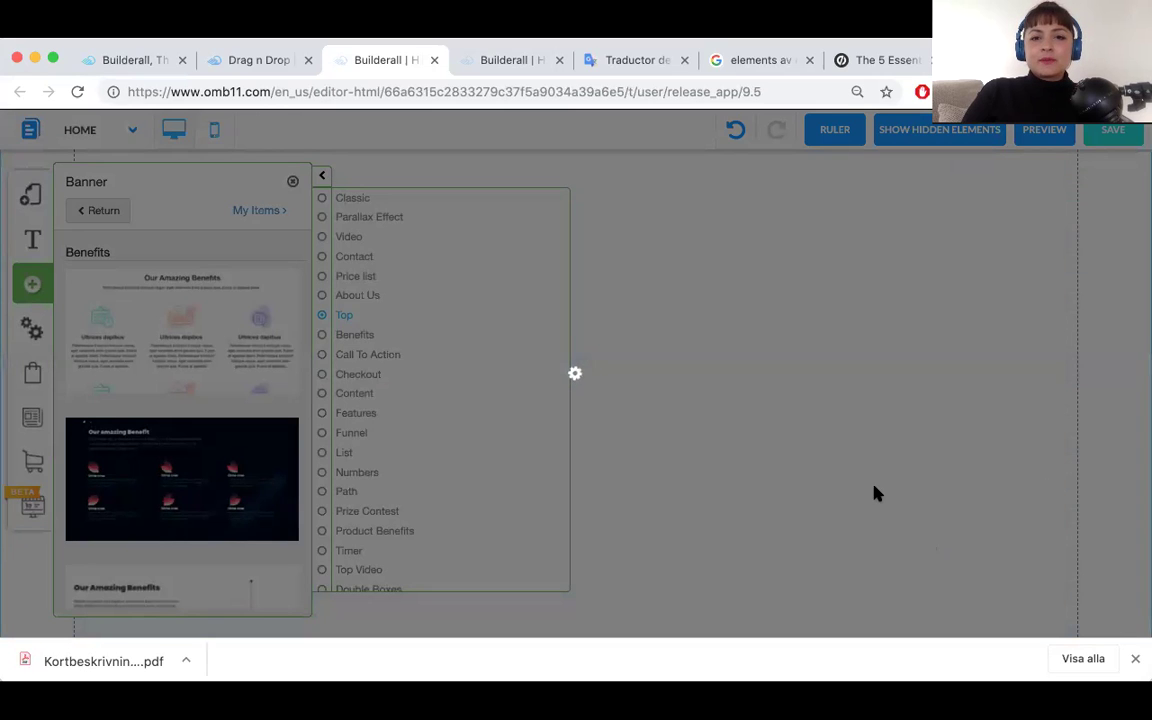
scroll(799, 360, up, 5)
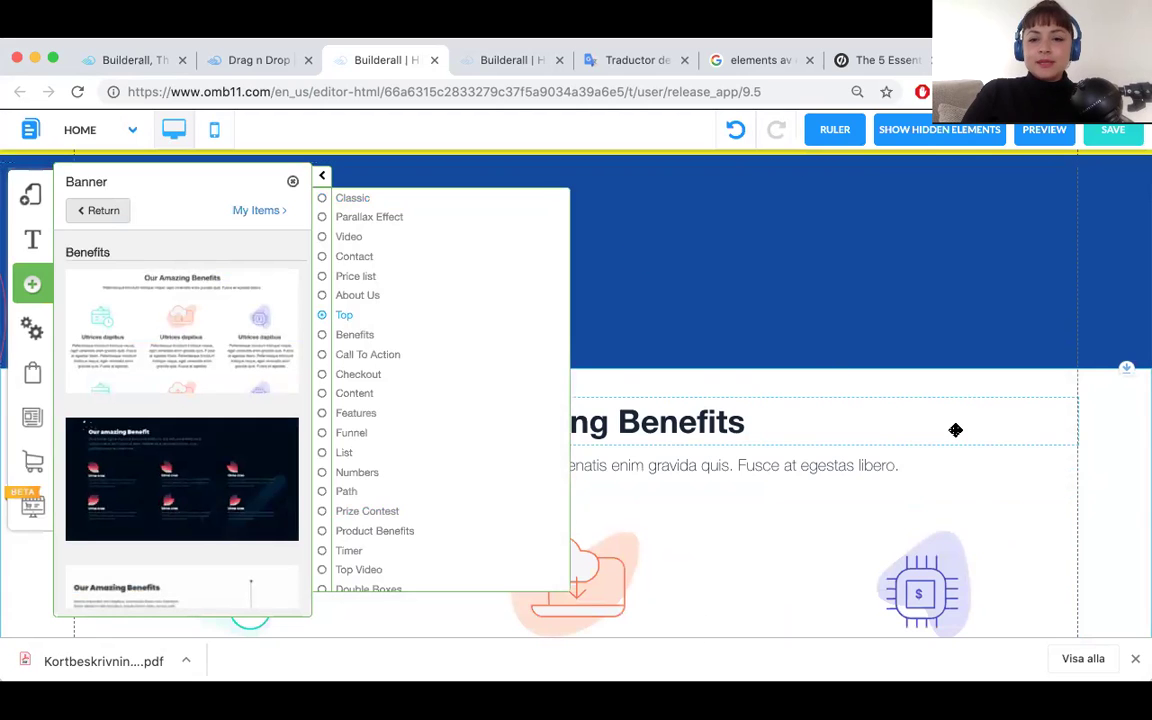
click(959, 398)
scroll(646, 399, down, 3)
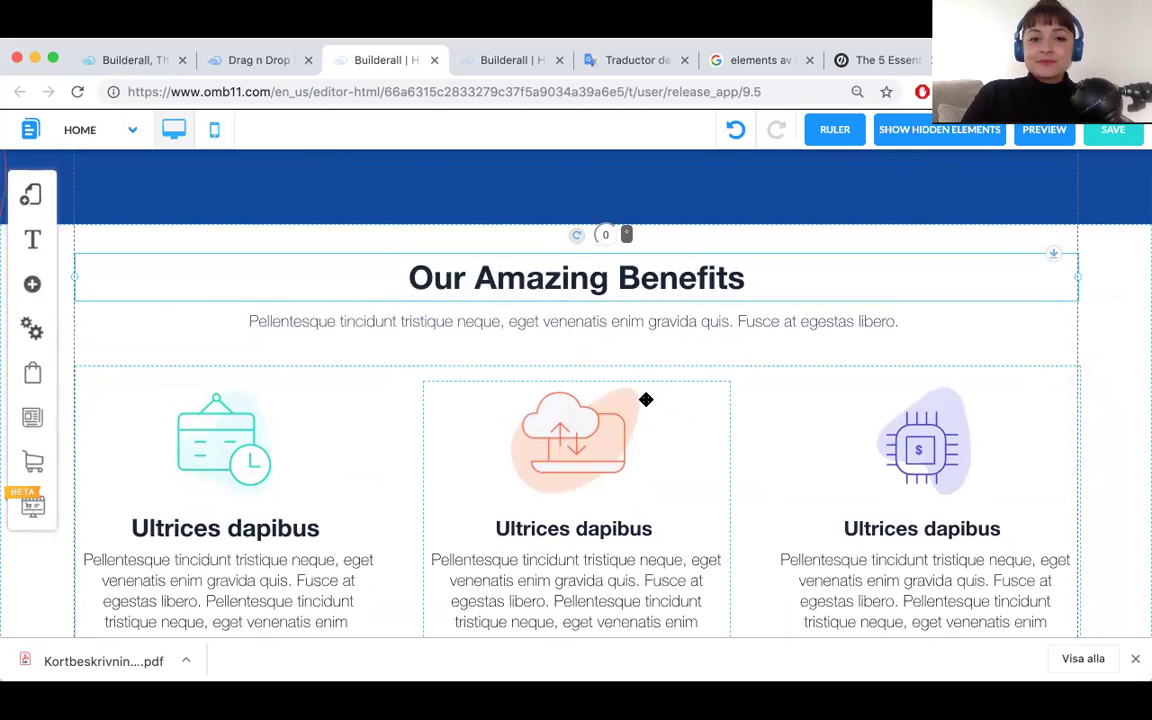
Shift the empty light blue banner down beneath the white benefits banner and move the footer down to its lower edge.
scroll(646, 399, down, 12)
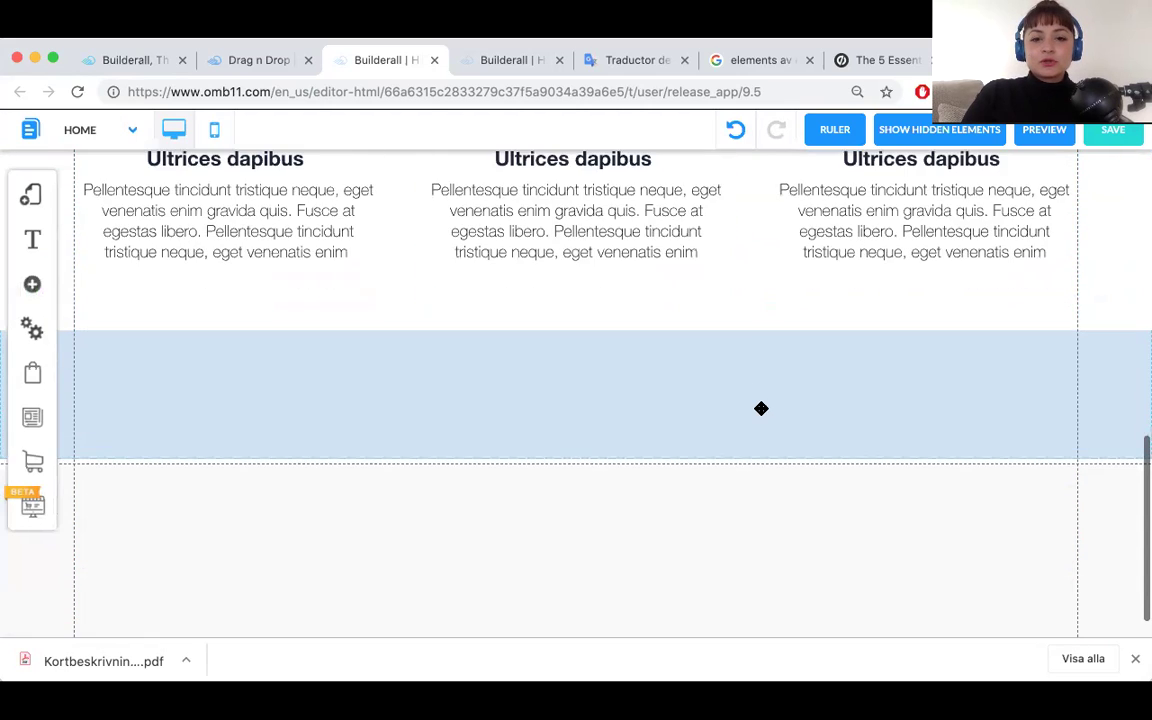
scroll(761, 408, down, 3)
drag(771, 416, 777, 524)
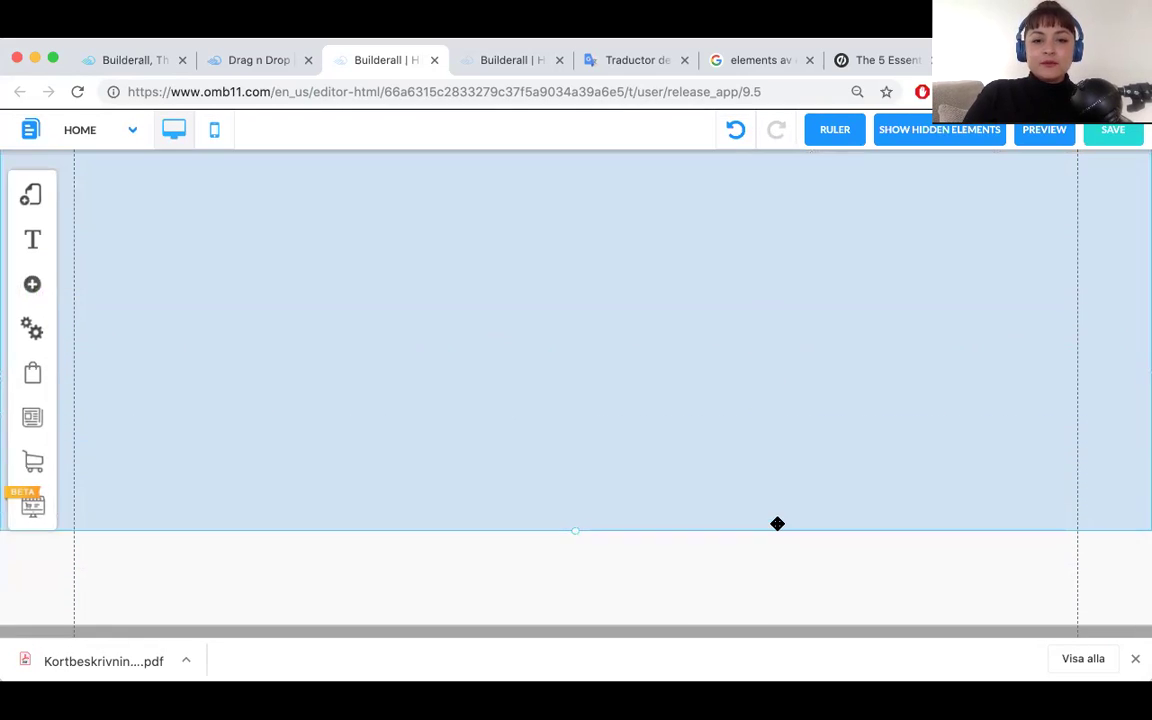
scroll(777, 510, up, 2)
right_click(490, 310)
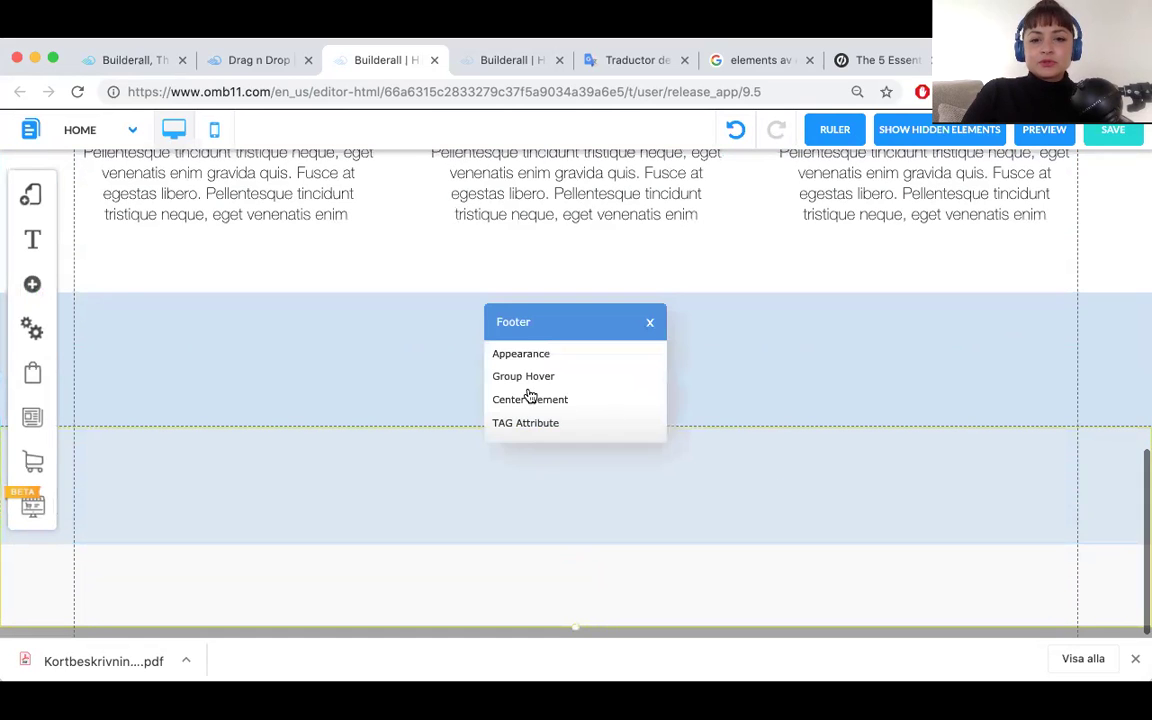
click(687, 489)
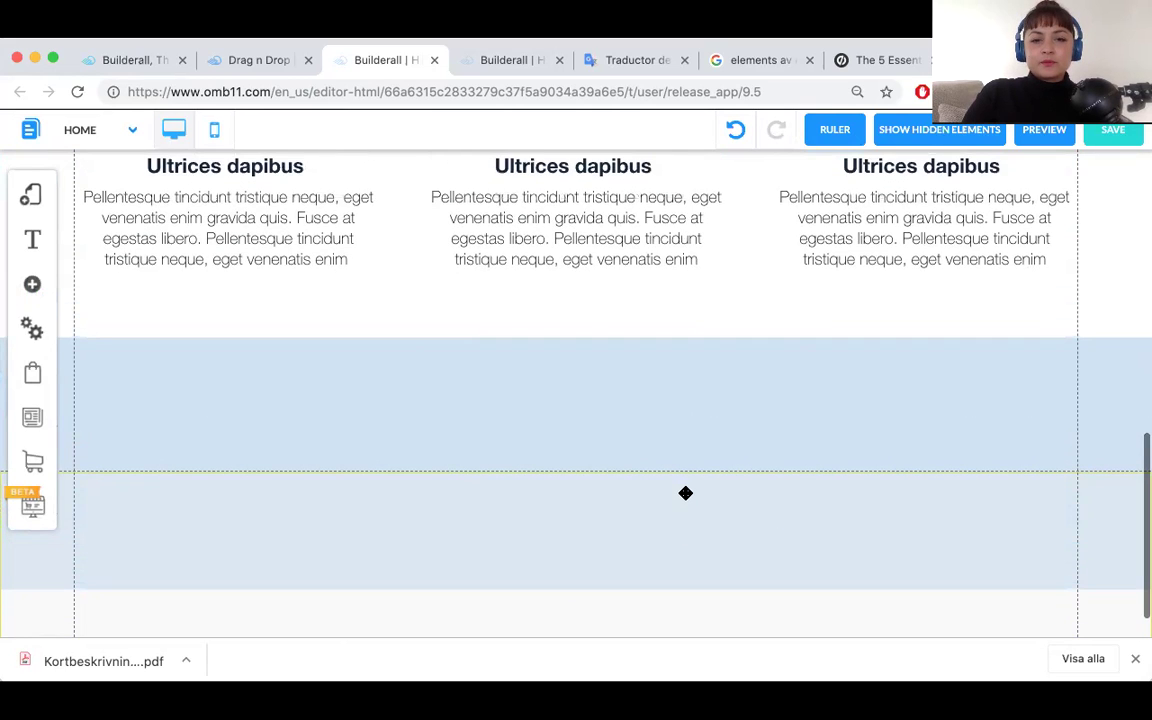
scroll(687, 489, up, 3)
scroll(685, 490, down, 4)
drag(685, 493, 703, 551)
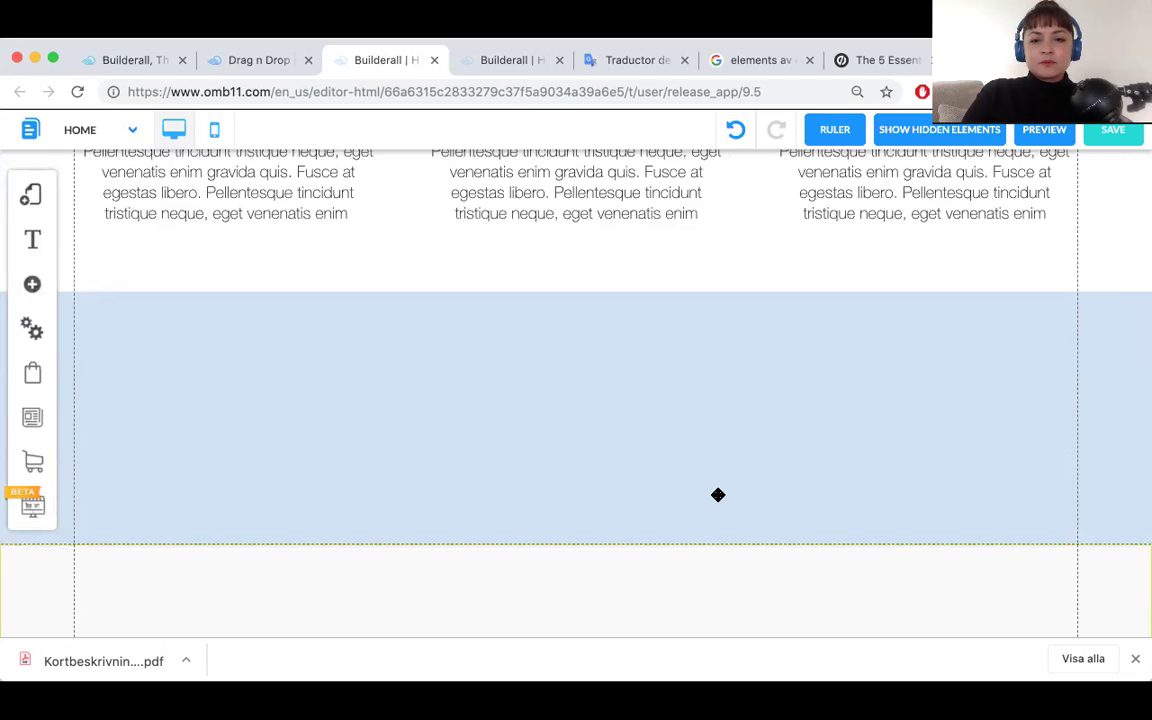
Remove the empty light blue banner and fit the white benefits banner between the dark blue banner and the footer.
scroll(756, 584, up, 5)
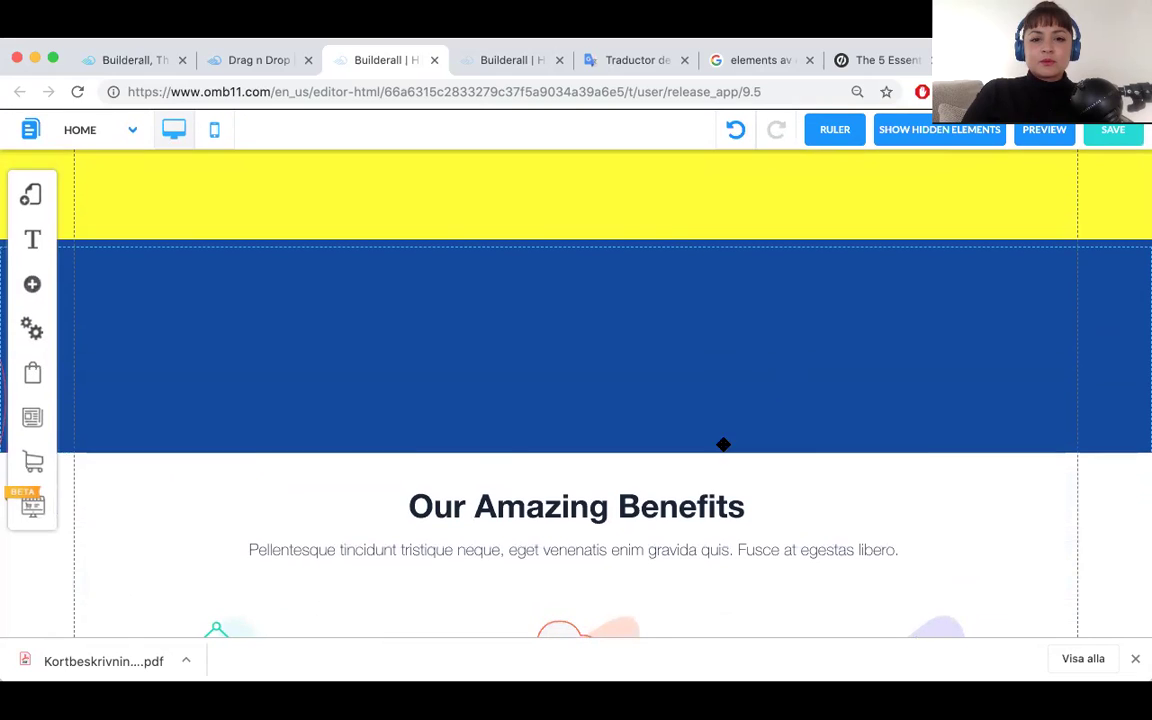
scroll(720, 378, down, 5)
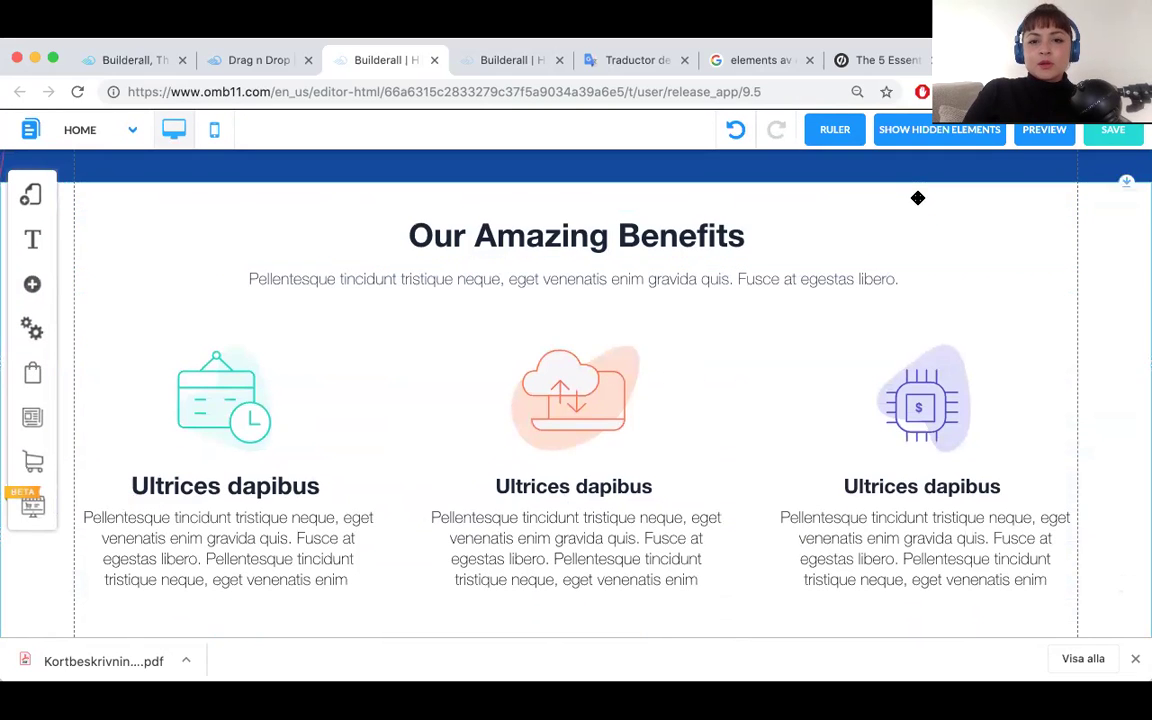
scroll(927, 315, up, 5)
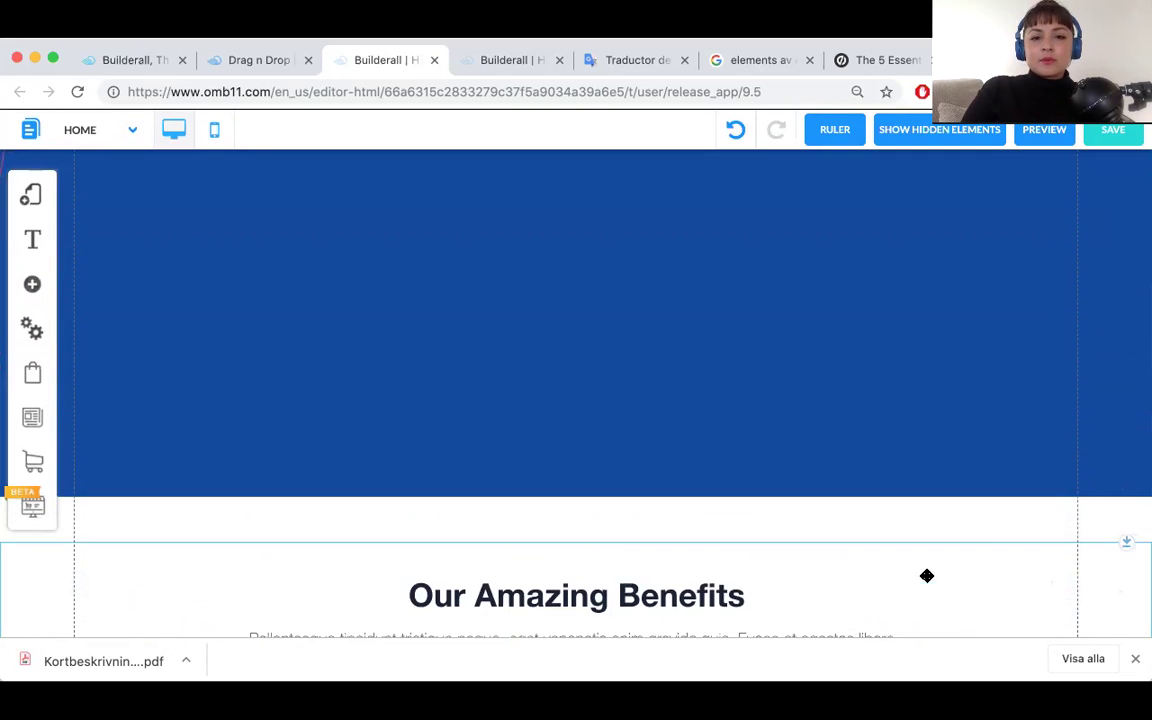
scroll(934, 530, down, 2)
scroll(920, 534, down, 8)
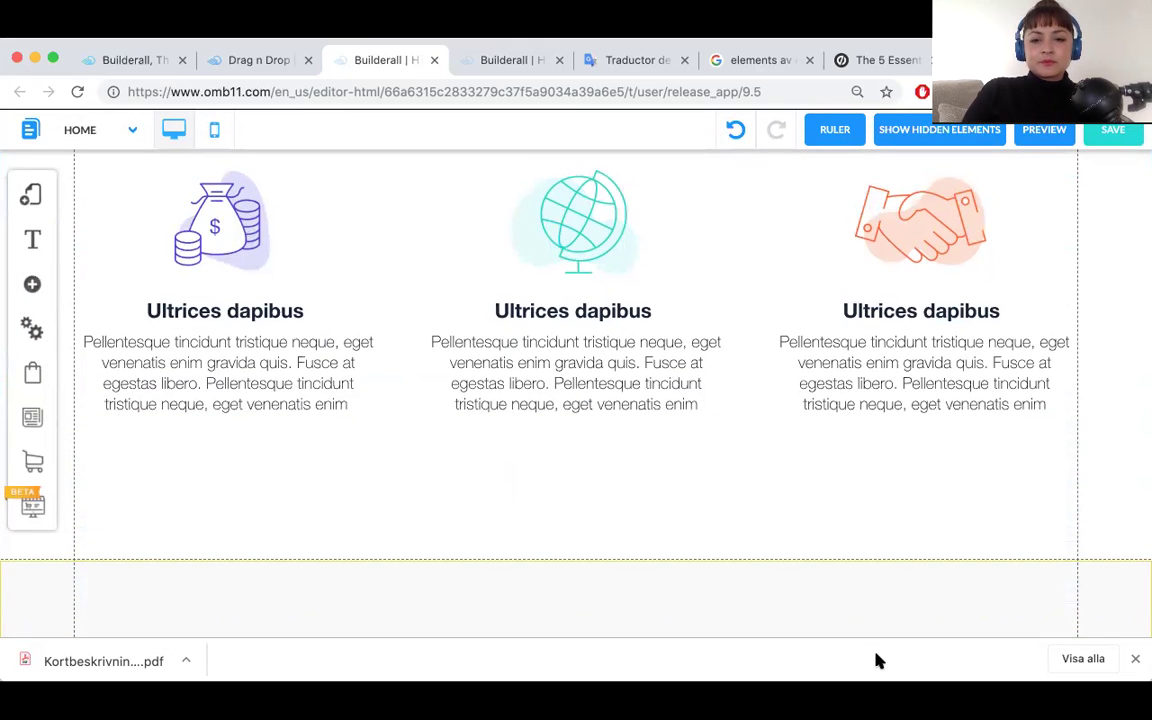
scroll(864, 527, up, 10)
scroll(864, 527, down, 11)
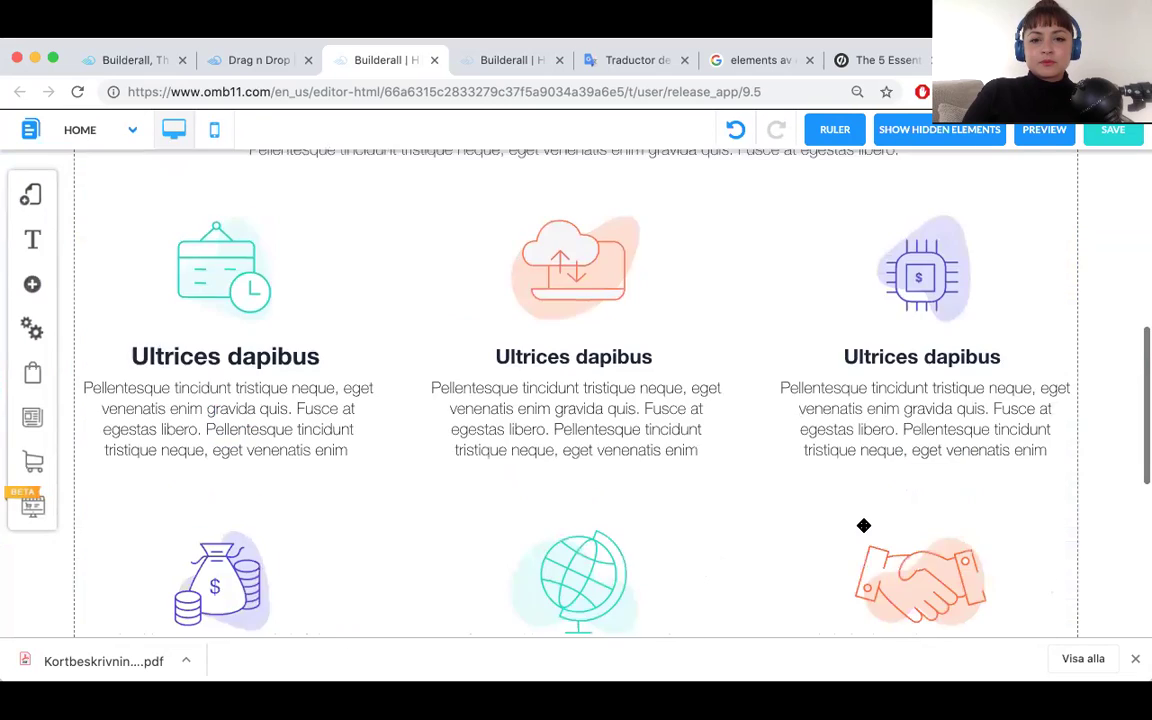
scroll(859, 458, up, 1)
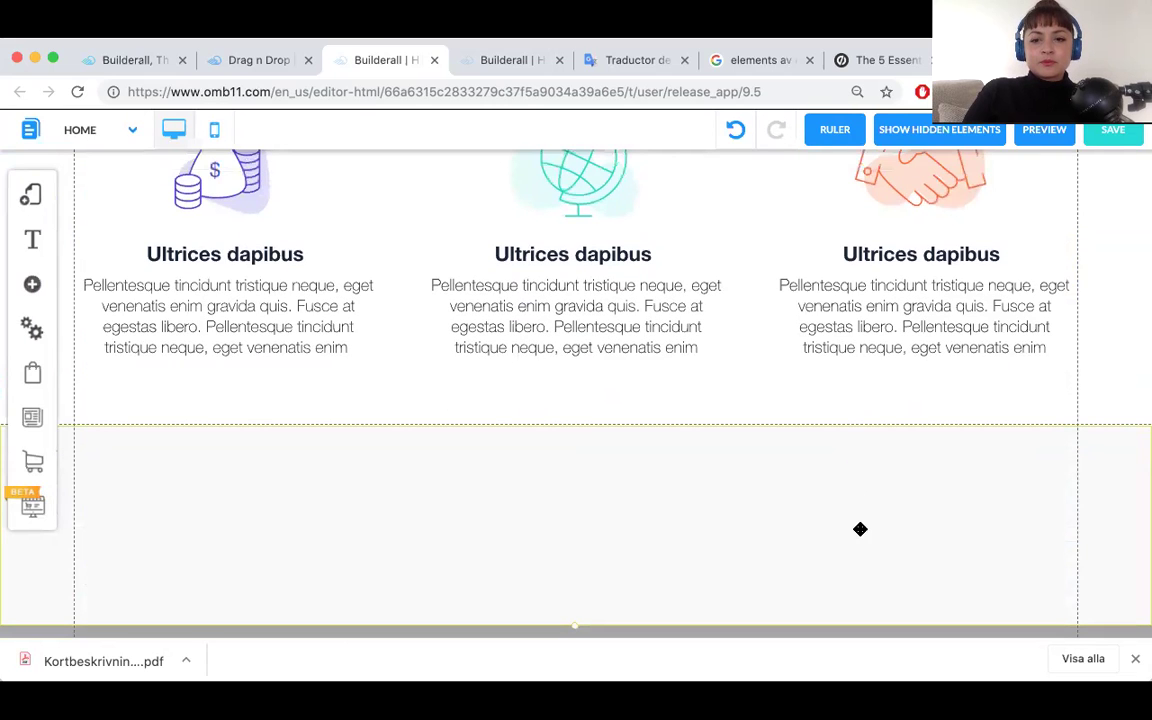
scroll(860, 529, up, 10)
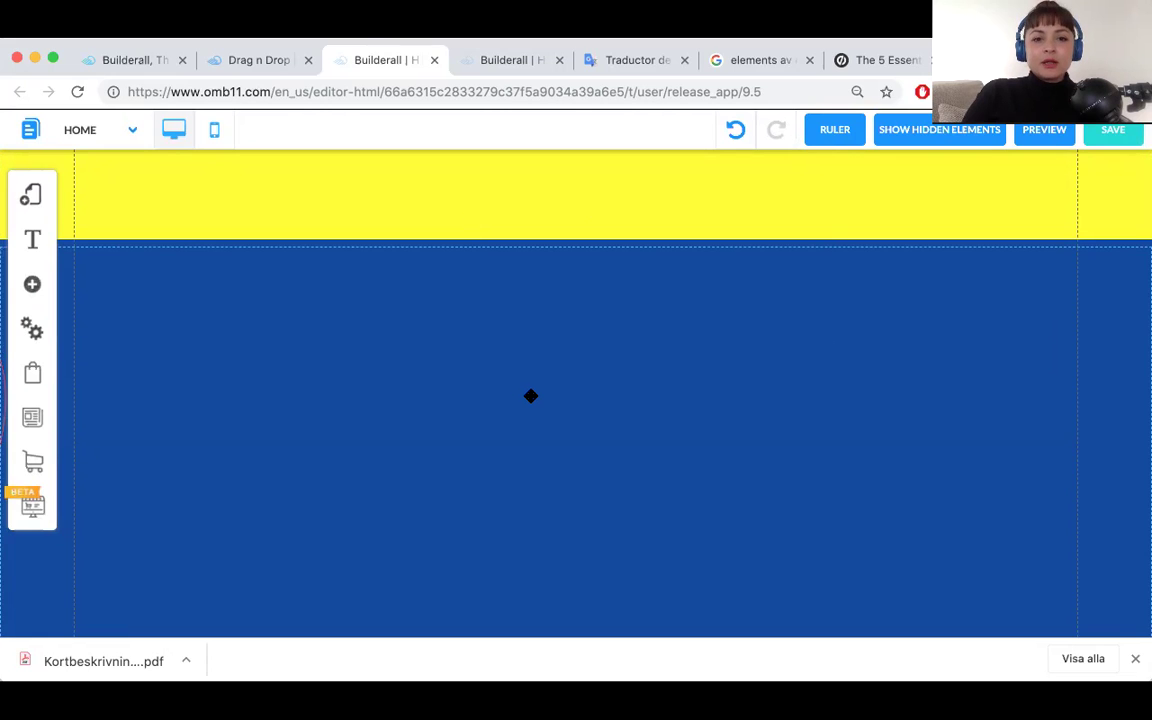
scroll(531, 396, down, 2)
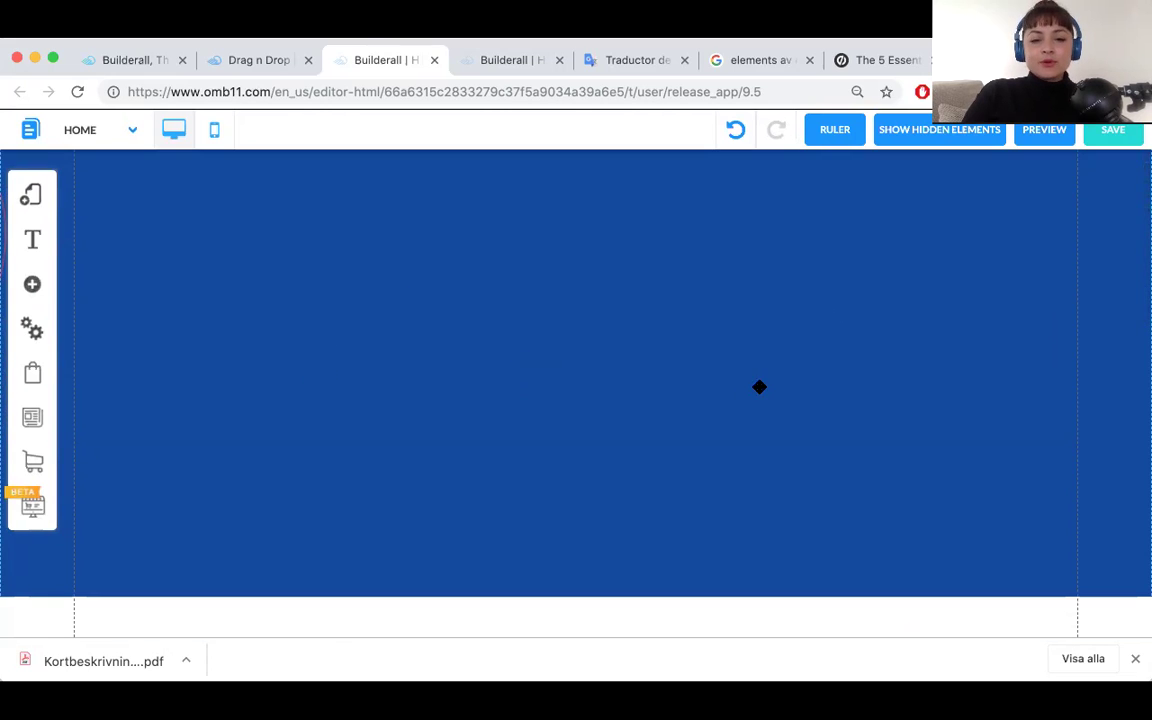
scroll(759, 387, down, 5)
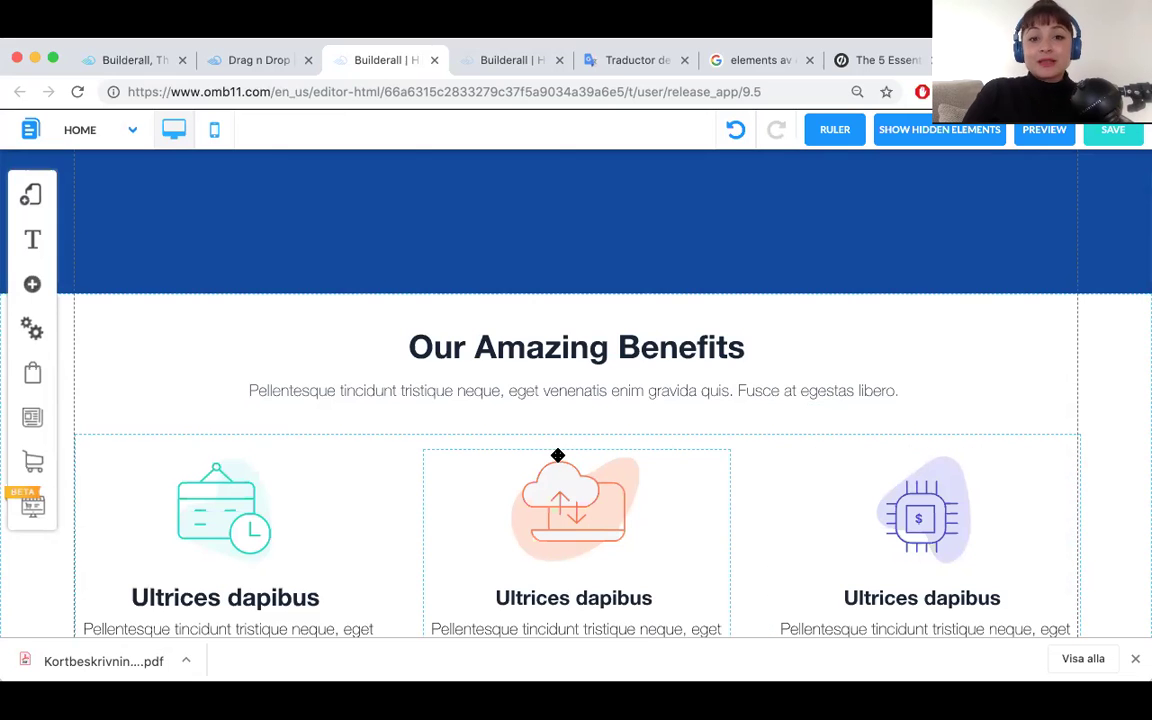
scroll(695, 488, down, 3)
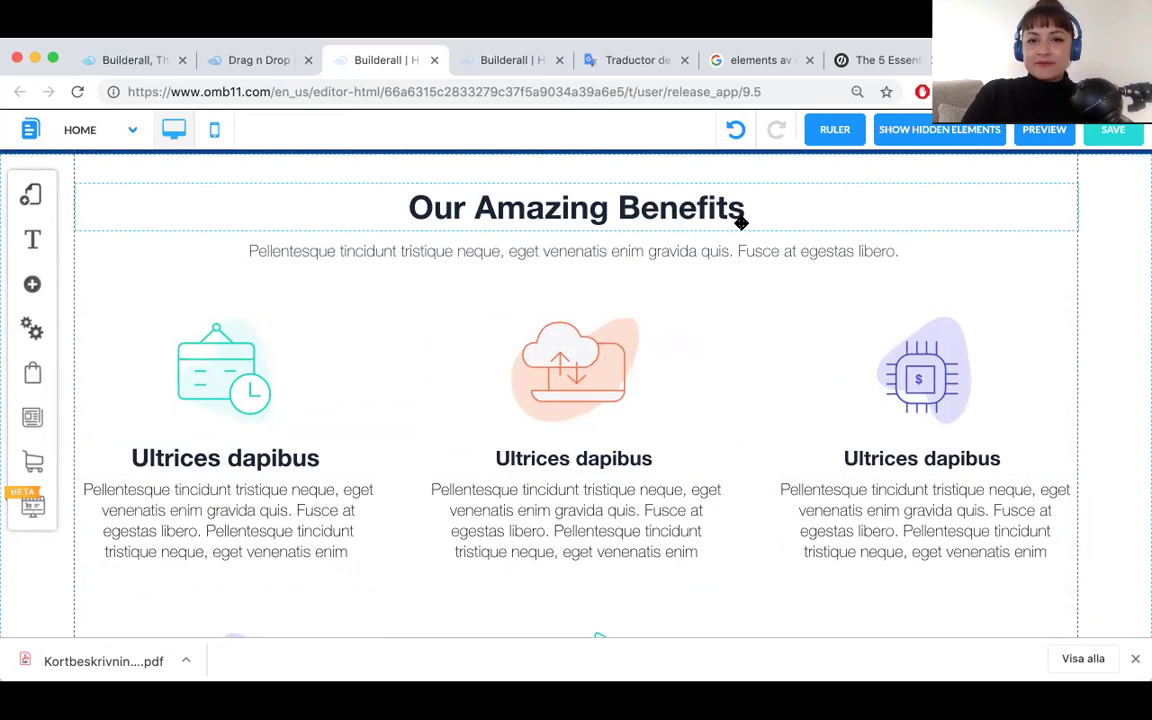
scroll(468, 218, up, 2)
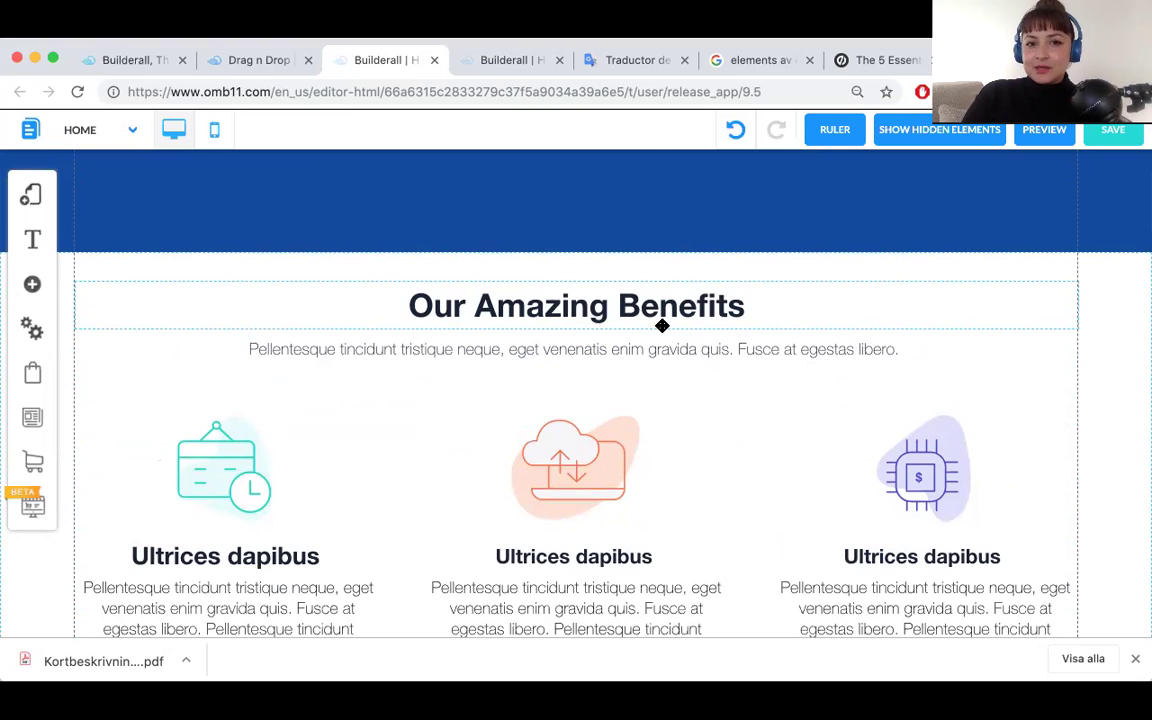
scroll(645, 257, up, 5)
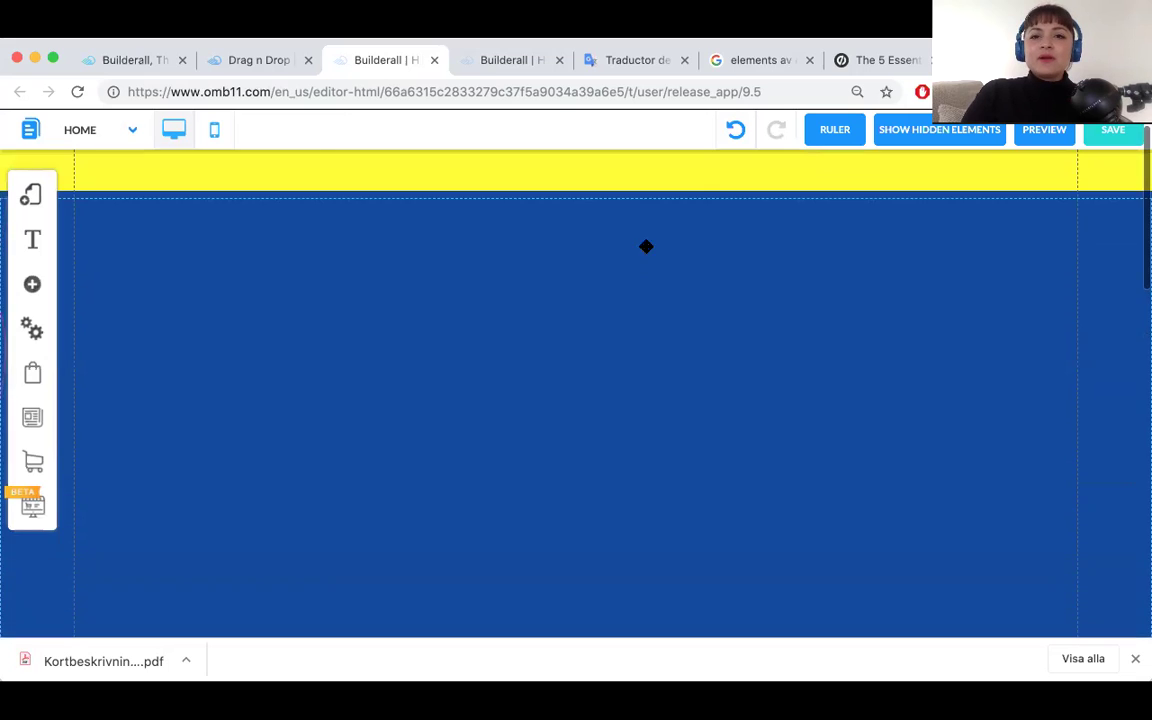
Switch to the finished example page and shift its sign-up form and registration text slightly left, within the page guide.
click(486, 60)
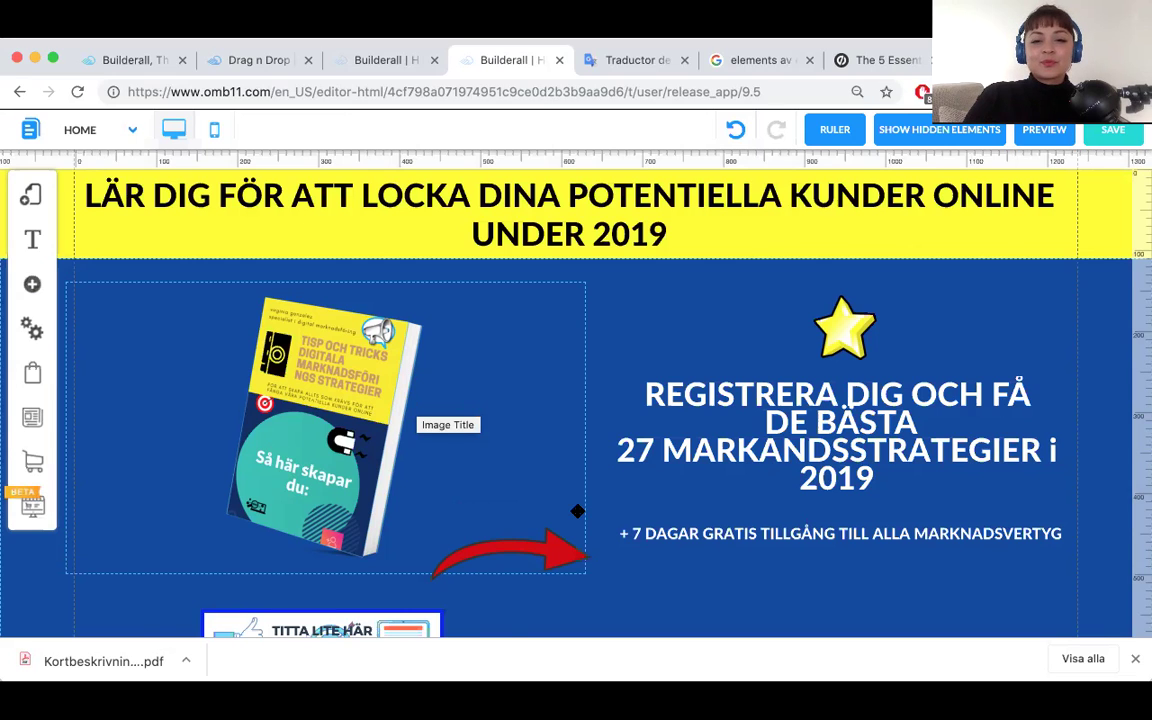
scroll(410, 418, down, 4)
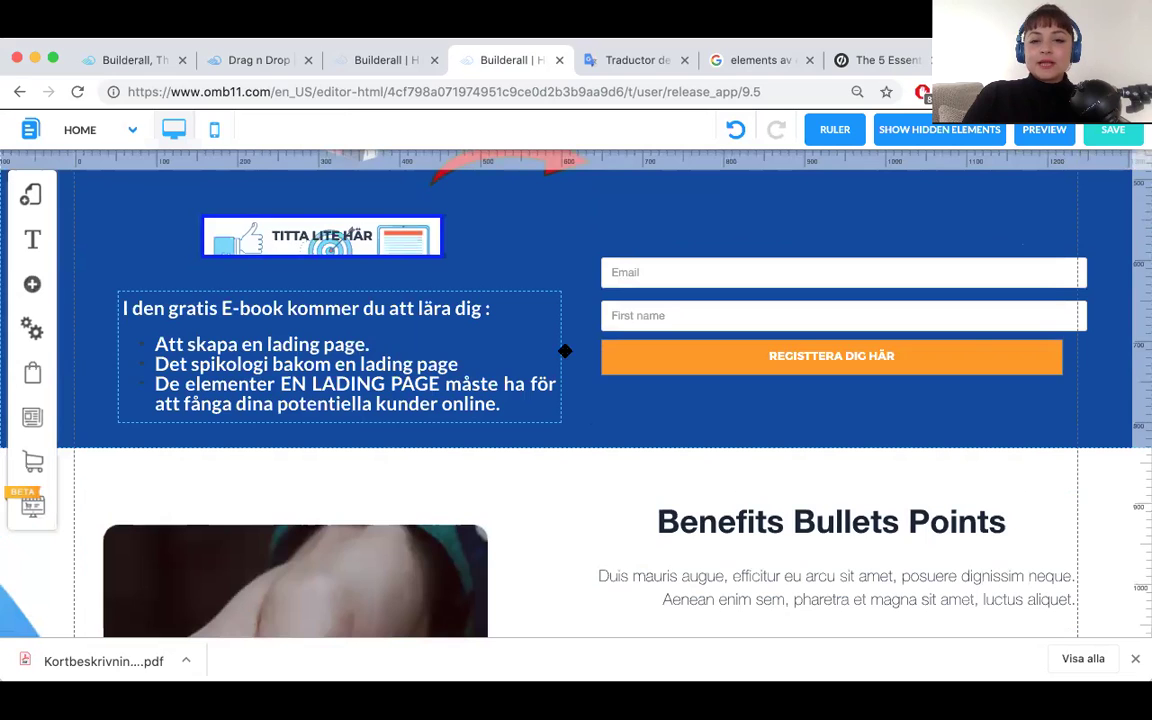
scroll(941, 338, up, 3)
scroll(900, 390, down, 1)
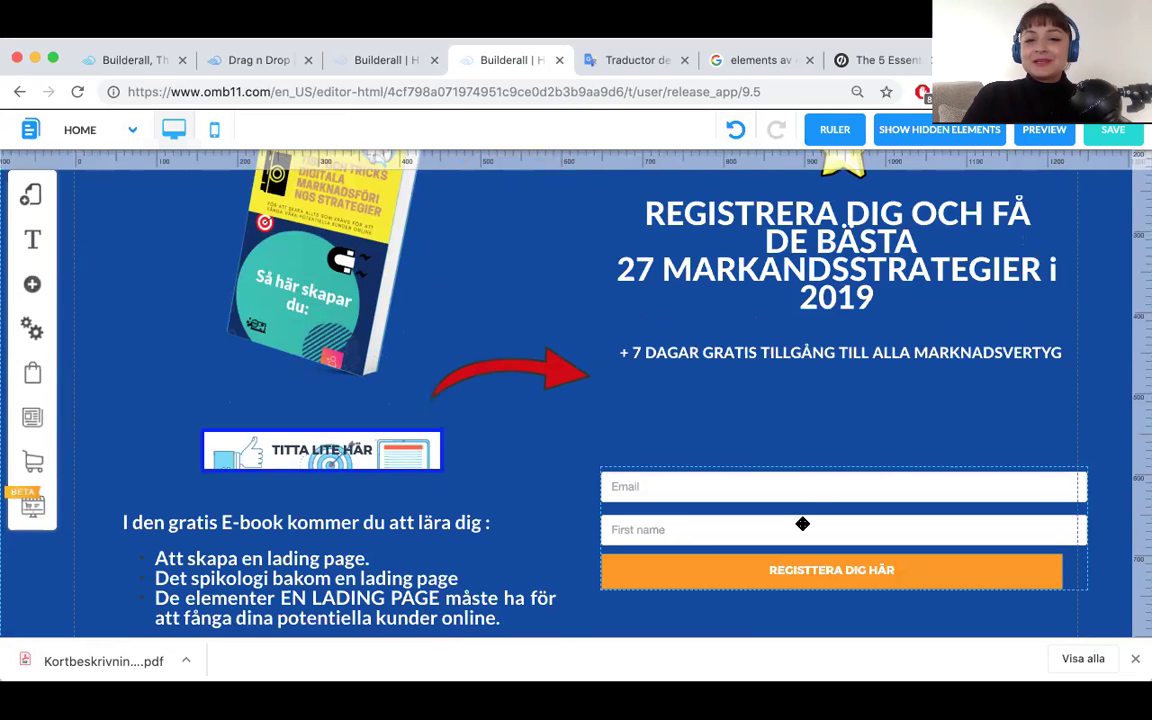
mouse_move(799, 506)
mouse_down()
mouse_move(797, 484)
mouse_move(786, 489)
mouse_up()
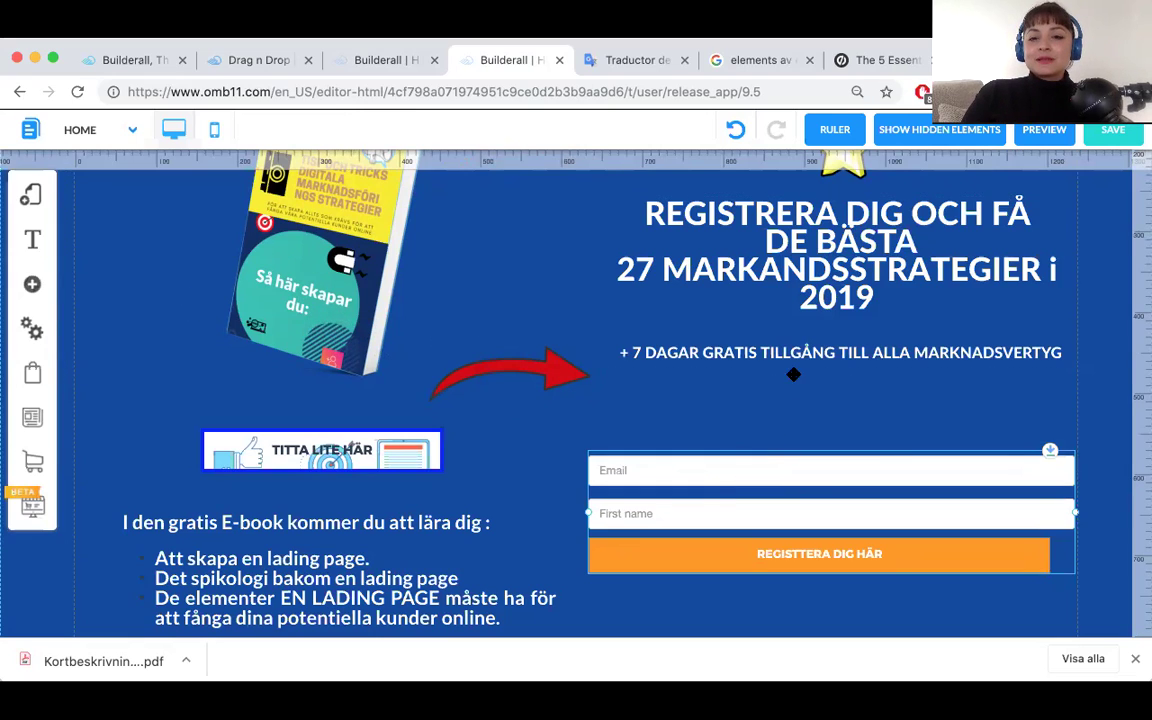
click(772, 308)
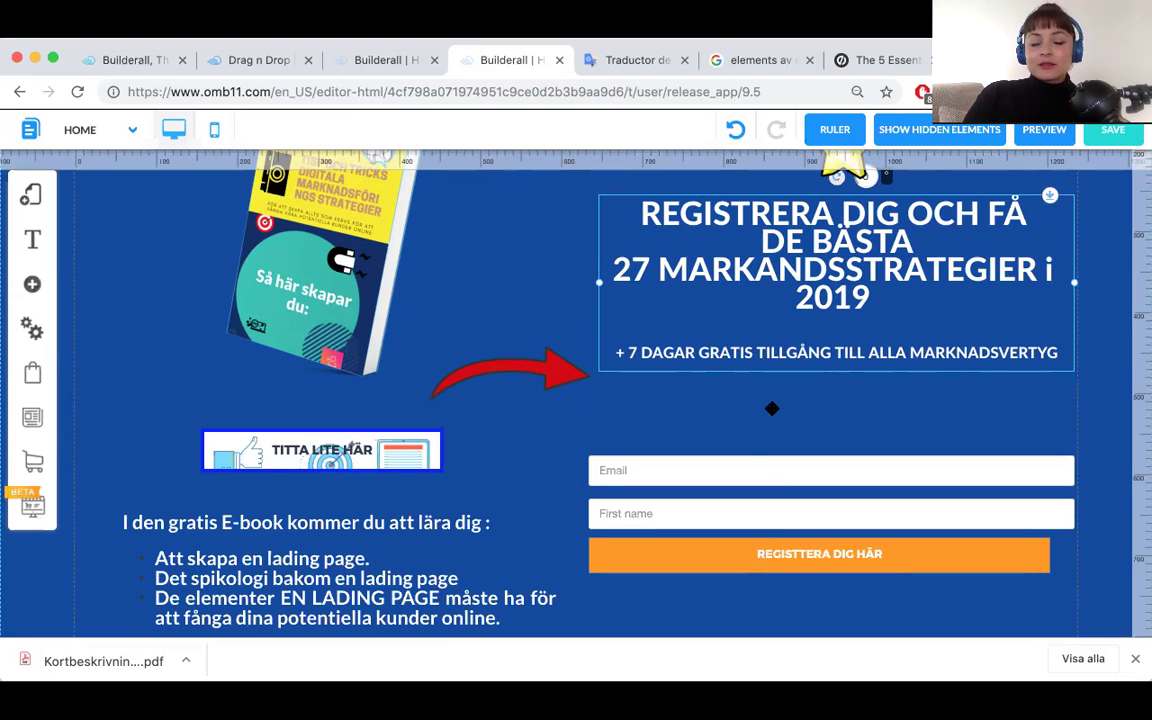
scroll(772, 408, down, 5)
scroll(774, 414, up, 6)
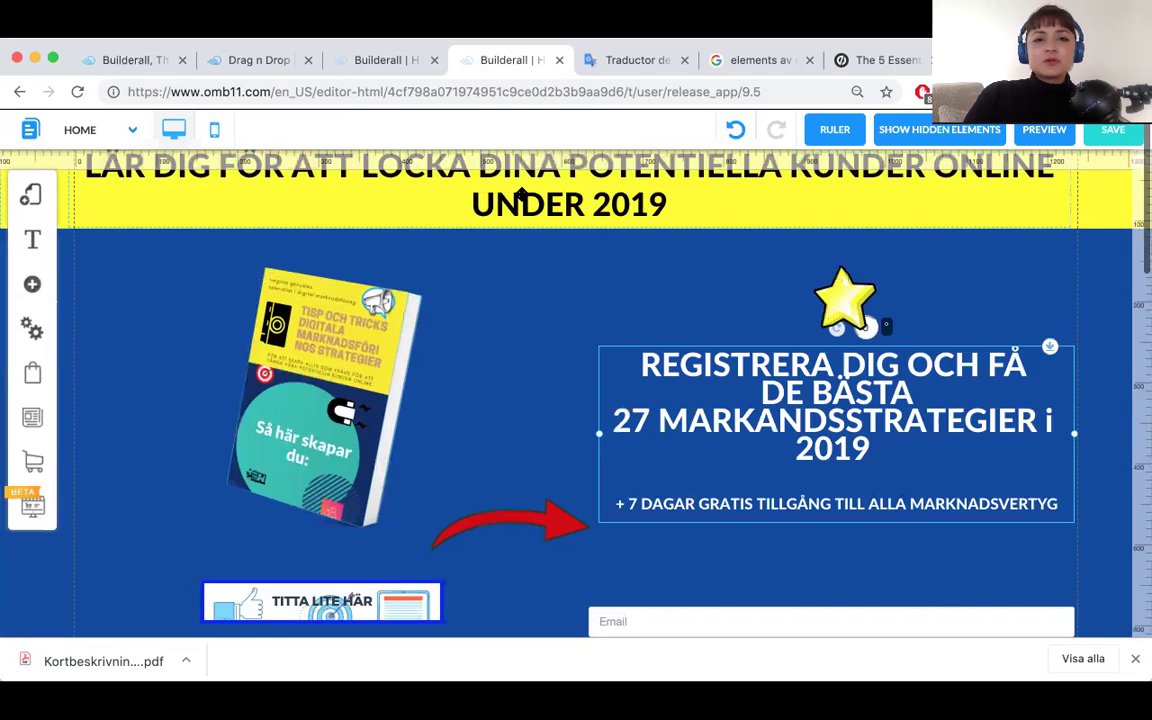
Return to the new page and add a text element in the largest title style to the dark blue banner.
click(382, 61)
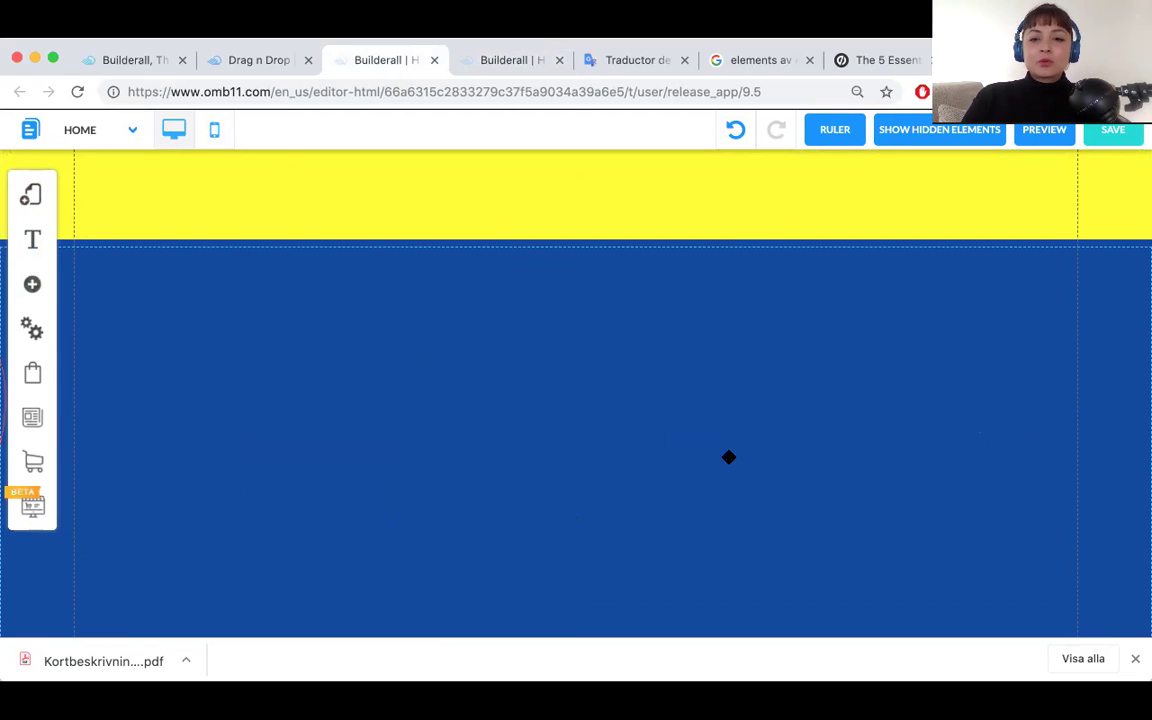
click(32, 284)
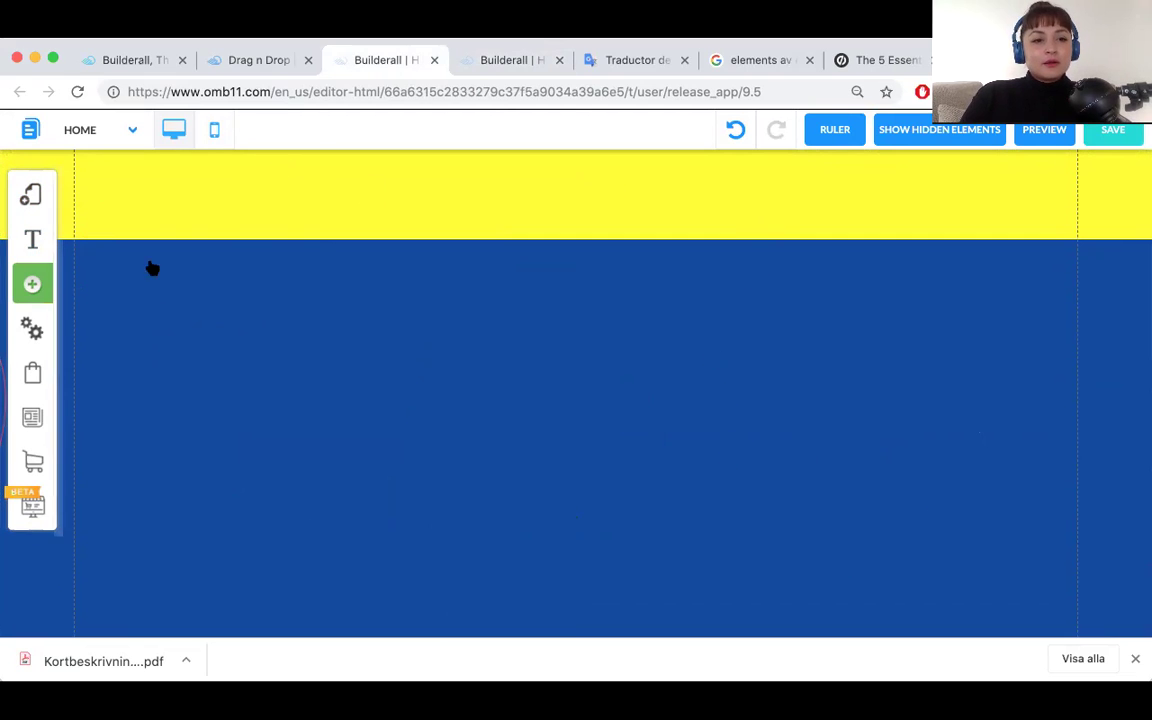
click(143, 269)
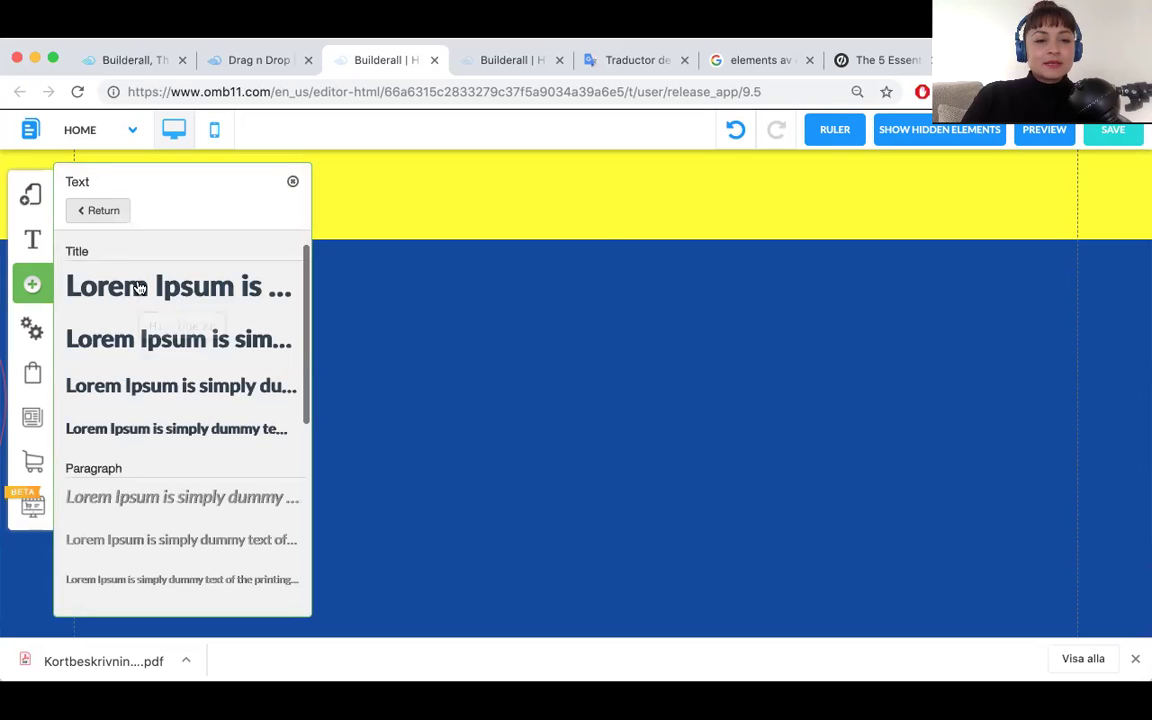
click(136, 288)
drag(821, 333, 1143, 338)
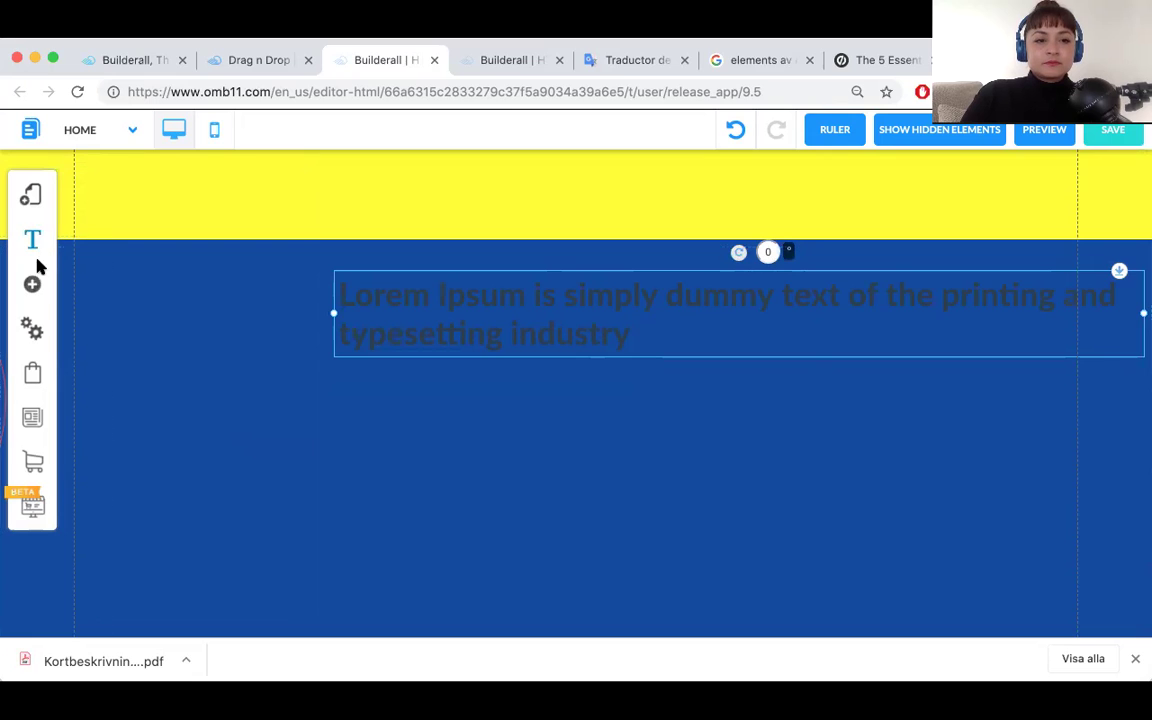
Add an H3 medium title at the lower left of the dark blue banner and an H2 large title at its right.
click(33, 285)
click(126, 267)
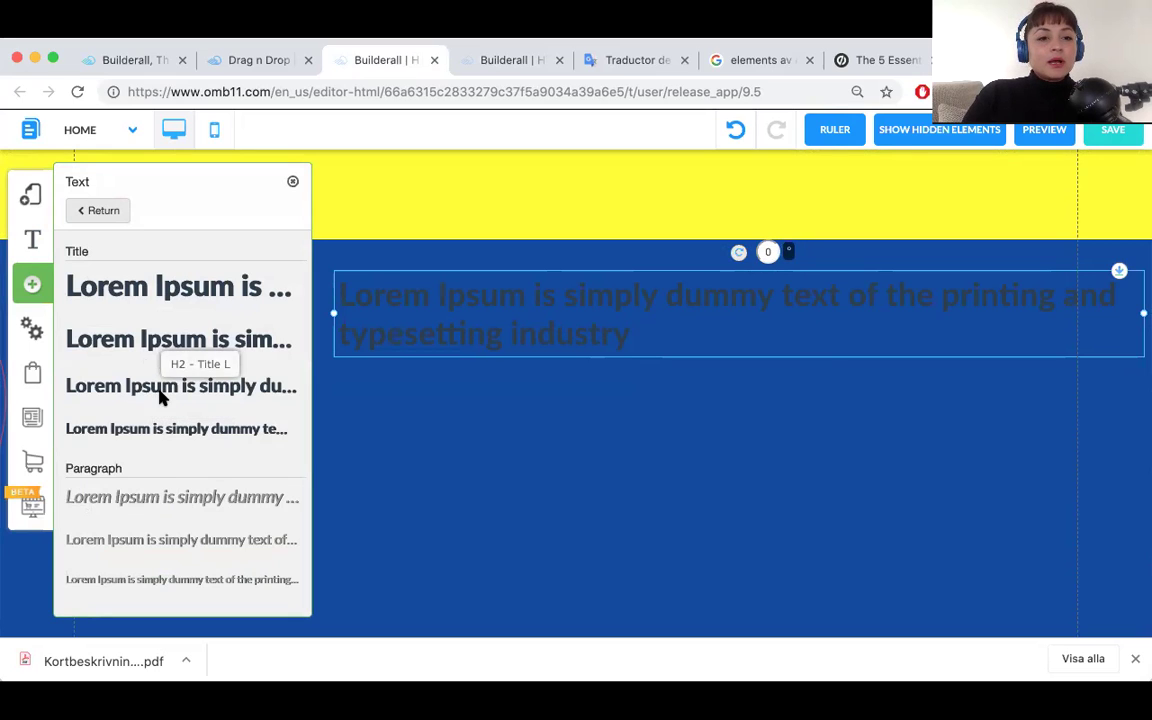
click(160, 398)
drag(566, 341, 285, 610)
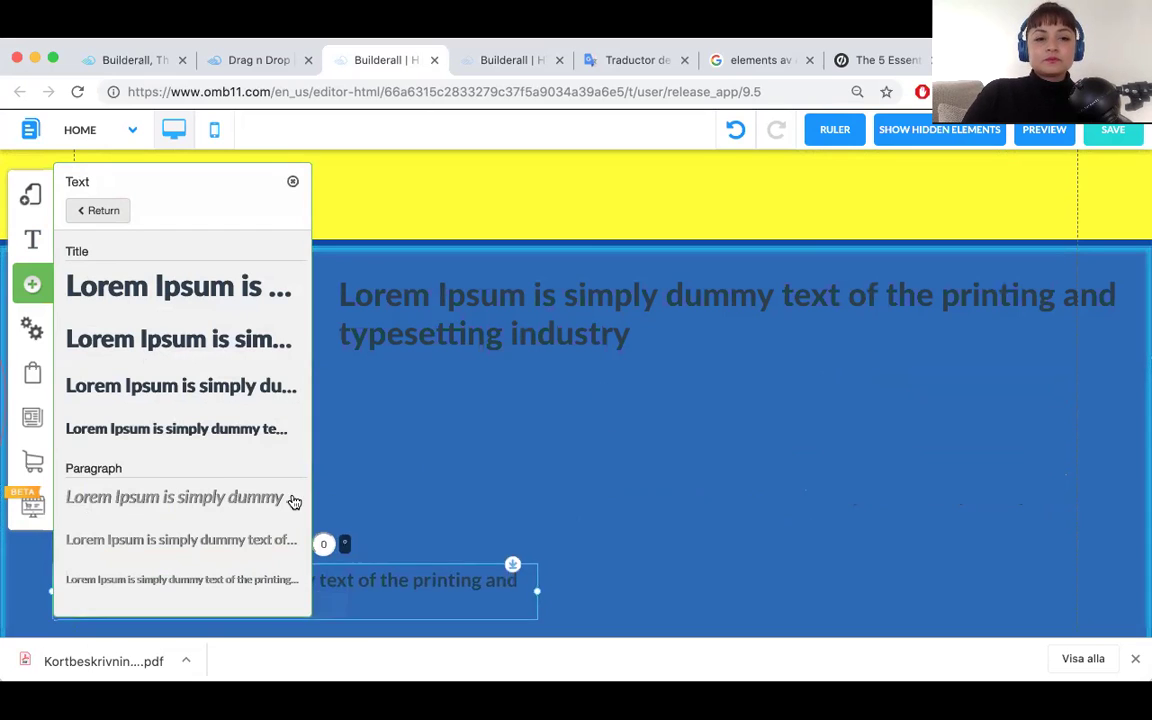
click(247, 345)
drag(684, 367, 913, 393)
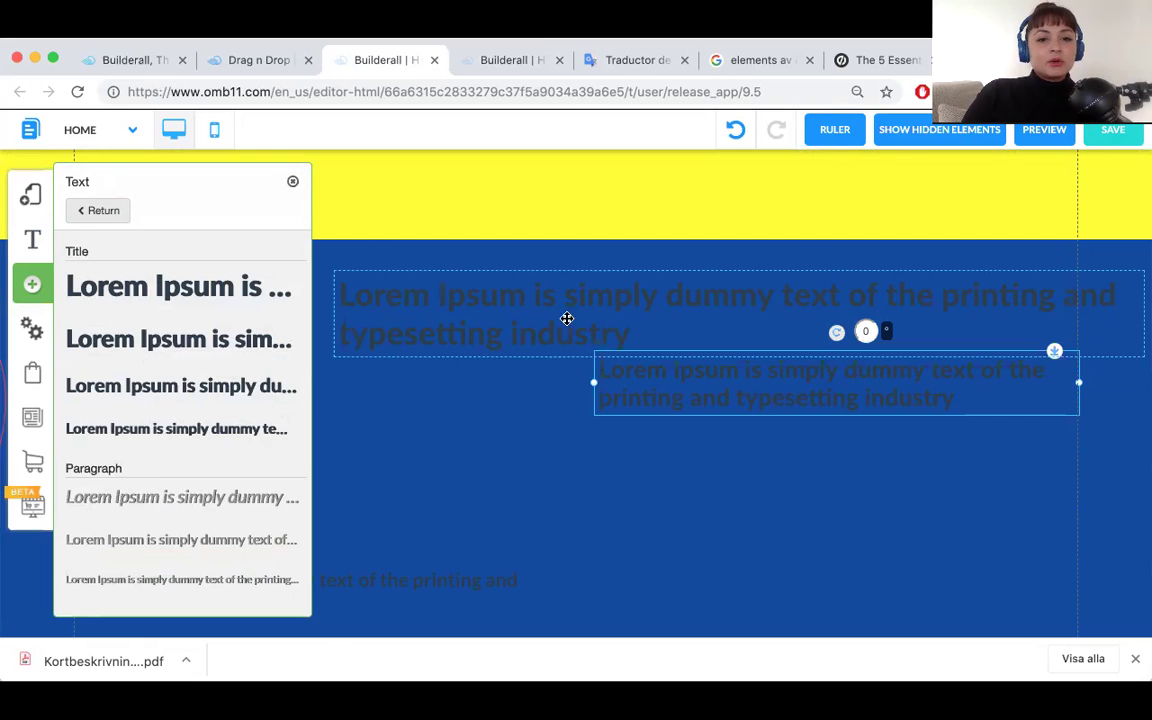
click(291, 181)
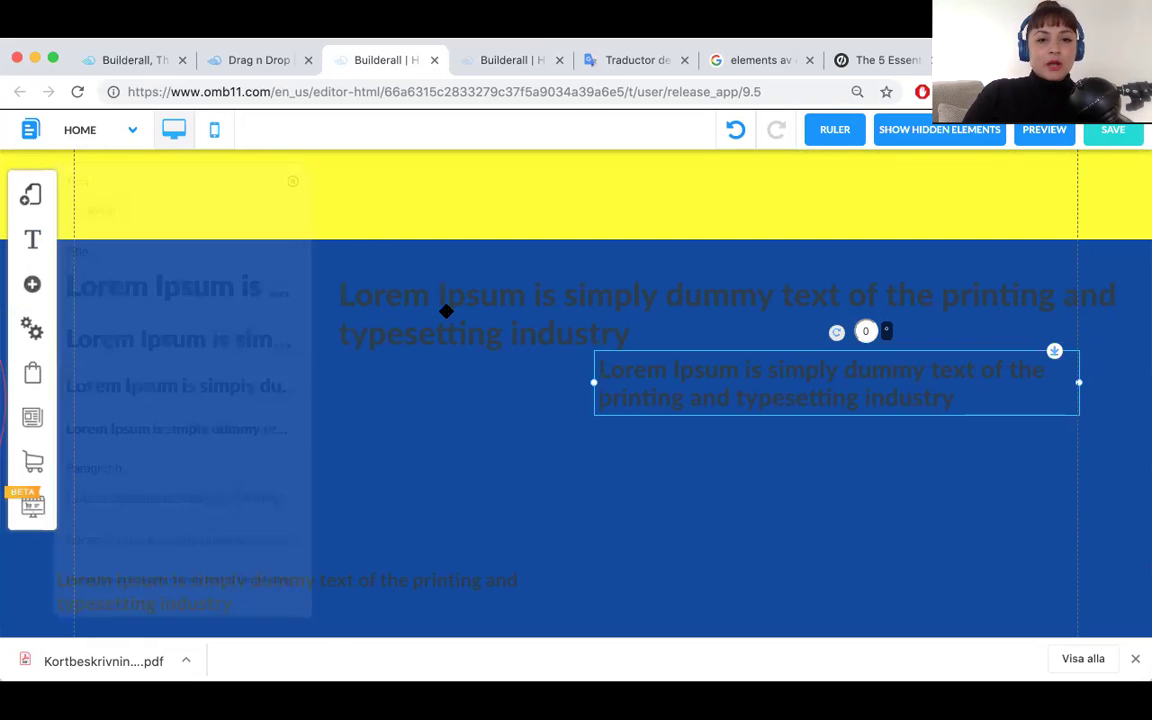
Move the largest title into the yellow banner and widen it to span both page guides.
click(446, 317)
drag(446, 317, 380, 200)
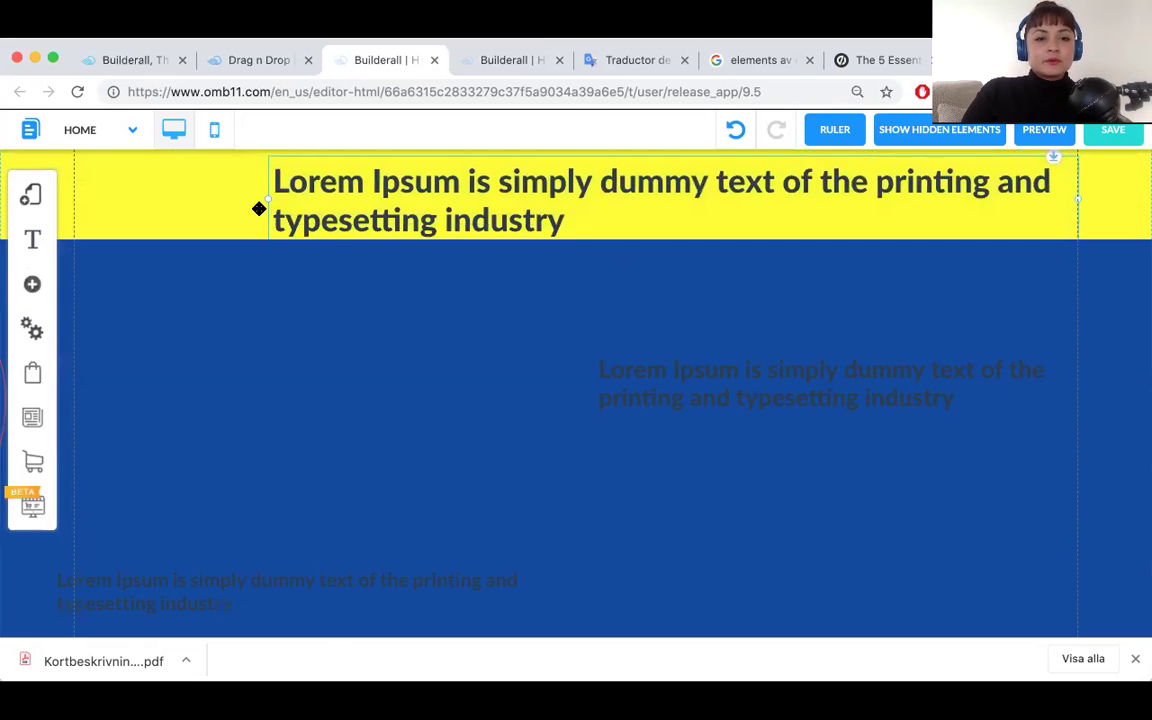
drag(268, 203, 76, 202)
Nudge the H2 title upward and replace its placeholder with the registration text copied from the finished example page.
drag(815, 378, 852, 344)
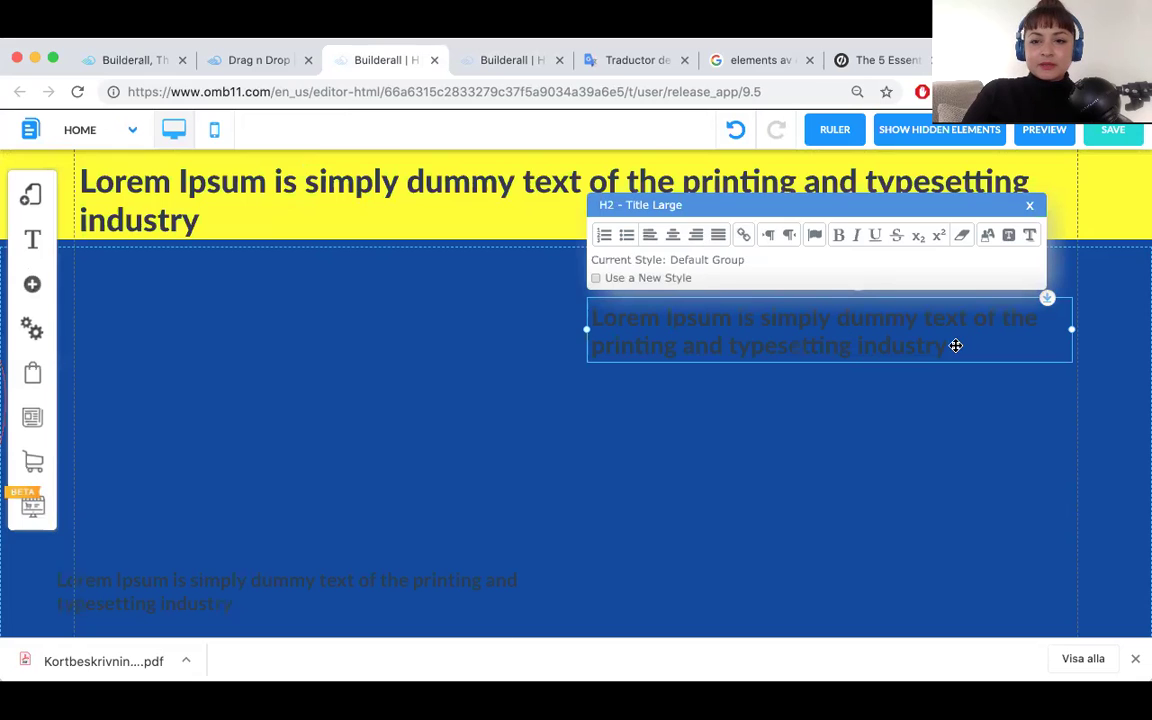
click(481, 61)
click(633, 372)
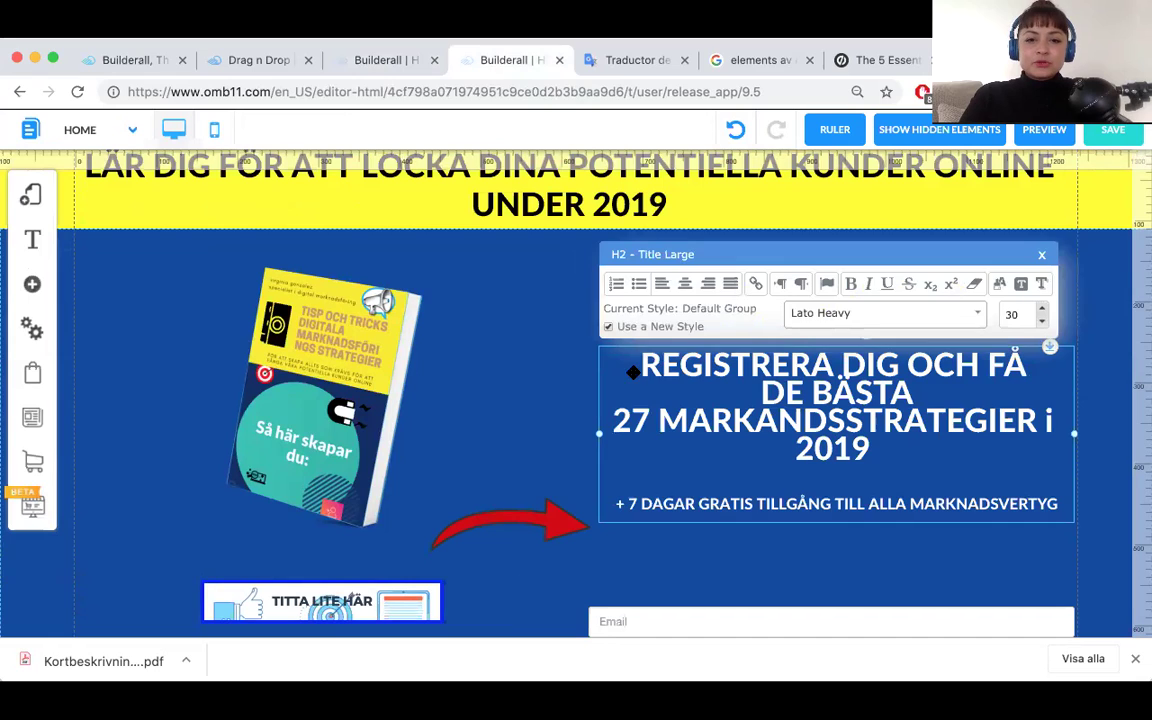
shift+click(1058, 531)
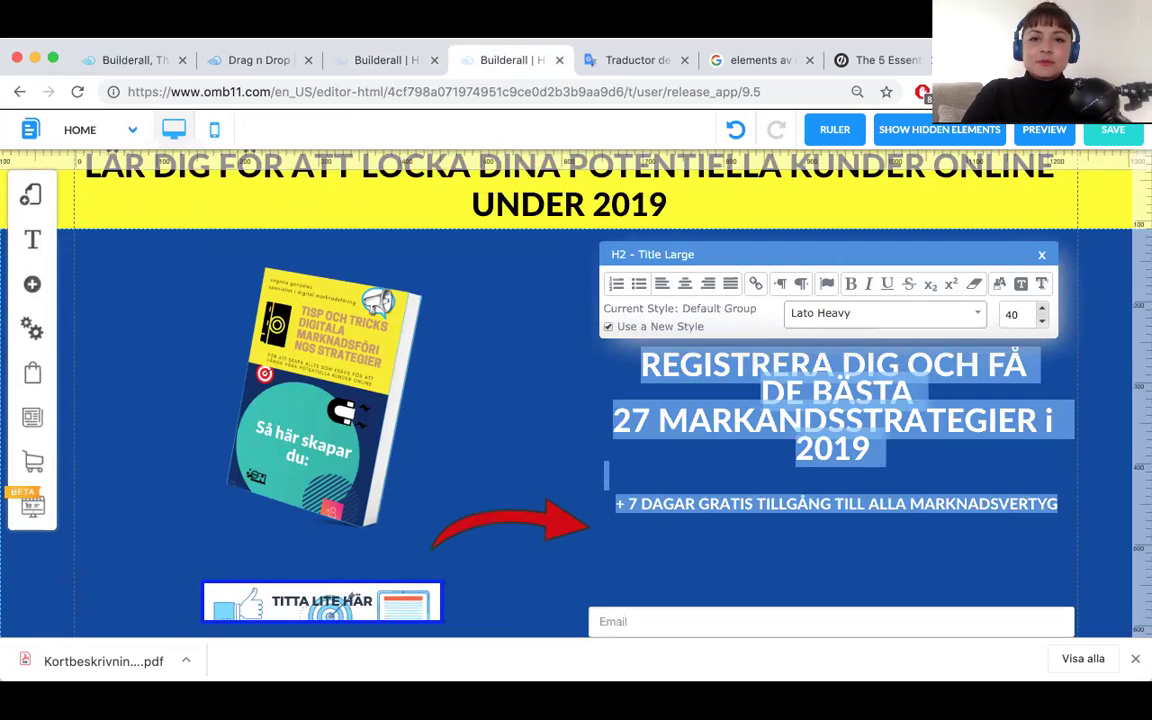
click(390, 62)
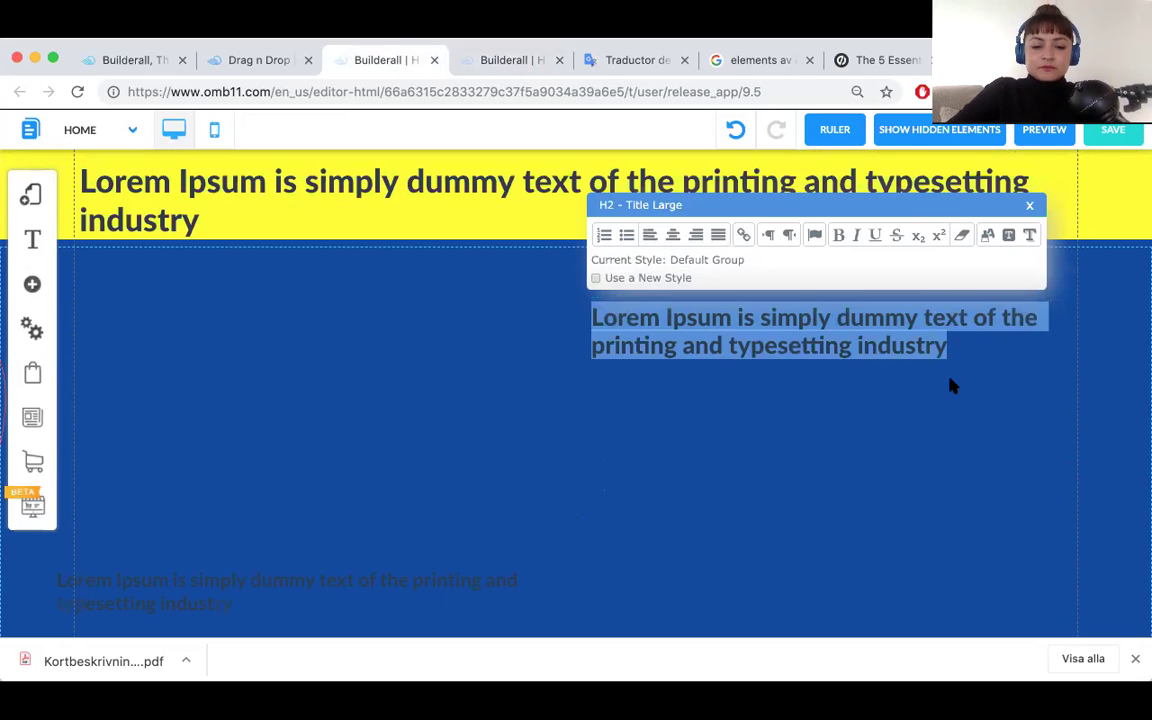
key(BackSpace)
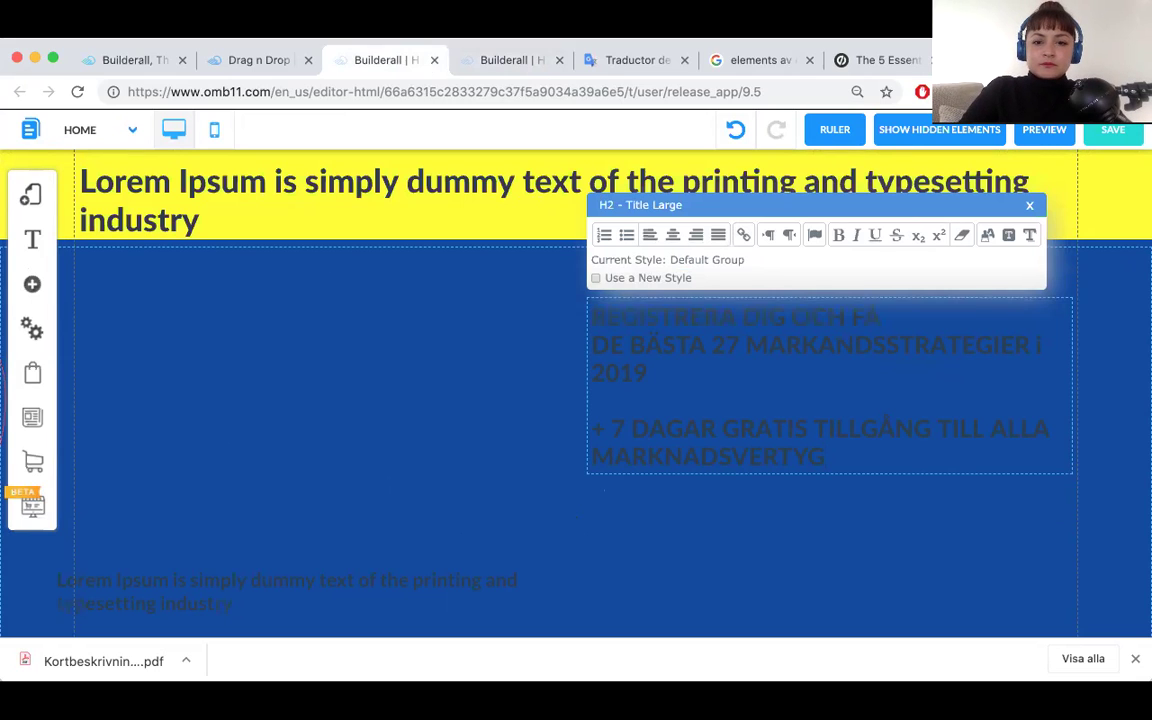
Center the pasted registration text and color it white.
drag(846, 458, 585, 330)
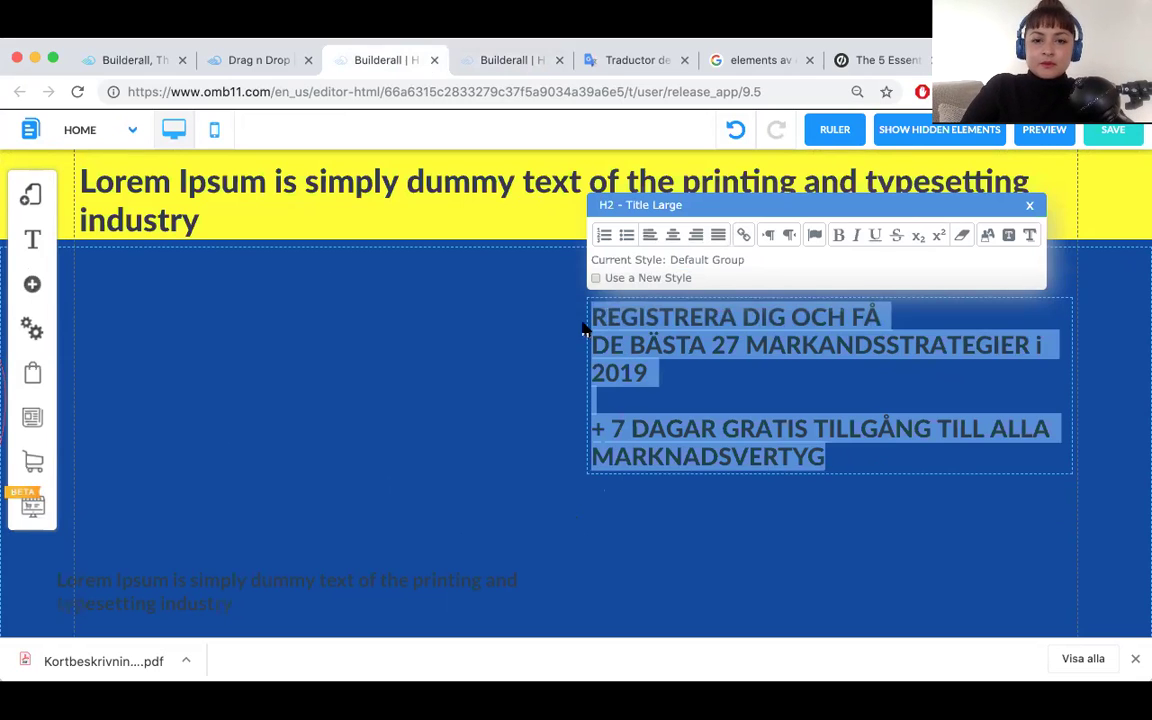
click(672, 234)
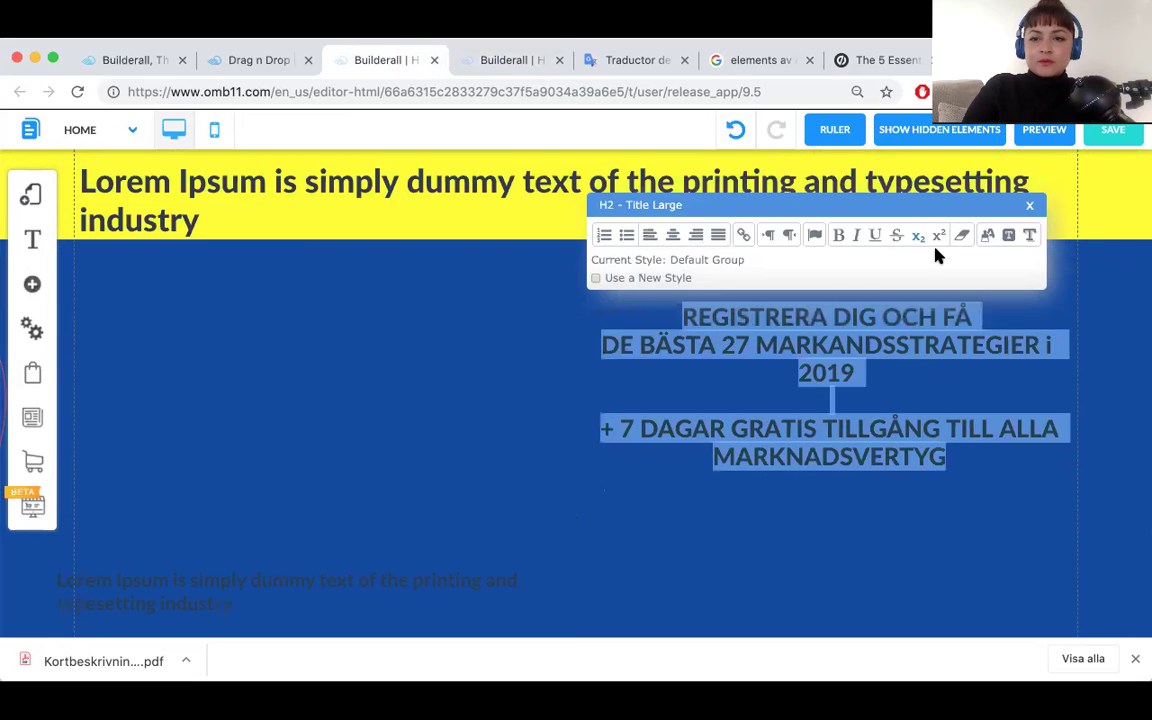
click(988, 235)
click(695, 220)
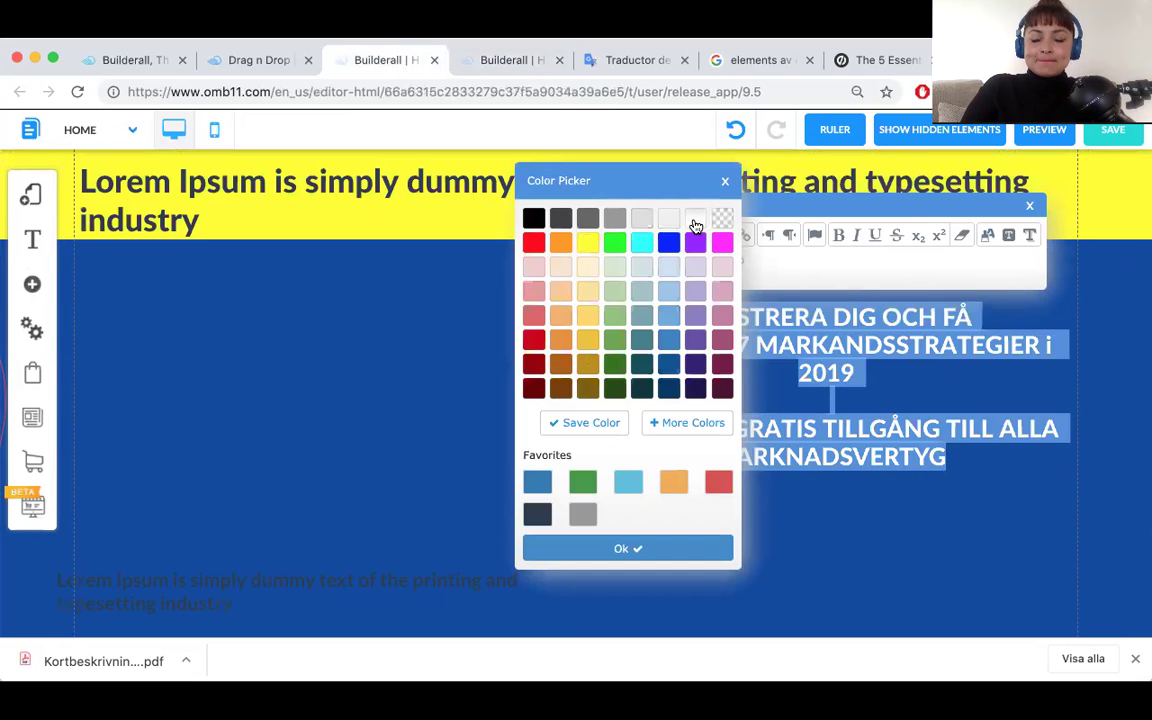
click(658, 443)
Apply a new style to the "+ 7 DAGAR GRATIS TILLGÅNG TILL ALLA MARKNADSVERTYG" line and reduce its font size.
drag(597, 427, 954, 458)
click(595, 279)
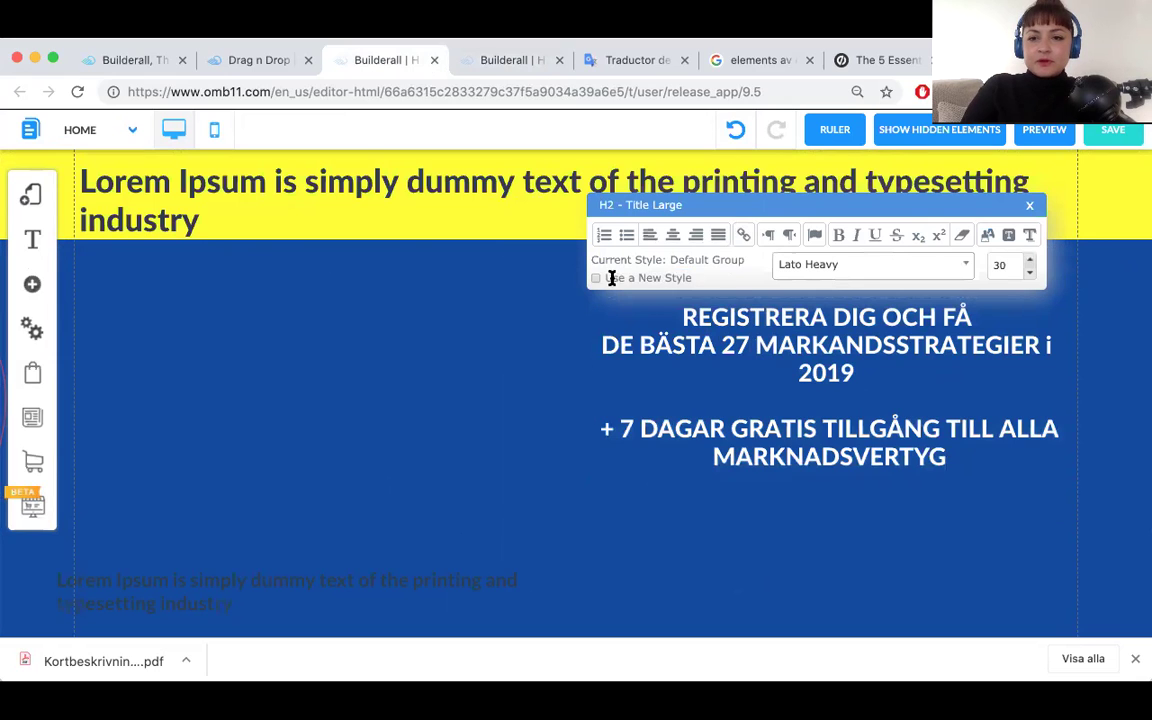
click(1030, 273)
click(1030, 273)
click(1030, 273)
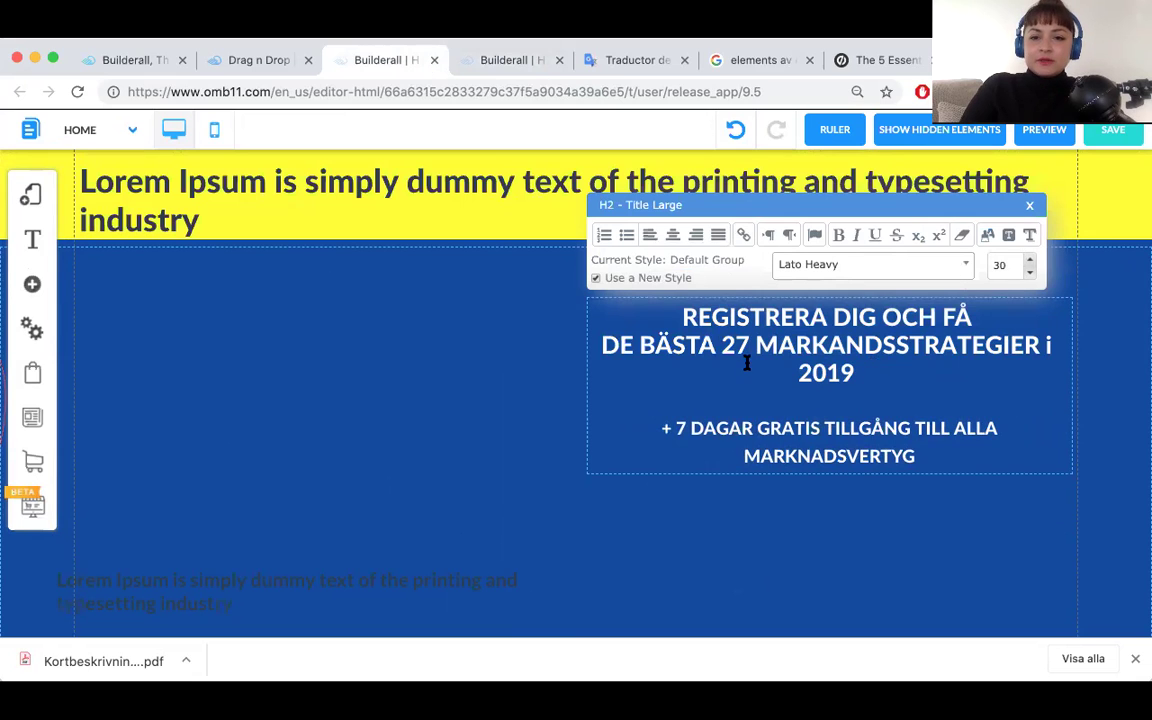
Enlarge the "REGISTRERA DIG OCH FÅ DE BÄSTA 27 MARKANDSSTRATEGIER i 2019" heading to size 38 and finish editing the text.
triple_click(746, 363)
click(1030, 259)
click(1030, 259)
click(1030, 259)
click(1030, 259)
click(1030, 259)
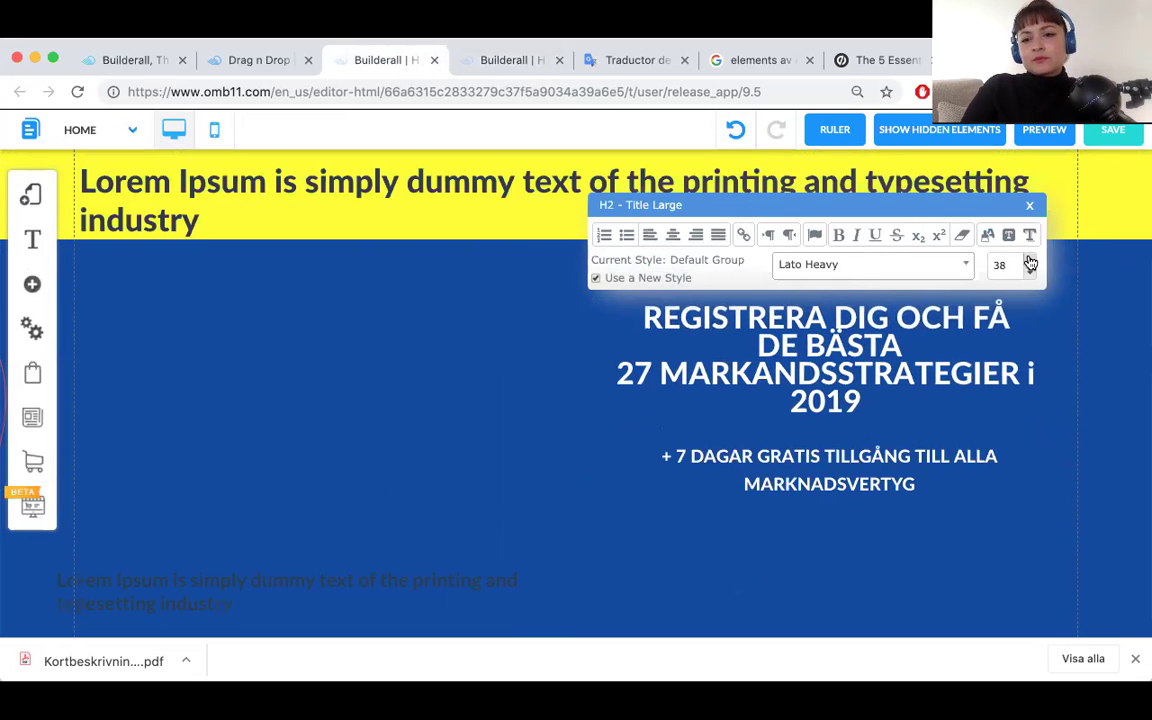
click(1031, 205)
Replace the H3 title placeholder in the dark blue banner with the "I den gratis E-book" introduction and list copied from the finished example page.
scroll(995, 455, down, 5)
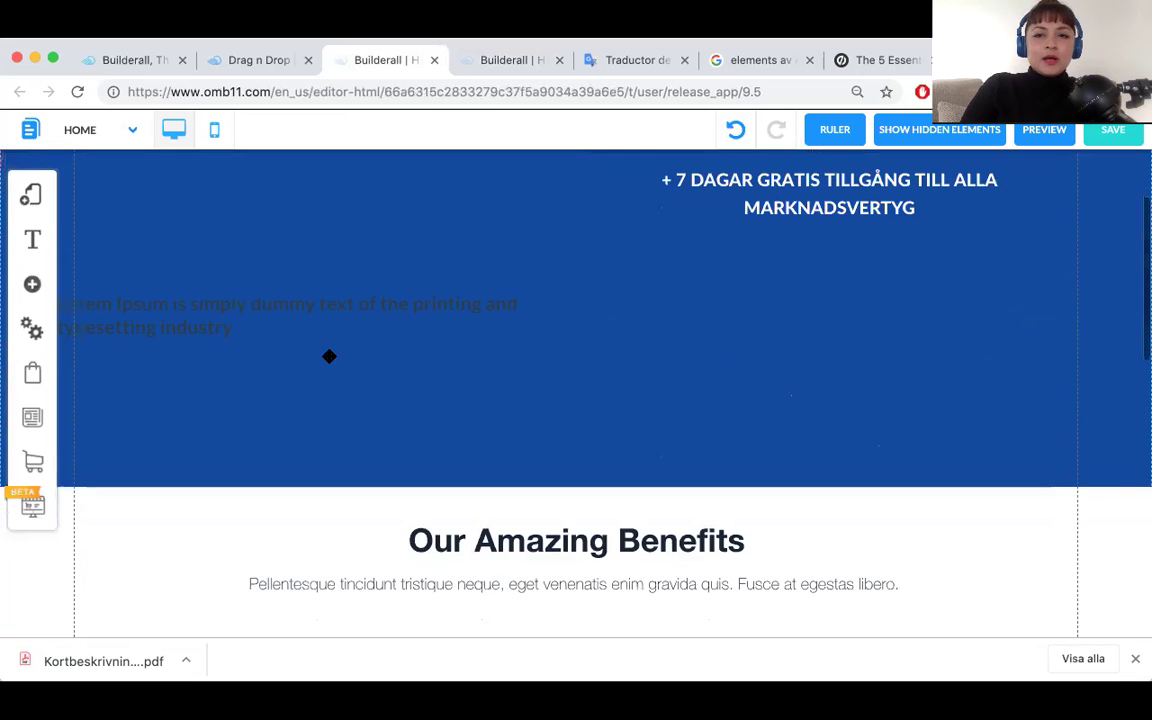
click(512, 67)
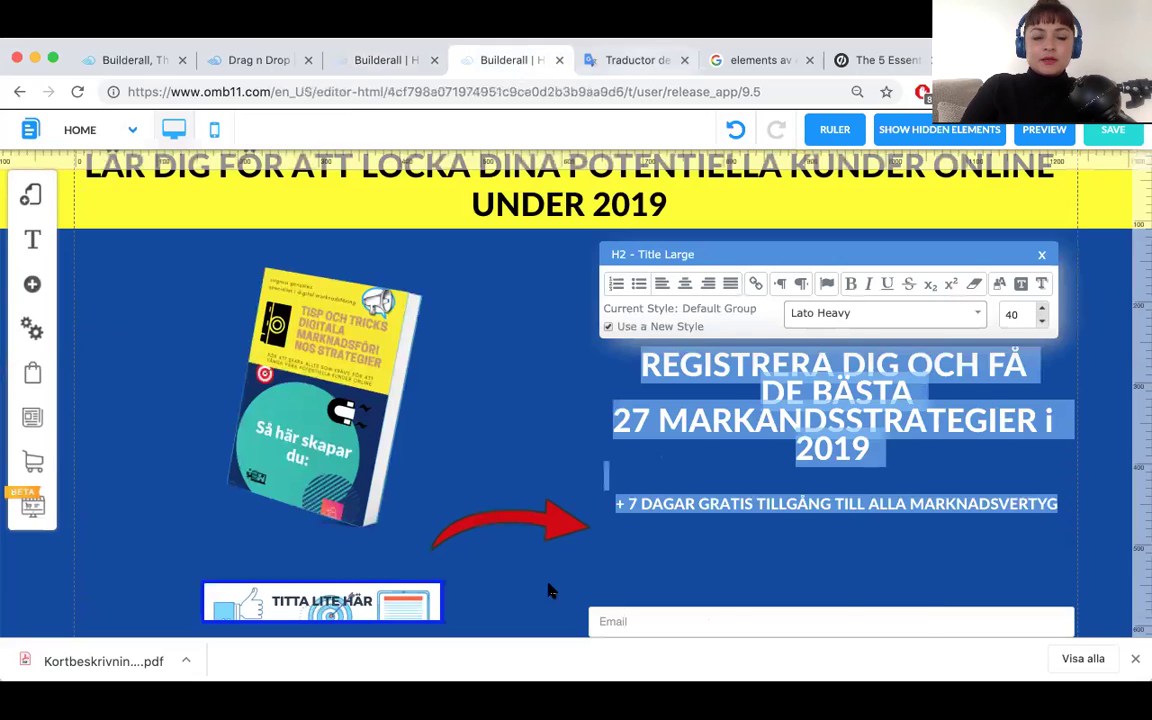
scroll(548, 587, down, 4)
scroll(548, 587, up, 1)
click(160, 395)
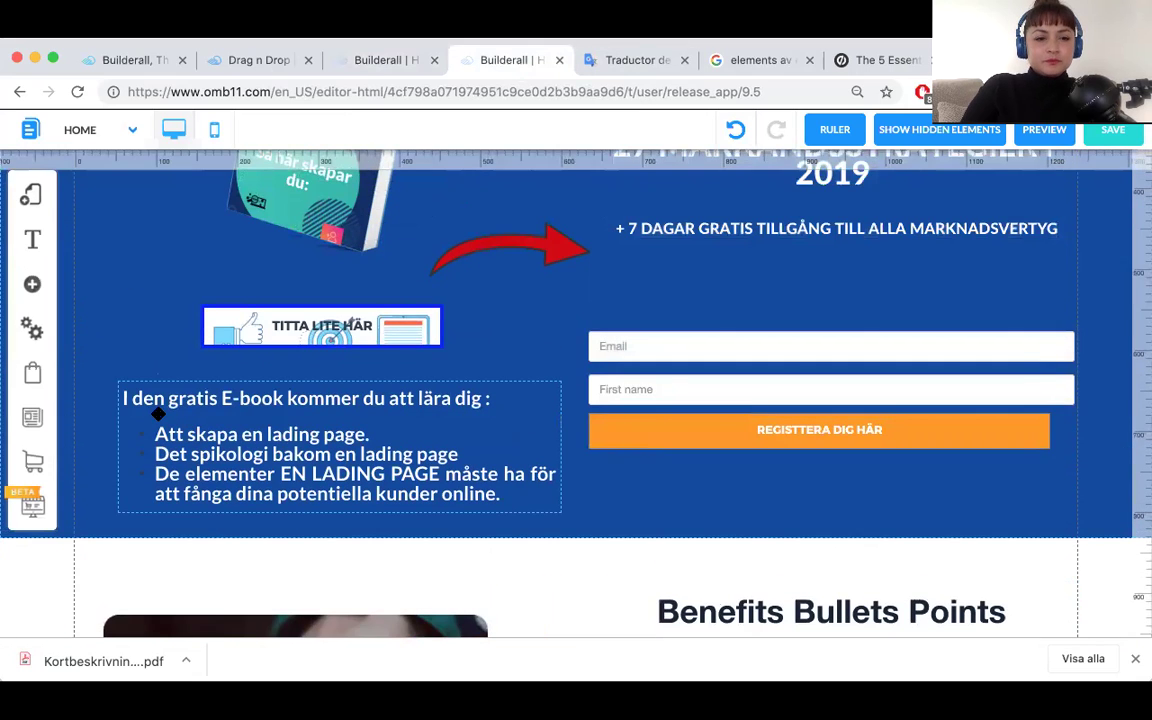
click(133, 402)
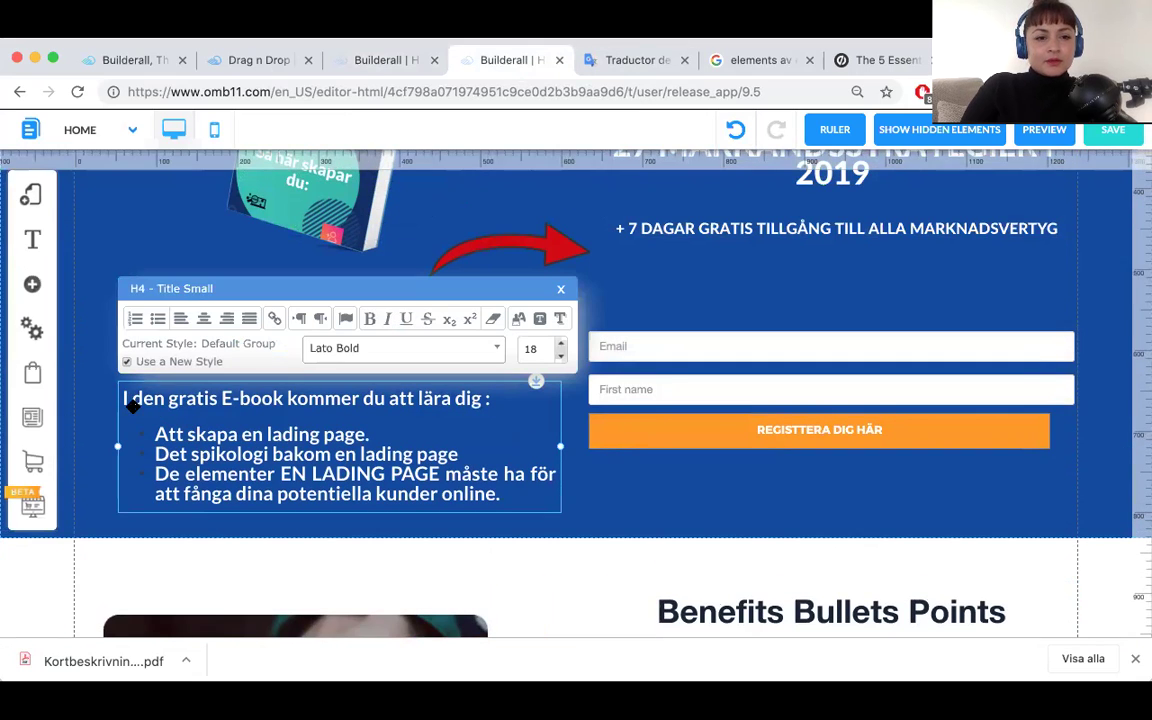
drag(127, 402, 496, 503)
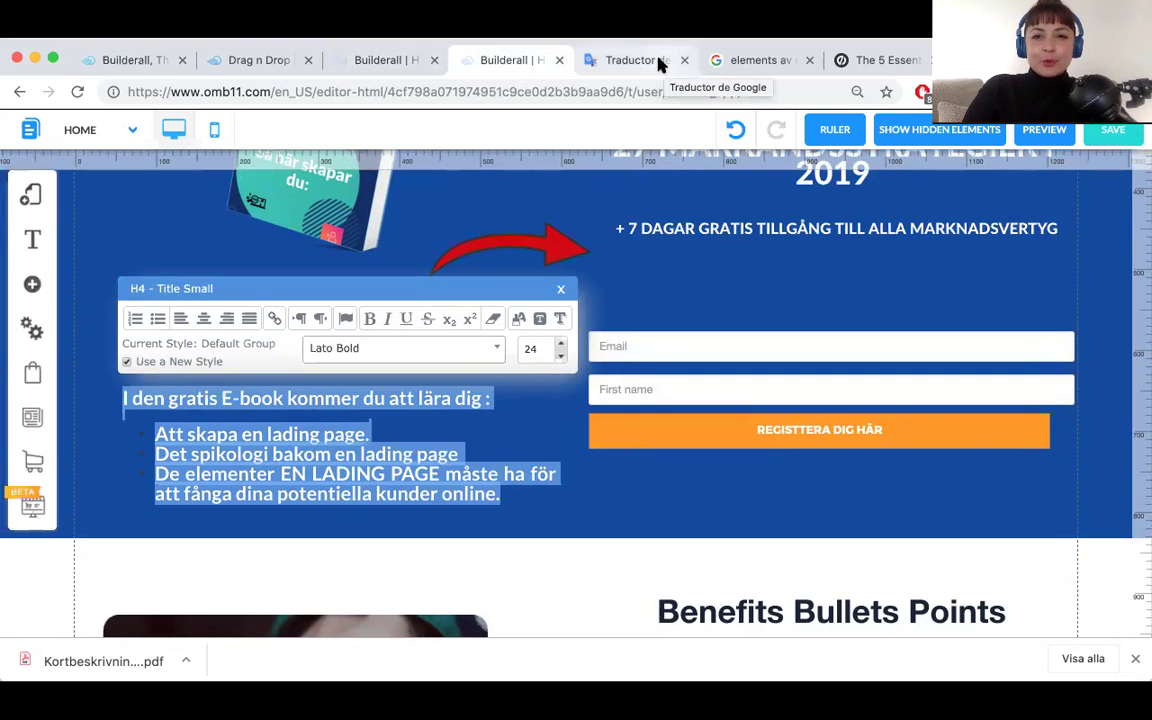
click(368, 62)
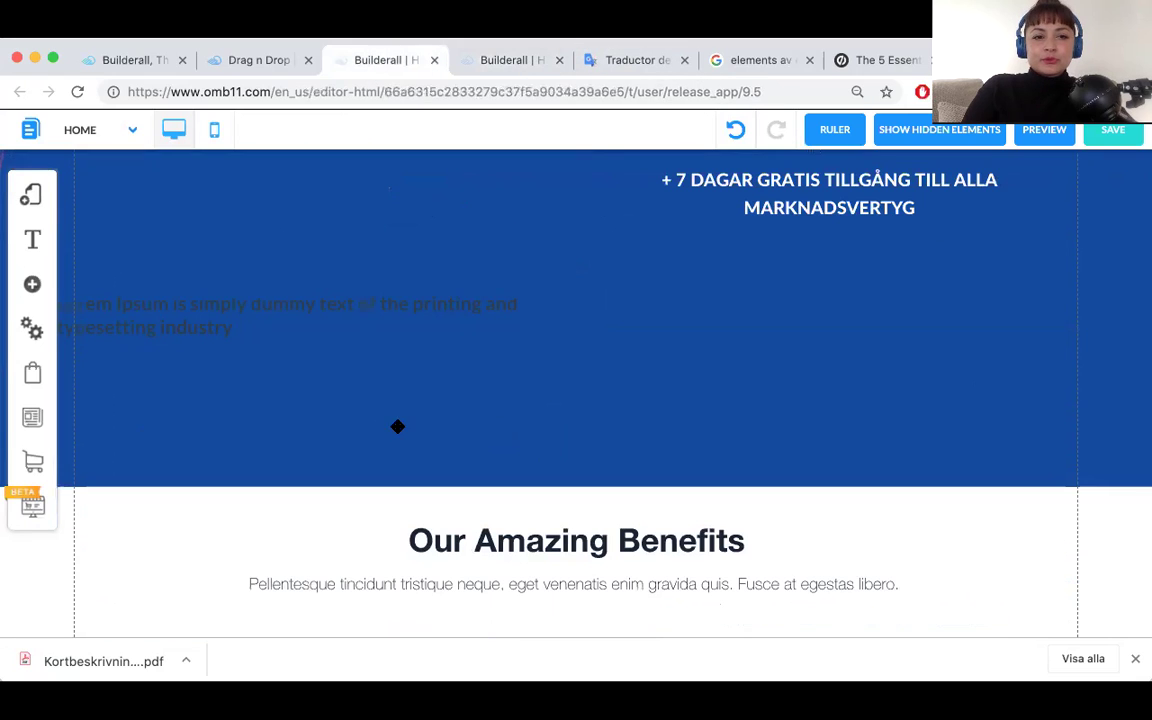
double_click(231, 320)
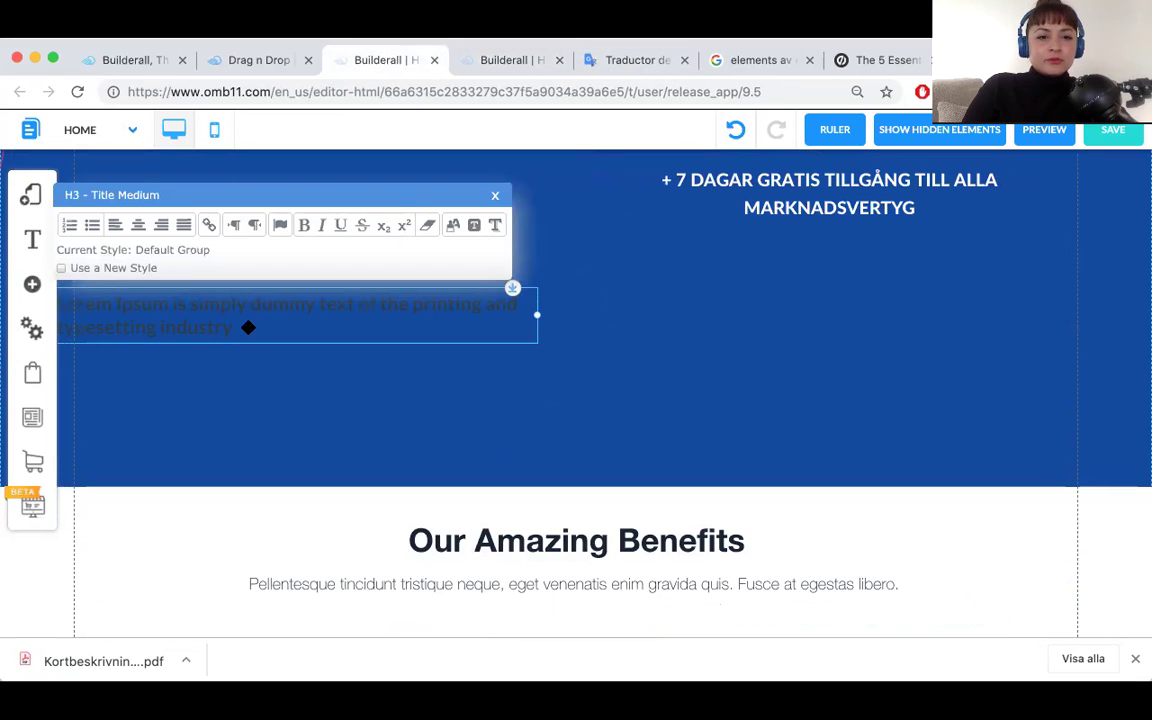
key(ctrl+a)
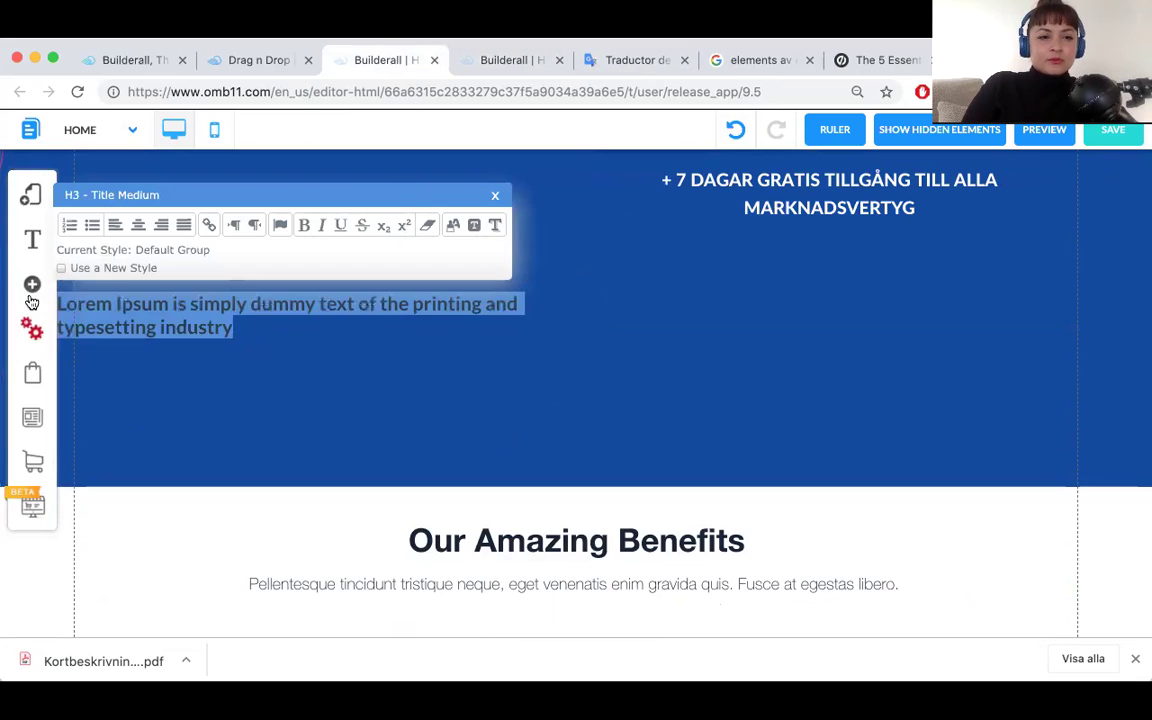
key(BackSpace)
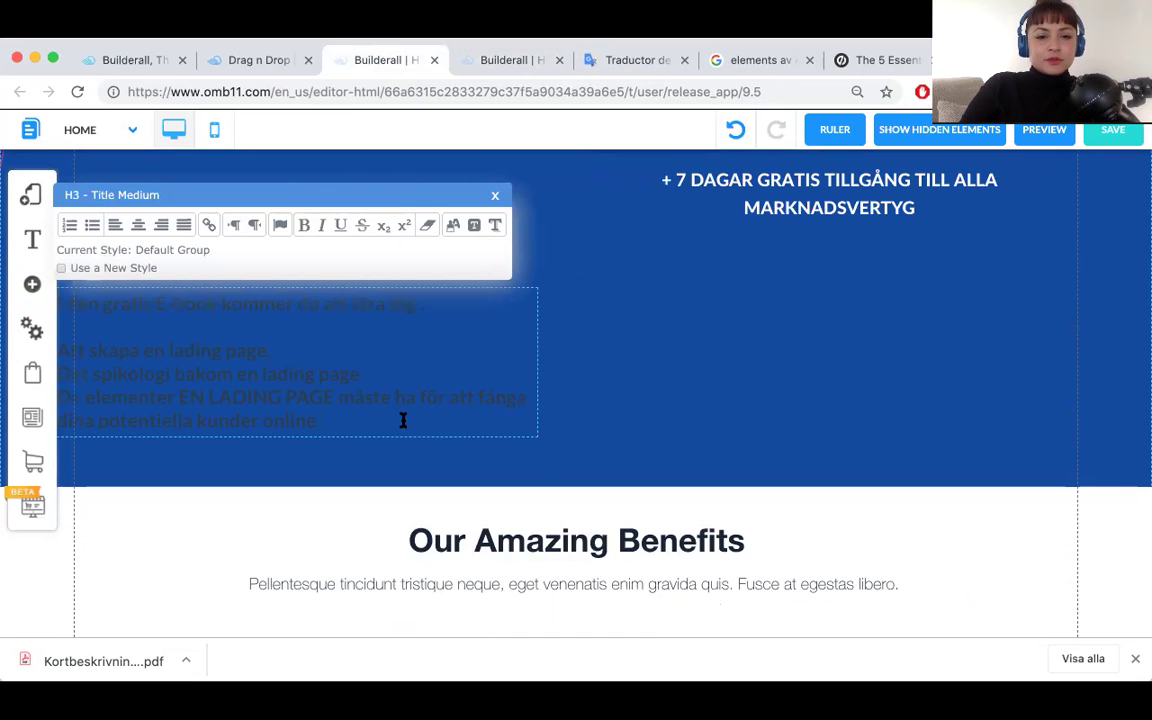
Move the "I den gratis E-book" text block to the left content guide of the blue banner and format all its lines as a bulleted list.
click(497, 200)
drag(486, 342, 509, 334)
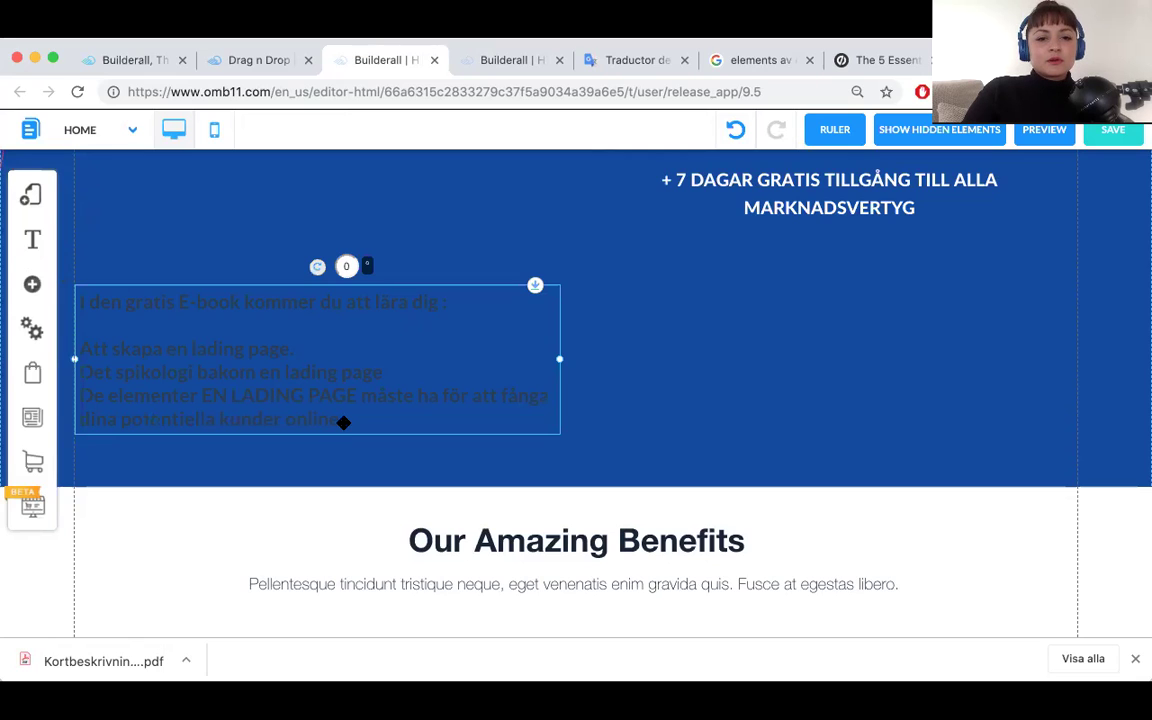
double_click(343, 423)
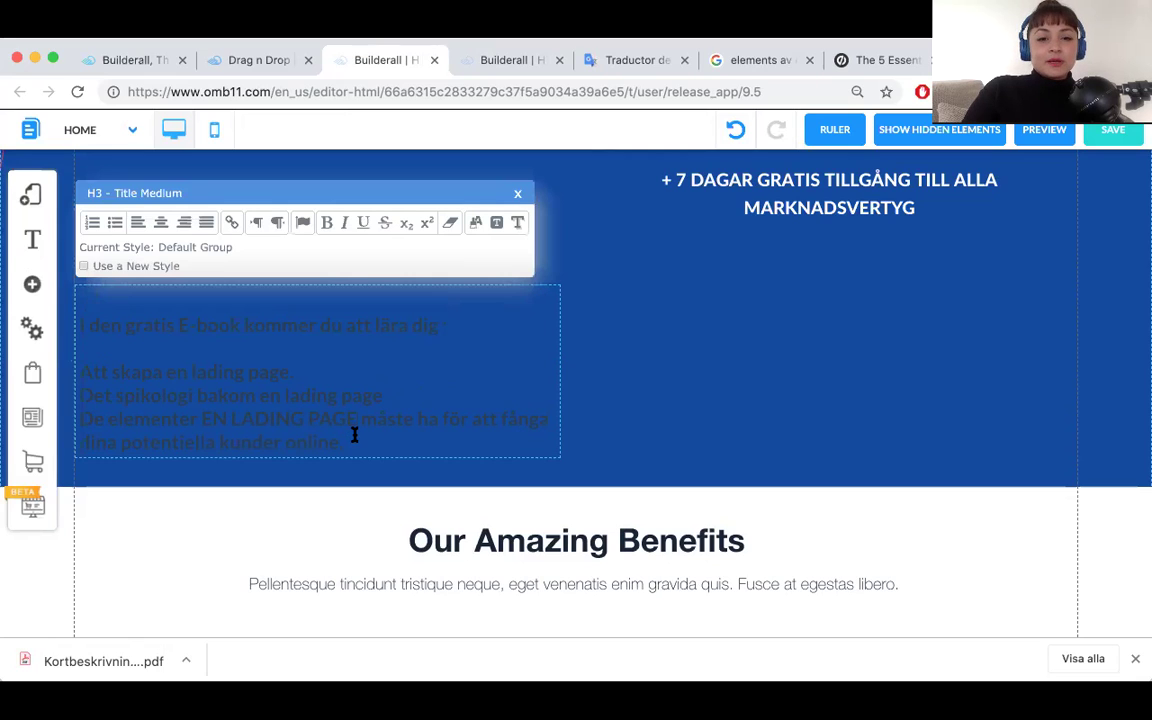
drag(343, 443, 74, 260)
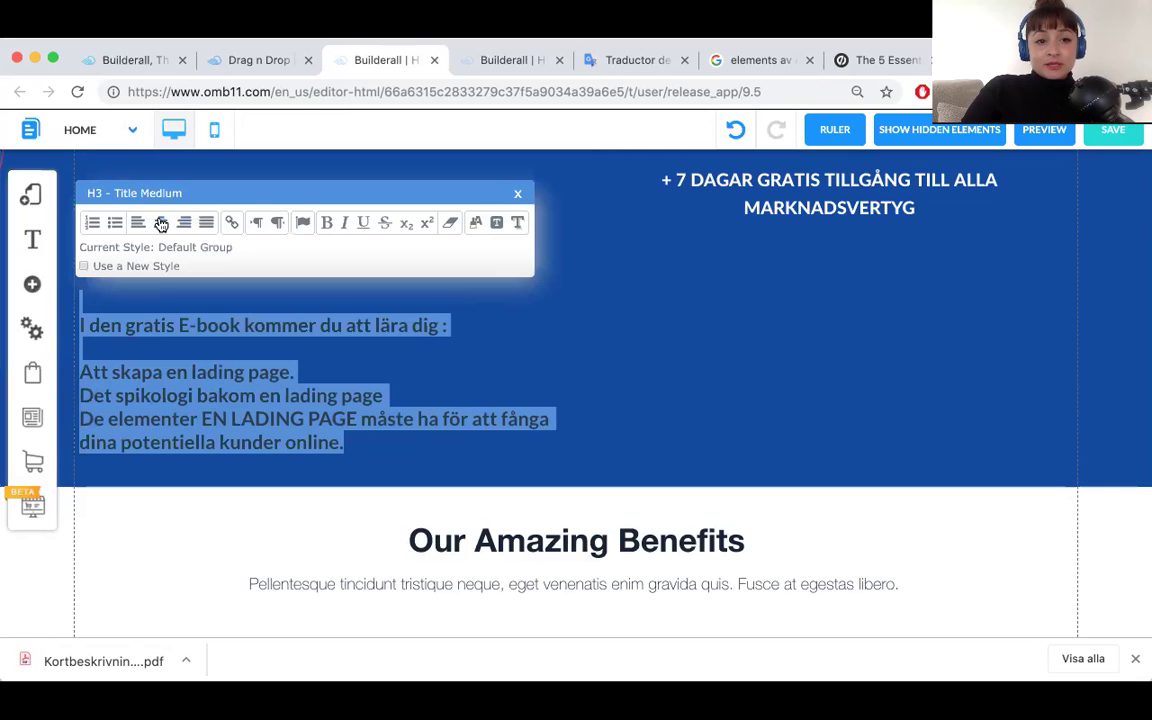
click(115, 226)
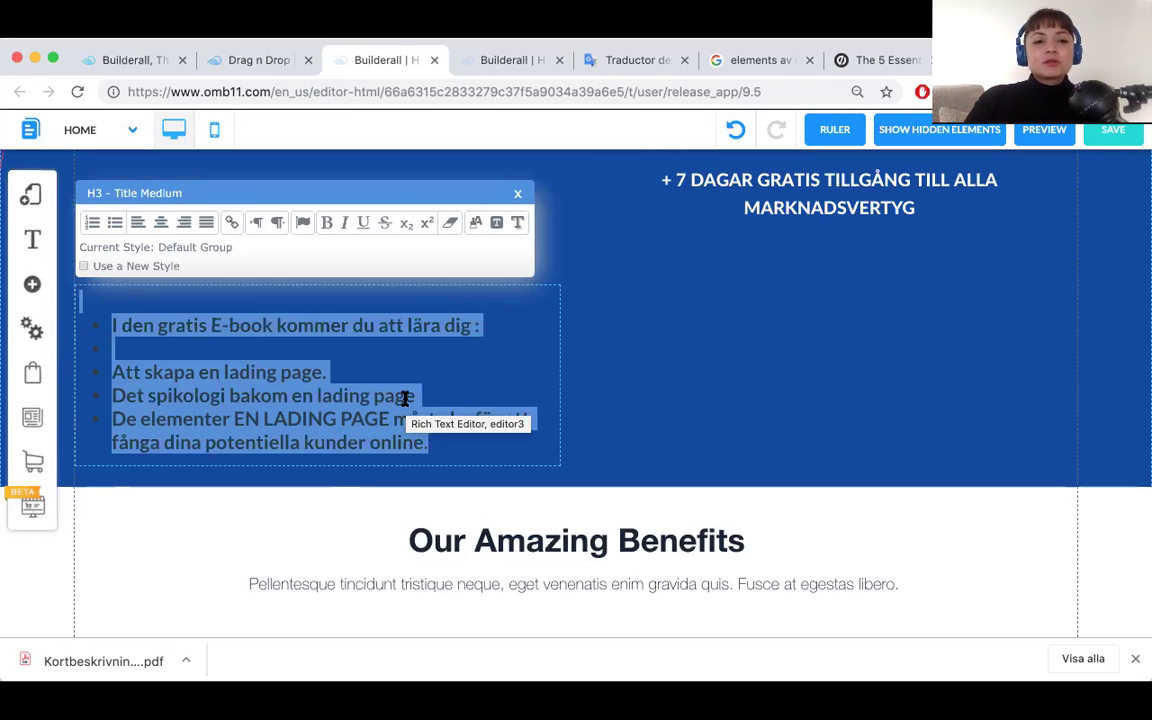
Apply a new style to the selected "I den gratis E-book" list and color its text white.
click(84, 267)
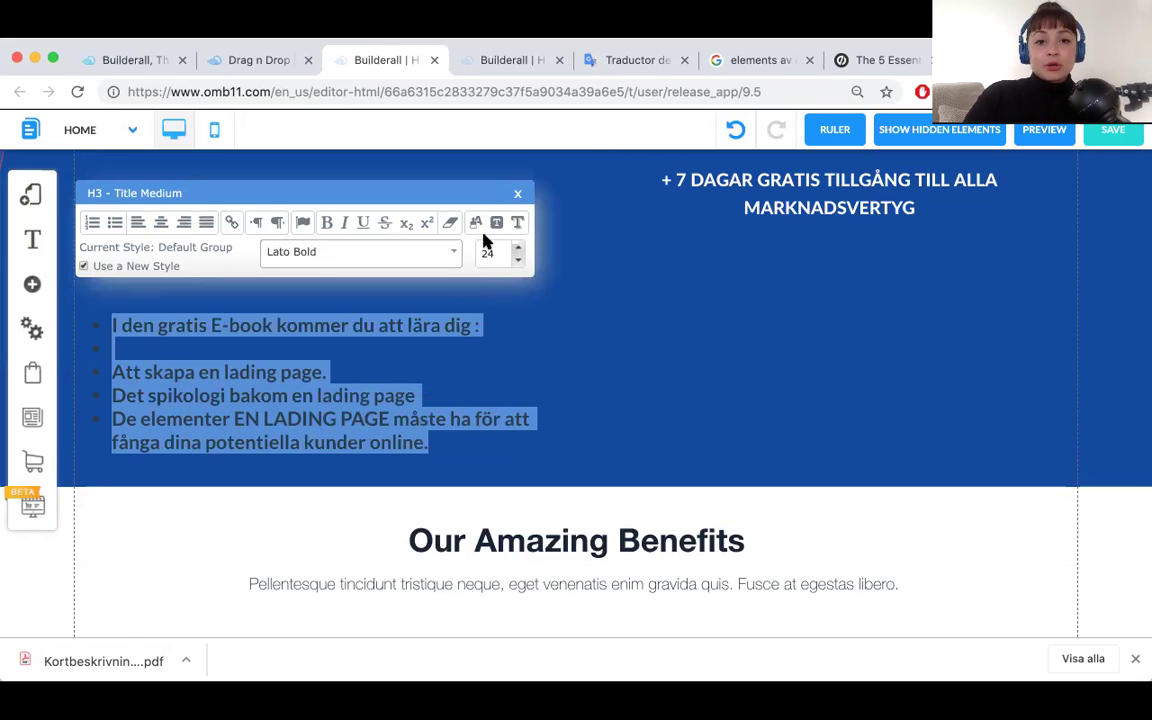
click(477, 224)
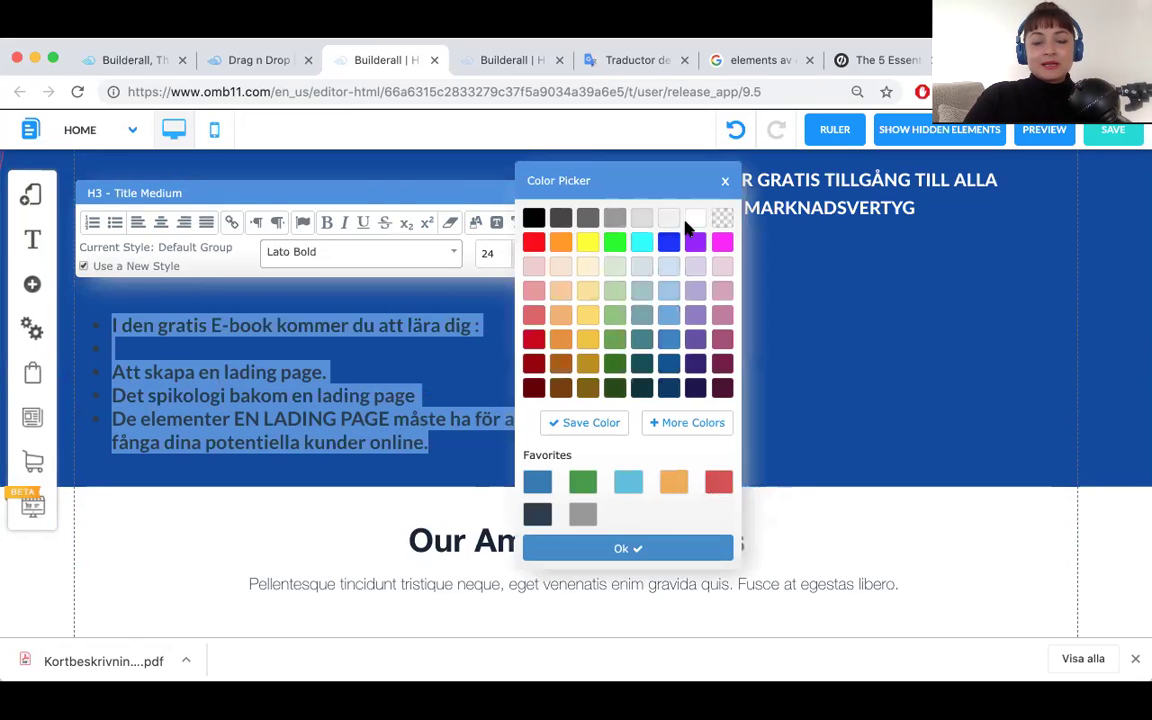
click(700, 224)
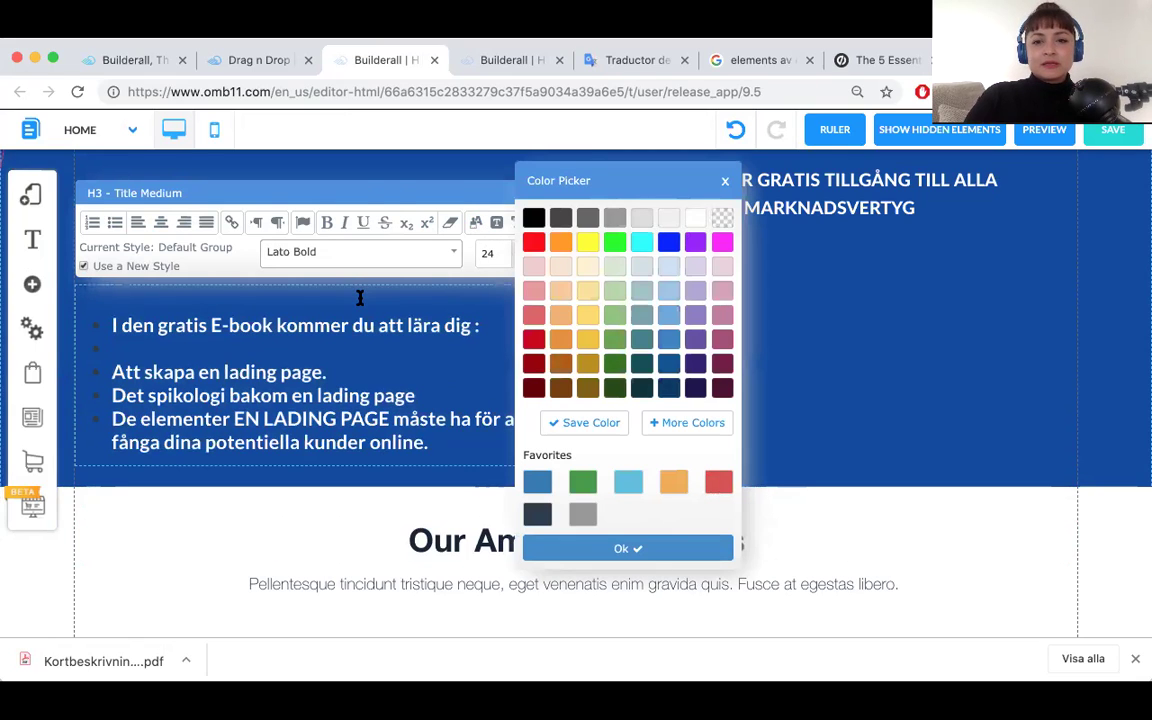
click(661, 560)
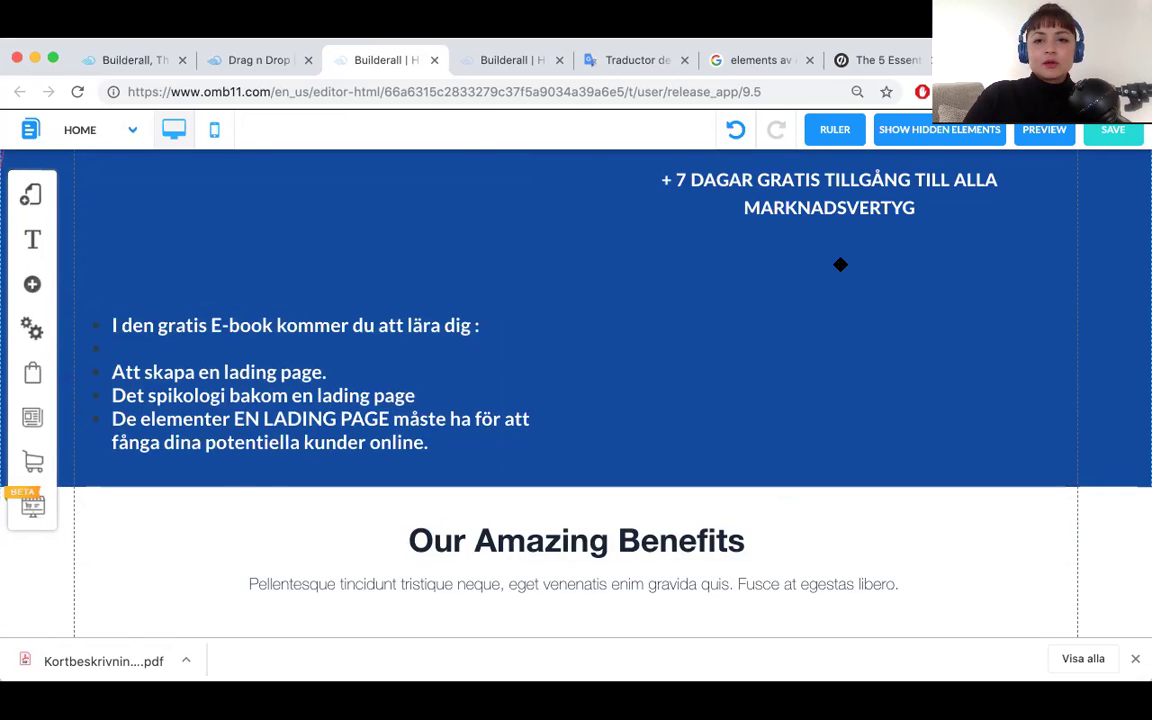
Switch to the finished example page and copy its yellow banner headline "LÄR DIG FÖR ATT LOCKA DINA POTENTIELLA KUNDER ONLINE UNDER 2019".
scroll(841, 262, up, 5)
scroll(841, 262, down, 2)
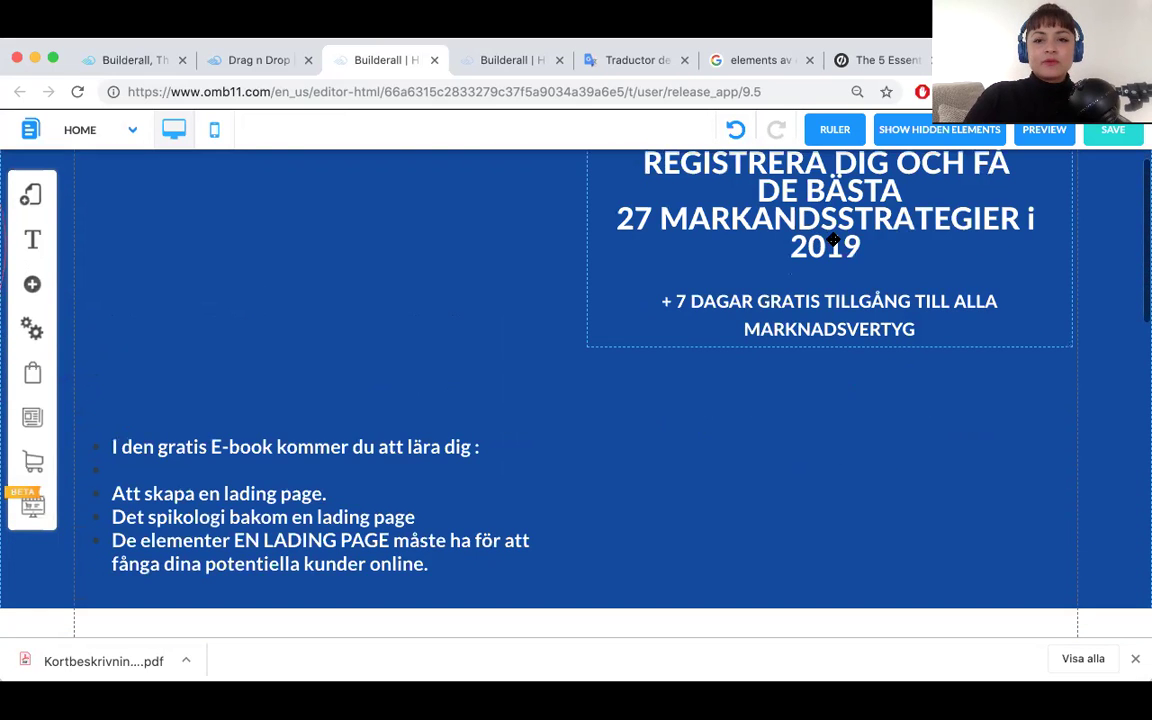
scroll(841, 262, up, 3)
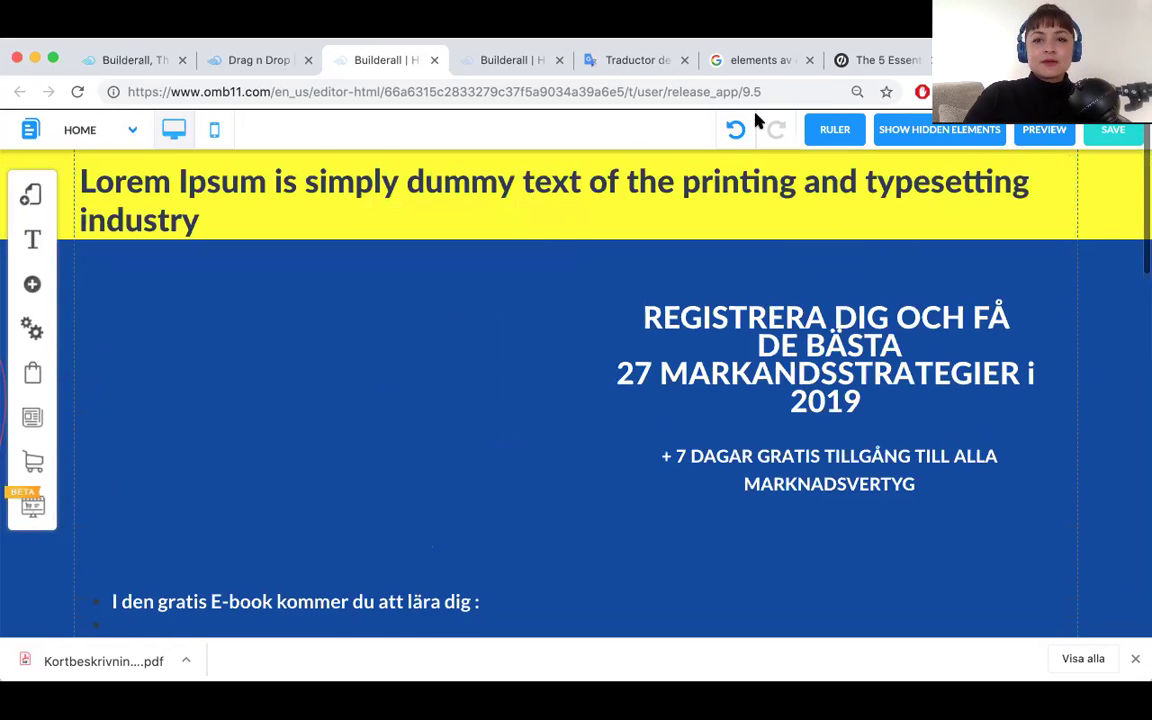
click(497, 61)
scroll(628, 259, up, 5)
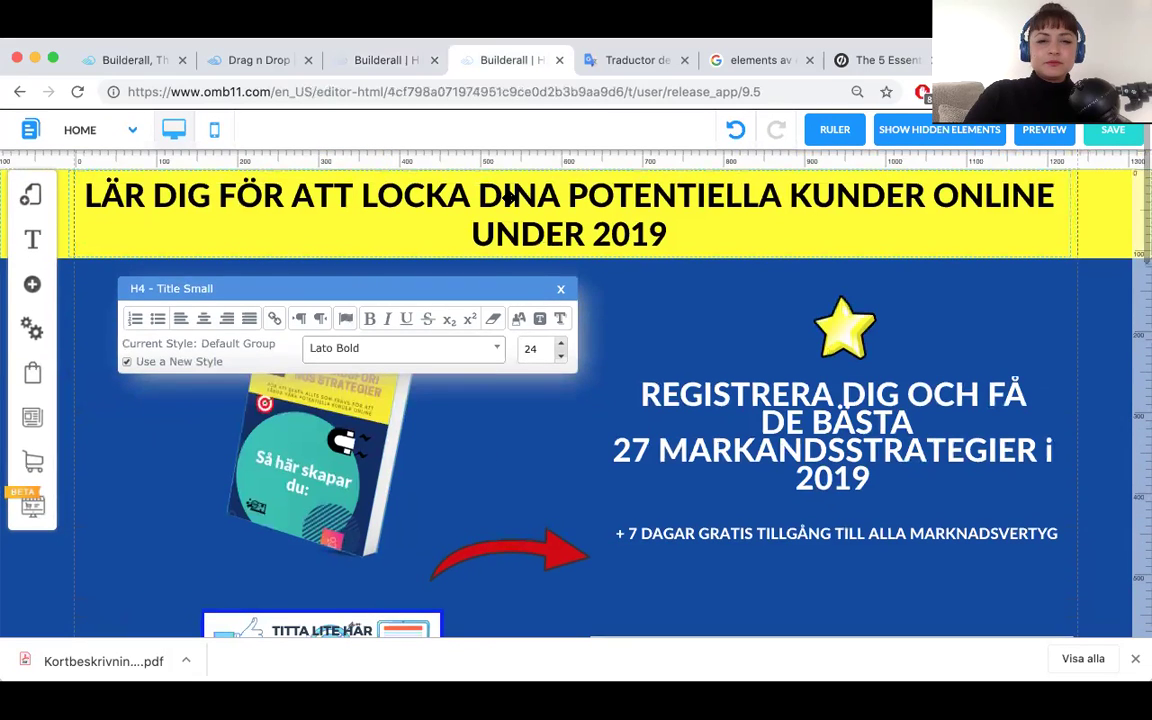
click(87, 196)
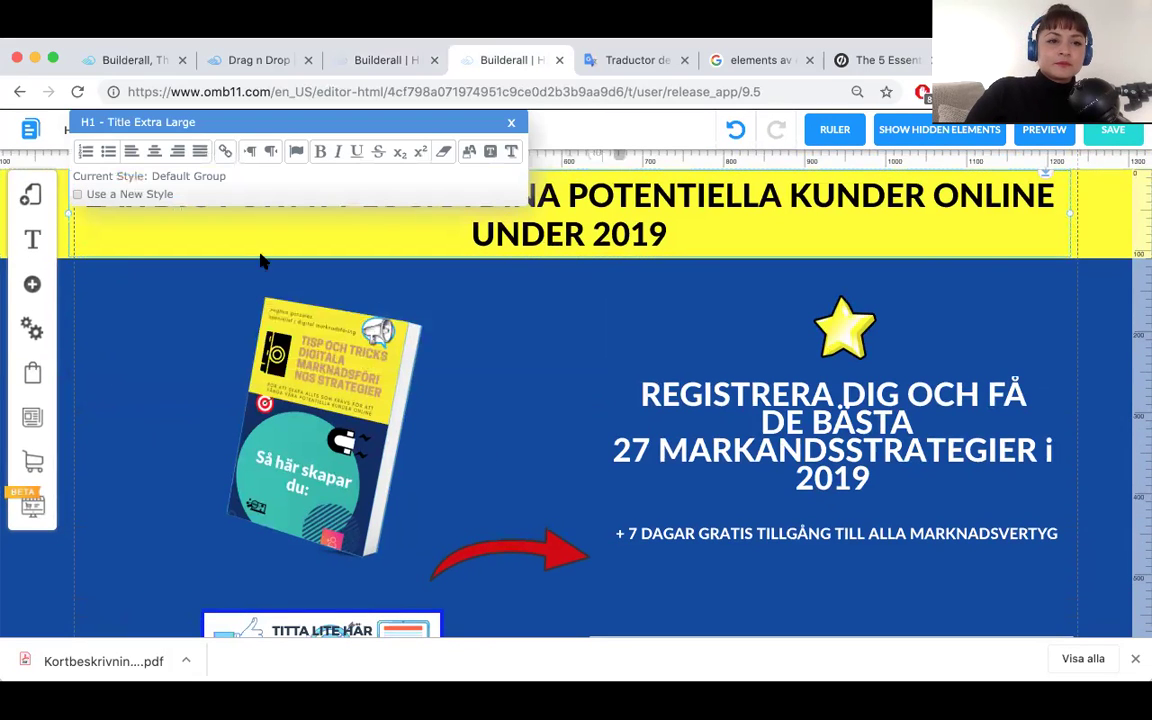
drag(680, 235, 60, 195)
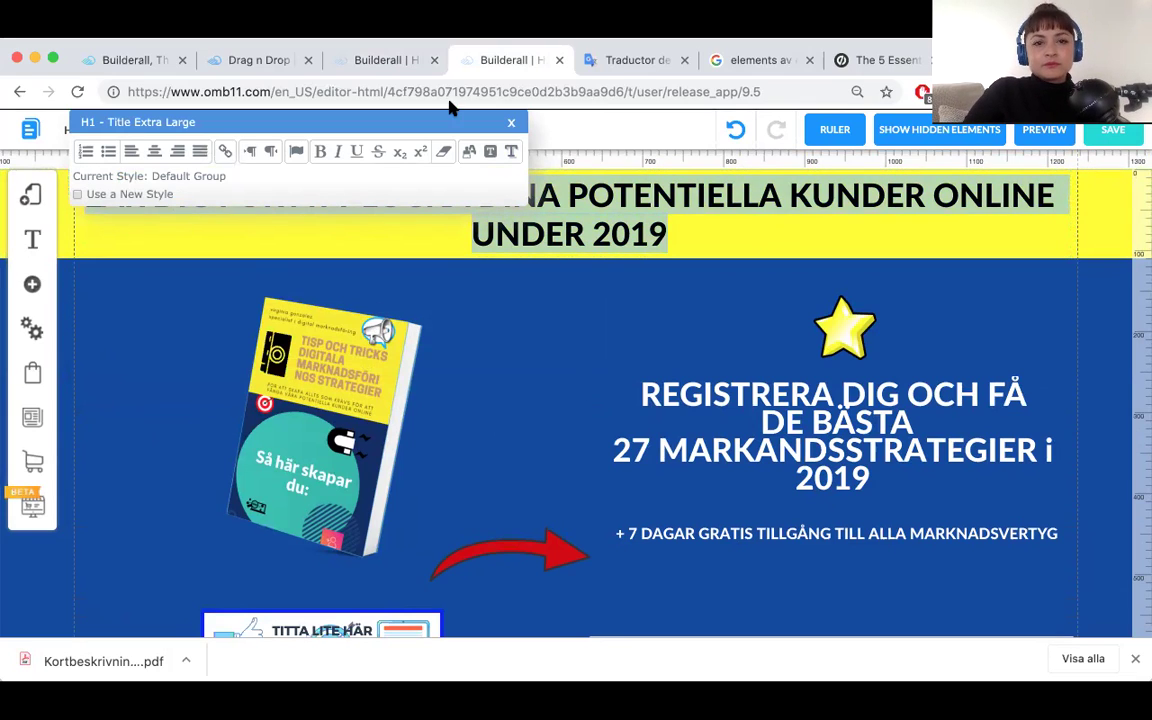
Replace the new page's Lorem Ipsum title with the headline "LÄR DIG FÖR ATT LOCKA DINA POTENTIELLA KUNDER ONLINE UNDER 2019" and center it.
click(386, 55)
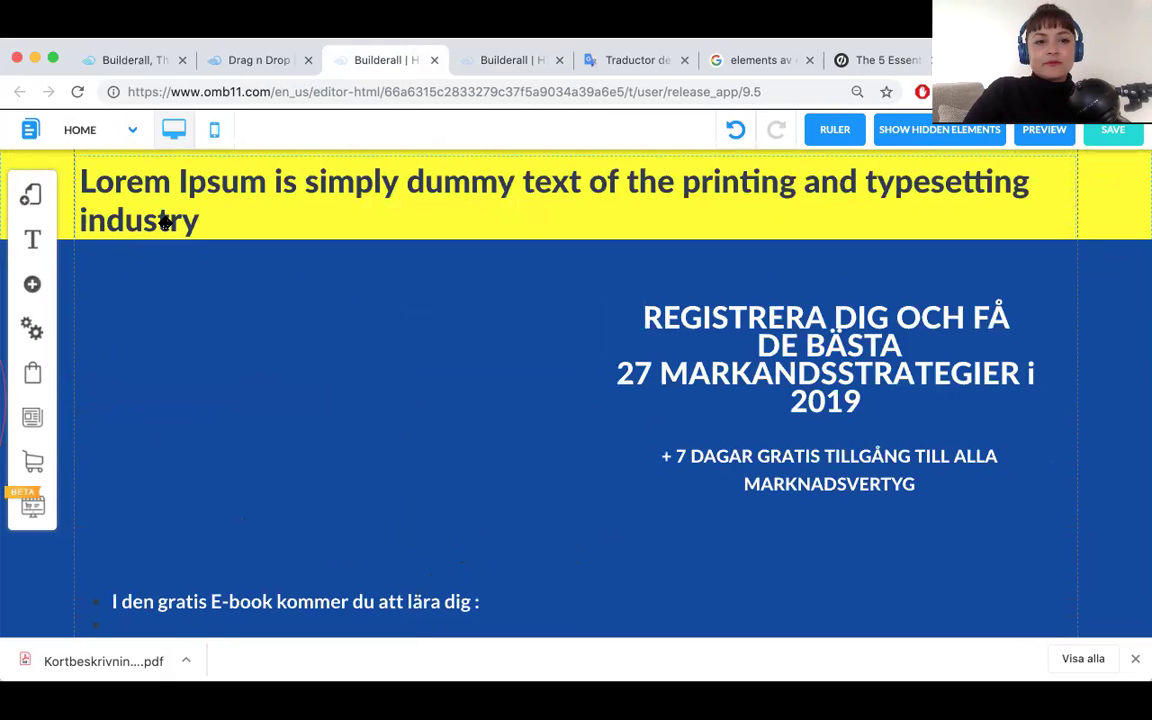
click(203, 224)
drag(203, 224, 2, 182)
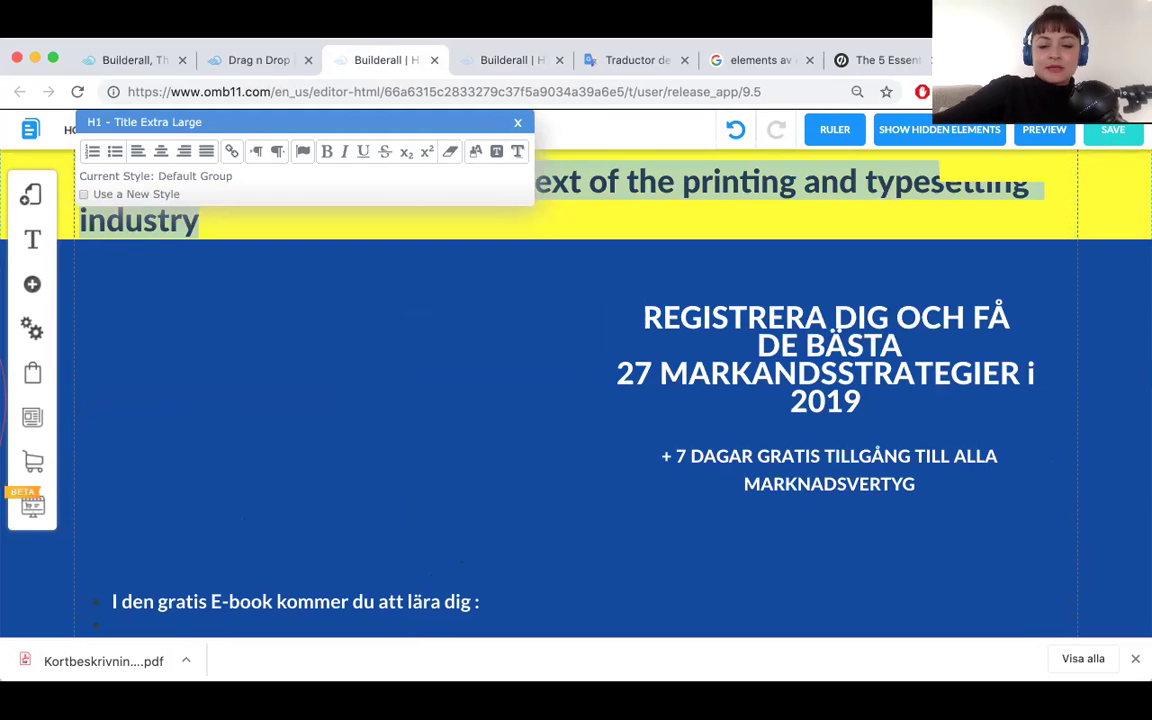
key(BackSpace)
text(A POTENTIELLA KUNDER ONLINE UNDER 2019)
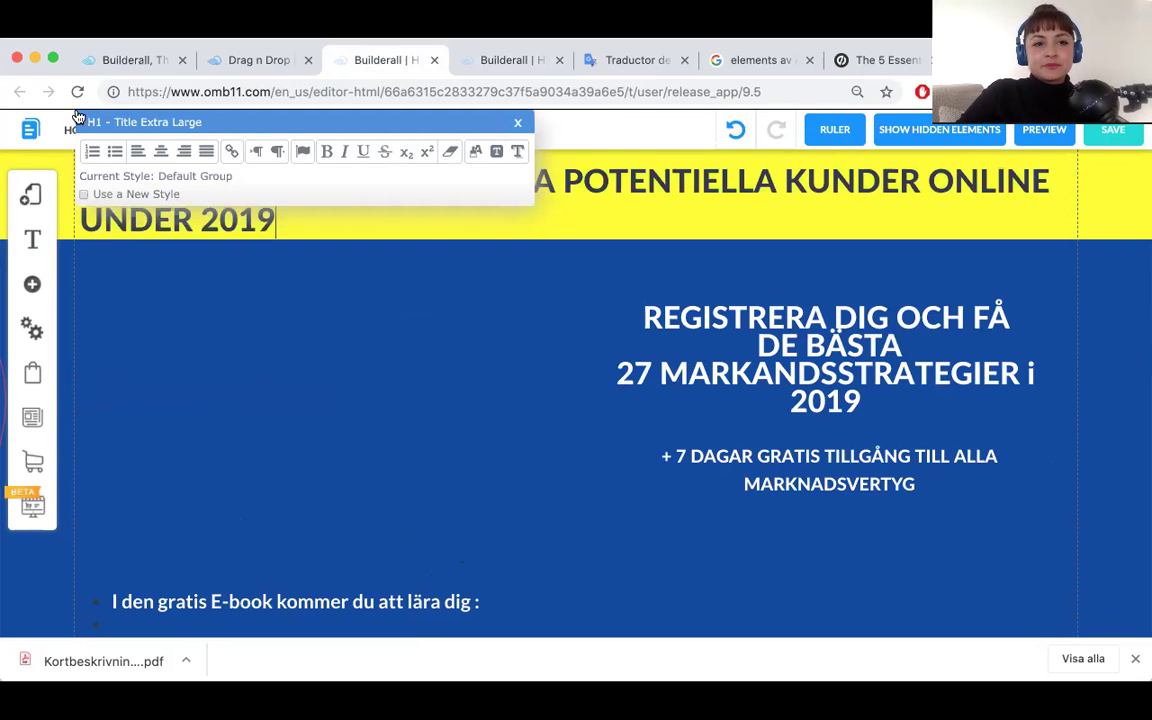
click(160, 152)
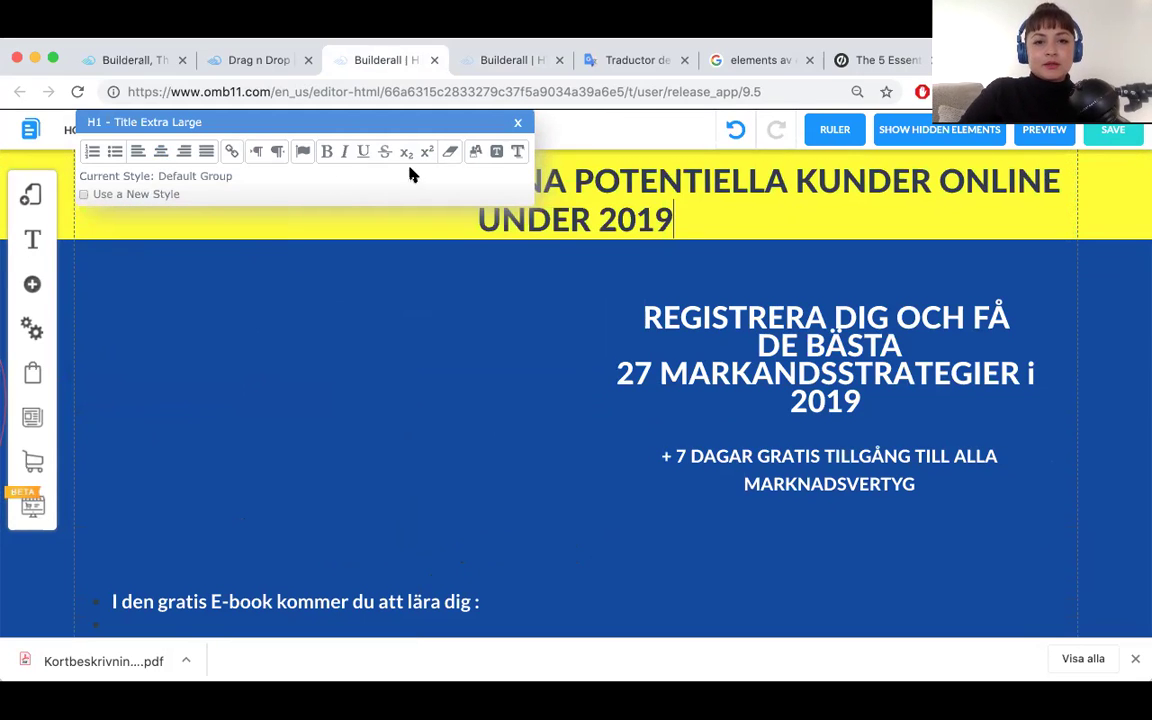
click(352, 380)
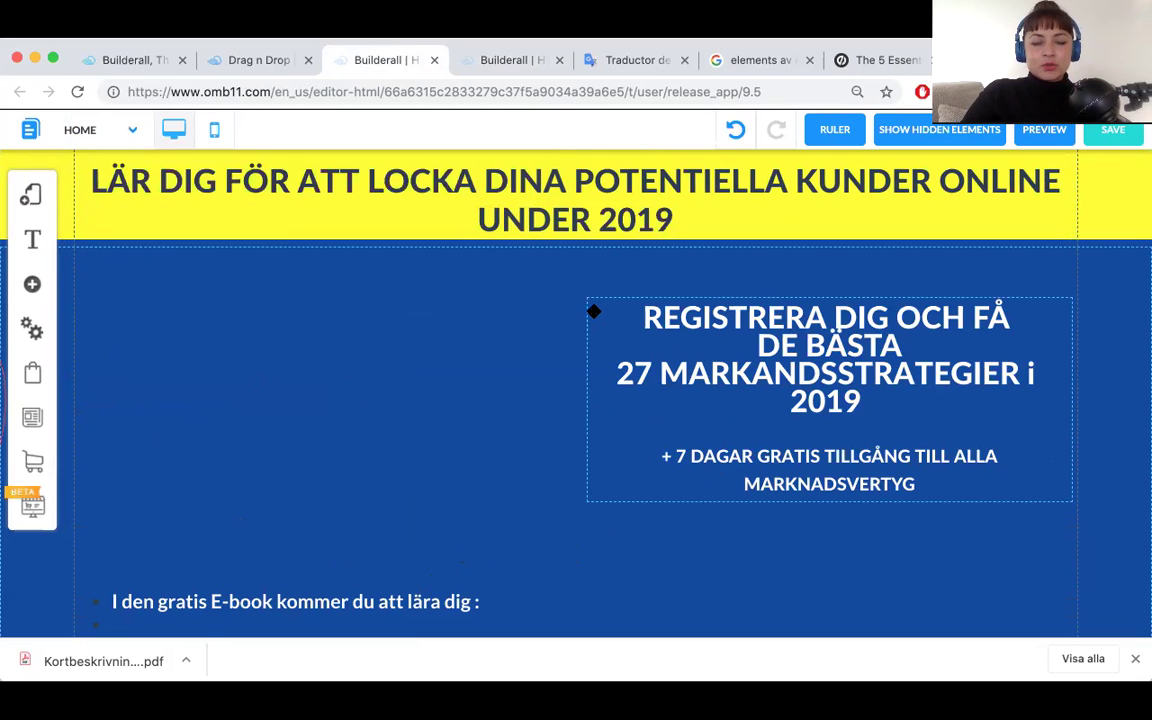
Open the Email Marketing Form elements for adding an opt-in form to the dark blue banner.
scroll(669, 514, down, 3)
scroll(669, 514, up, 1)
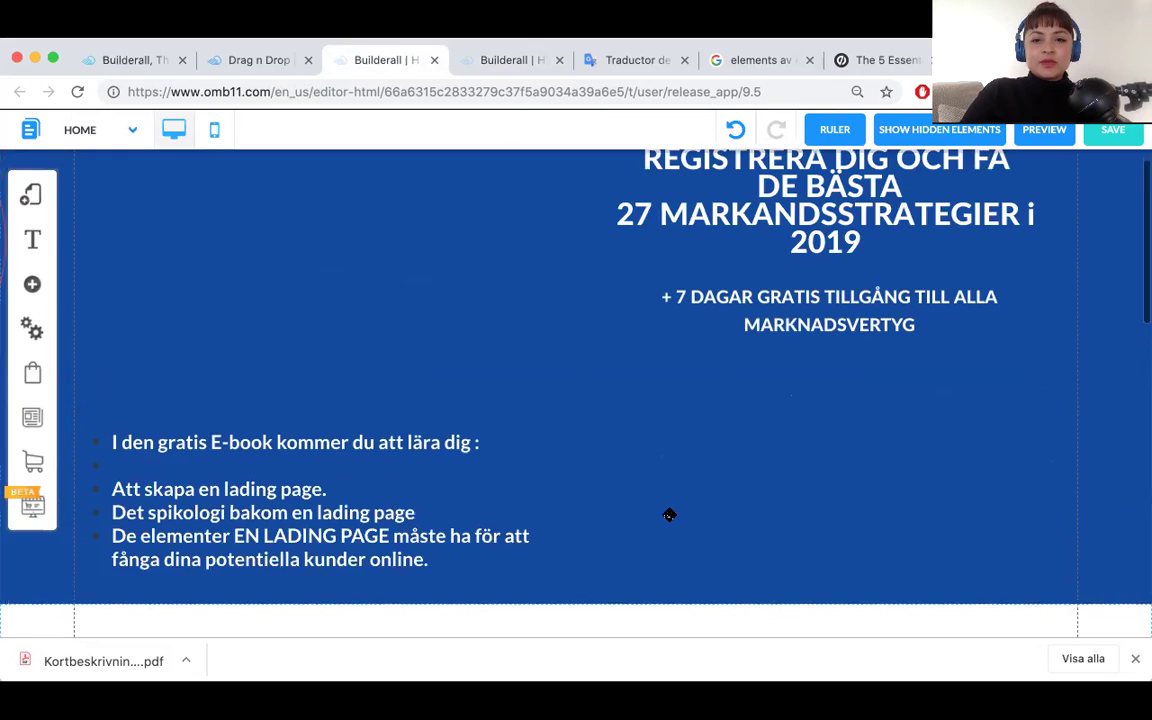
scroll(864, 466, up, 1)
scroll(864, 466, up, 3)
scroll(650, 465, down, 5)
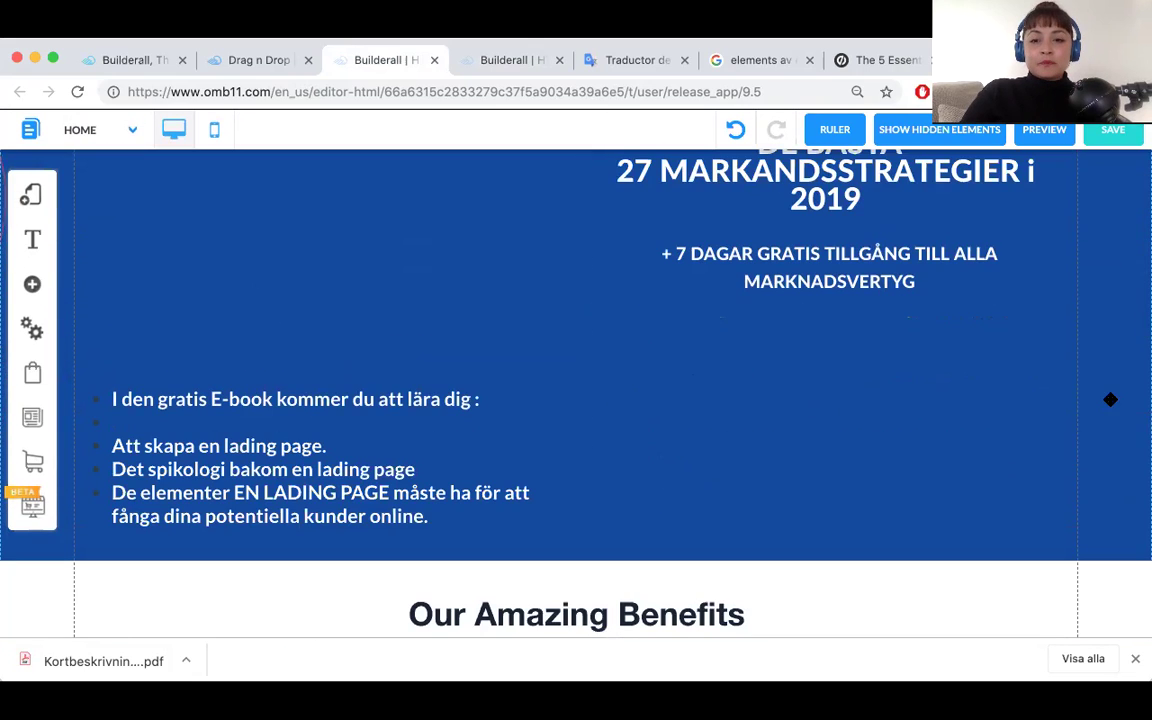
click(27, 287)
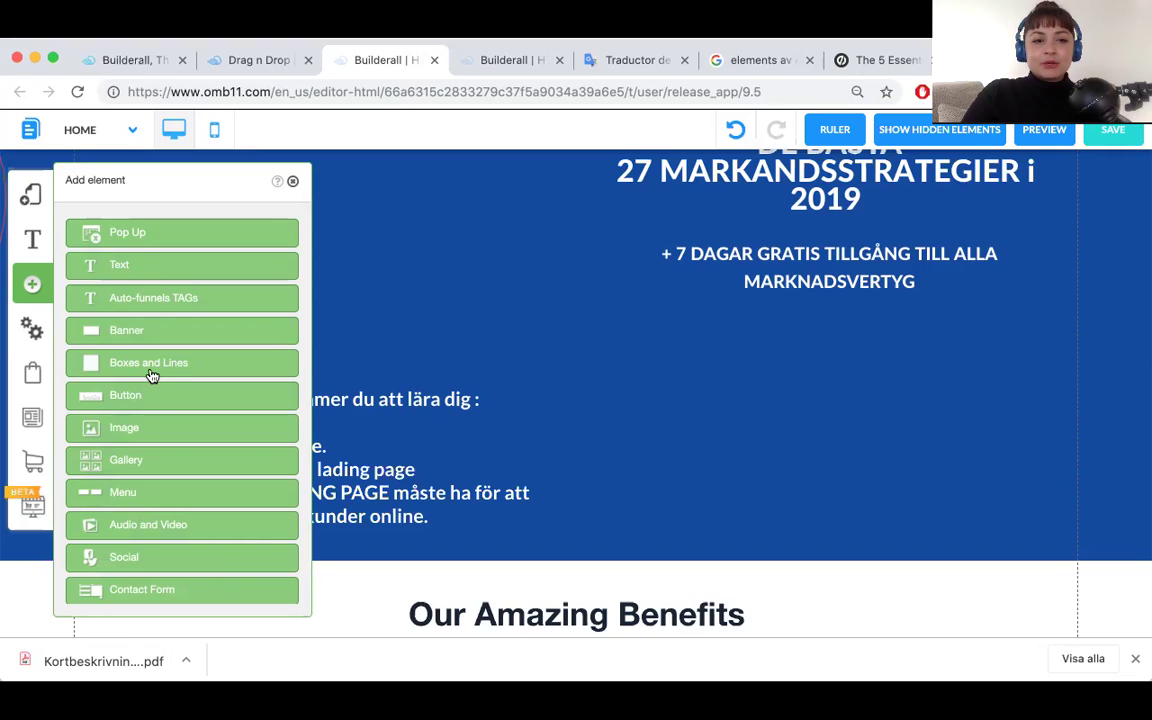
scroll(143, 436, down, 3)
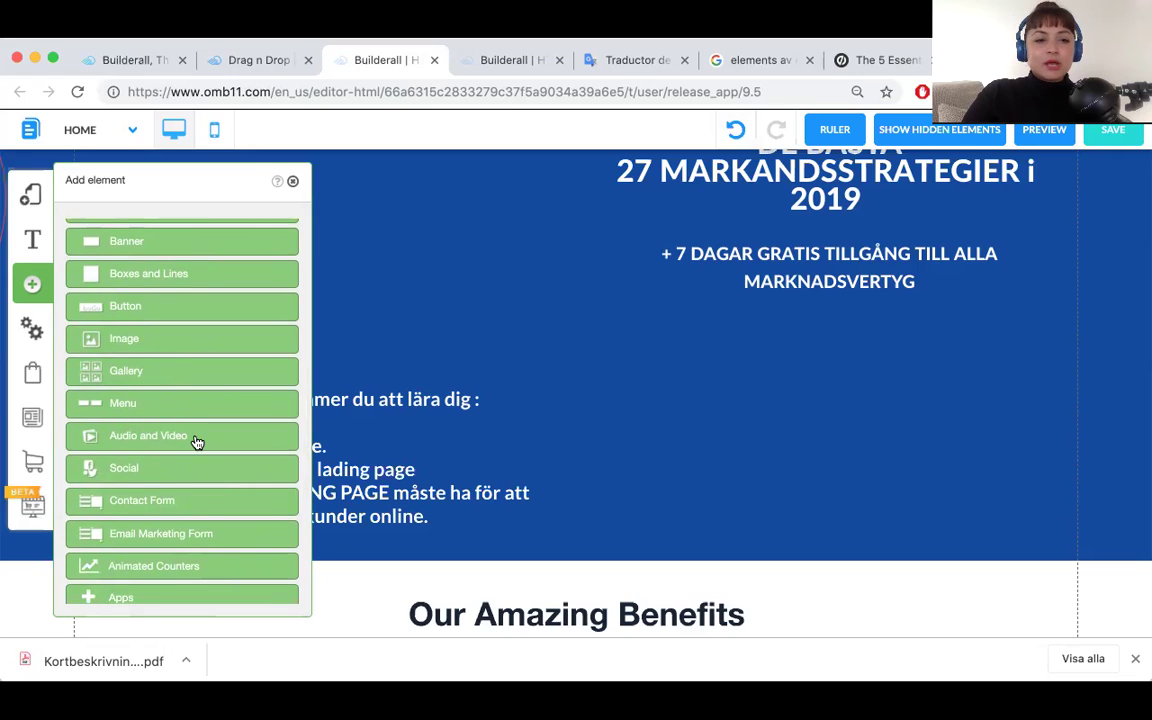
scroll(197, 443, down, 1)
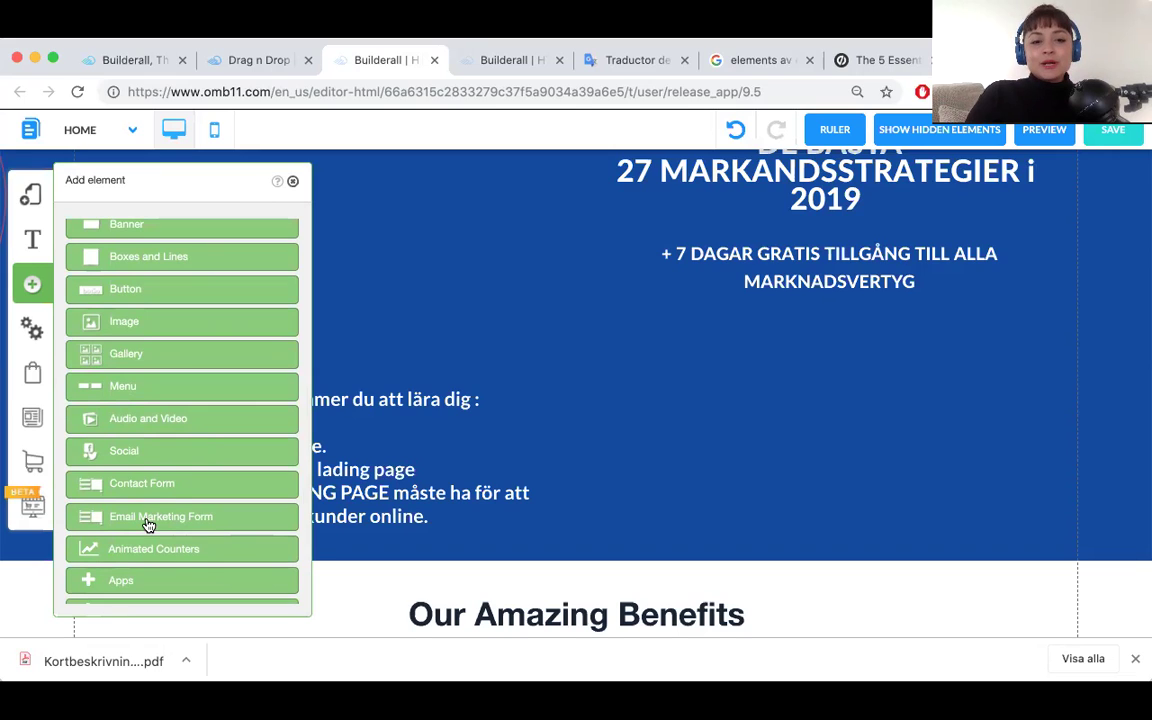
click(147, 524)
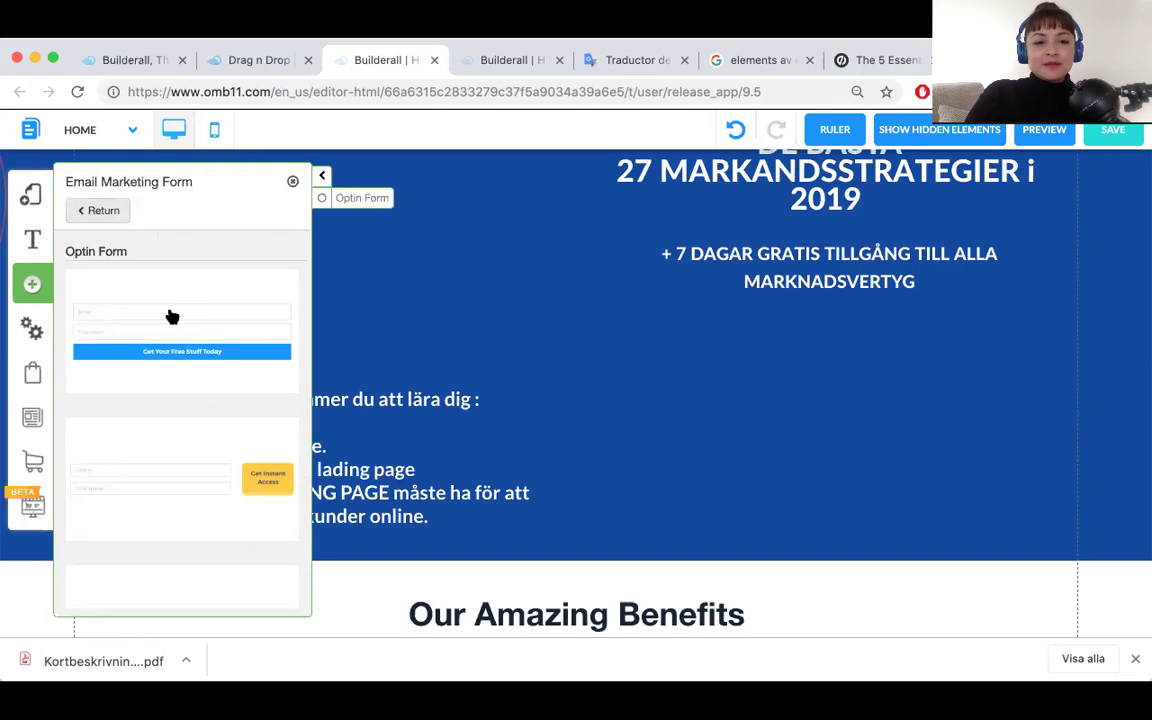
Place the stacked "Get Your Free Stuff Today" opt-in form below the registration text, beside the E-book list.
scroll(156, 332, down, 5)
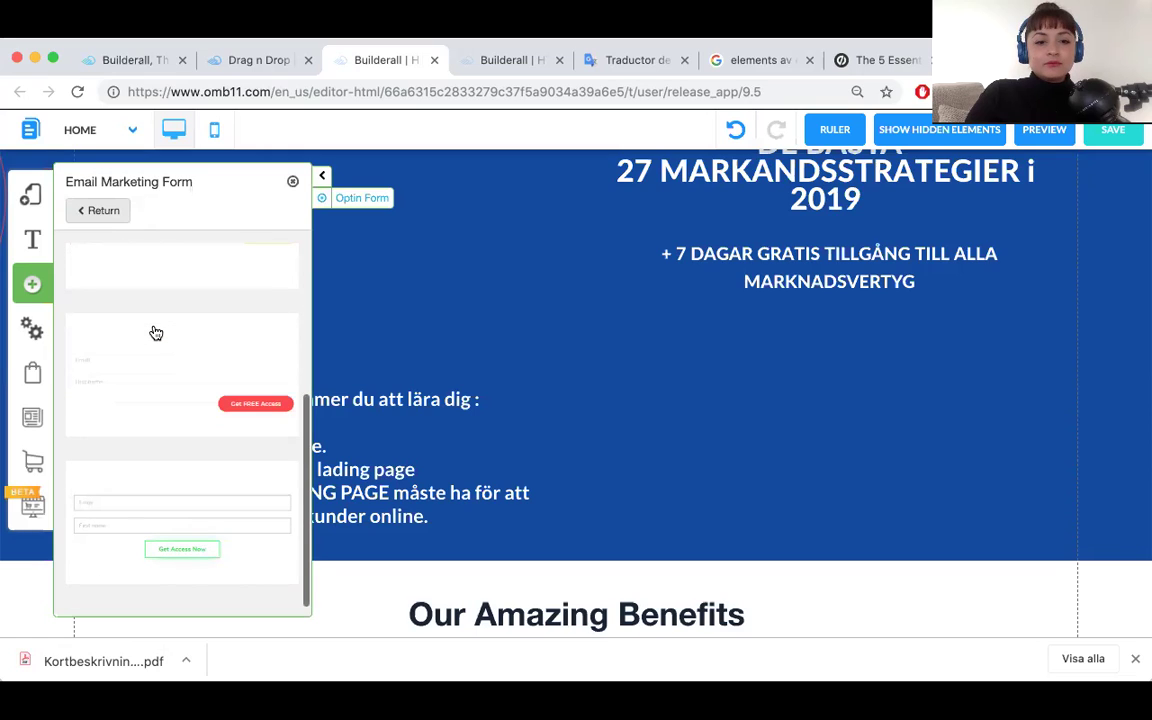
scroll(161, 563, up, 6)
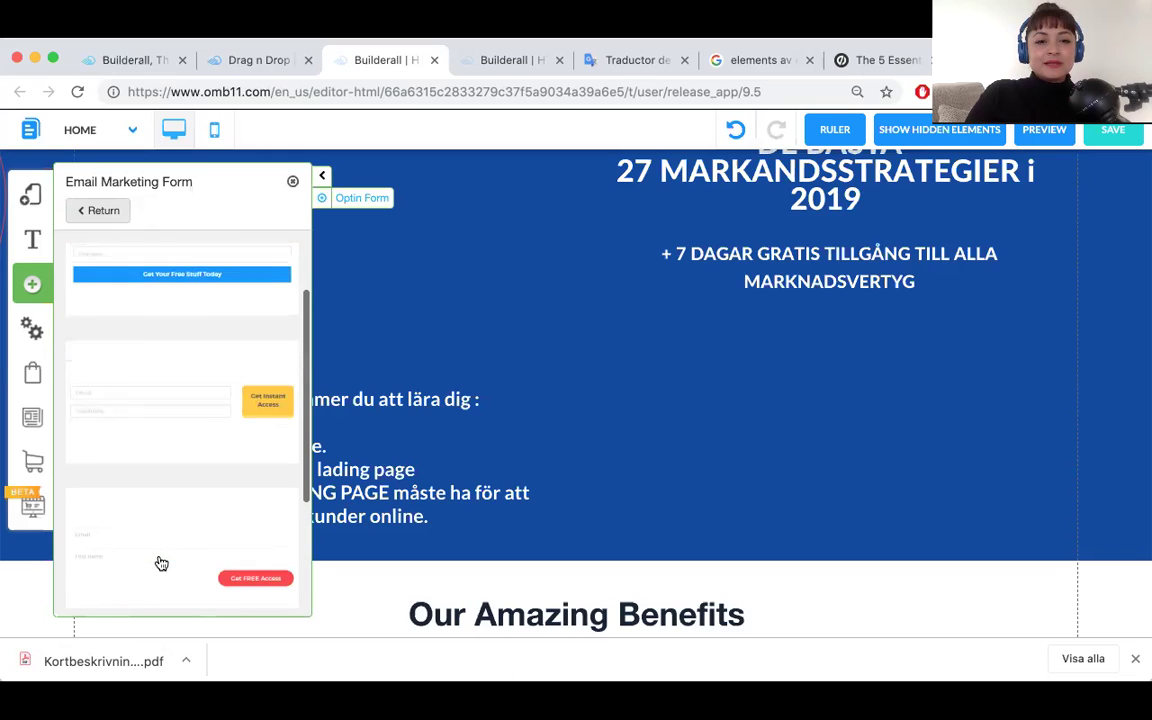
drag(141, 323, 733, 352)
drag(651, 331, 1003, 470)
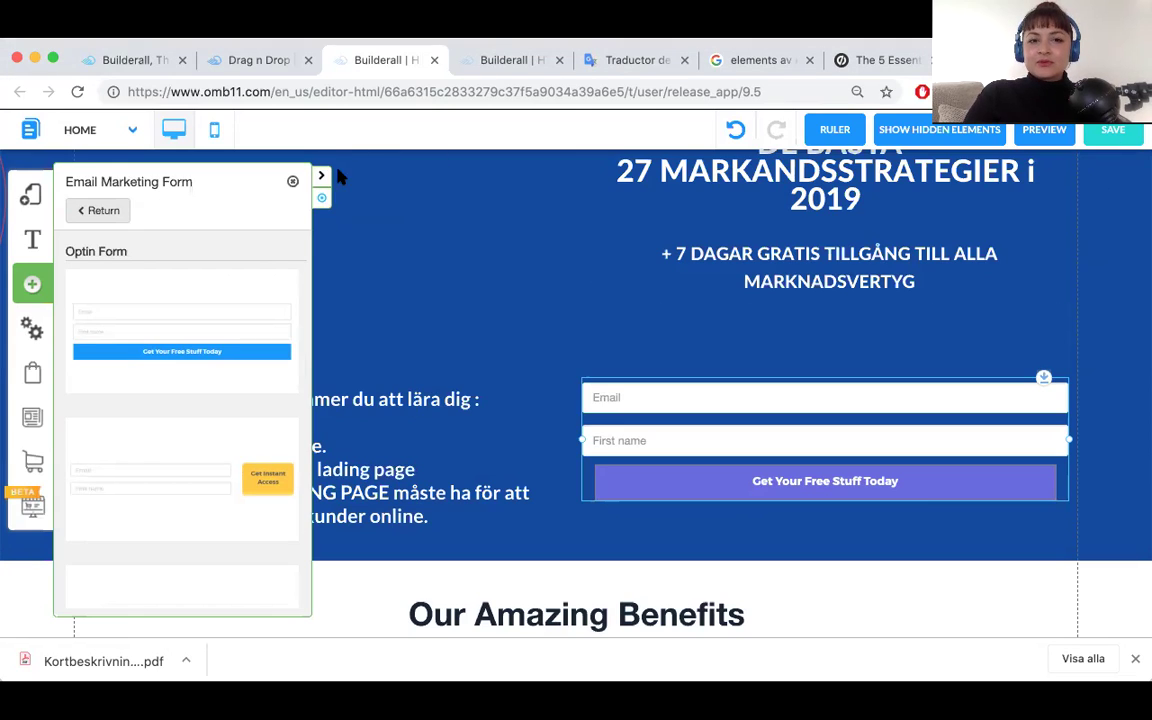
click(535, 249)
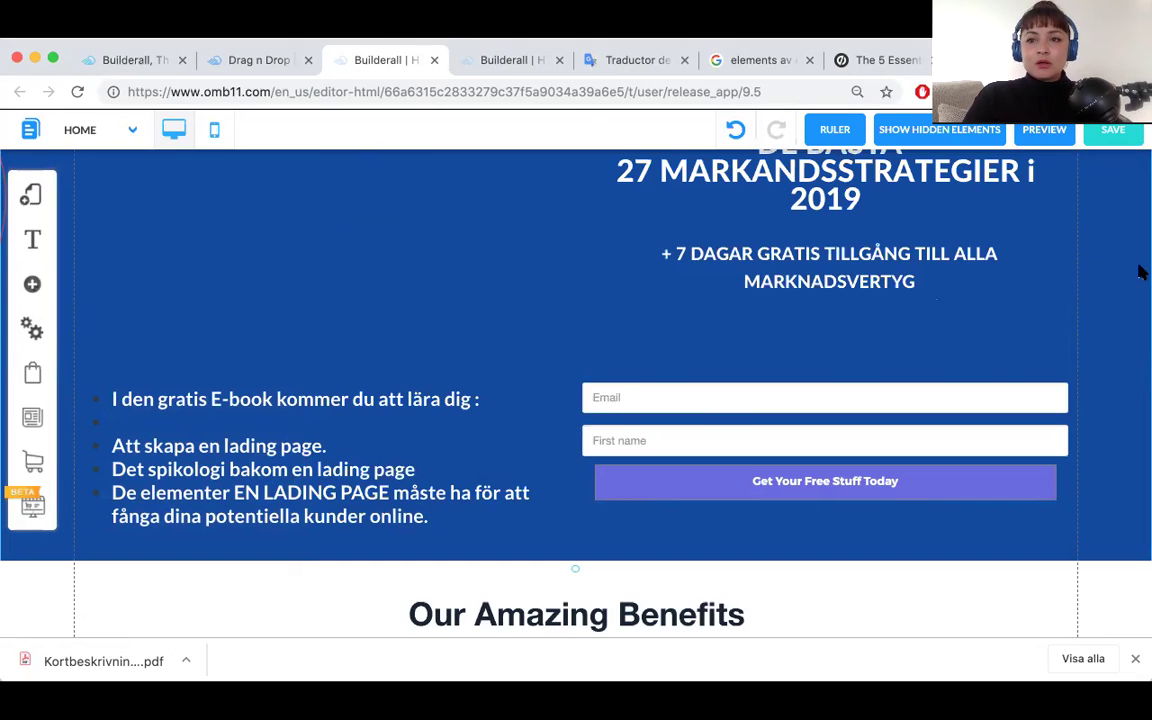
Register the site under the name YOUTUBEIMPACTODIGITALSVERIGE and save the changes to the default layout and Home page.
click(1108, 135)
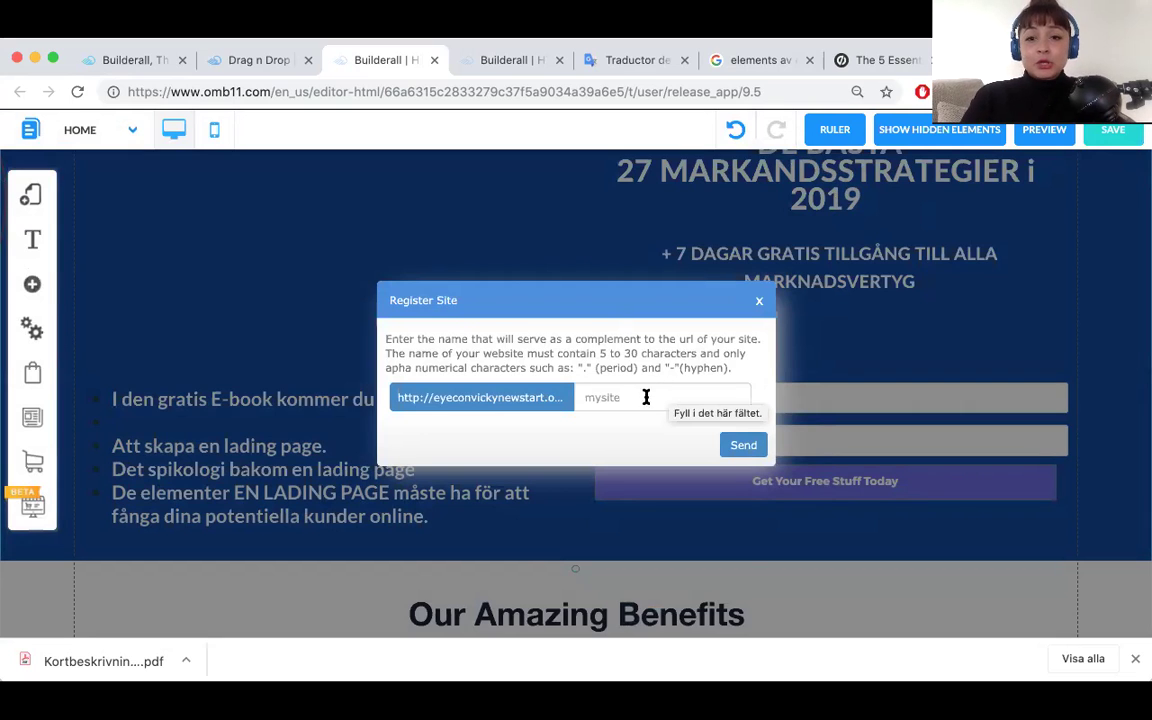
click(619, 397)
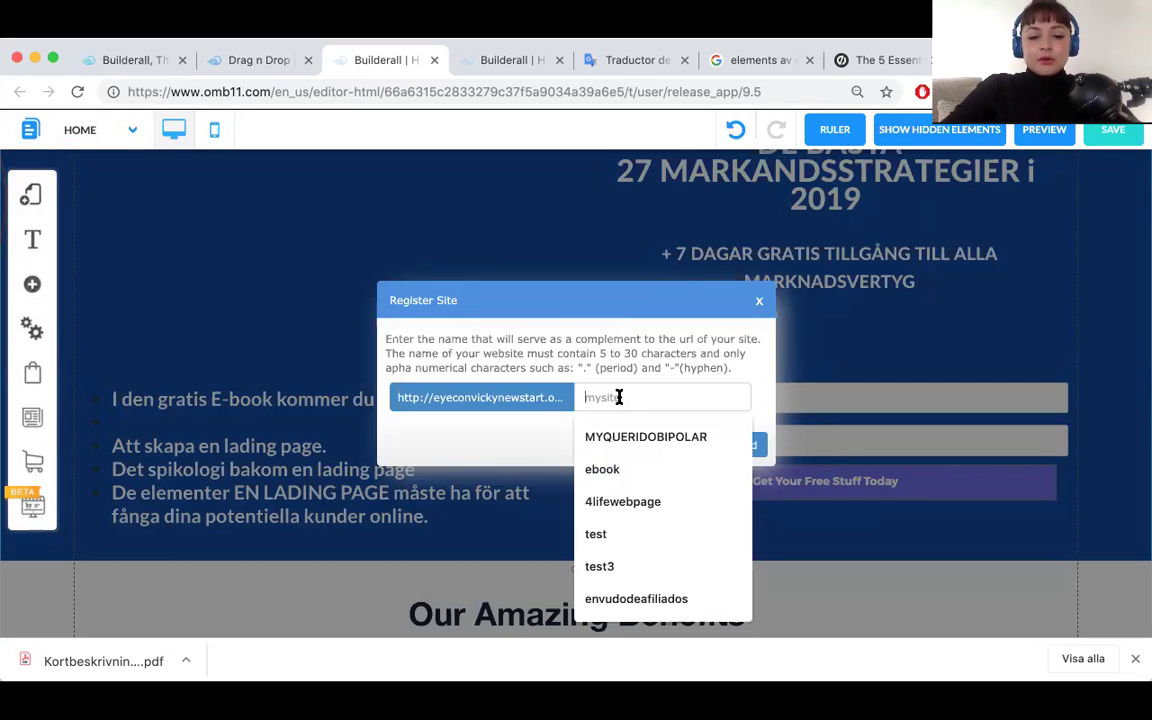
text(yo)
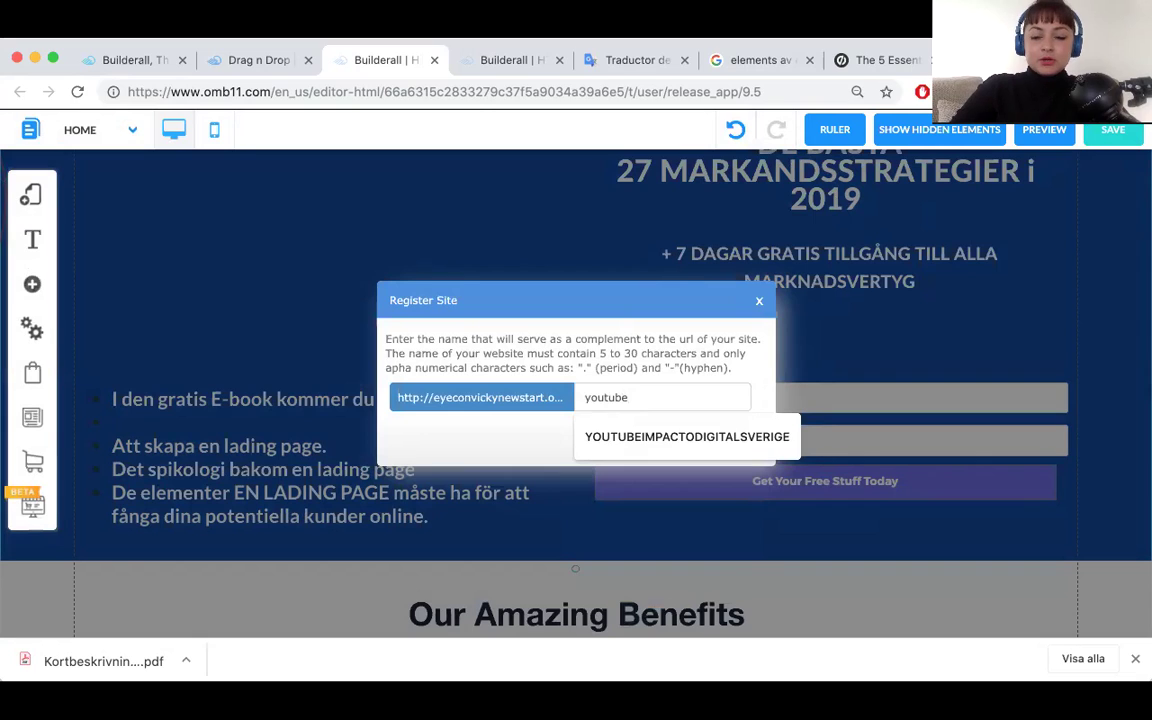
text(utube)
key(Down)
key(Return)
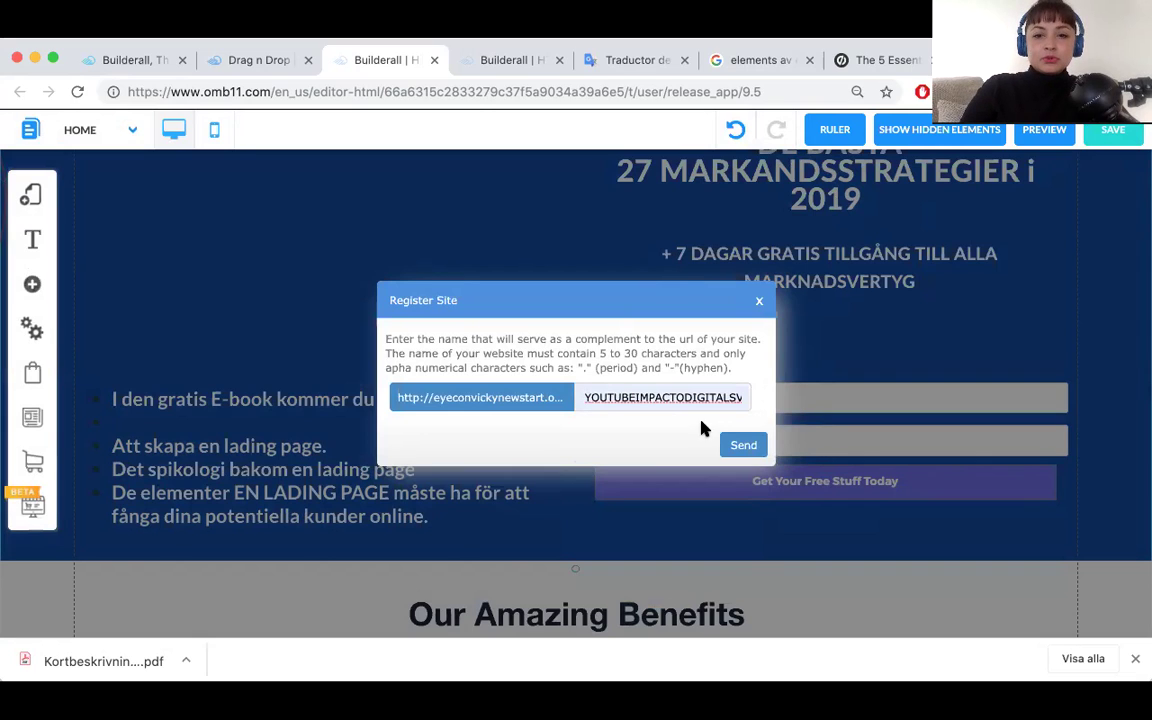
click(742, 445)
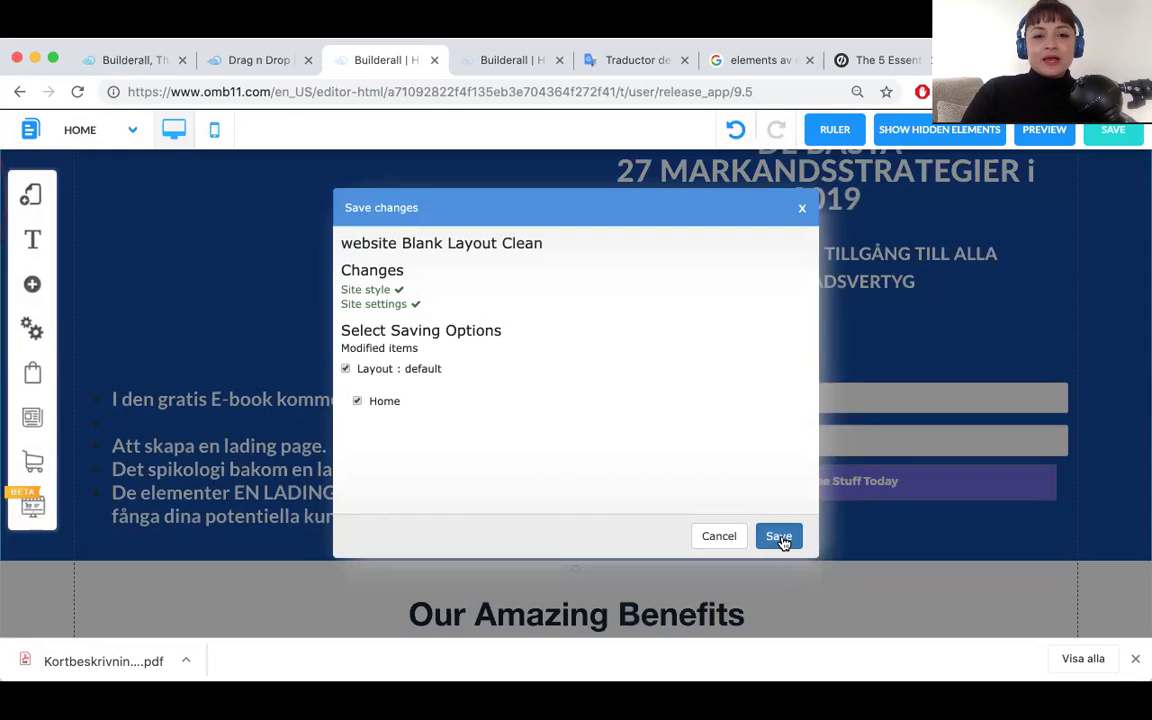
click(779, 537)
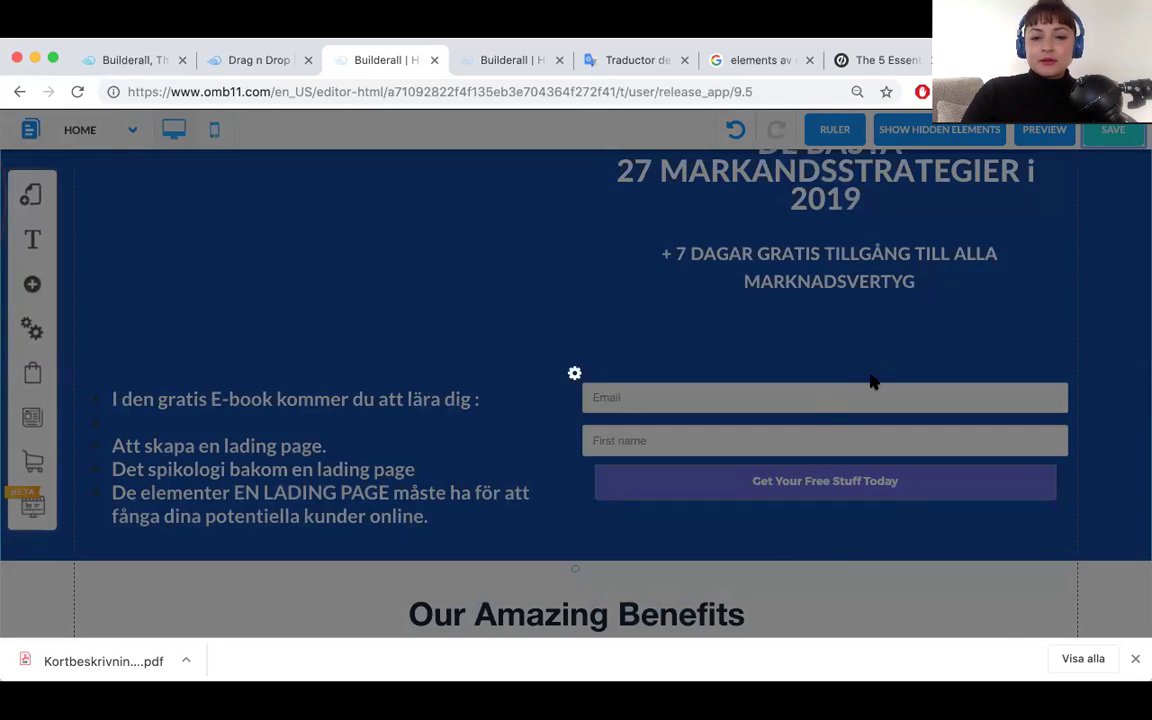
click(677, 333)
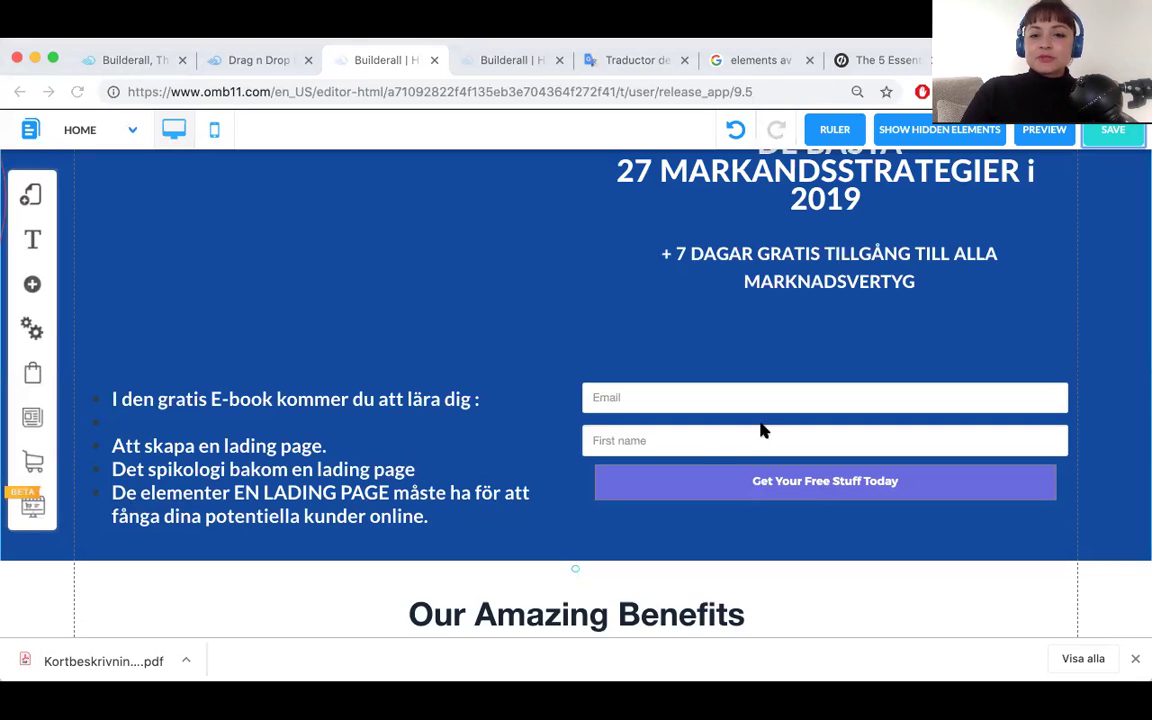
Move the opt-in form slightly lower in the dark blue banner and preview the page.
click(708, 443)
drag(704, 448, 706, 449)
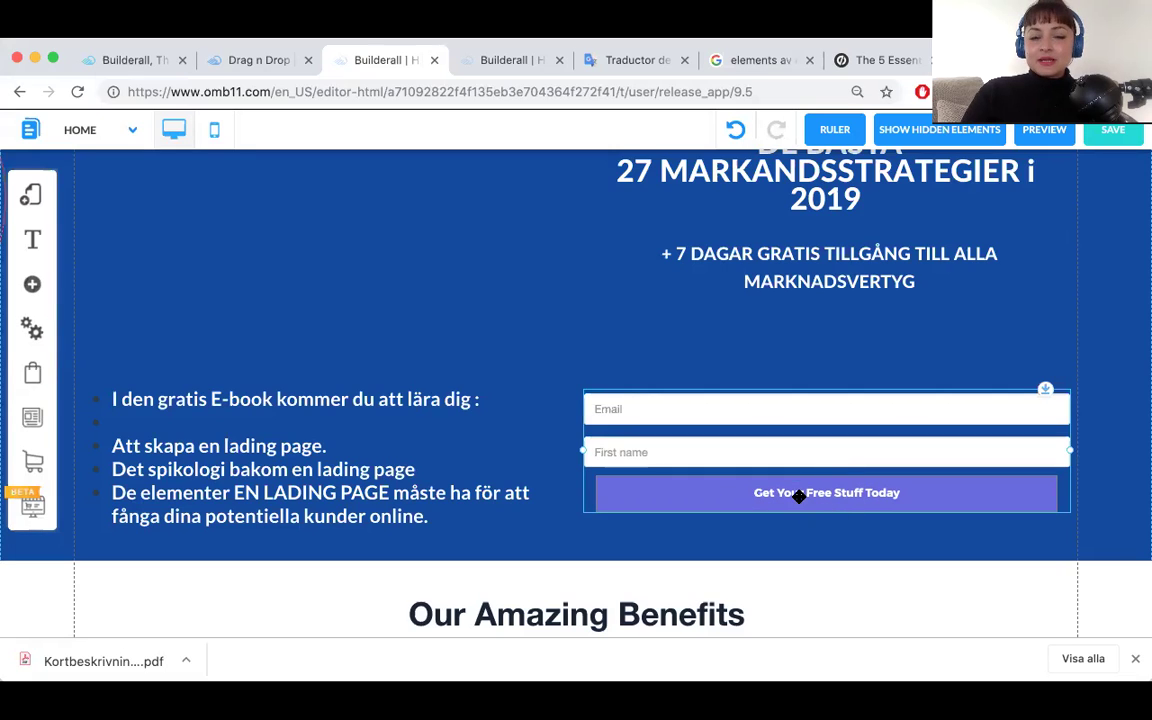
scroll(1061, 208, up, 2)
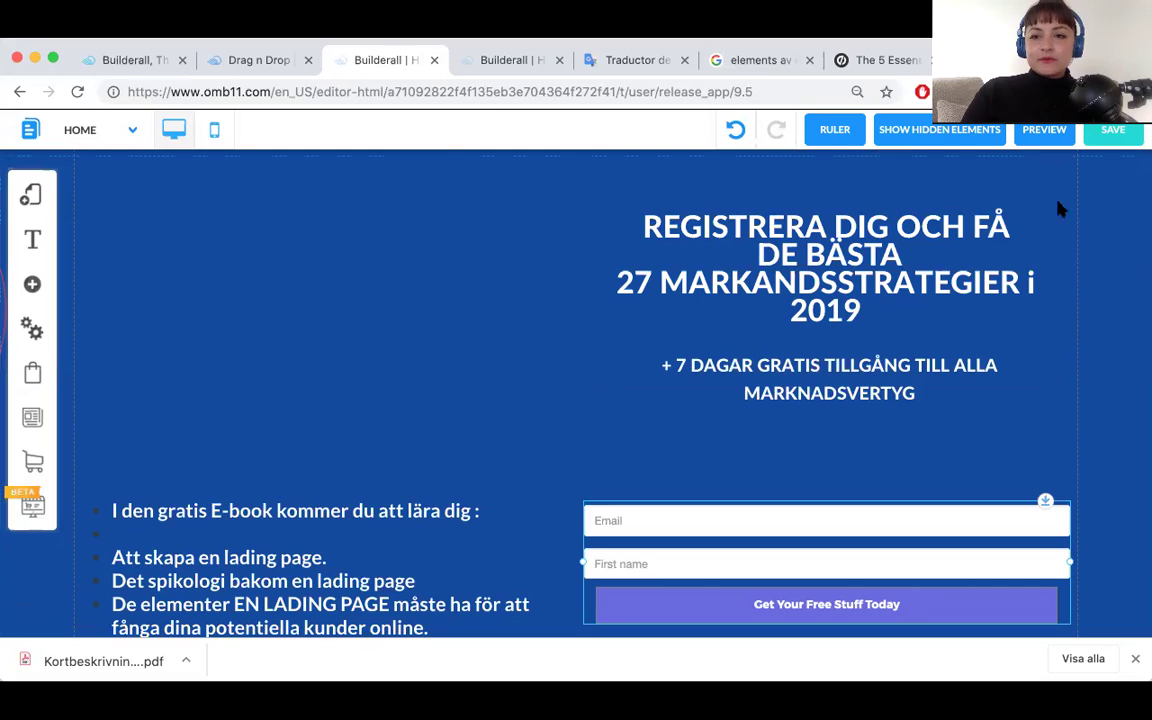
click(1044, 130)
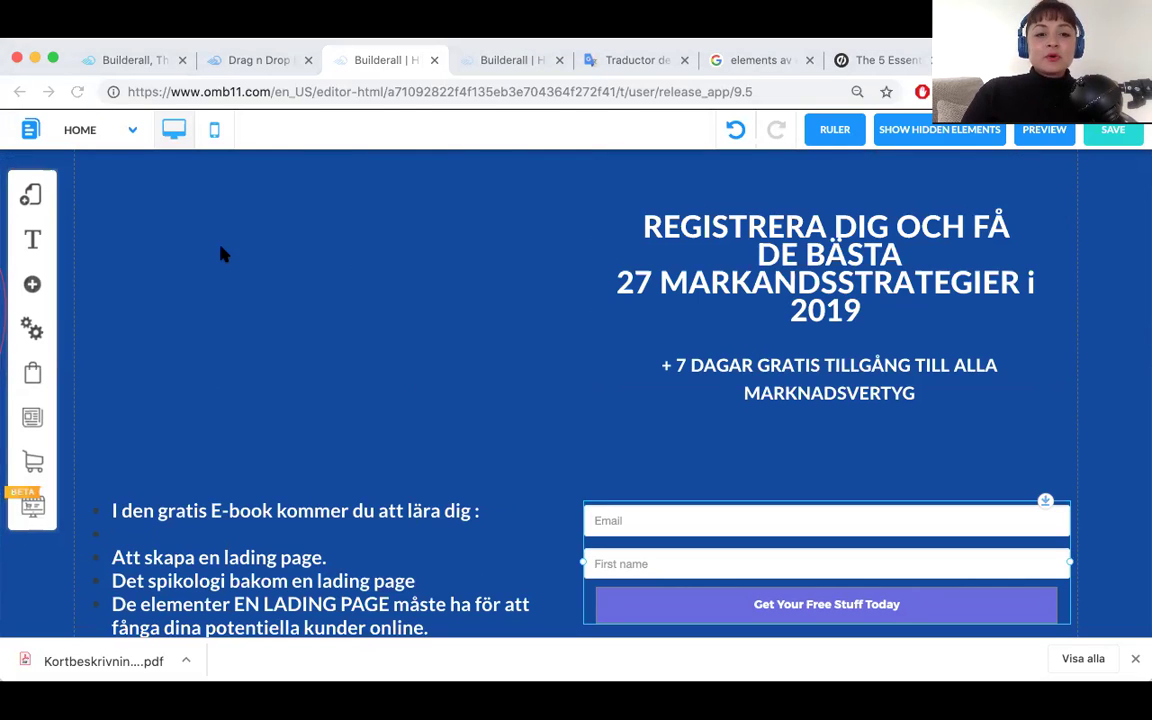
Add a plain image element, shrink it to about 466 px wide and place it above the E-book list.
click(32, 284)
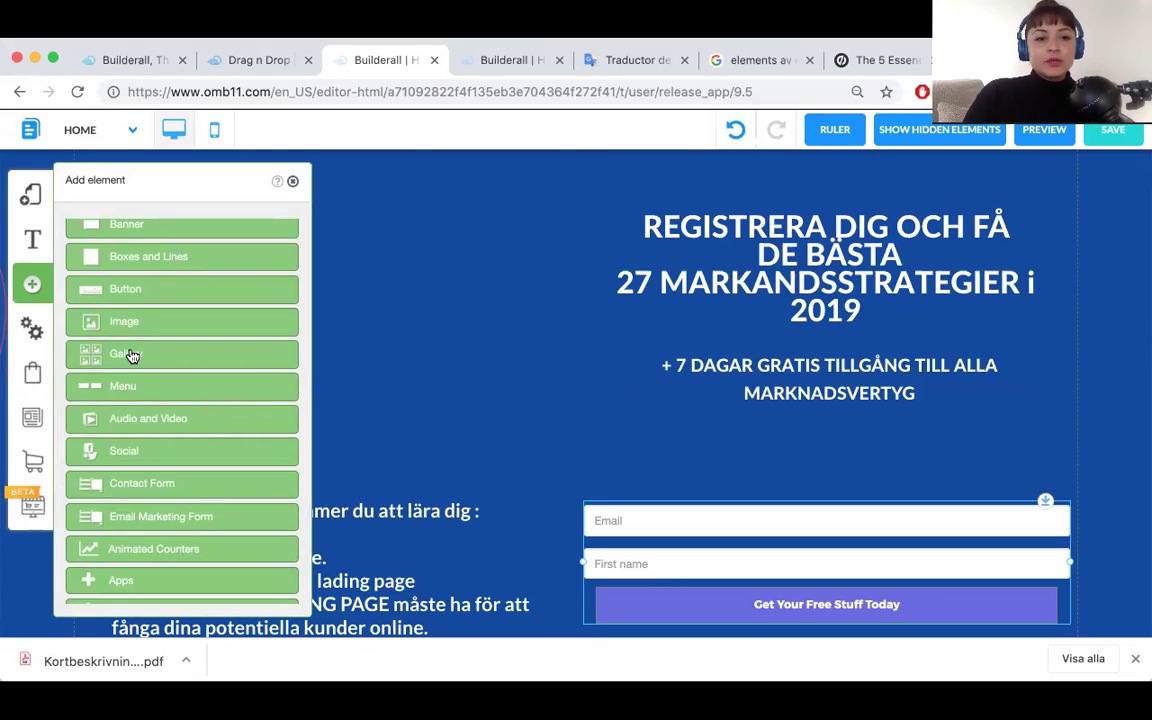
scroll(150, 323, up, 2)
scroll(150, 323, up, 1)
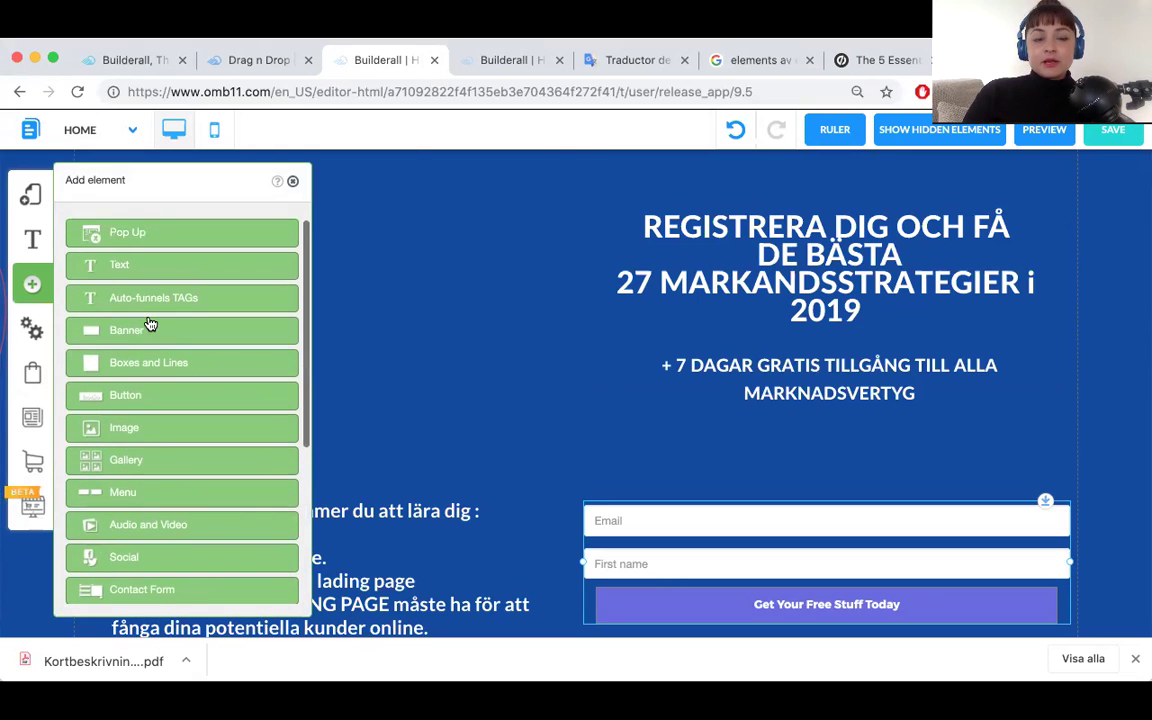
click(133, 426)
click(237, 372)
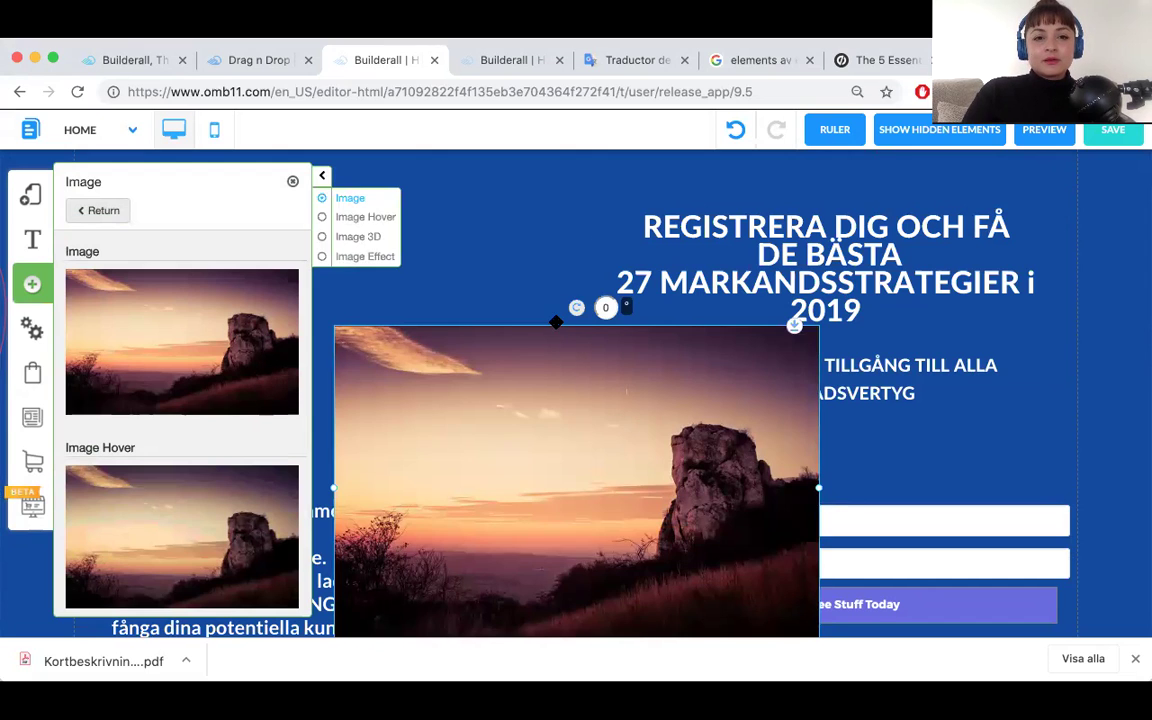
click(509, 244)
drag(622, 476, 325, 254)
drag(568, 310, 460, 322)
drag(211, 279, 235, 295)
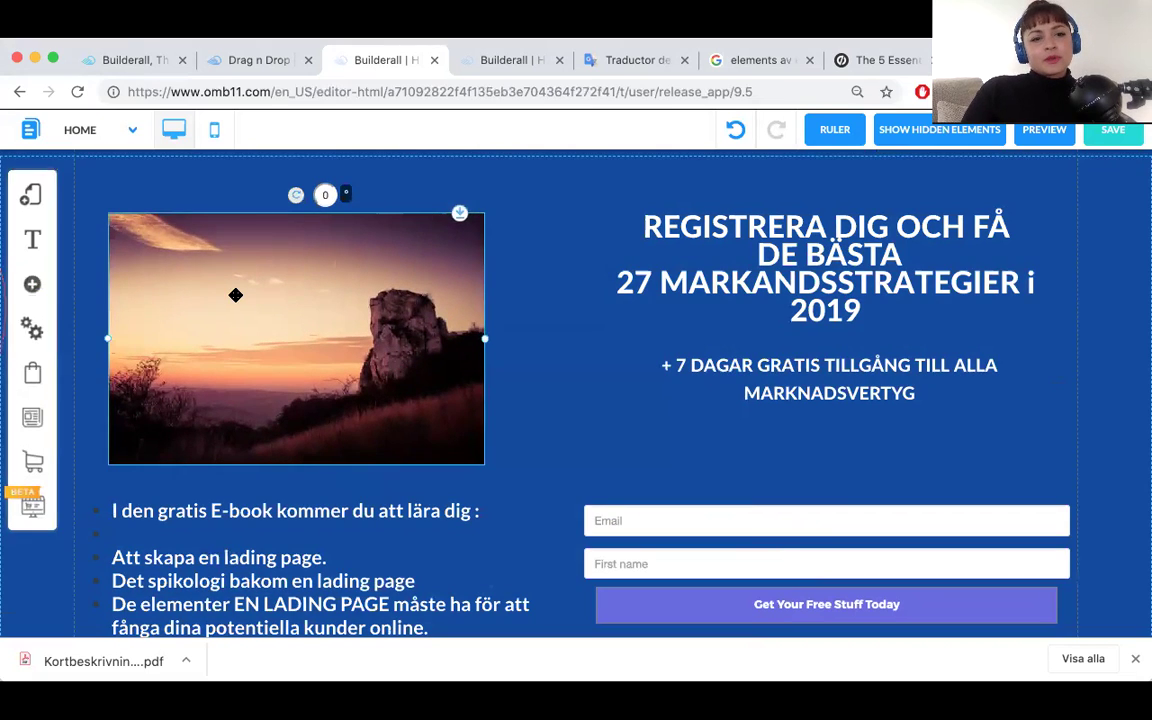
Replace the placeholder picture with the book cover from My Files and enlarge it to fill the space above the E-book list.
click(311, 286)
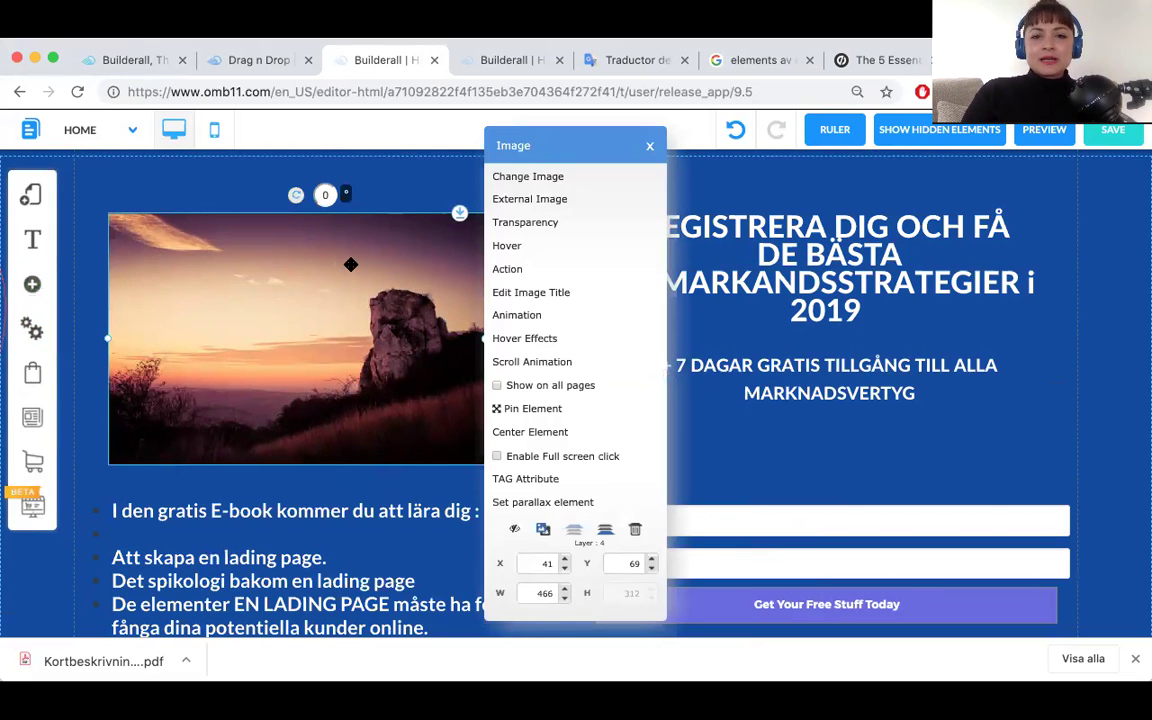
click(521, 180)
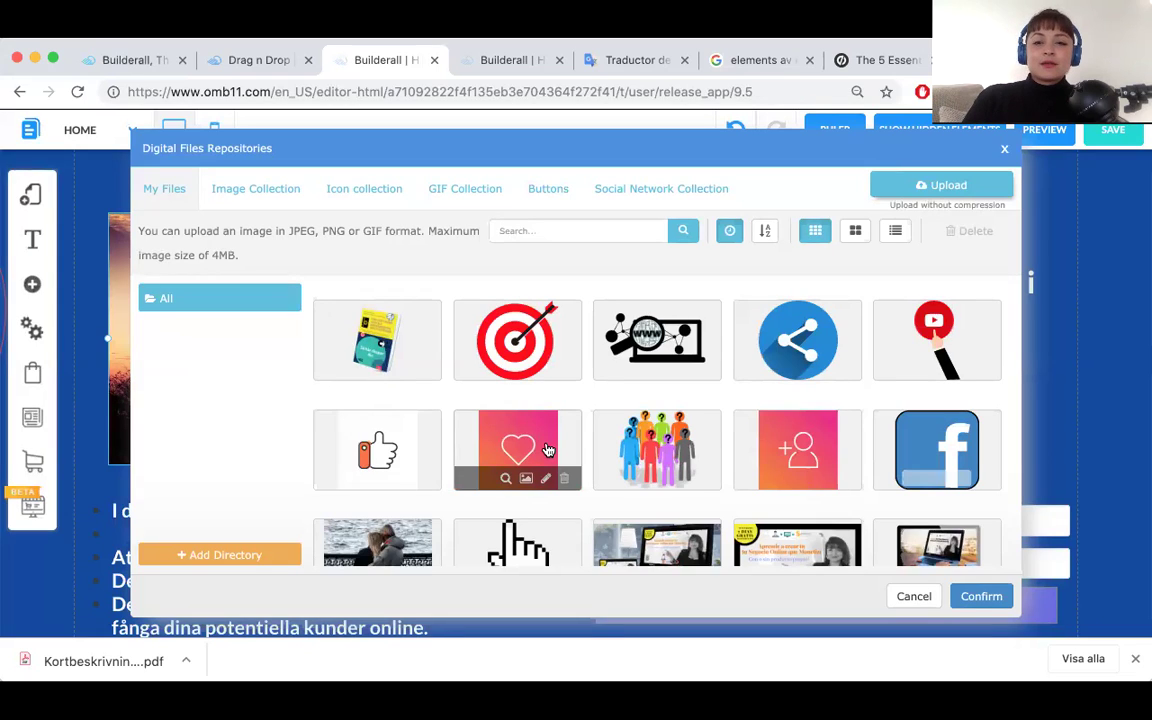
click(377, 340)
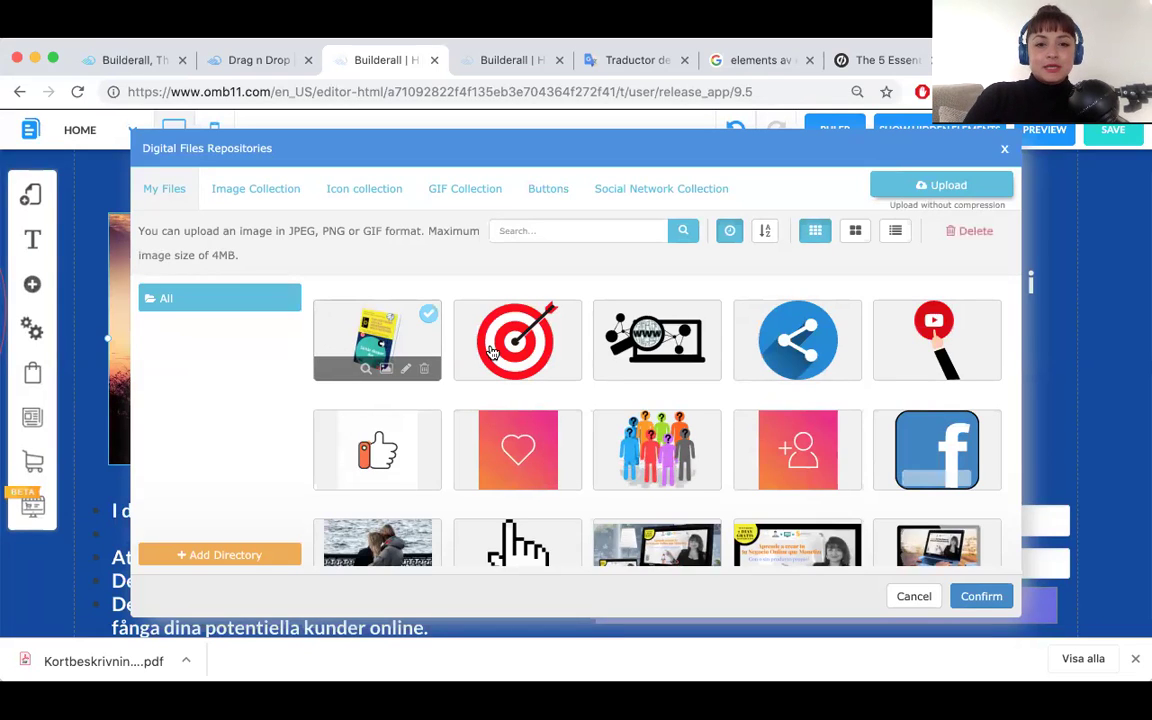
click(984, 598)
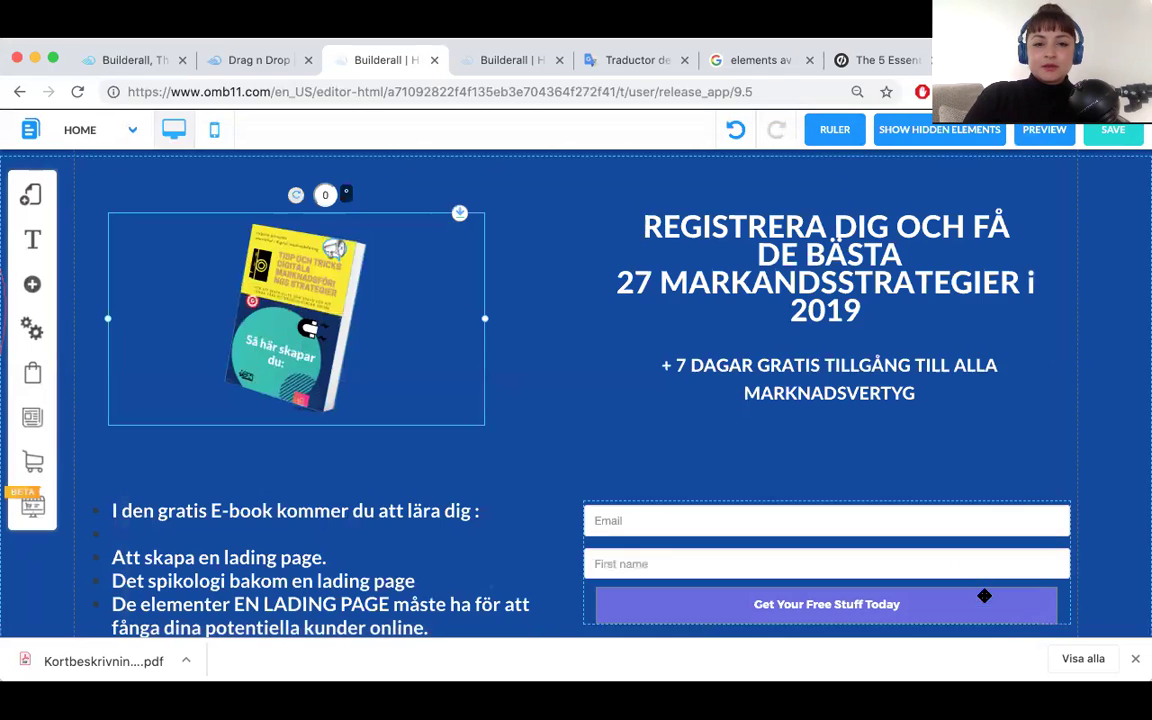
drag(484, 323, 658, 357)
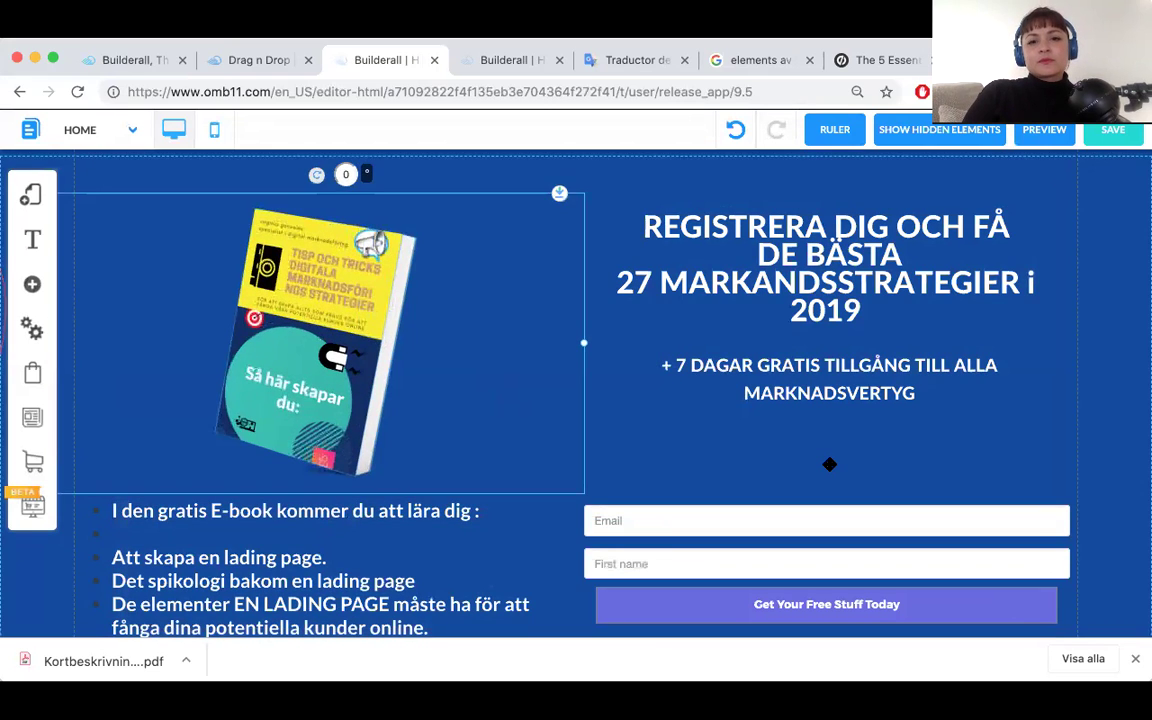
click(829, 465)
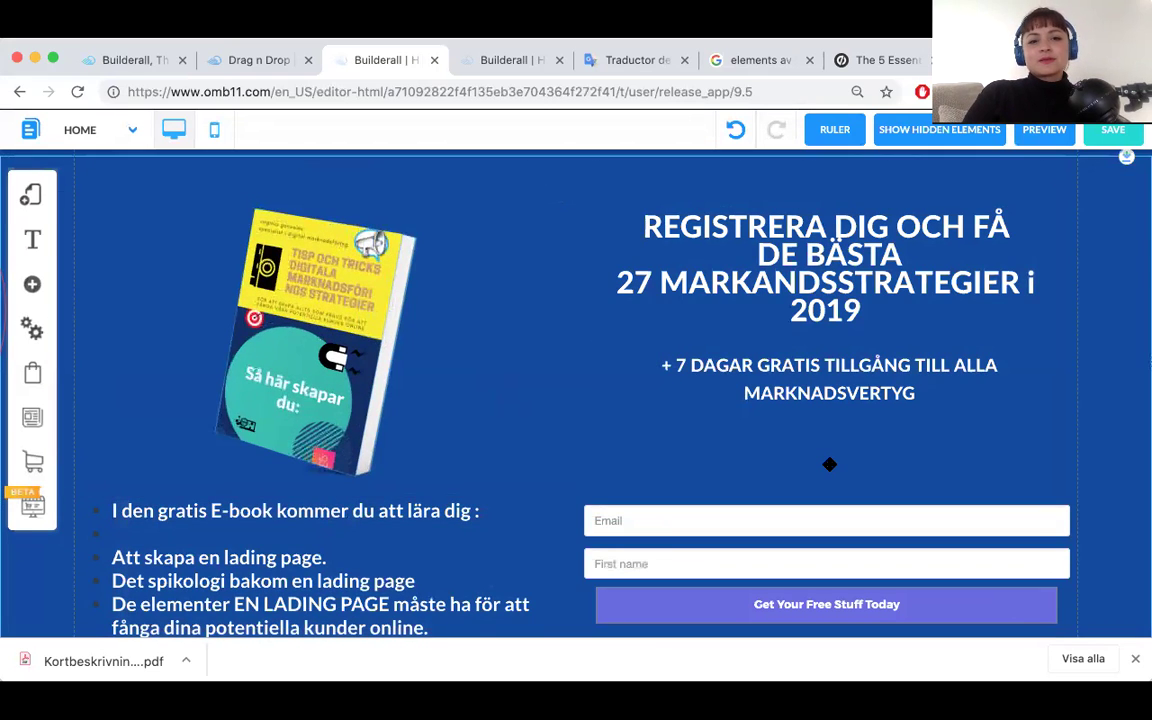
Review the page layout from the yellow headline banner down through the sections below the blue banner.
scroll(829, 465, up, 2)
scroll(829, 465, down, 5)
scroll(829, 465, up, 5)
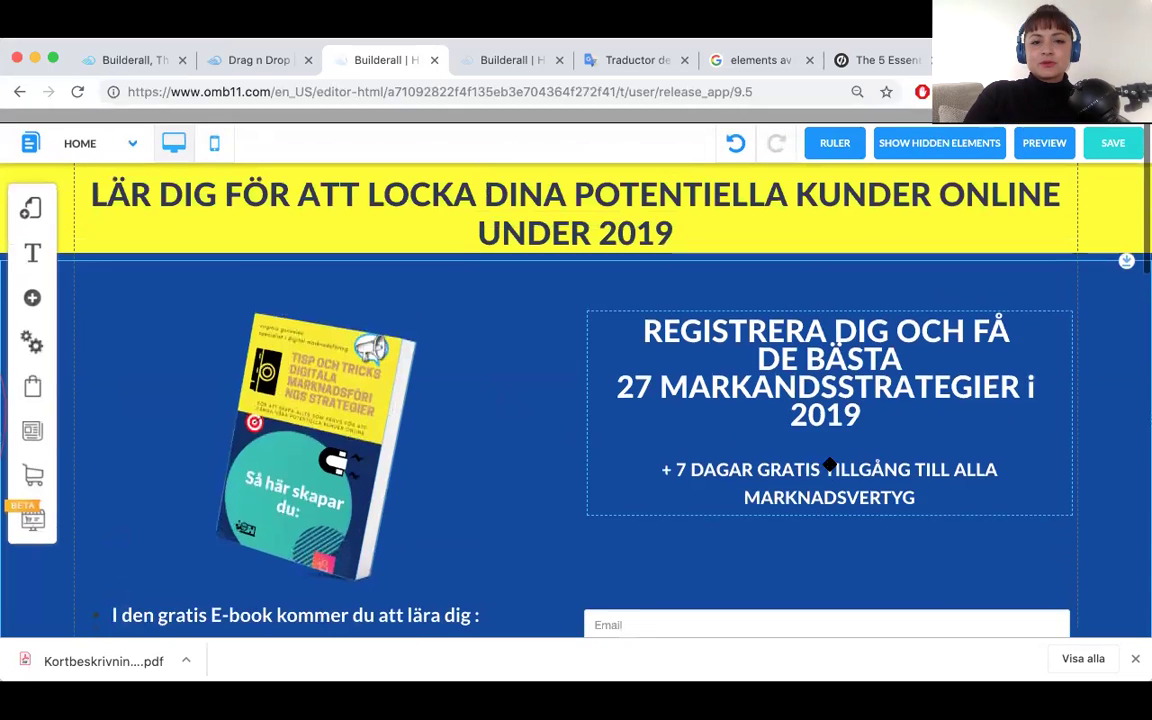
scroll(887, 368, down, 1)
scroll(892, 373, down, 10)
scroll(892, 373, down, 2)
scroll(892, 373, up, 10)
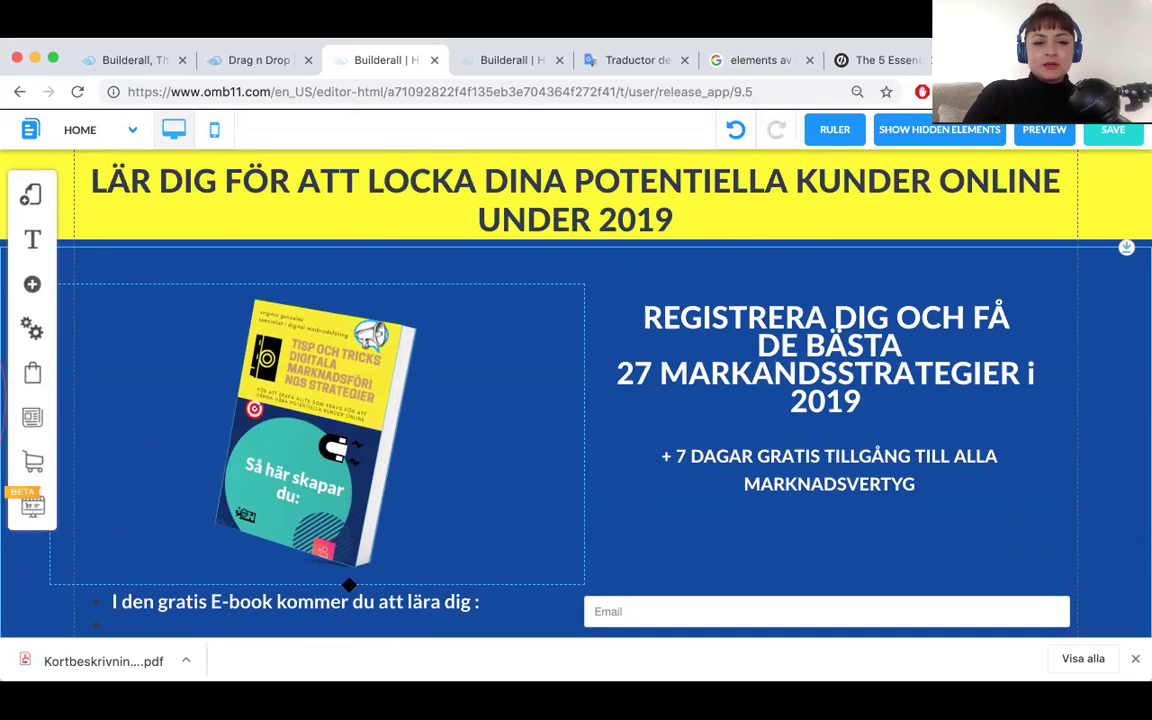
Add a second image element about 192 px wide and place it between the book cover and the opt-in form.
scroll(350, 580, down, 3)
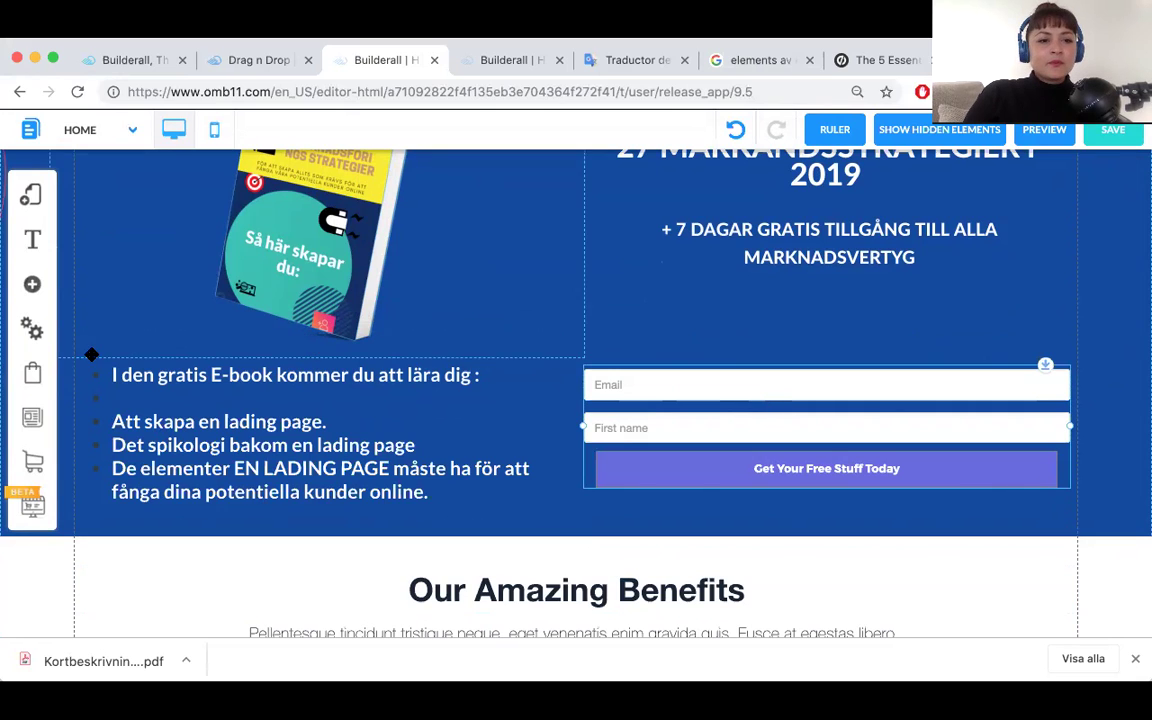
click(34, 286)
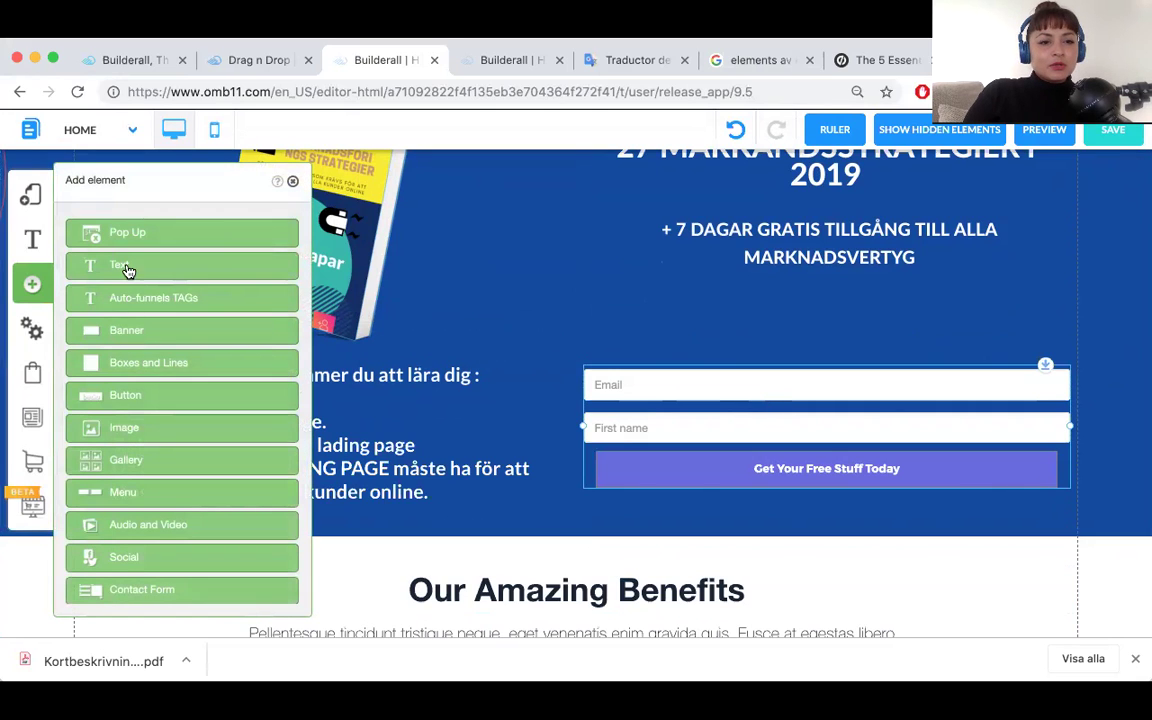
click(141, 430)
click(146, 339)
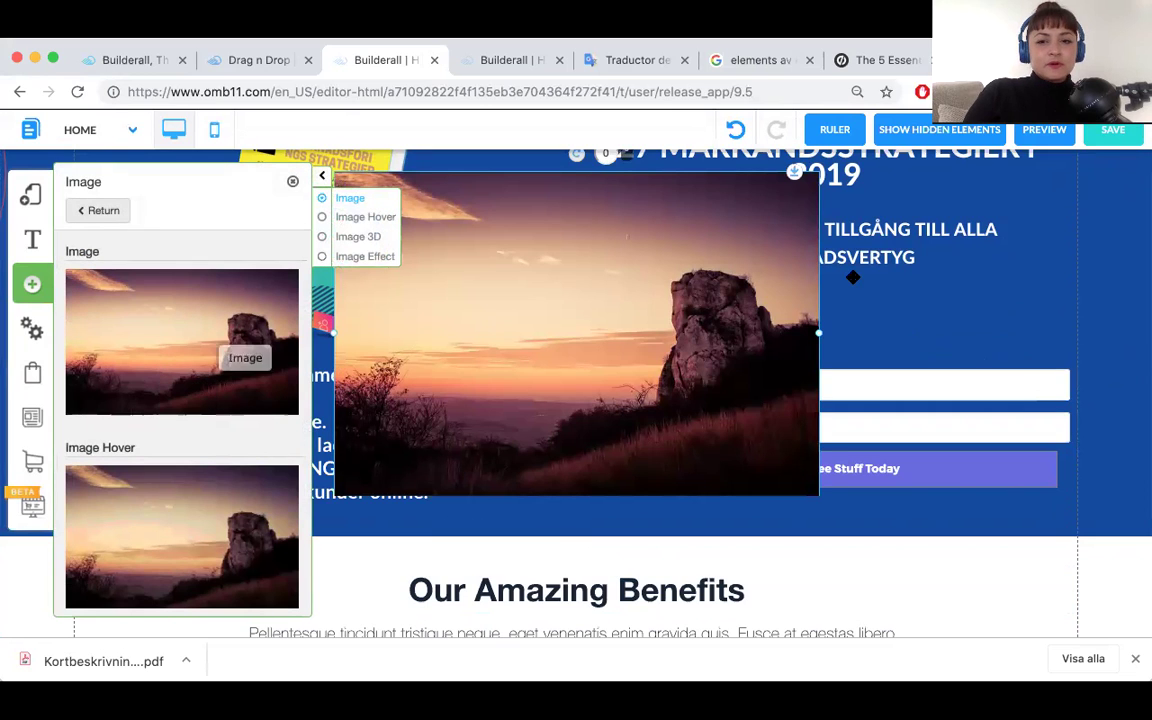
drag(818, 340, 491, 311)
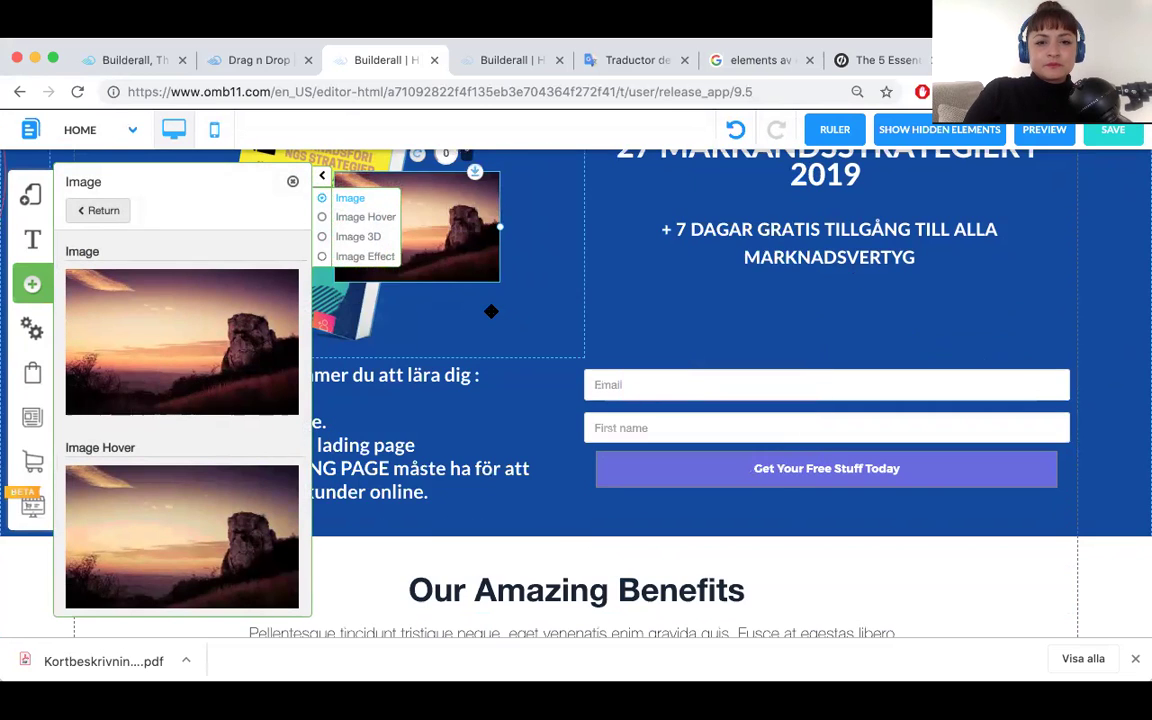
drag(442, 262, 508, 373)
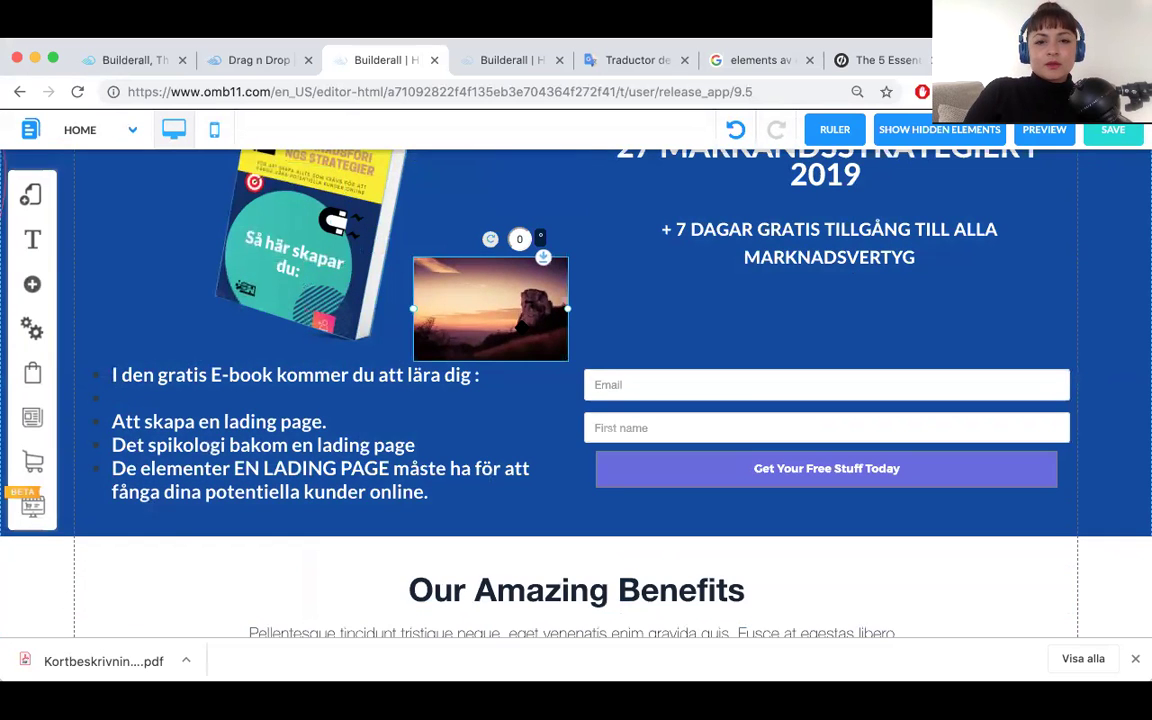
drag(462, 284, 462, 264)
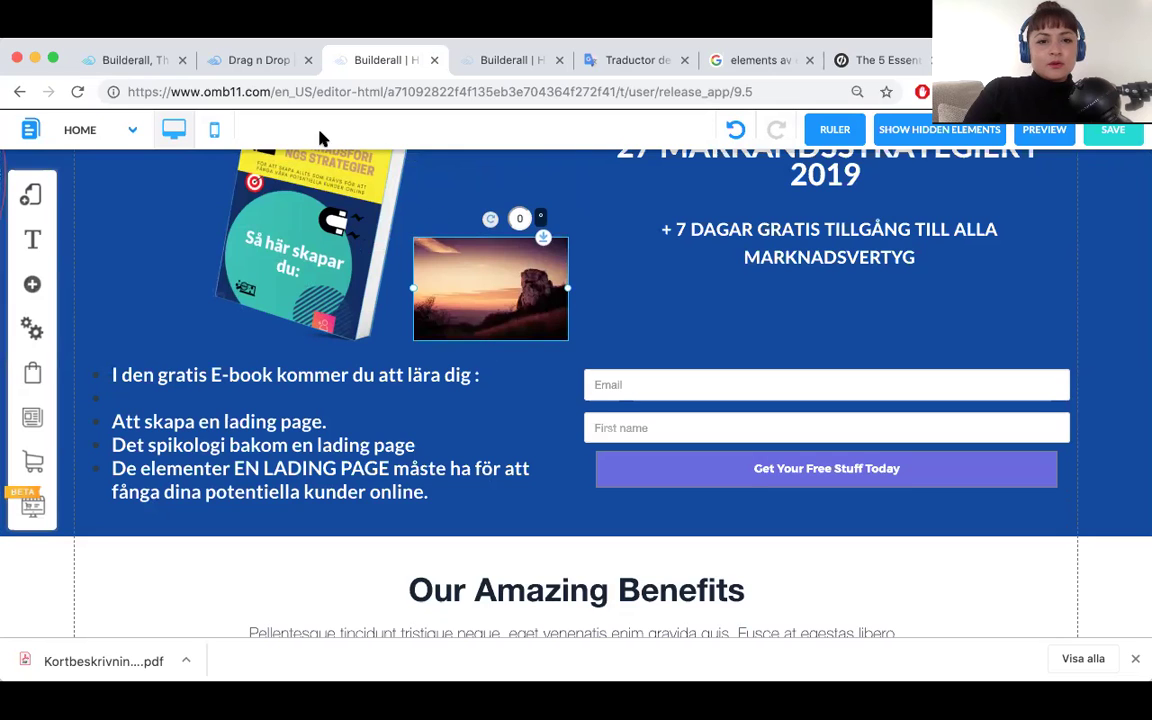
Replace the small placeholder picture with the red curved arrow from My Files.
right_click(471, 277)
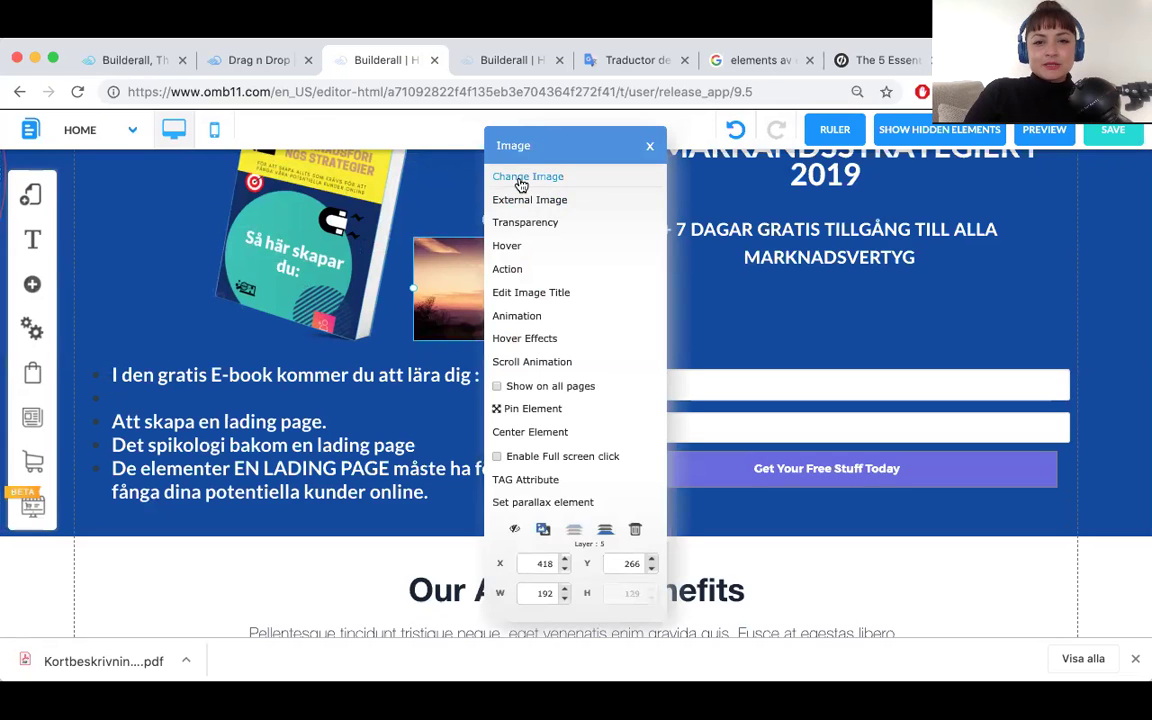
click(522, 177)
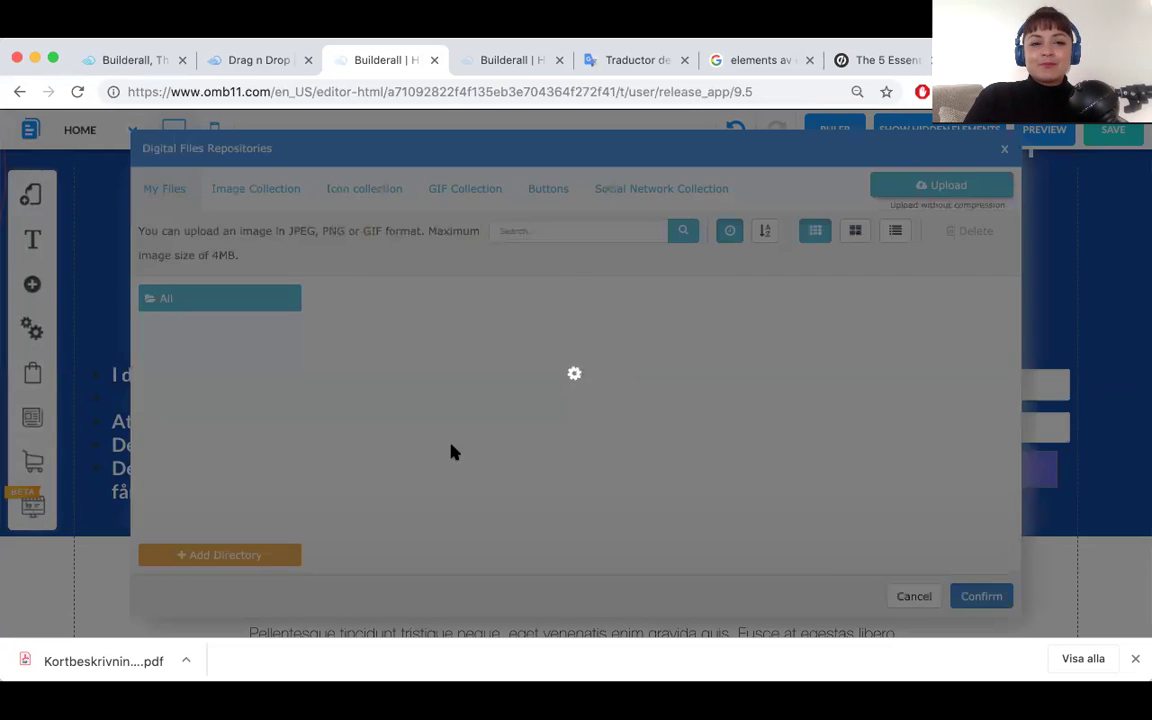
scroll(713, 376, down, 3)
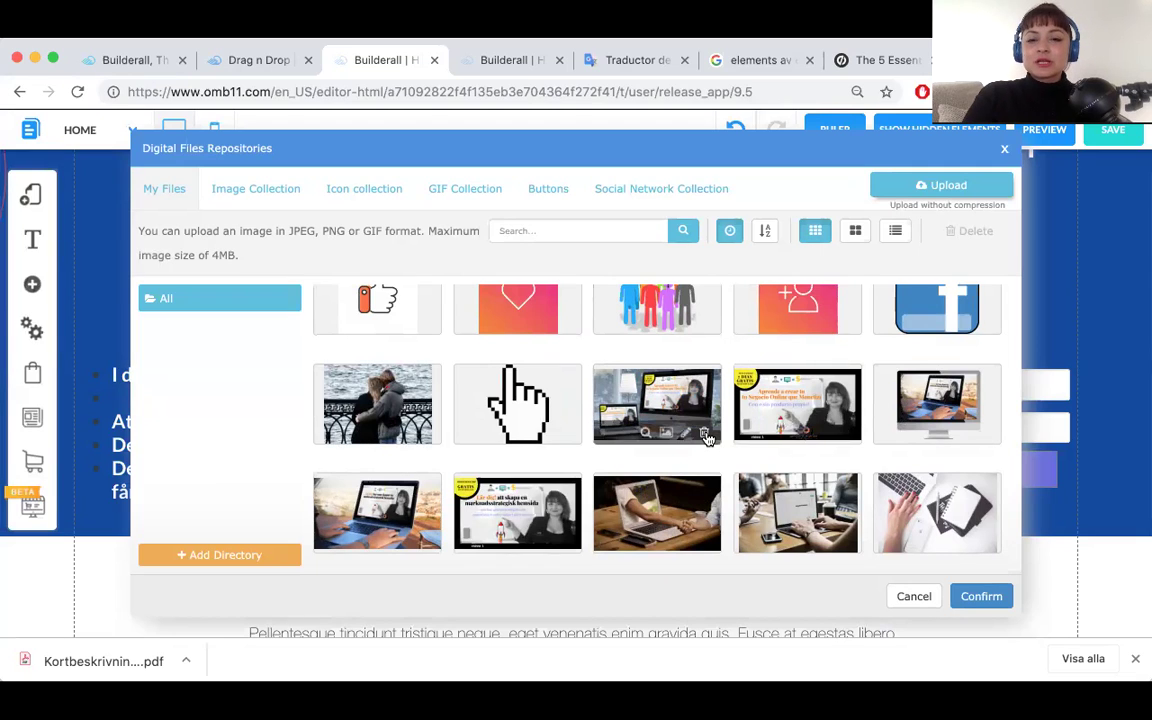
scroll(706, 438, down, 2)
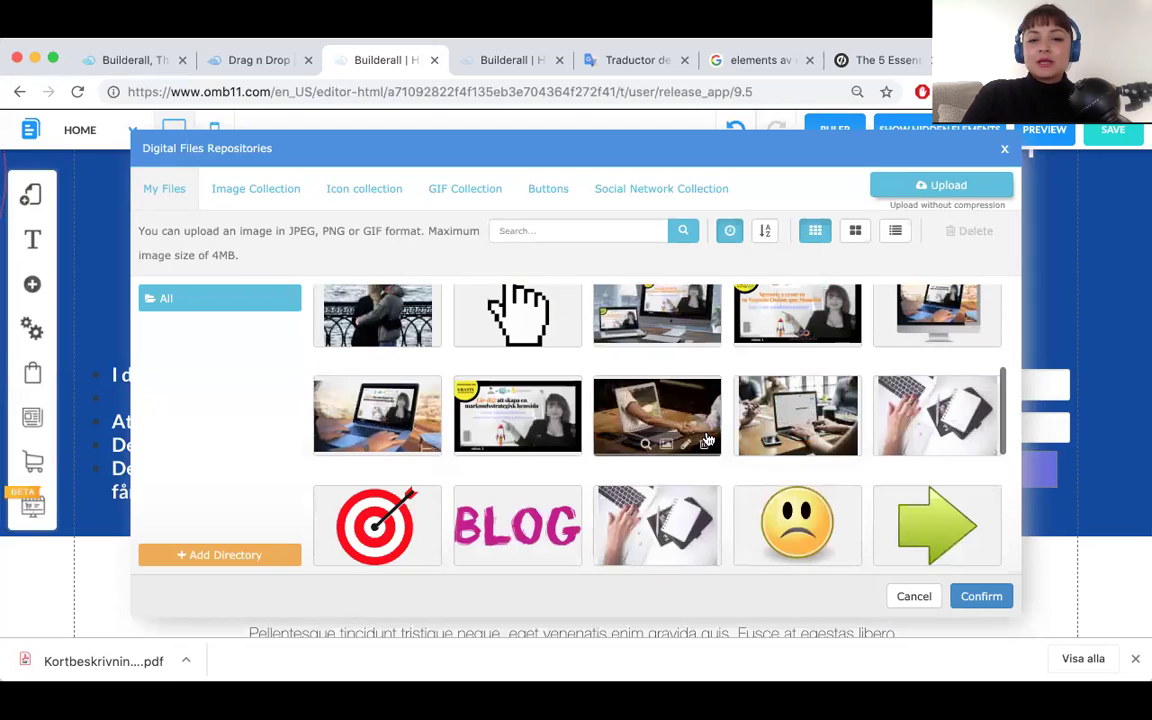
scroll(708, 440, down, 3)
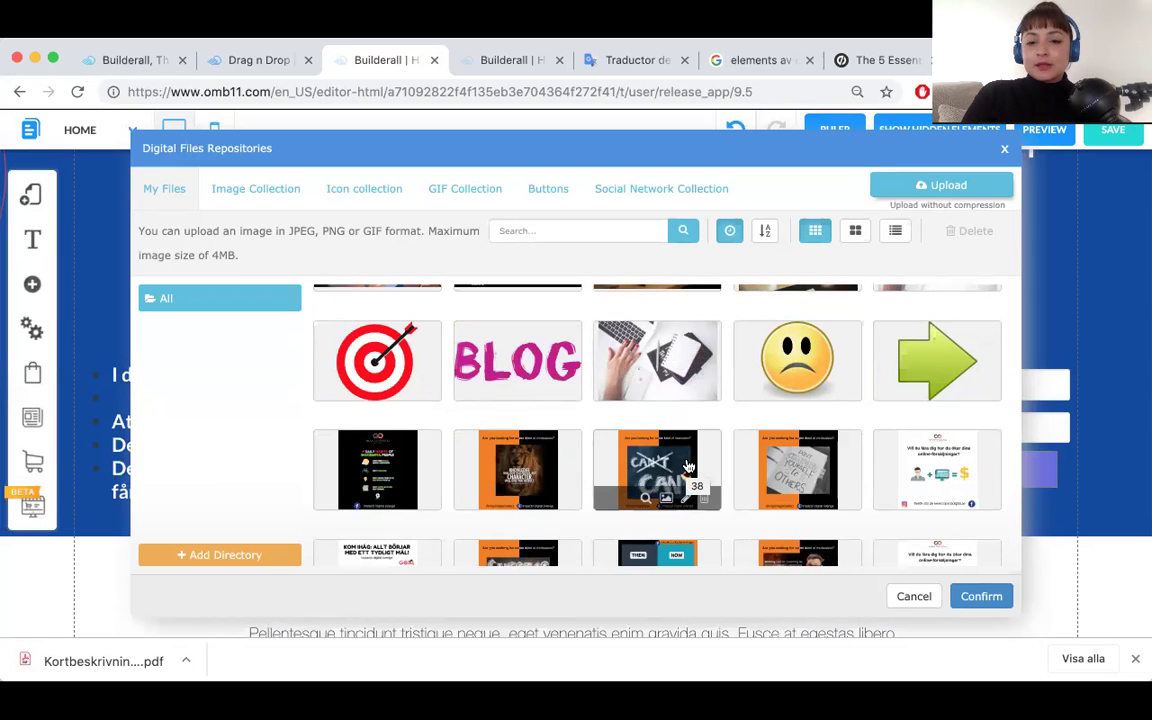
scroll(655, 475, down, 3)
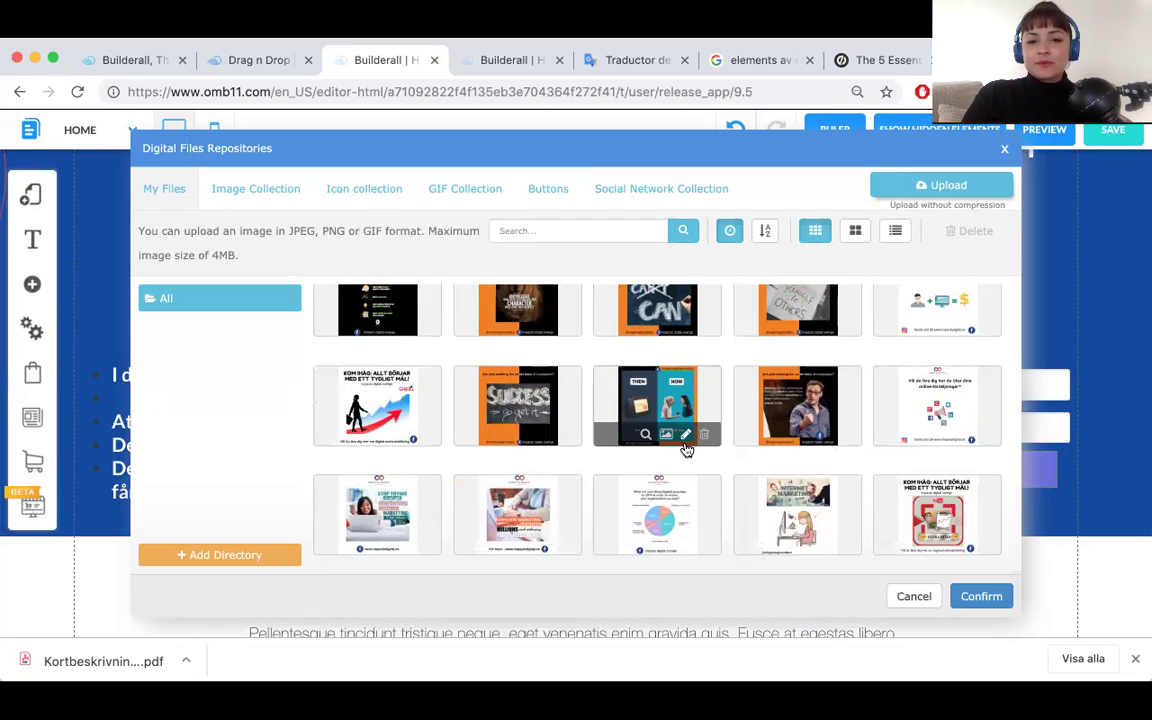
scroll(684, 449, down, 2)
scroll(684, 449, down, 3)
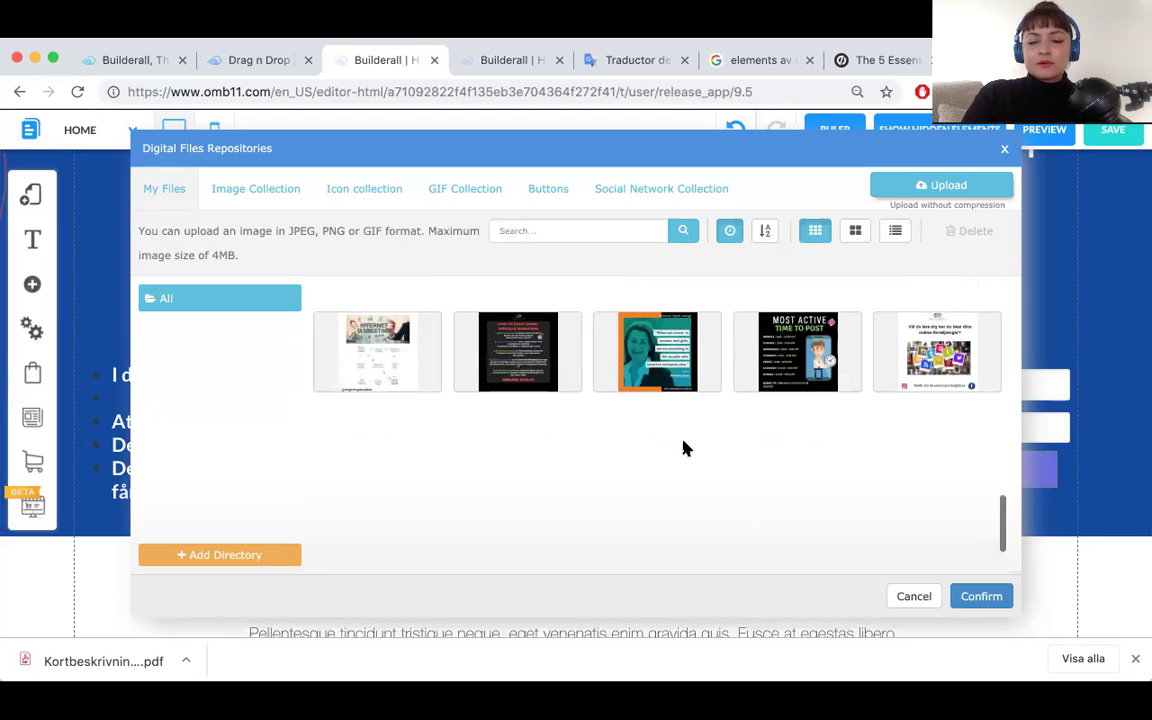
scroll(684, 449, down, 3)
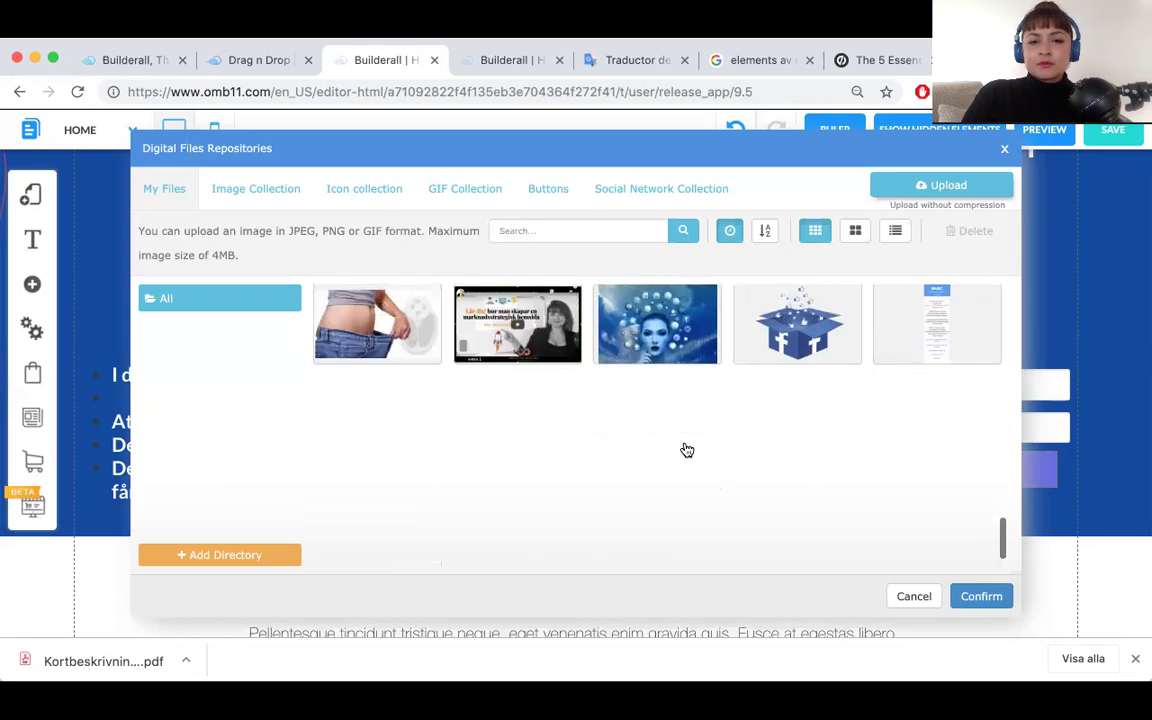
scroll(687, 450, down, 3)
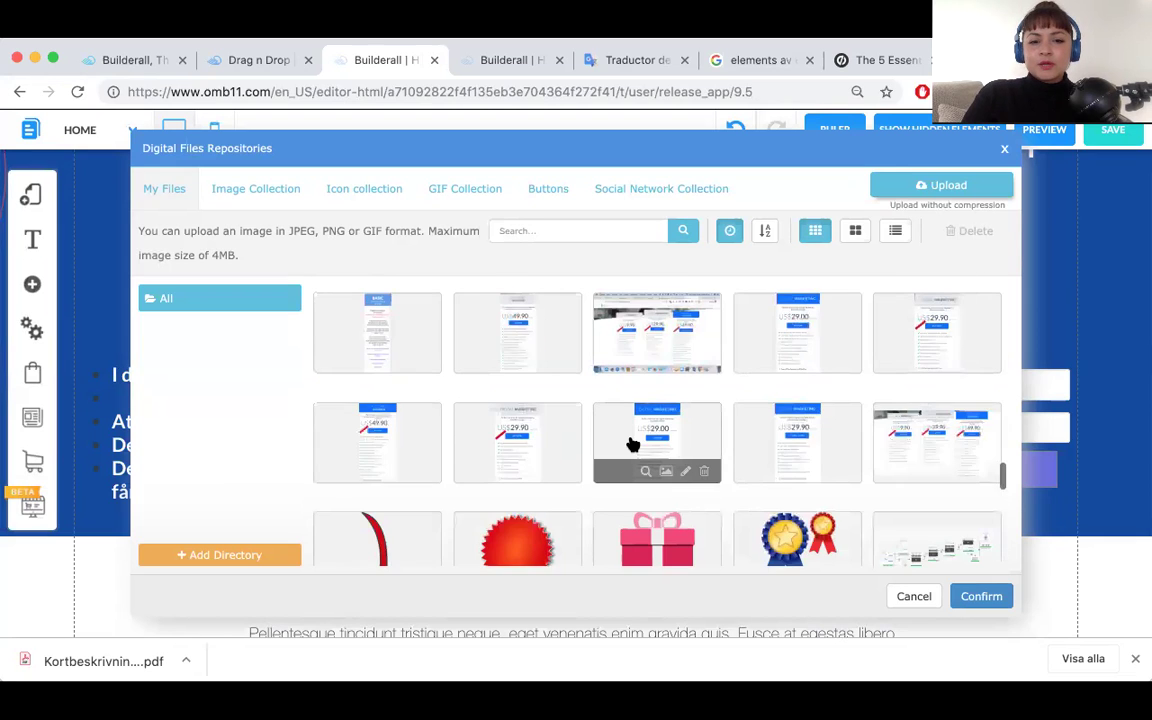
scroll(632, 444, down, 2)
click(332, 438)
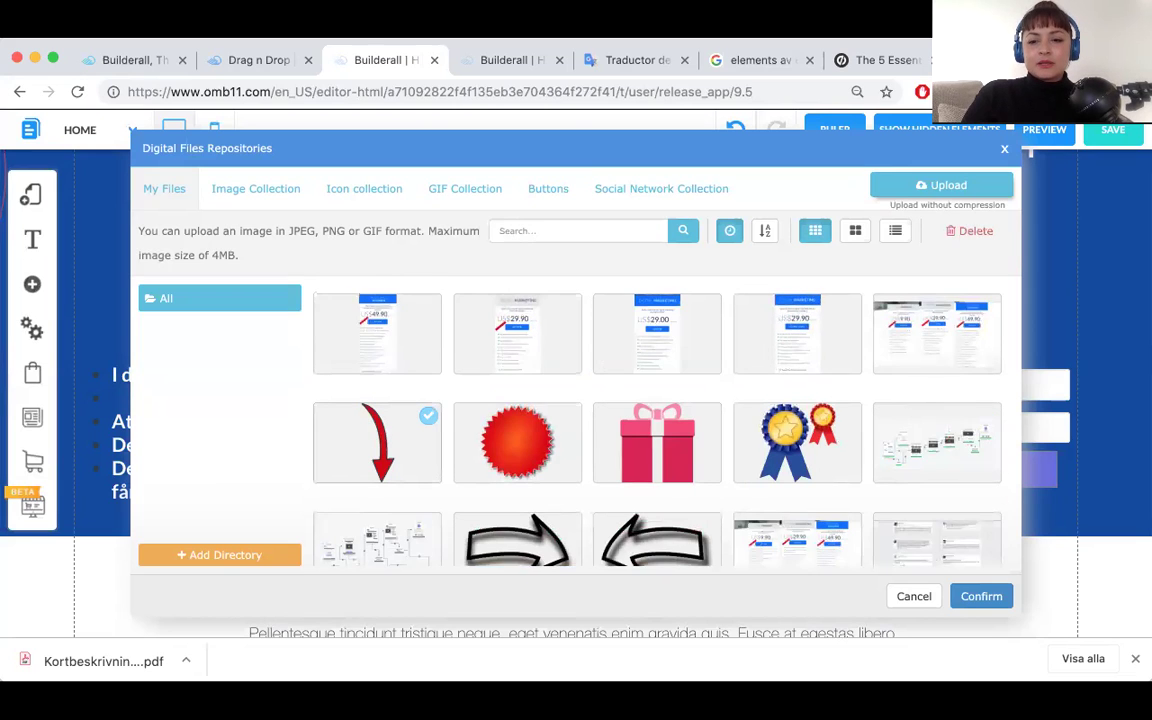
click(980, 600)
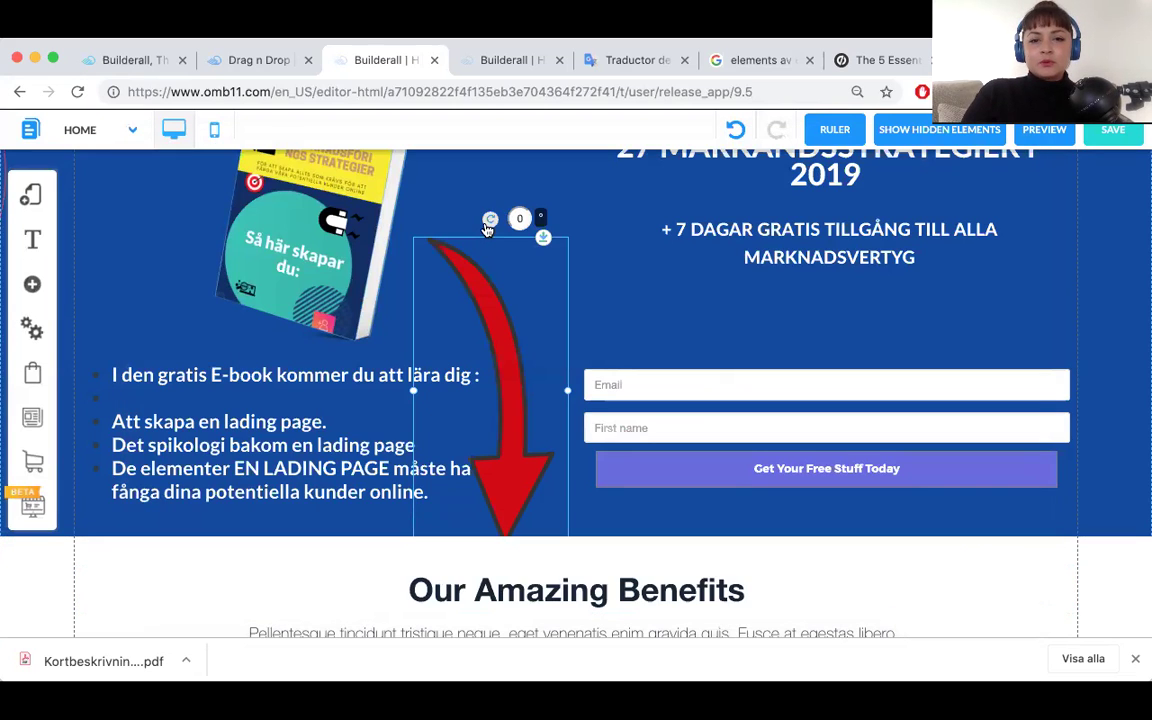
Rotate the red arrow to point toward the opt-in form and shrink it to fit beside the book cover.
drag(489, 223, 346, 311)
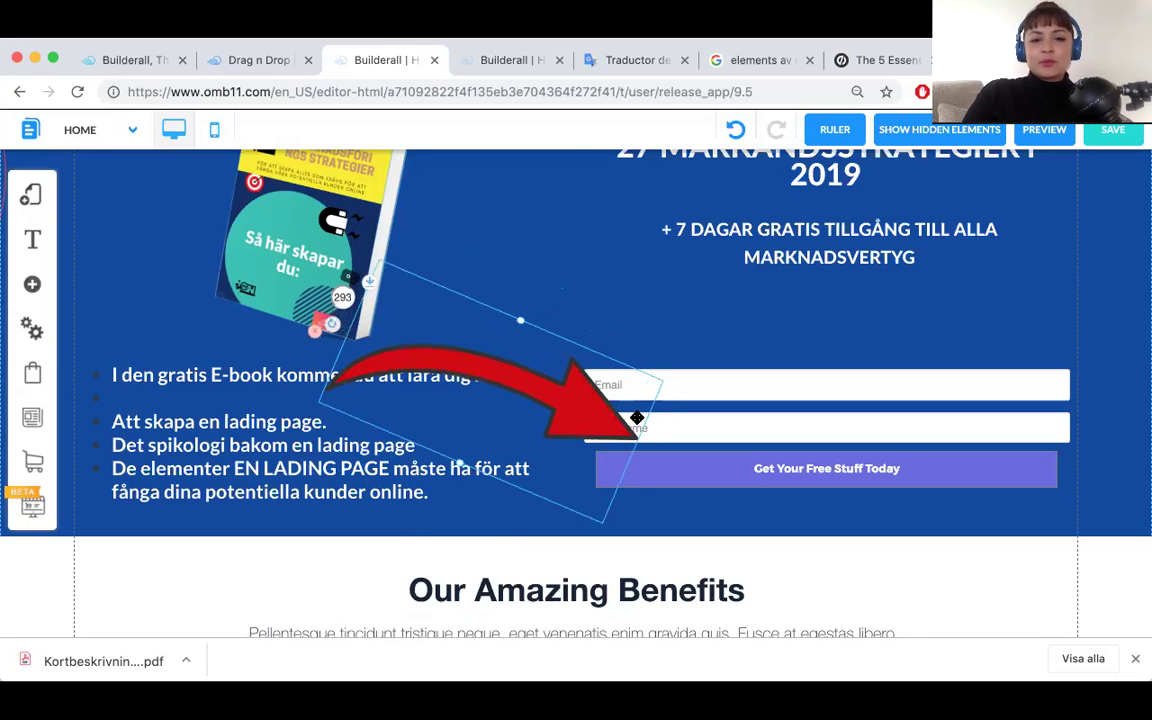
drag(496, 334, 463, 289)
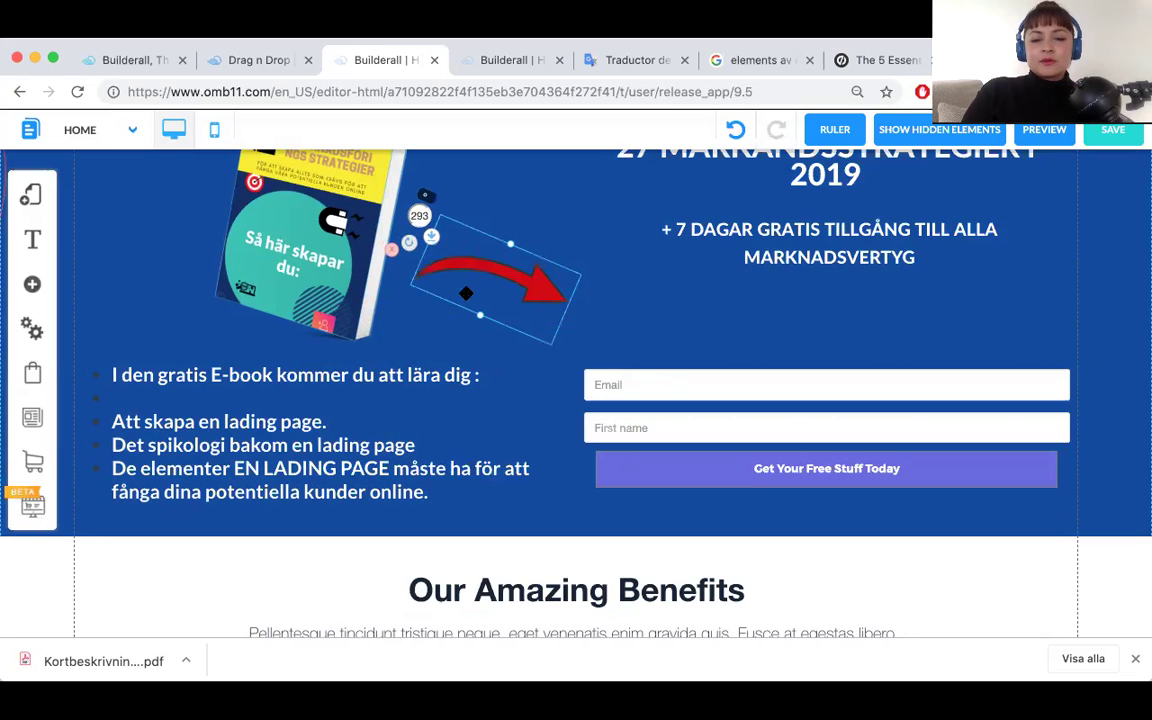
drag(420, 241, 428, 229)
click(646, 254)
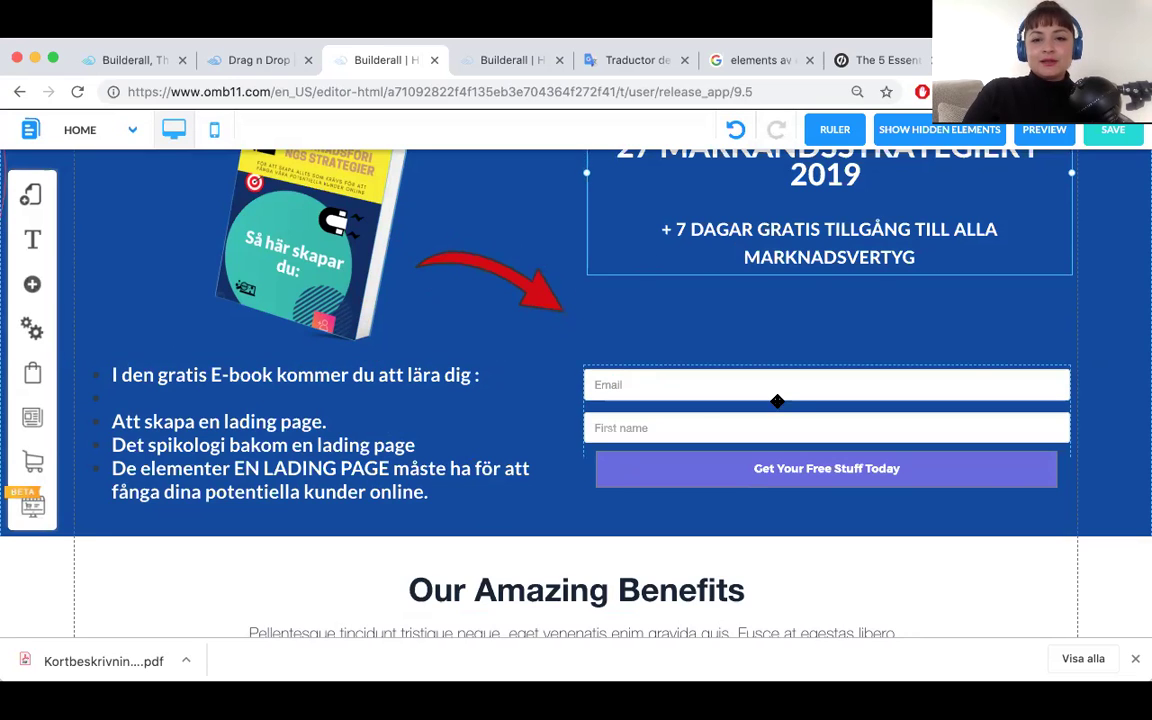
Review the email marketing platforms offered in the opt-in form's configuration and close the list without choosing one.
scroll(669, 396, up, 5)
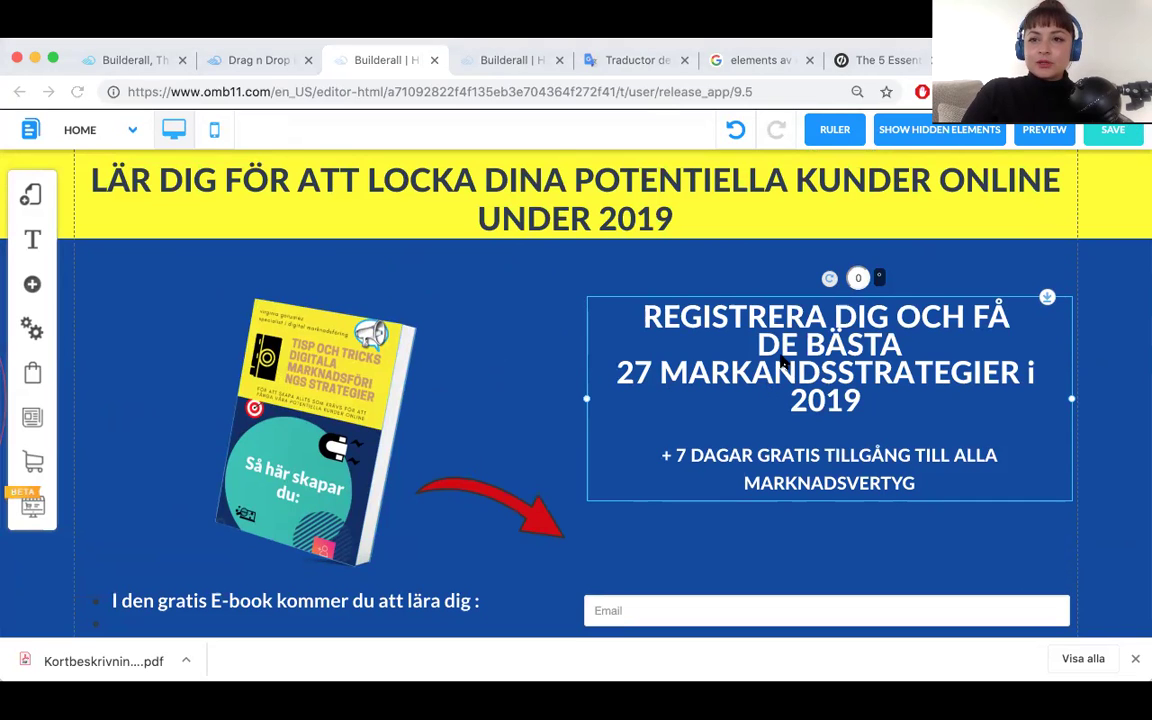
scroll(783, 365, down, 5)
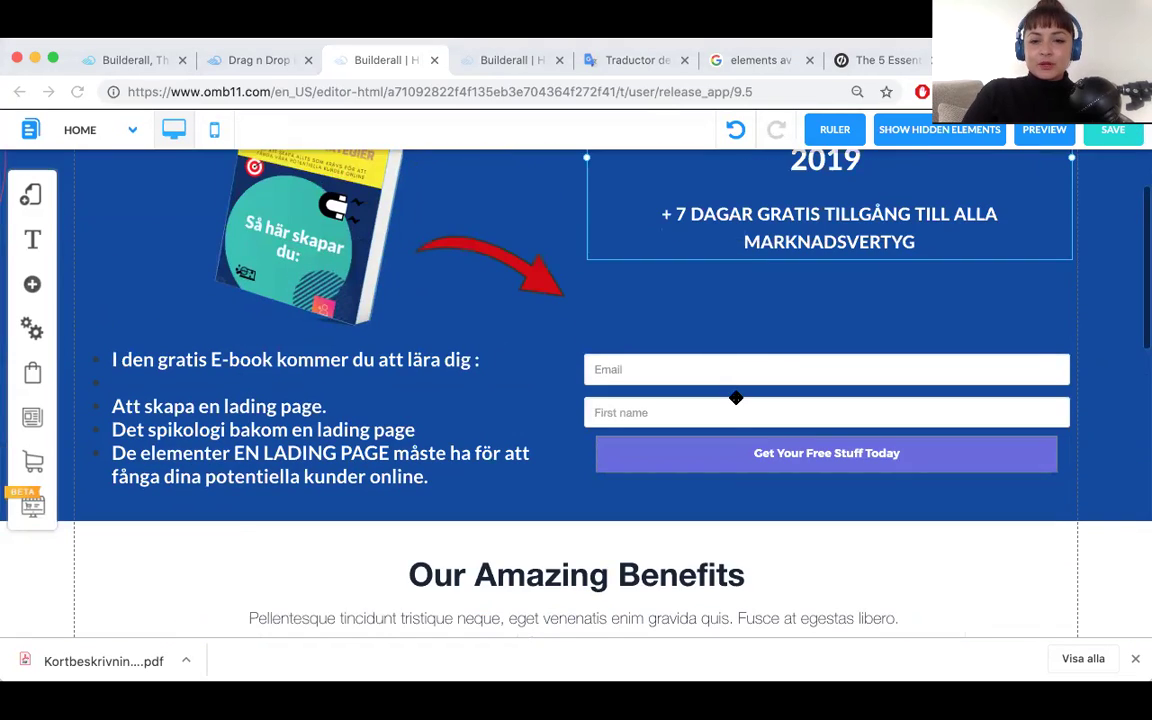
click(770, 415)
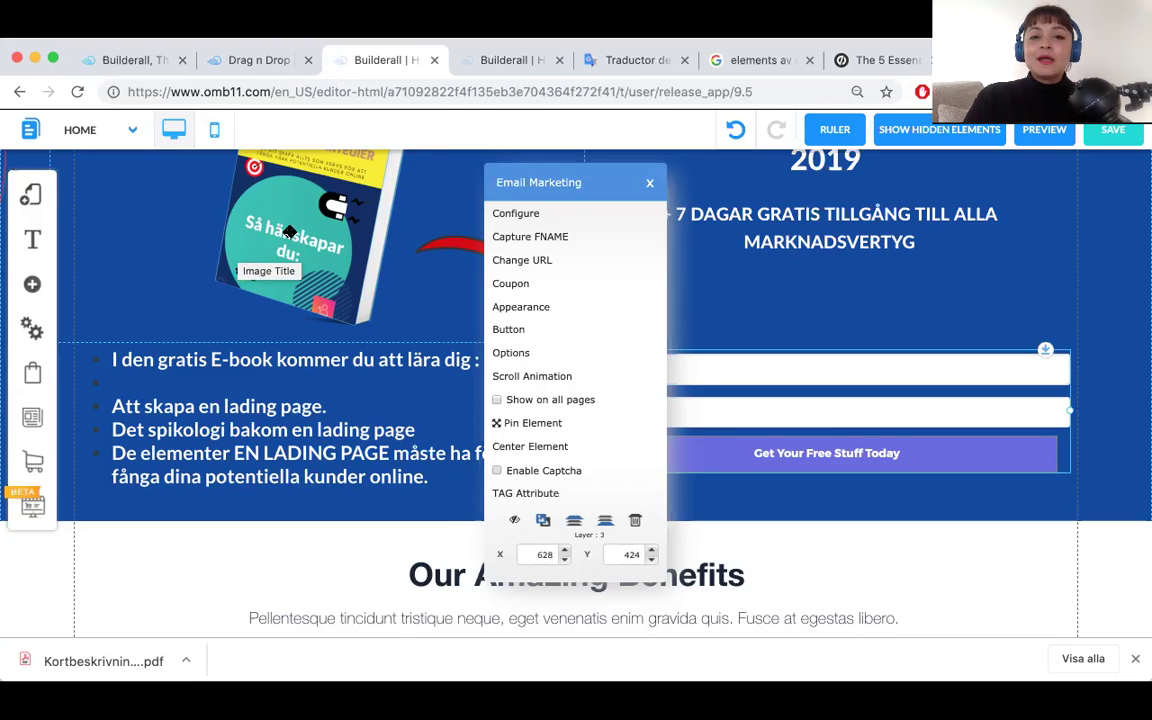
click(531, 219)
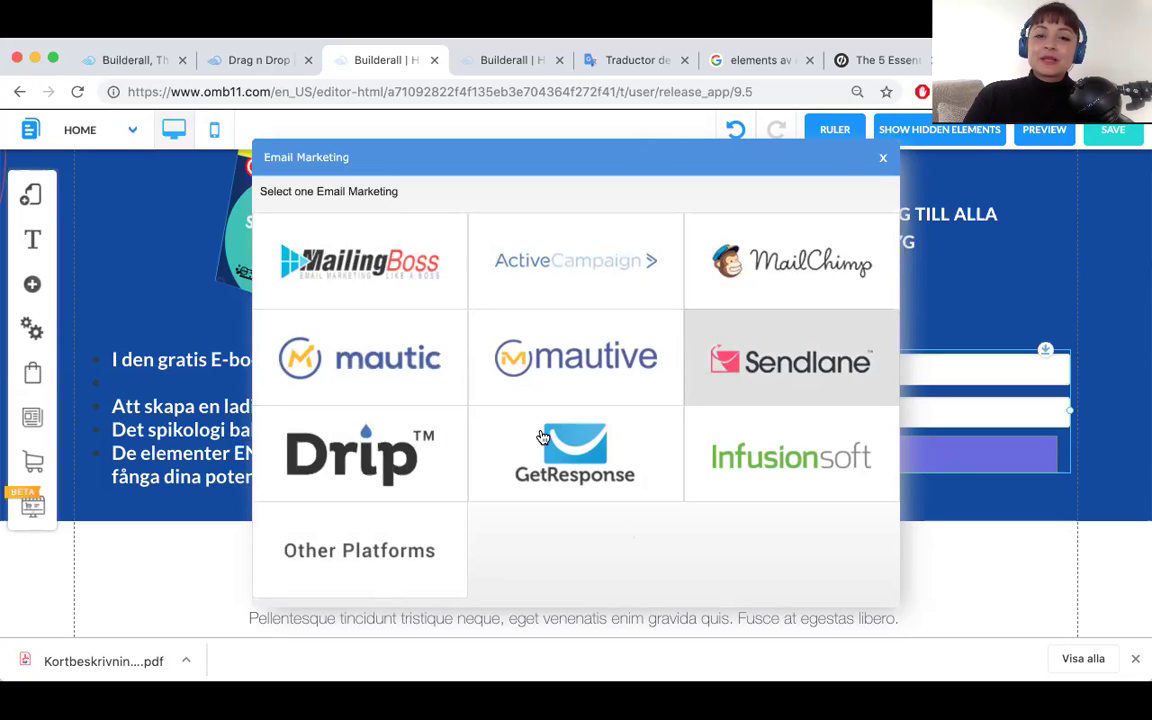
click(889, 157)
scroll(664, 325, up, 4)
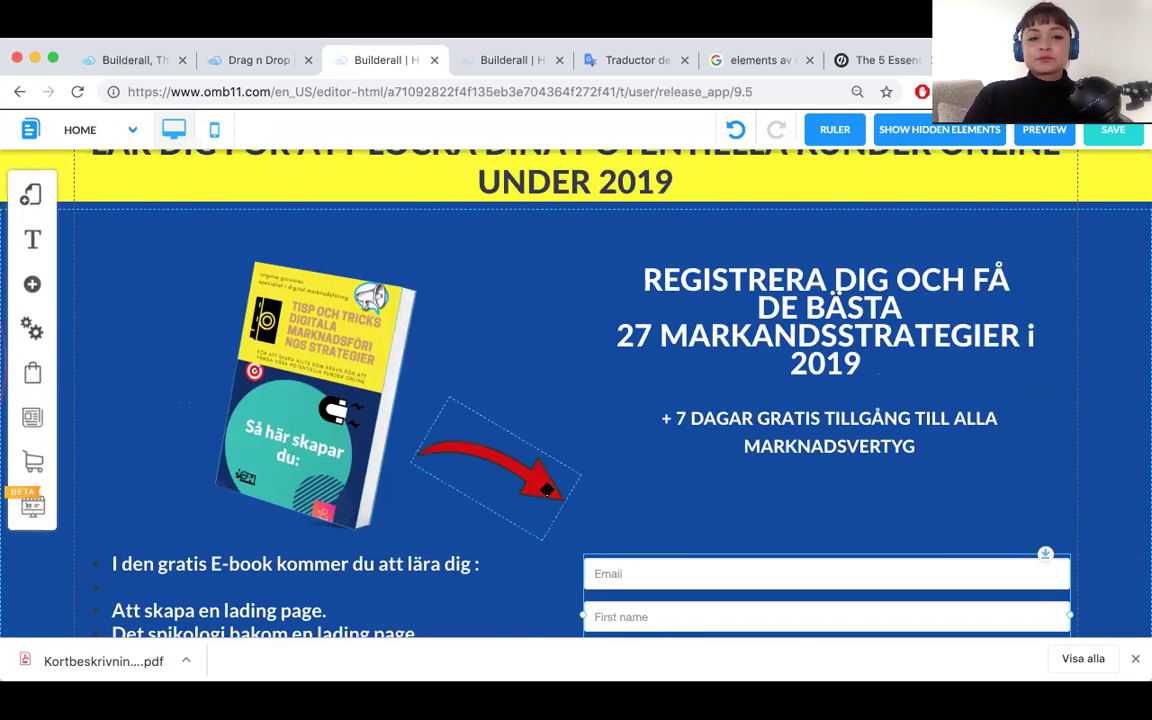
Change the opt-in form's button text to "REGISTRERA DIG GRATIS HÄR!".
scroll(546, 490, down, 5)
scroll(545, 489, up, 5)
scroll(743, 568, down, 3)
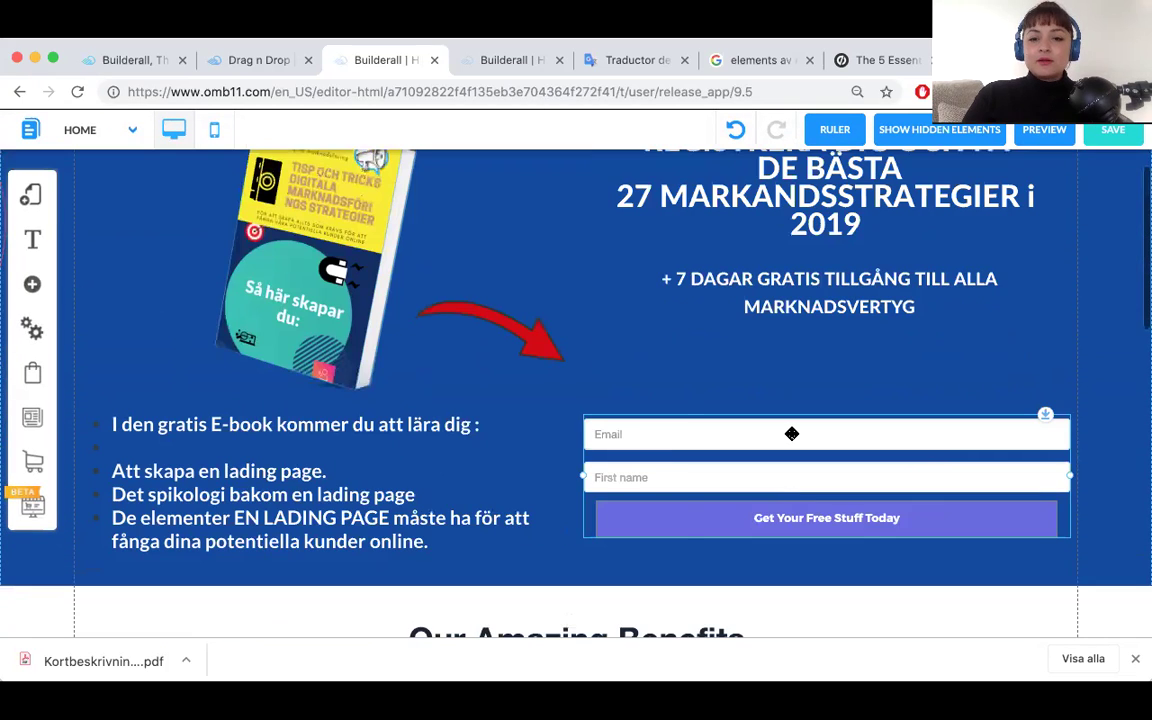
click(791, 433)
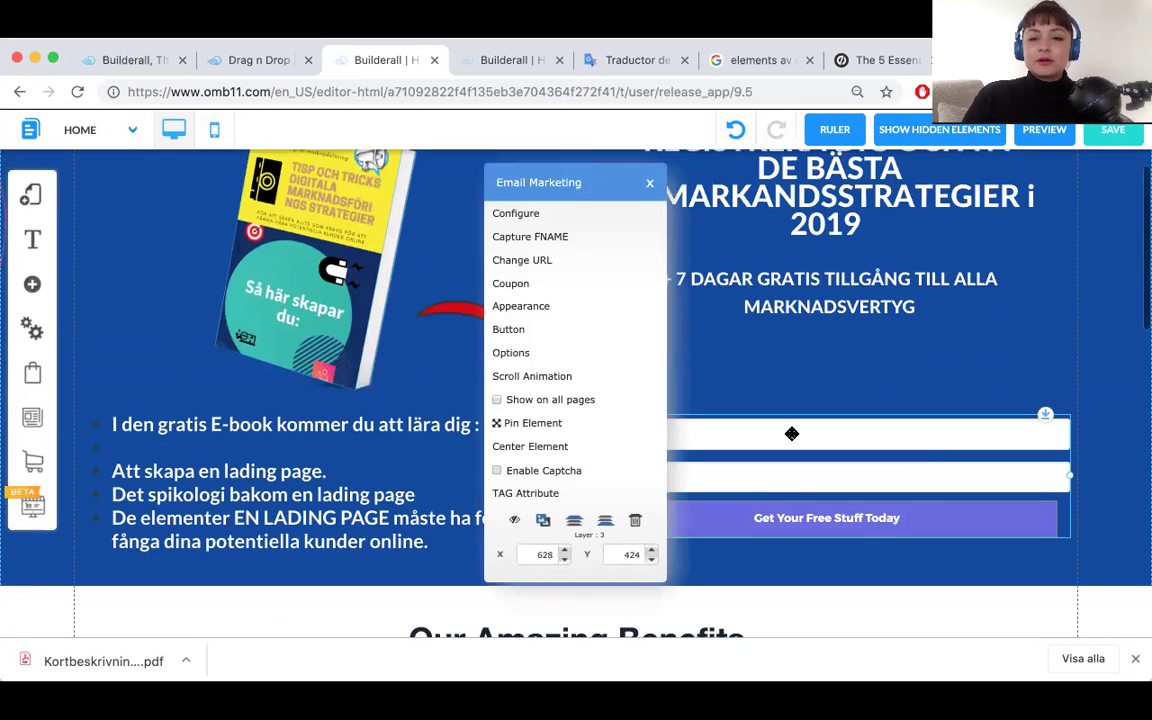
click(508, 330)
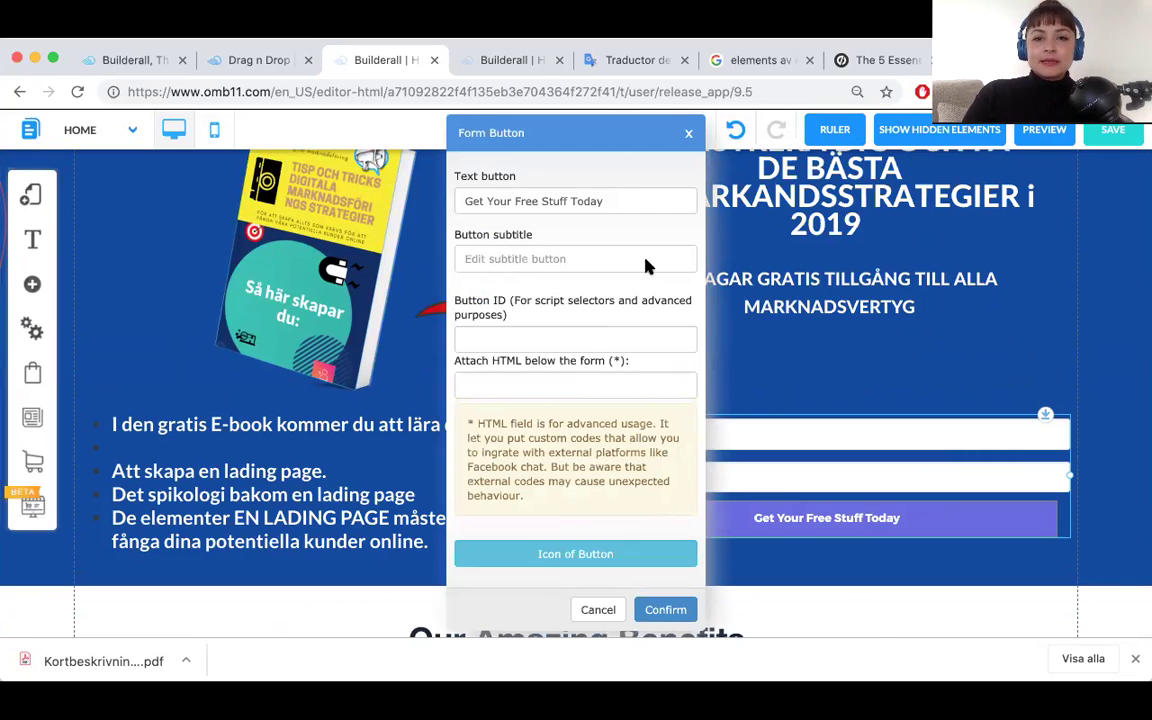
drag(625, 198, 375, 203)
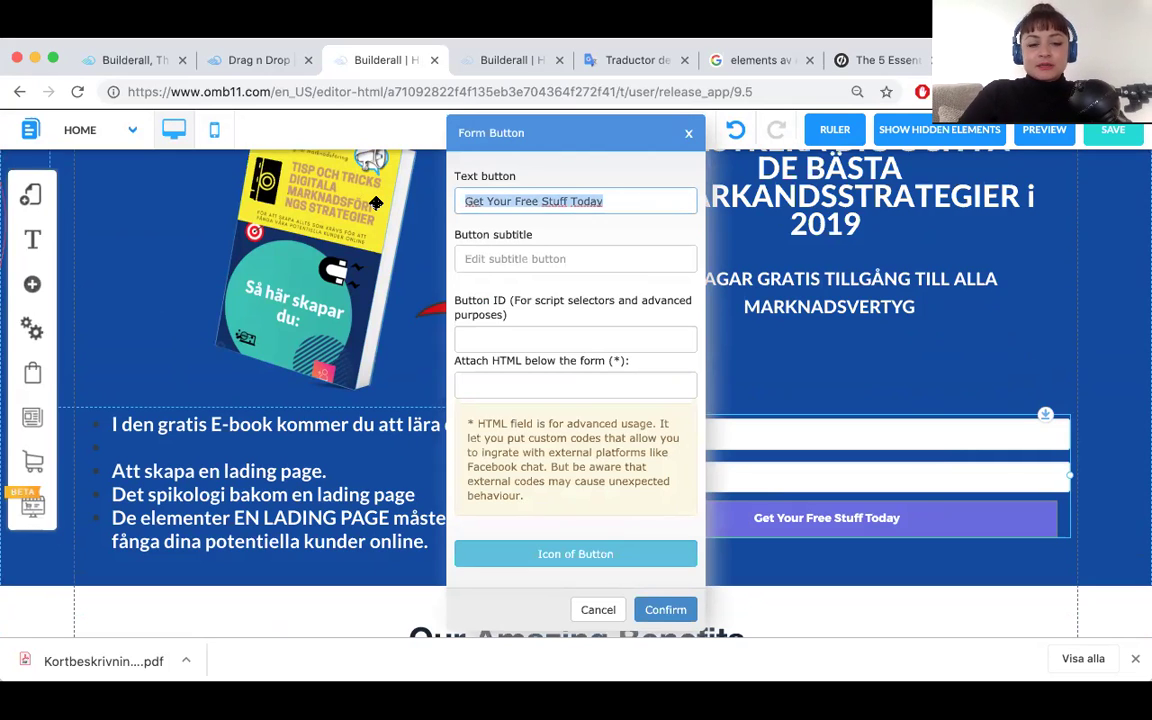
key(BackSpace)
text(registr)
key(BackSpace)
key(BackSpace)
key(BackSpace)
key(BackSpace)
key(BackSpace)
key(BackSpace)
key(BackSpace)
text(REGISTR)
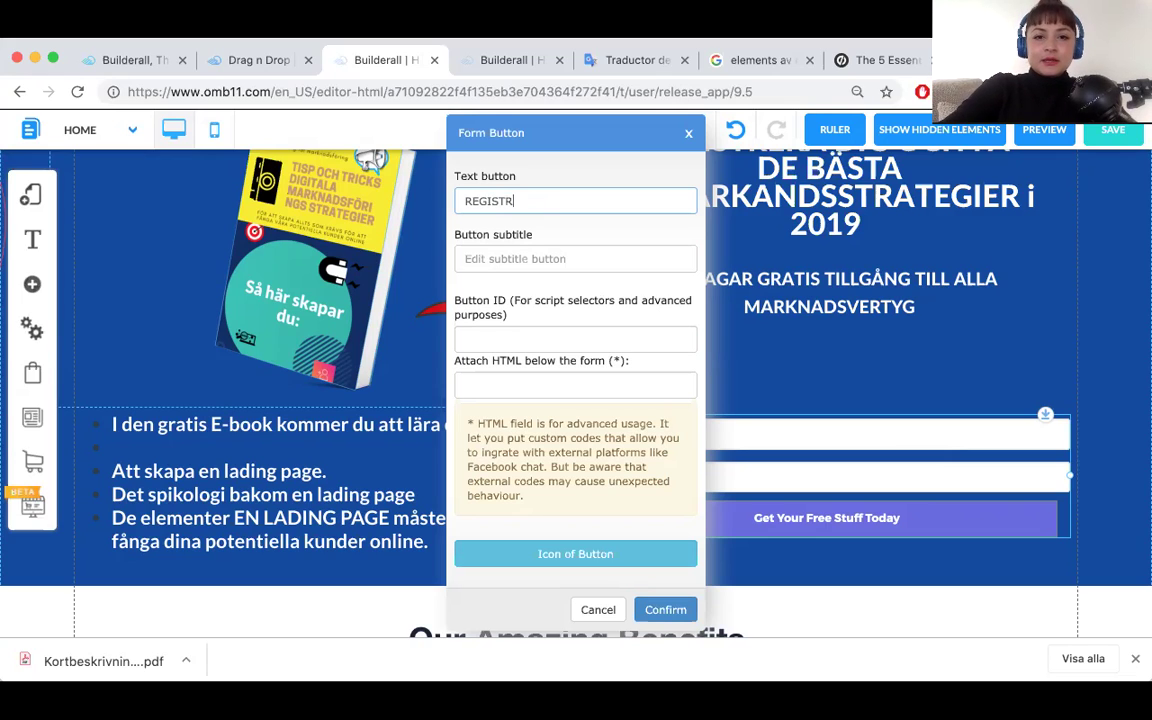
text(ERA)
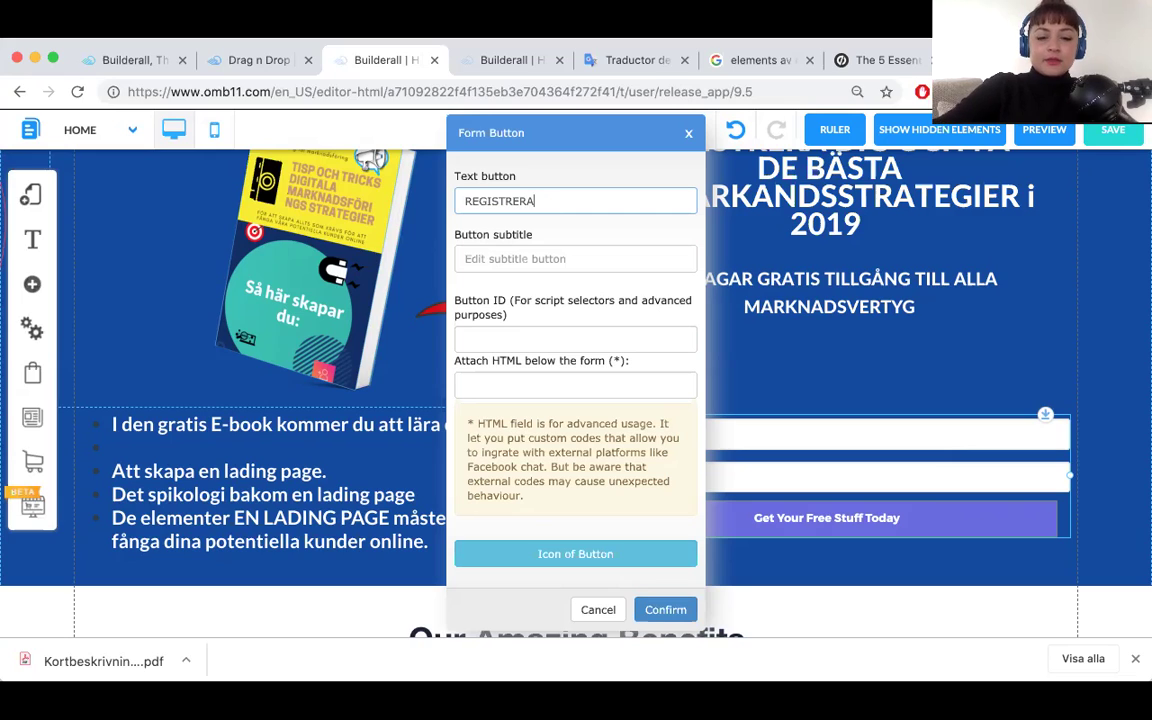
text( DIG GRAT)
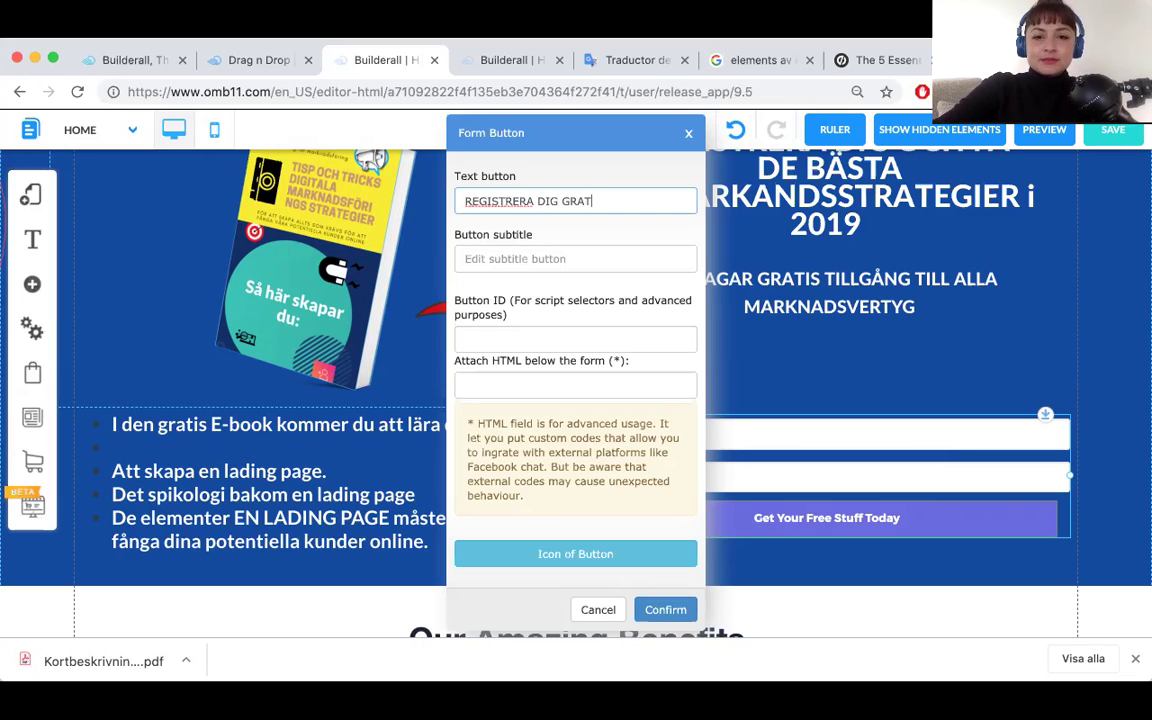
text(IS HÄR!)
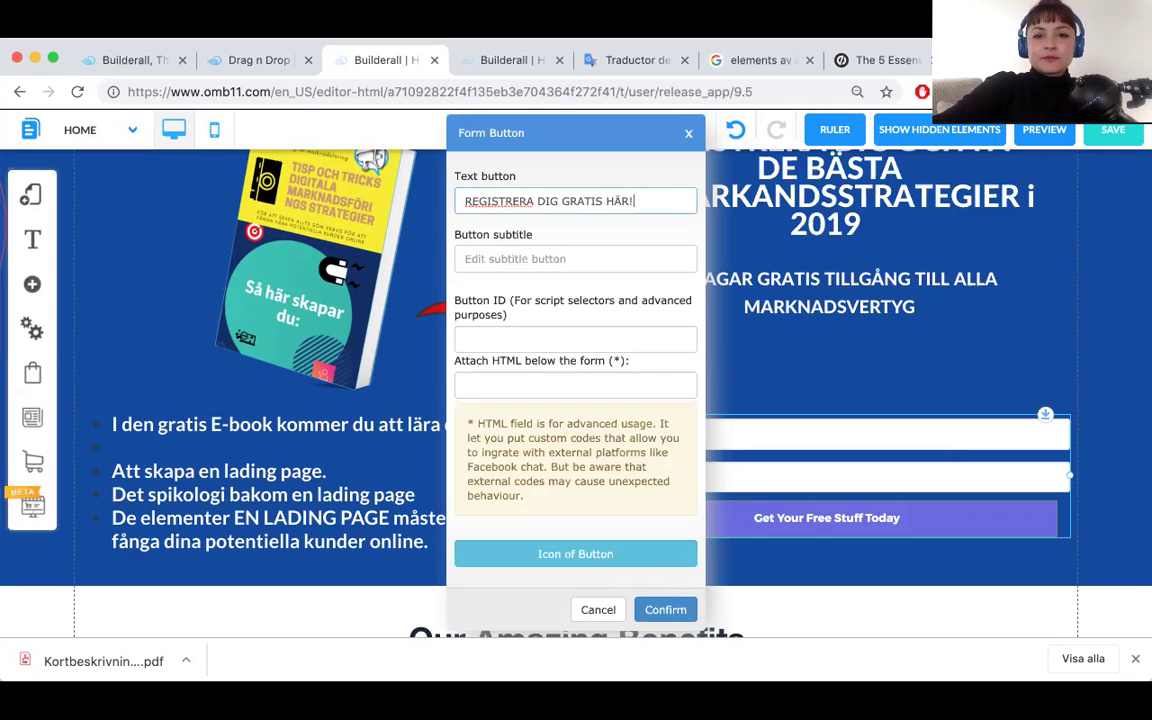
click(665, 609)
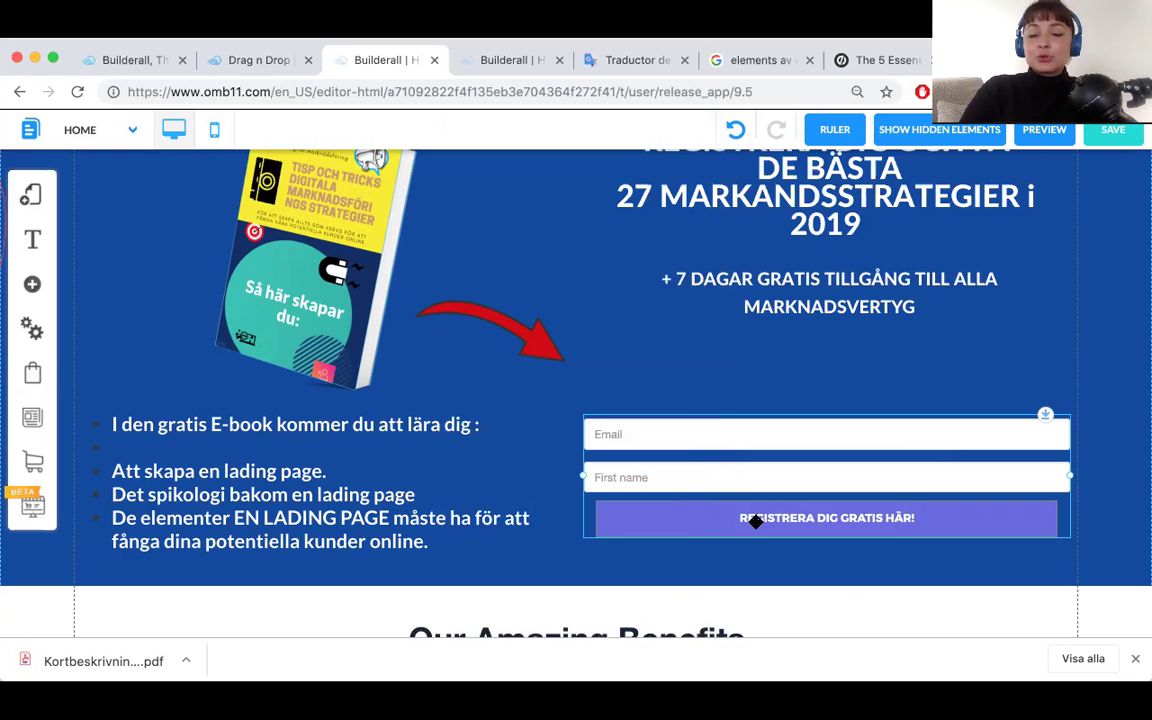
Move the opt-in form up about 24 px, closer to the registration text and aligned with that text block's edges.
scroll(754, 525, down, 2)
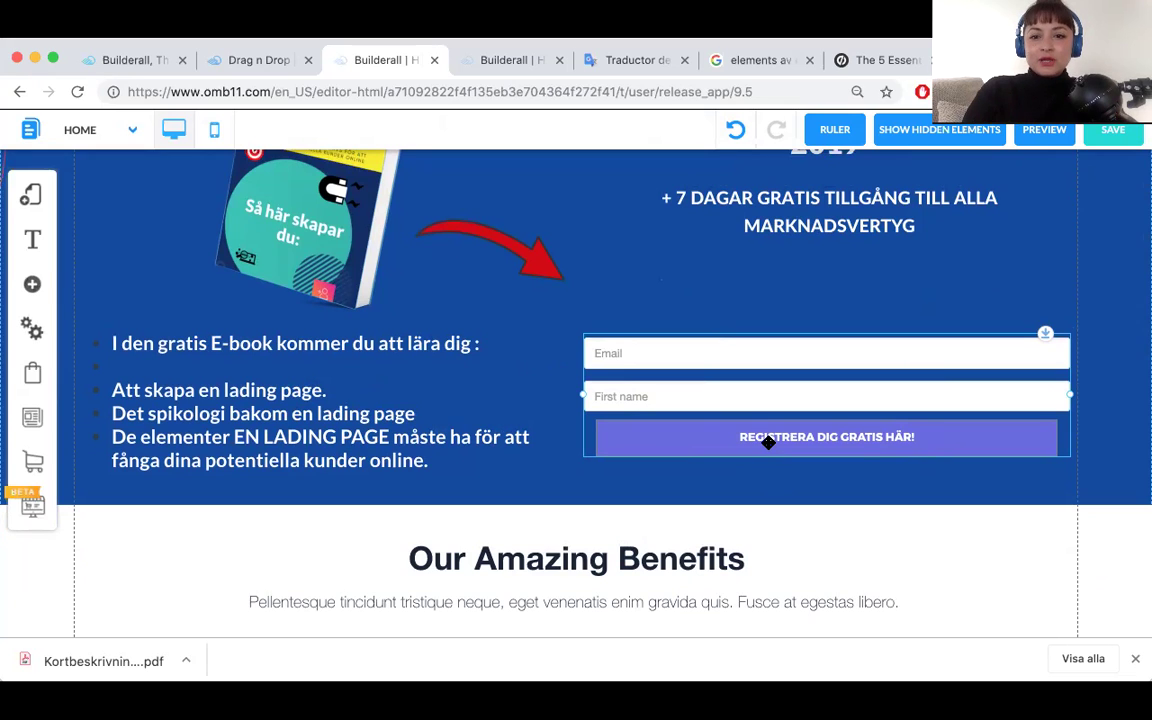
scroll(727, 205, up, 3)
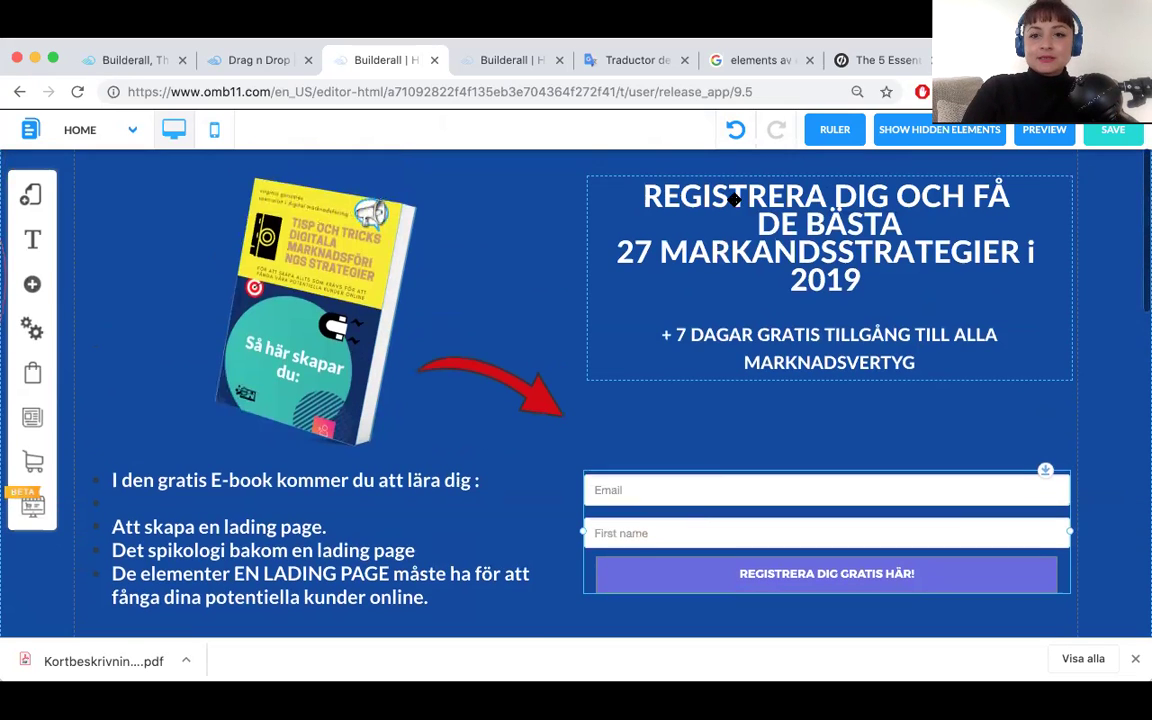
scroll(690, 210, up, 2)
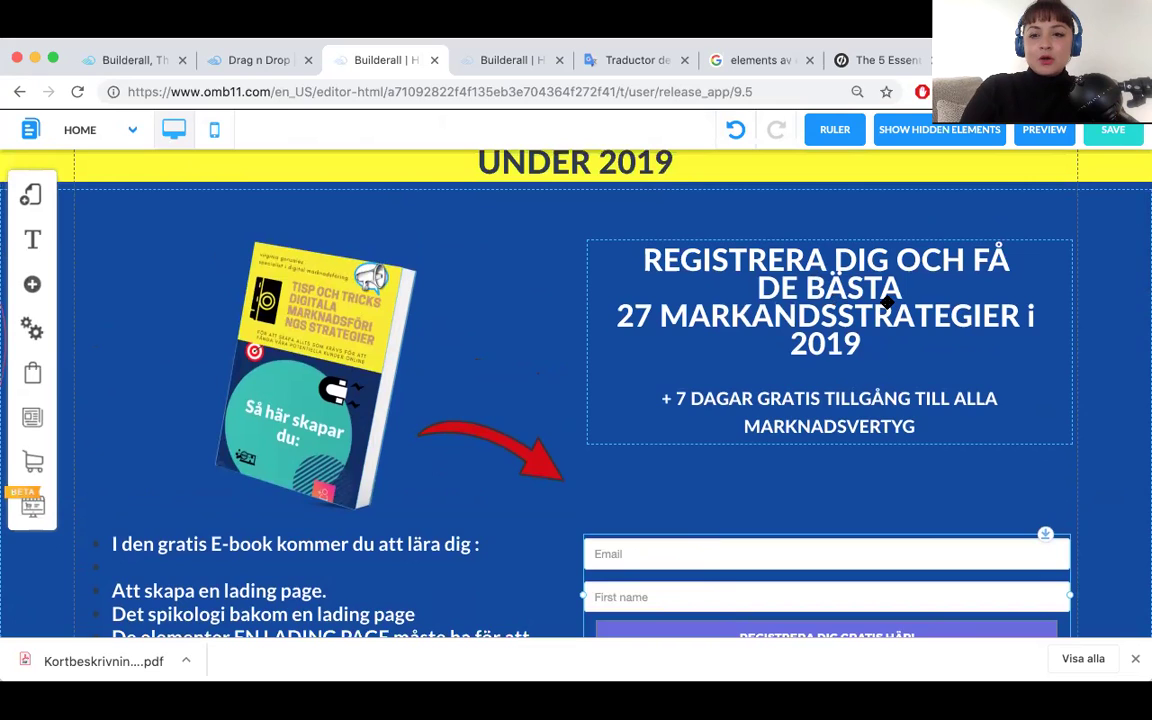
scroll(799, 273, up, 1)
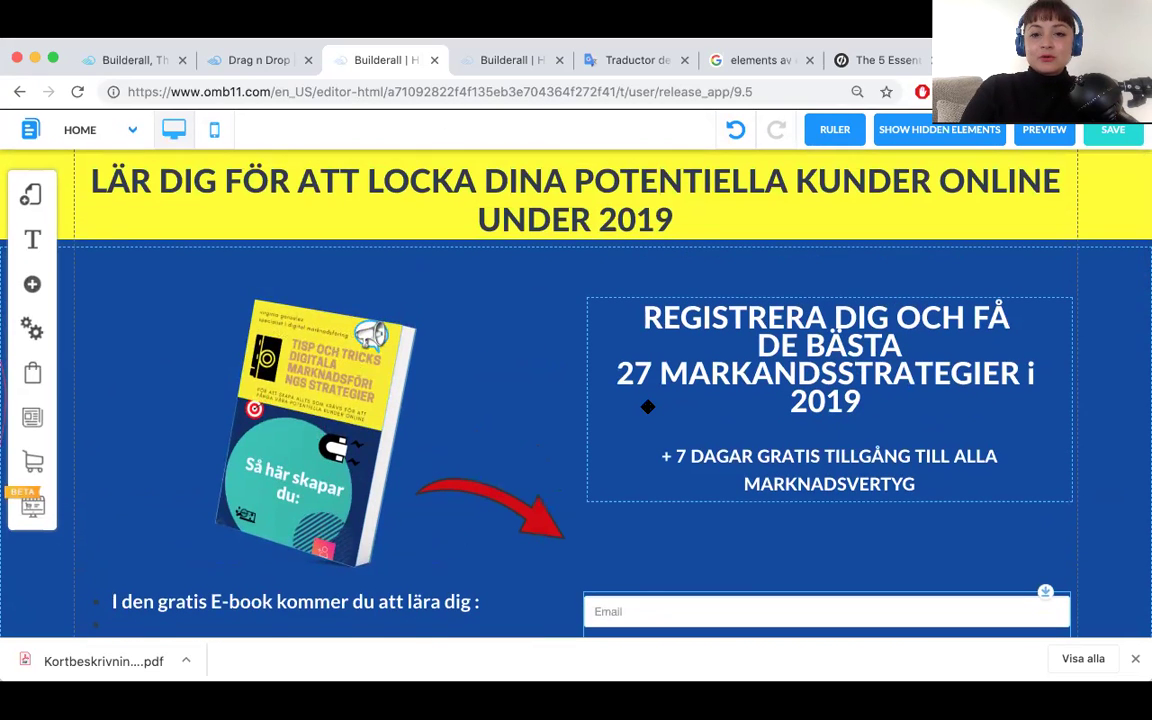
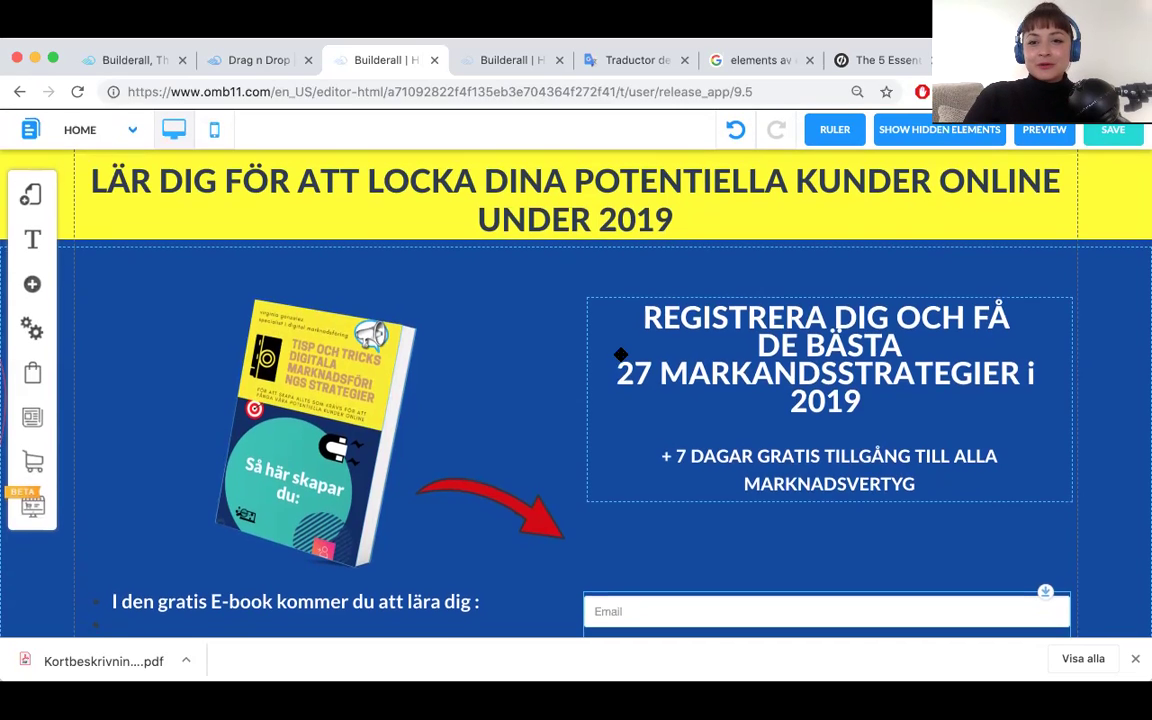
scroll(620, 352, down, 10)
scroll(620, 355, up, 9)
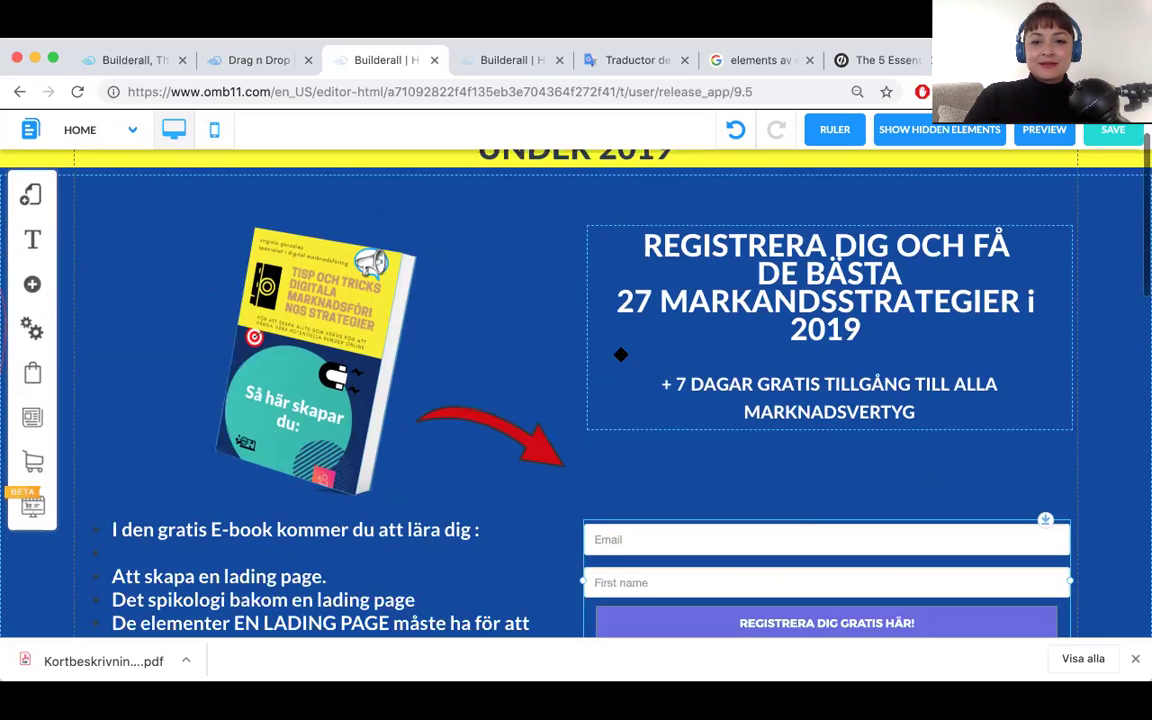
drag(837, 554, 838, 527)
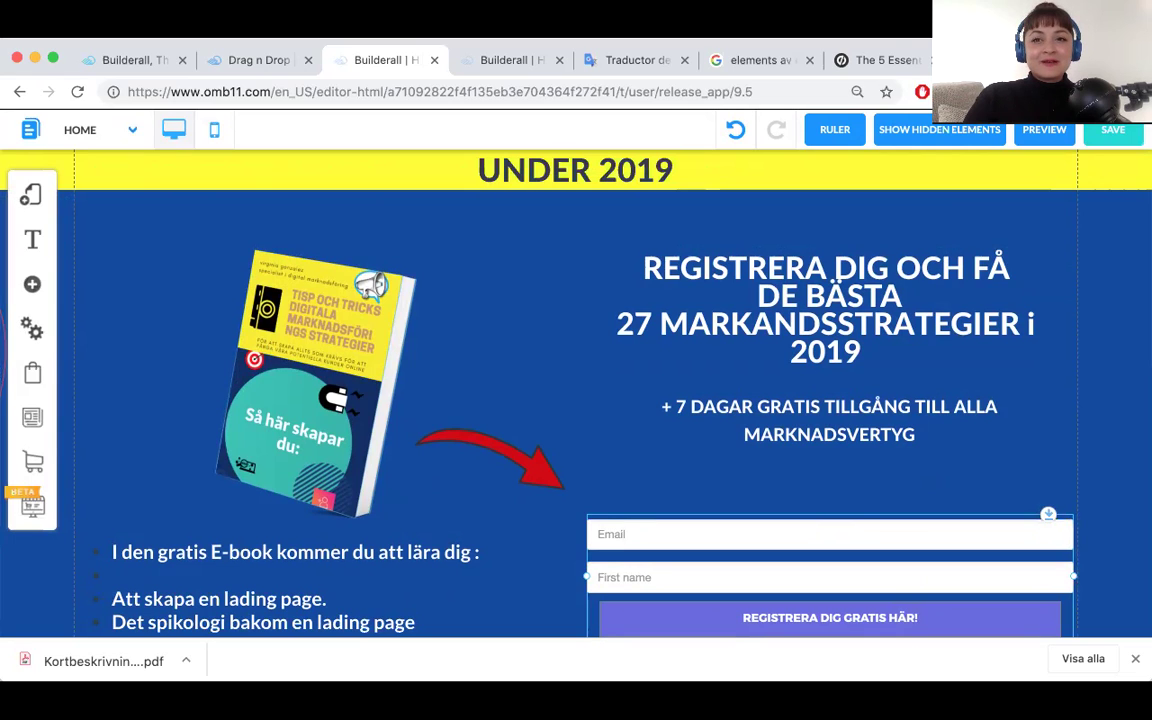
Remove the background color from the page footer below the benefits section.
scroll(466, 421, down, 10)
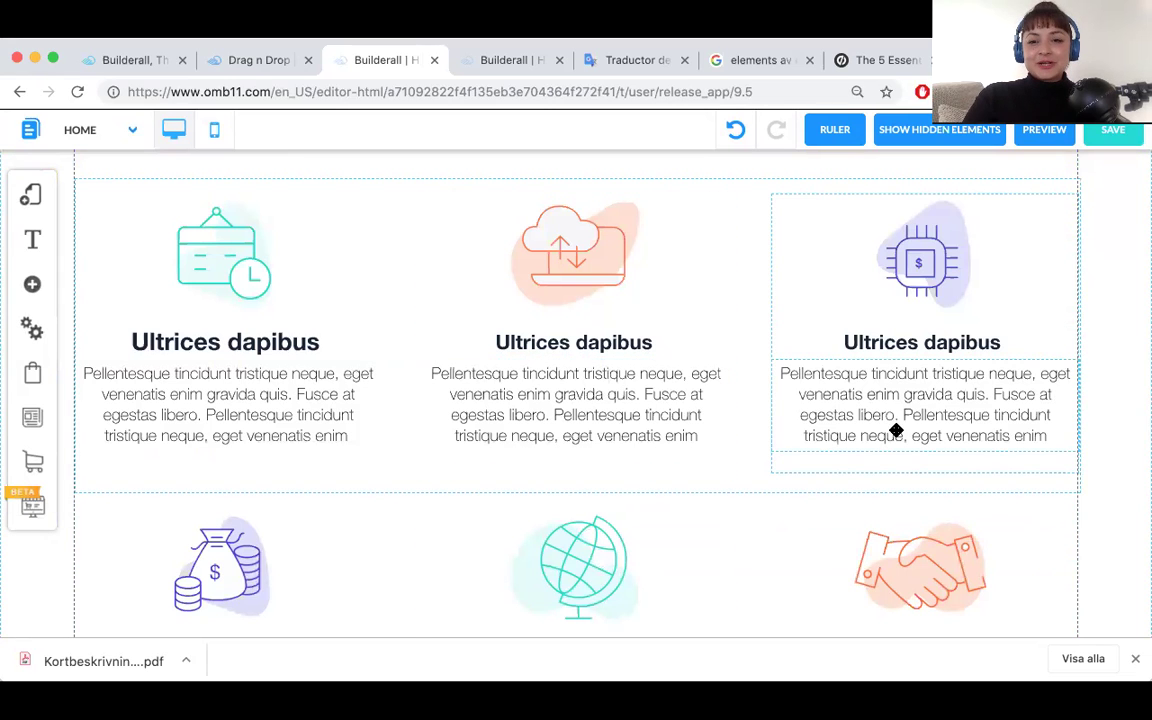
scroll(650, 463, down, 4)
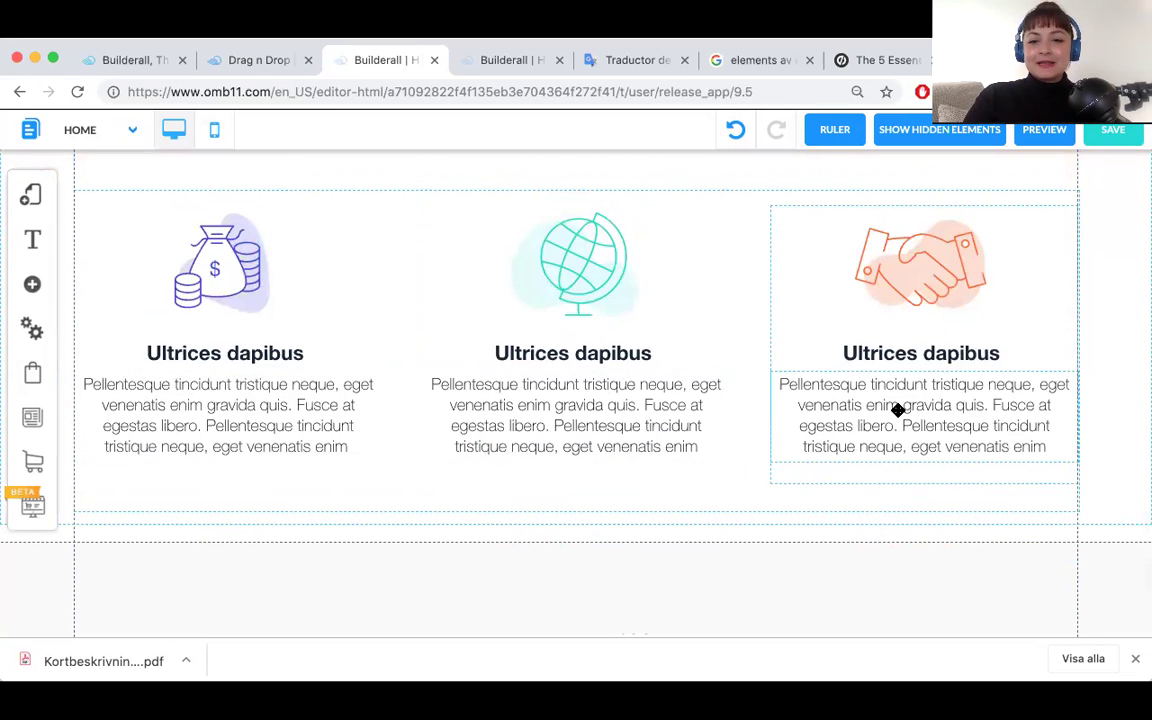
scroll(895, 406, down, 1)
right_click(563, 525)
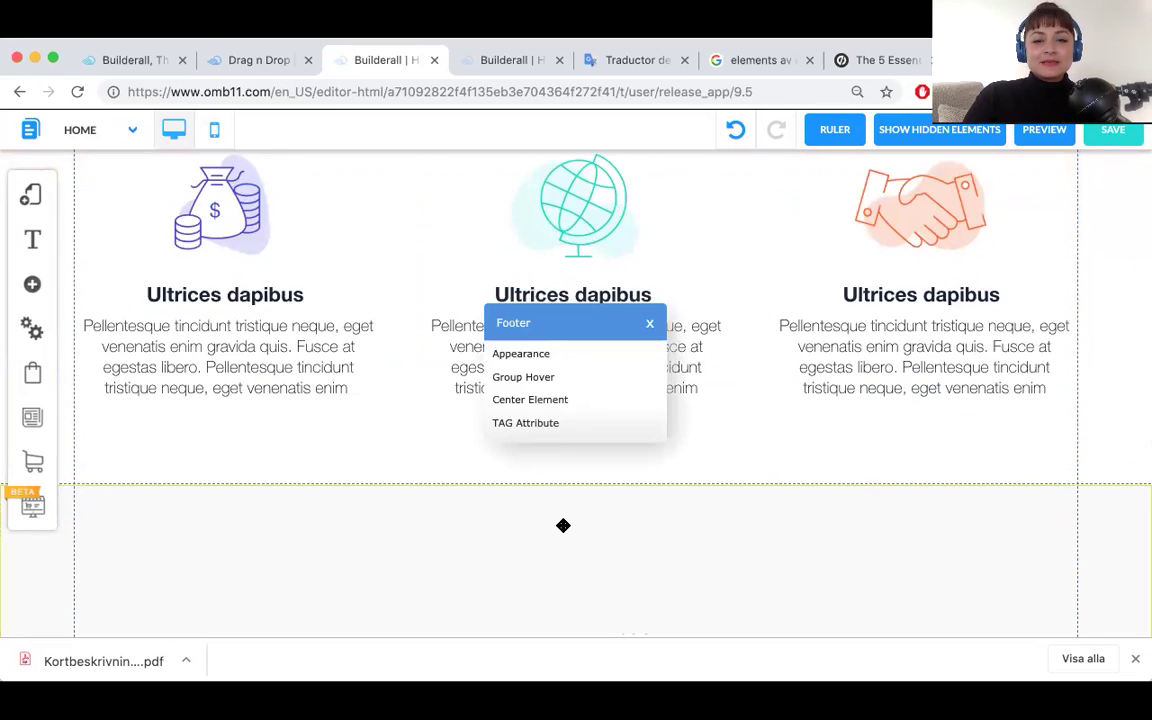
click(540, 352)
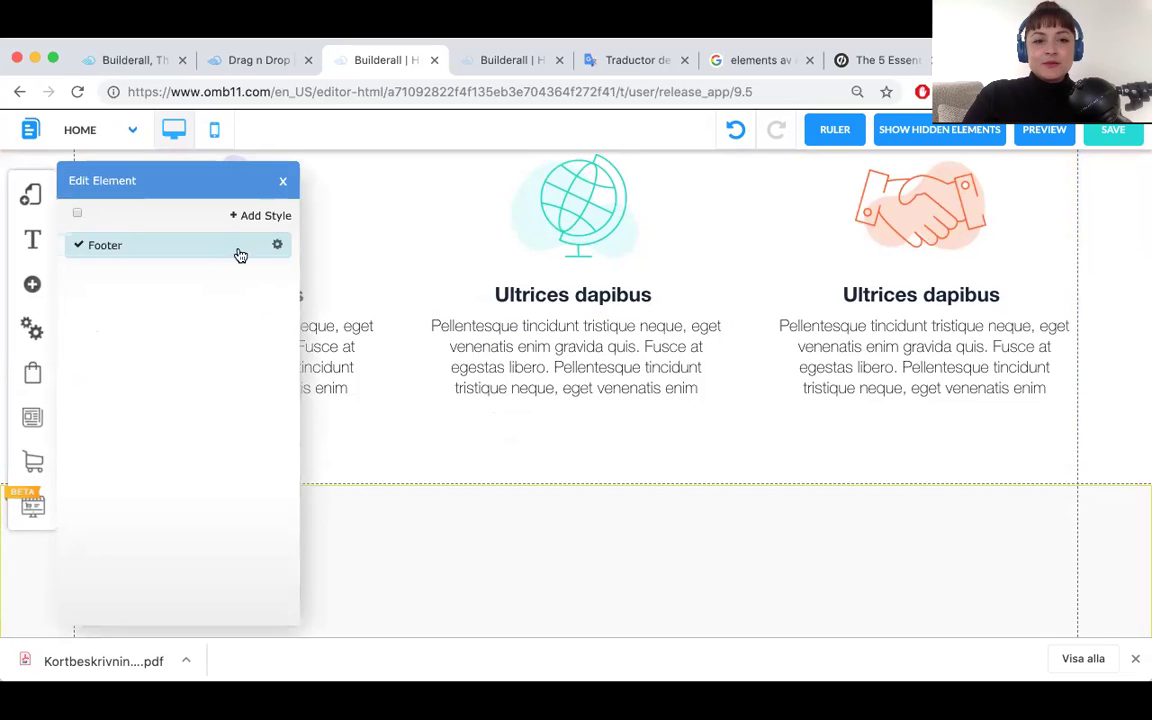
click(279, 245)
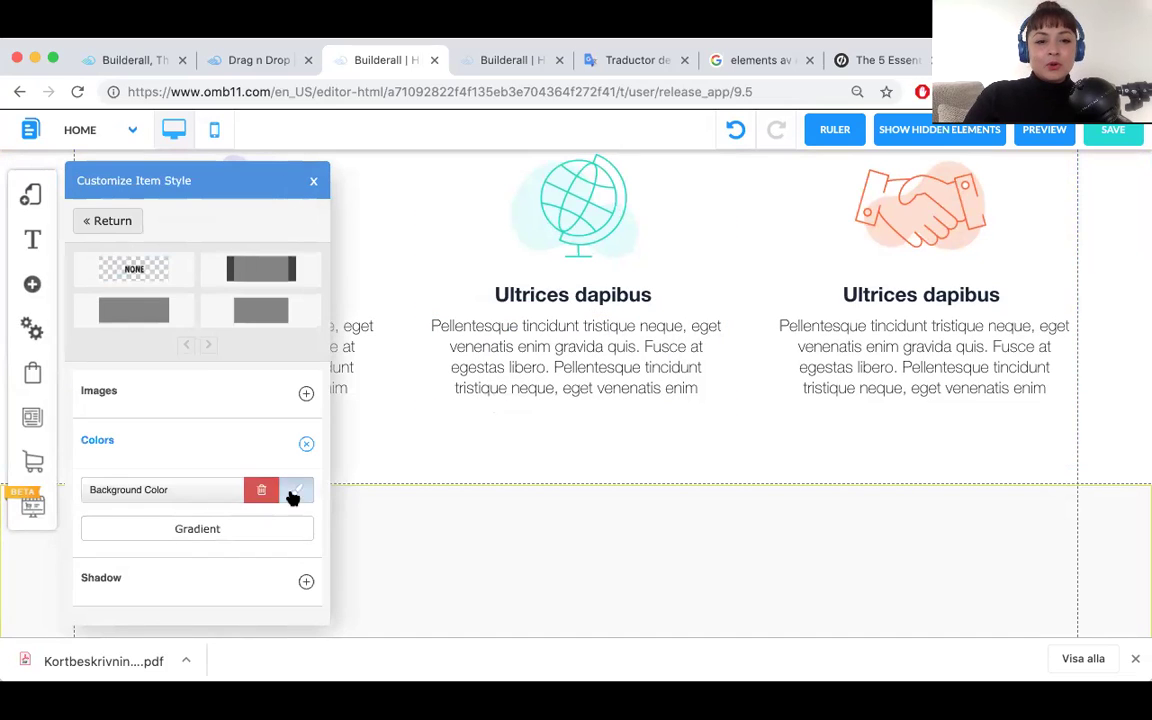
scroll(277, 531, down, 1)
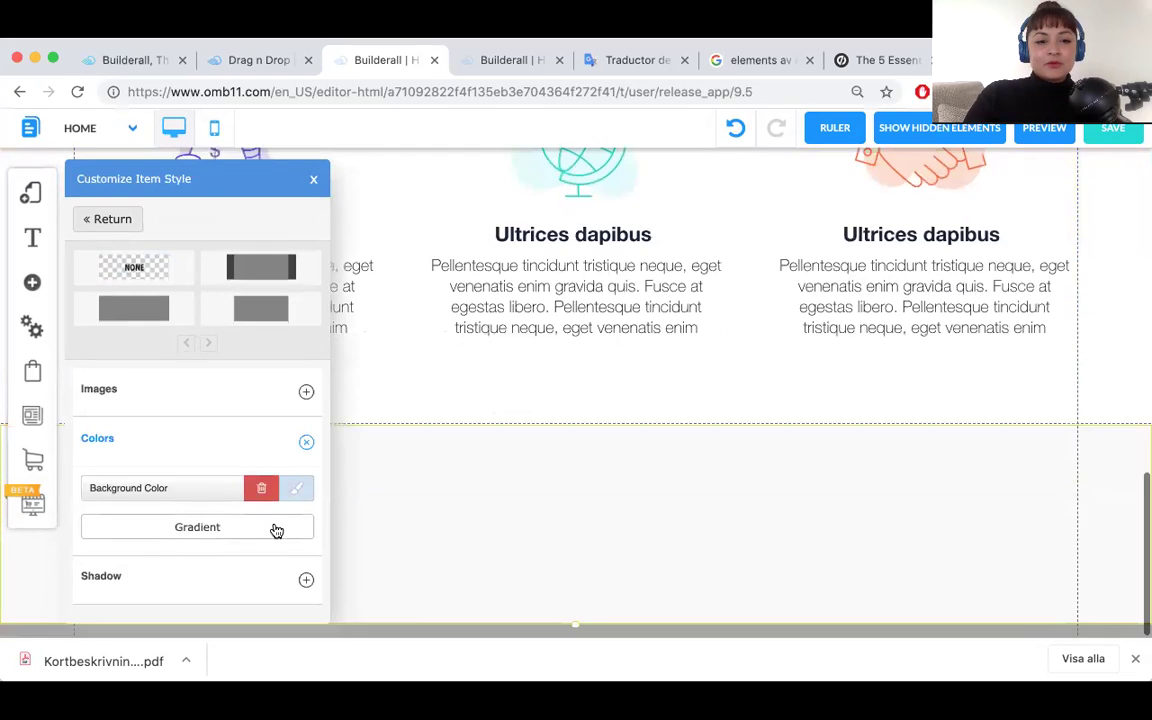
click(260, 492)
Open the file repository for the footer's fluid background image and browse the uploaded pictures for a suitable one.
click(306, 395)
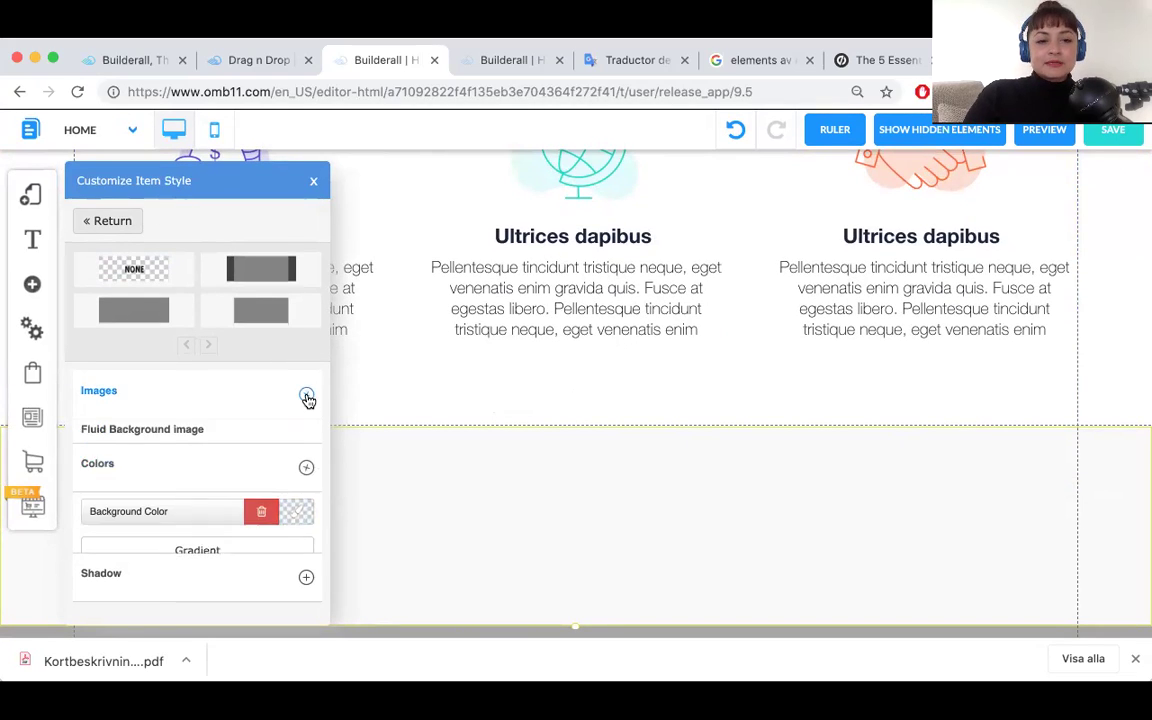
click(294, 465)
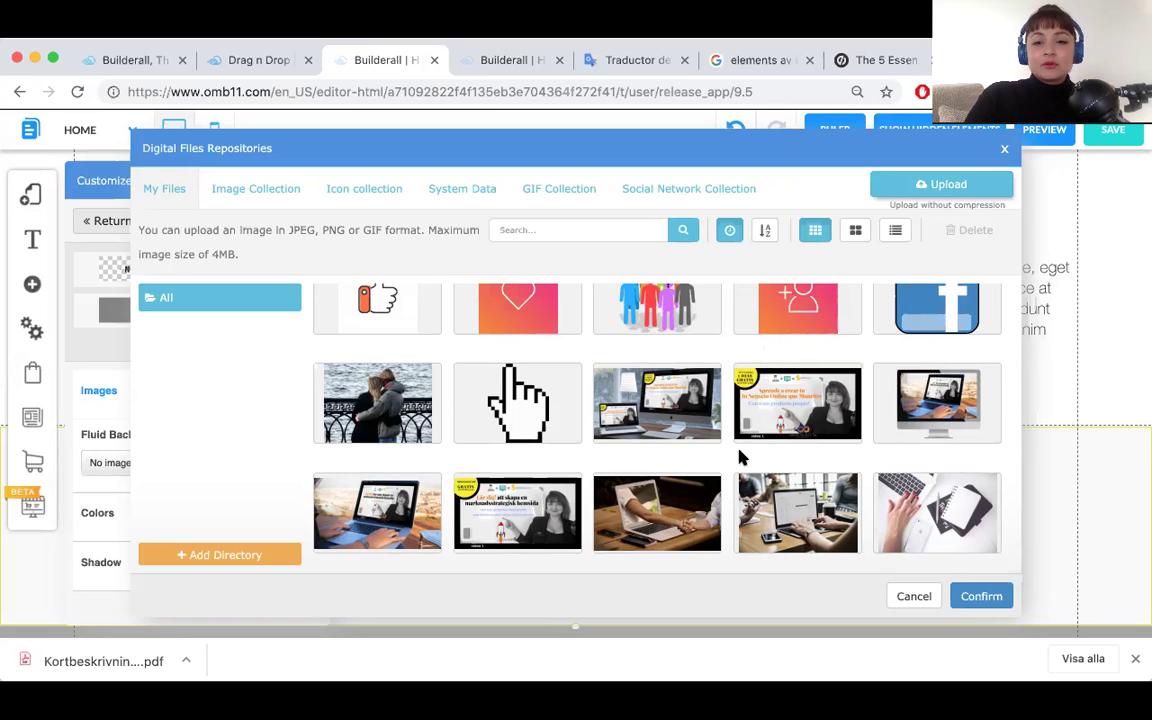
scroll(740, 458, down, 10)
scroll(743, 458, down, 5)
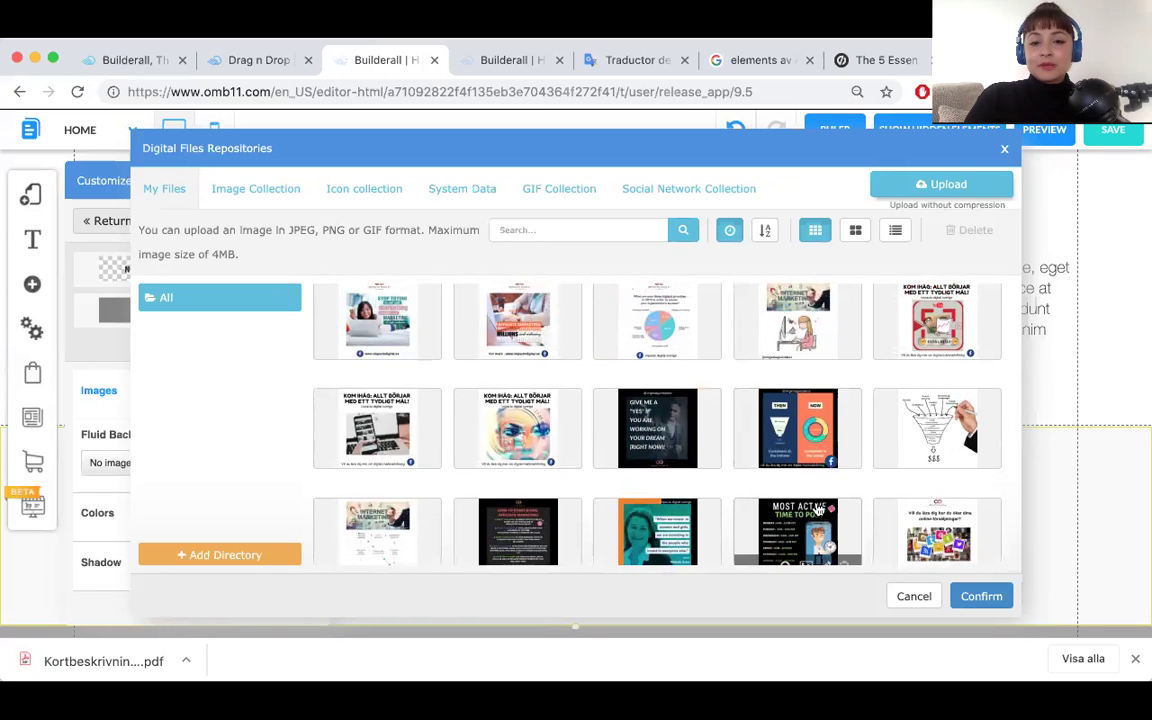
scroll(800, 490, down, 1)
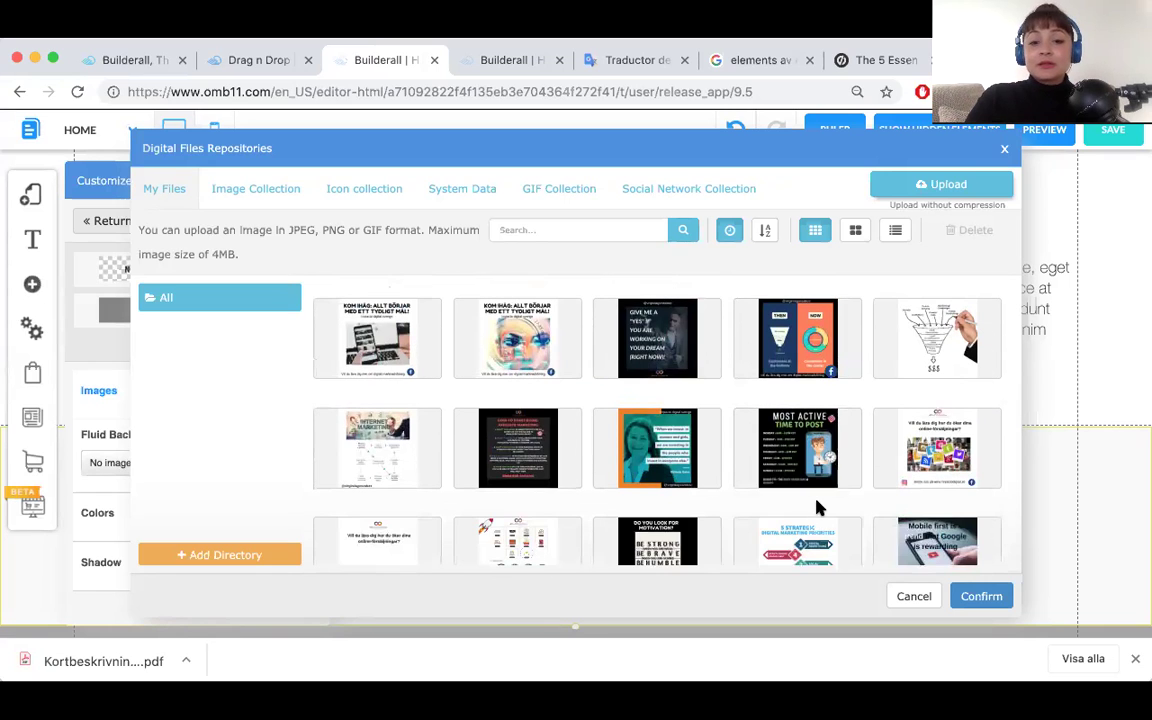
scroll(800, 545, down, 2)
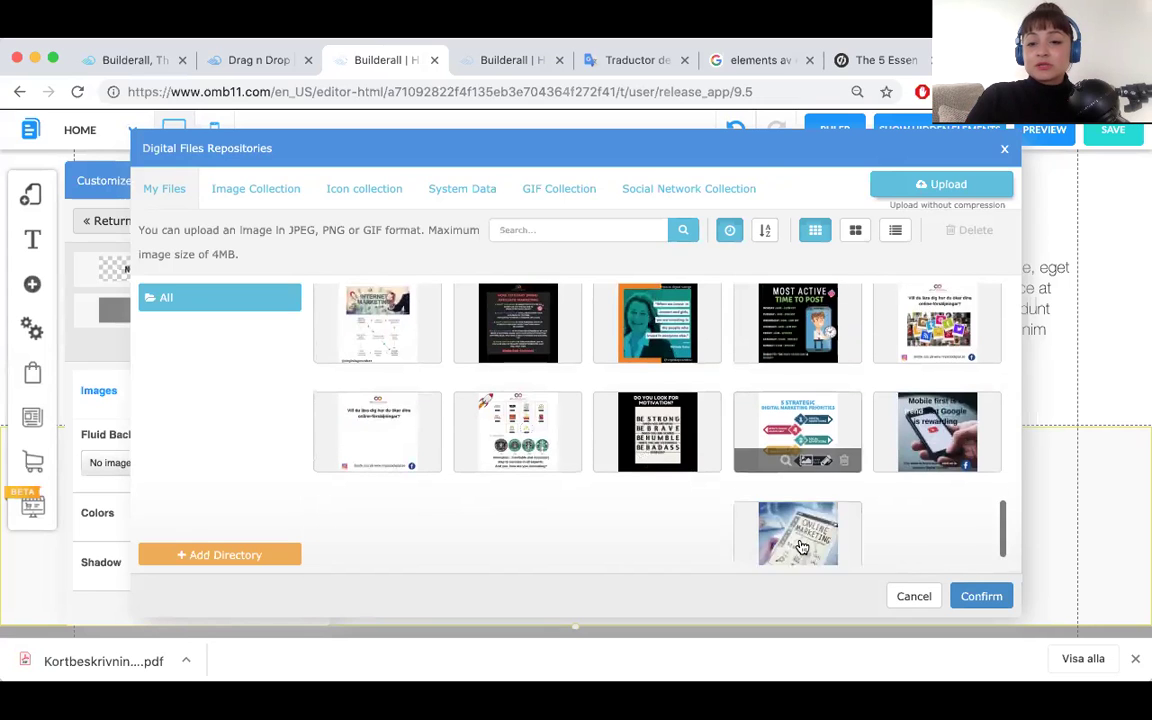
scroll(812, 541, down, 1)
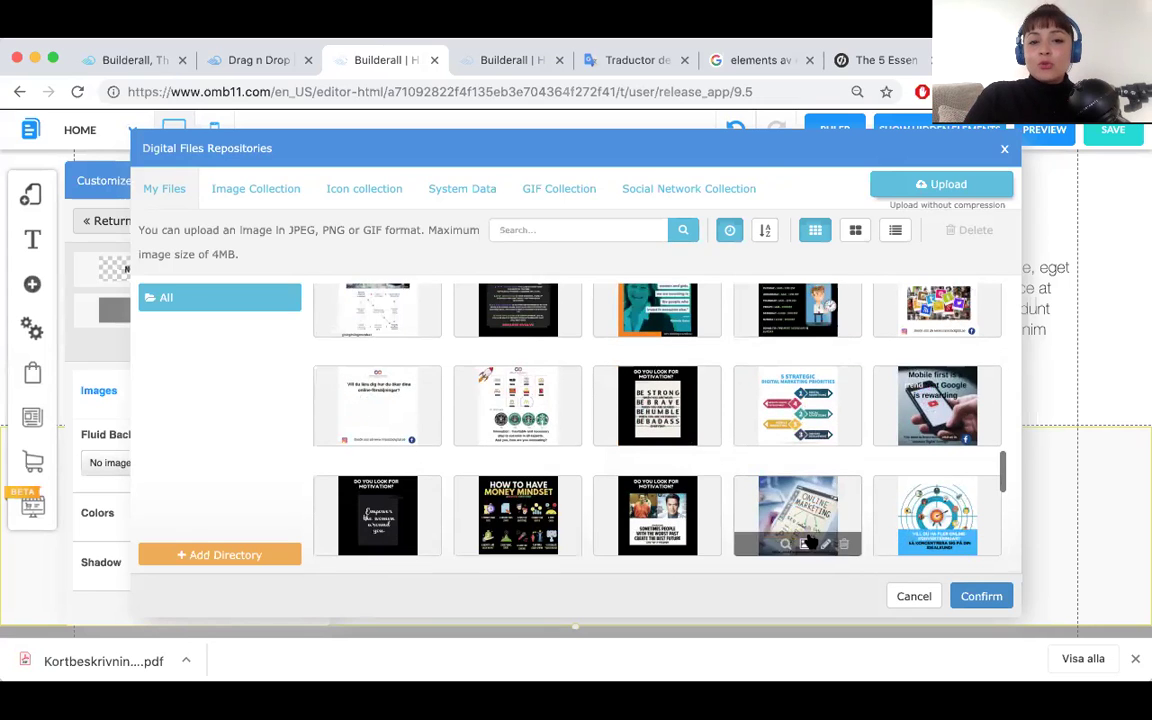
scroll(810, 541, down, 2)
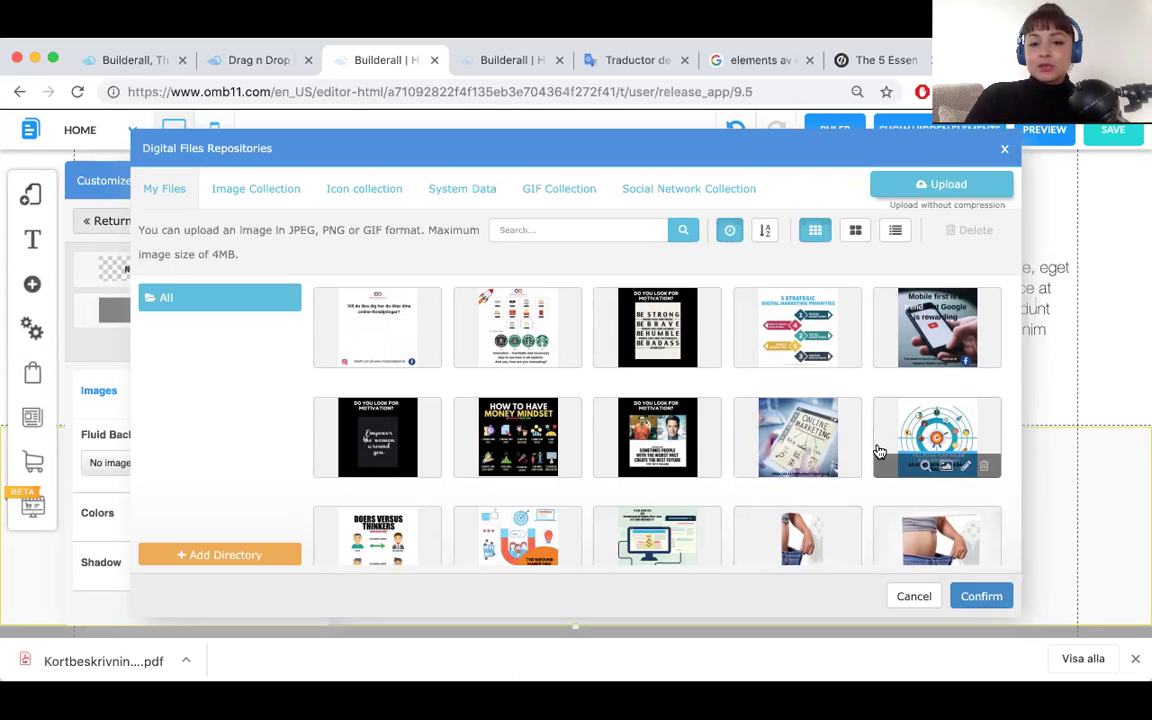
scroll(876, 450, down, 3)
scroll(876, 450, down, 5)
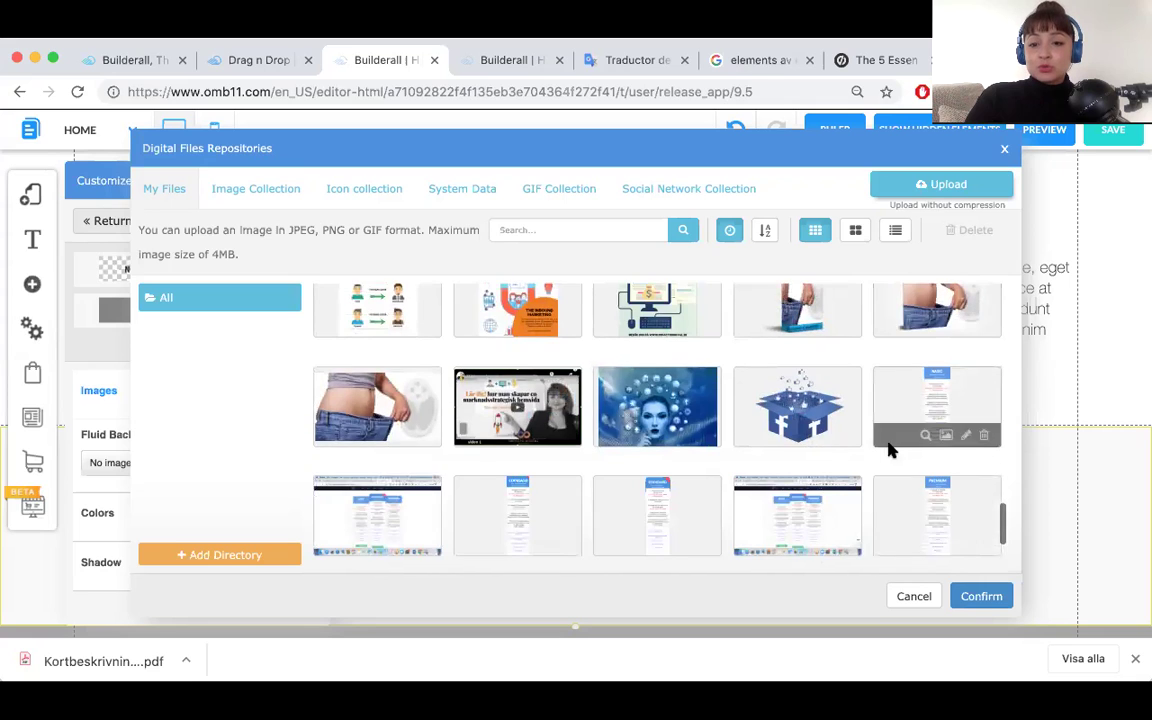
scroll(905, 525, down, 4)
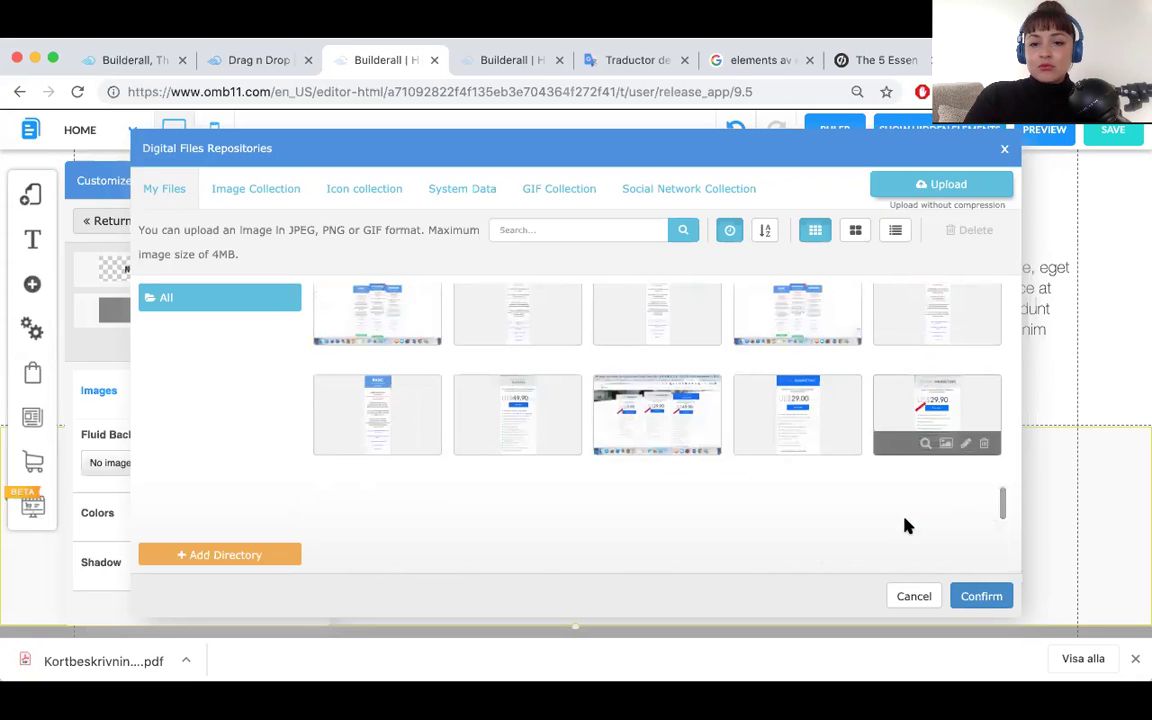
scroll(878, 500, down, 10)
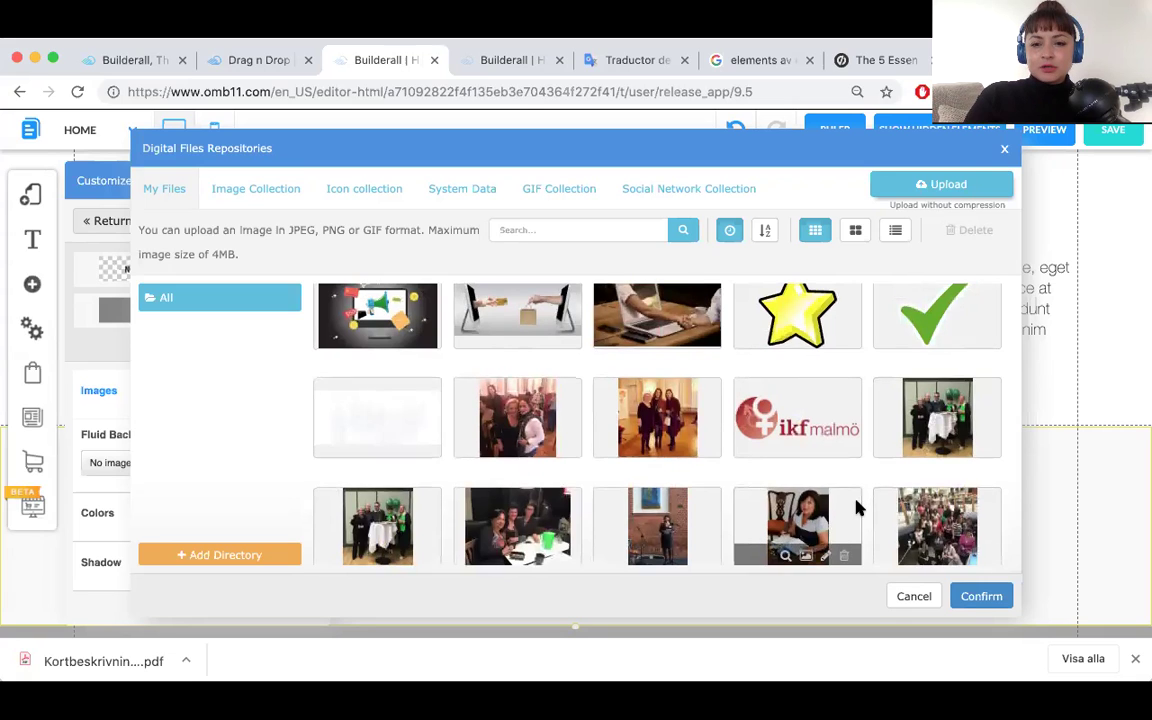
scroll(860, 500, down, 4)
scroll(880, 473, down, 2)
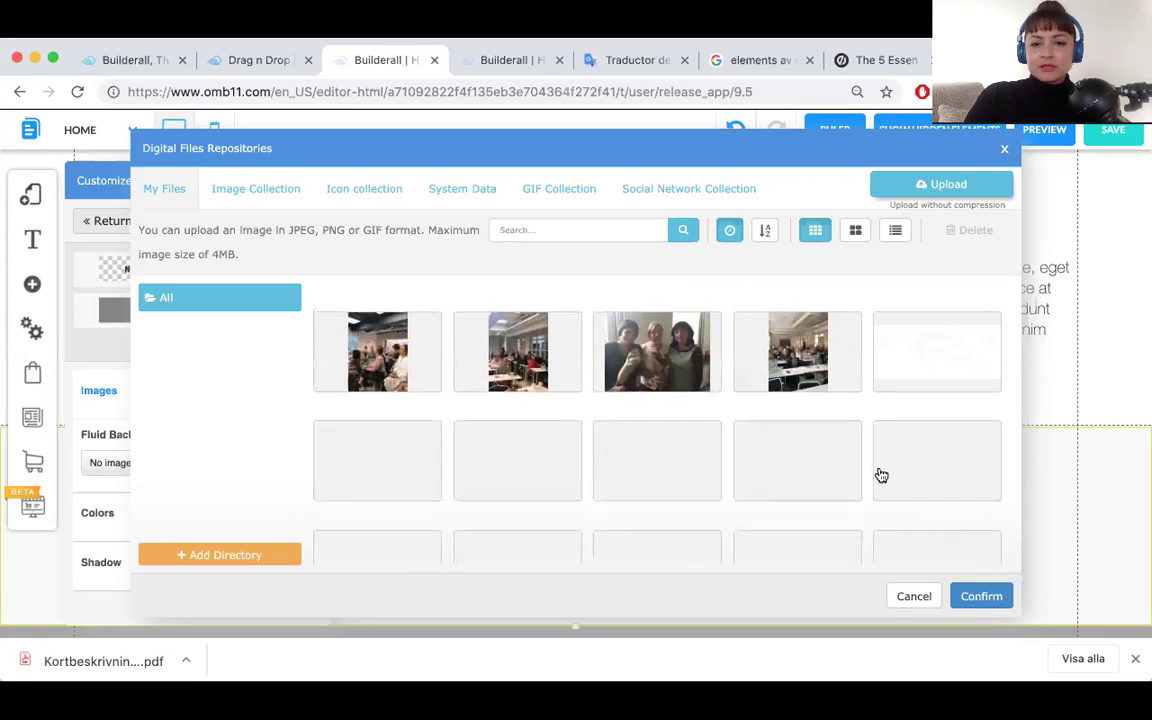
scroll(880, 475, down, 5)
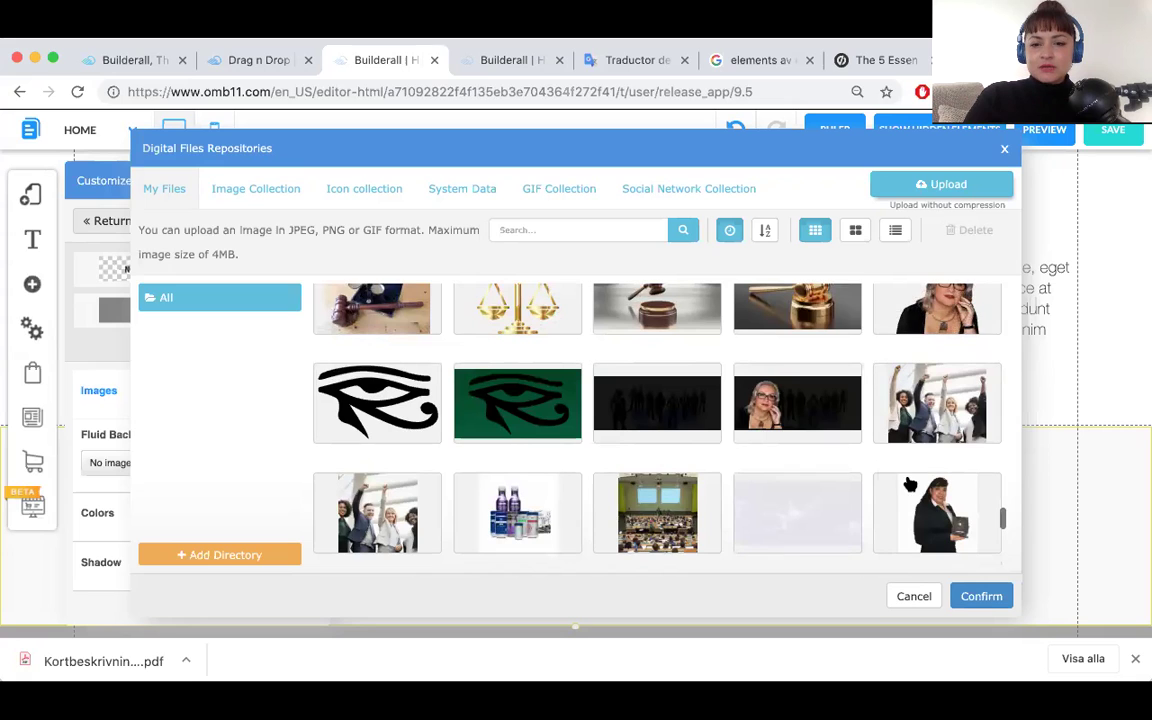
scroll(857, 487, down, 3)
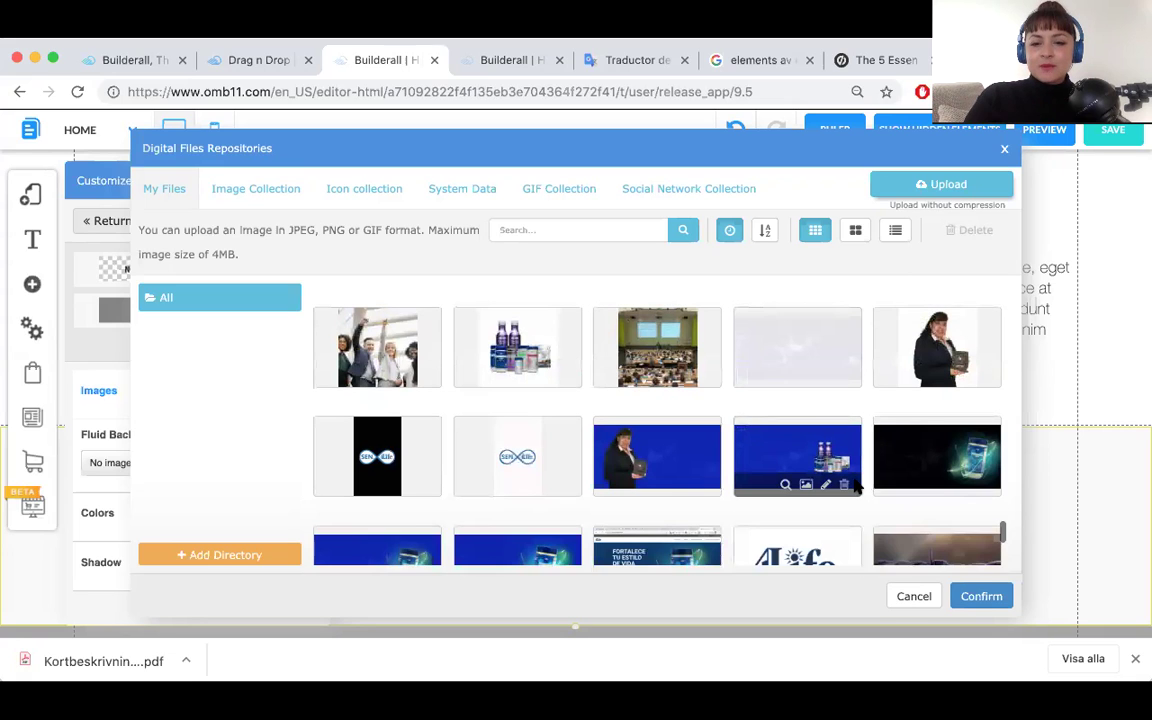
scroll(857, 487, down, 3)
scroll(857, 487, down, 10)
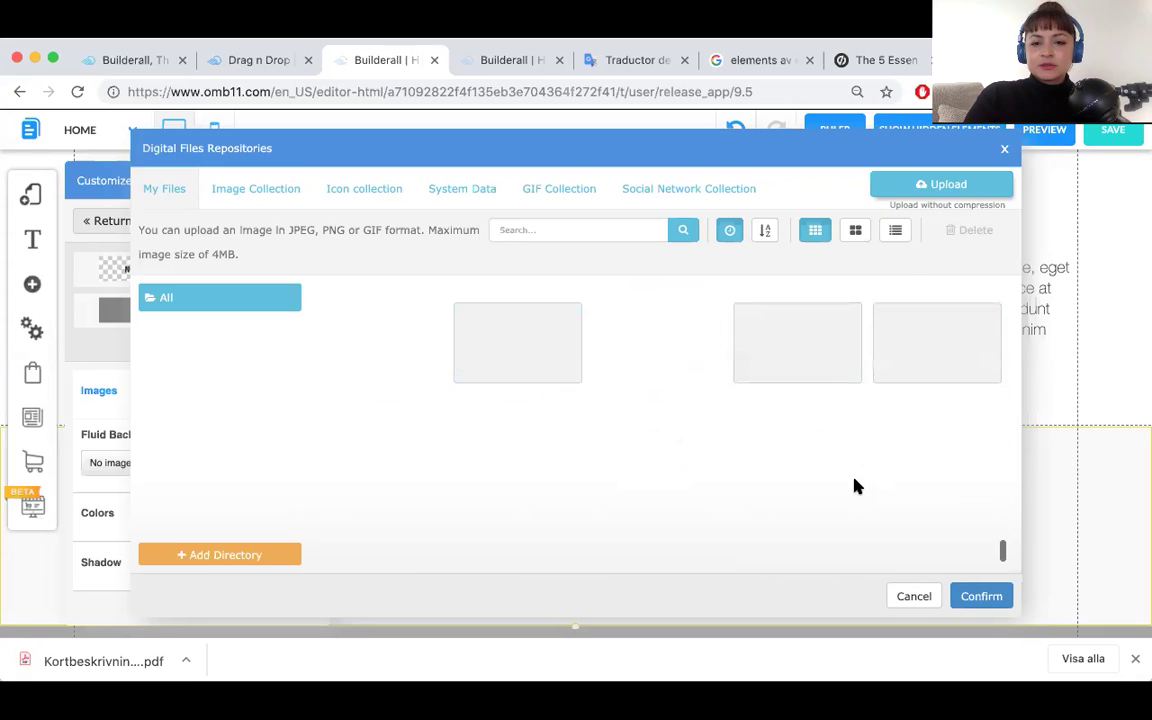
scroll(855, 485, up, 20)
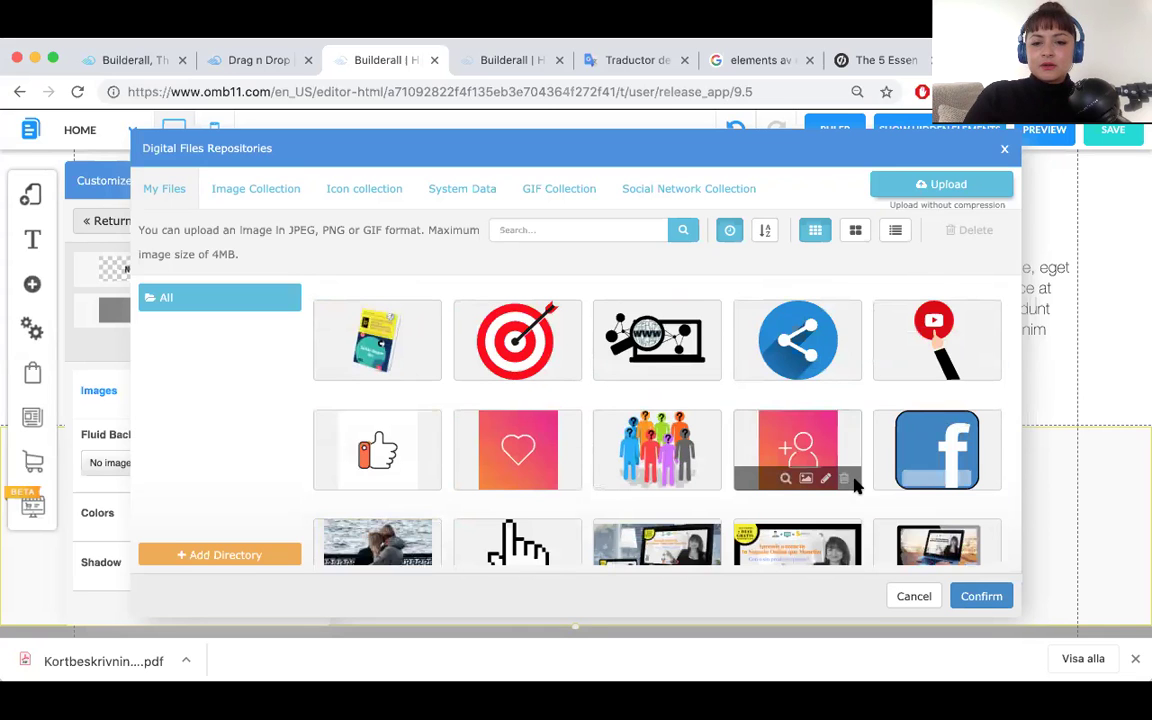
Set the inbound marketing illustration with the magnet (3432911.png) as the footer's fluid background image and close the style settings.
scroll(855, 485, down, 2)
scroll(855, 485, up, 3)
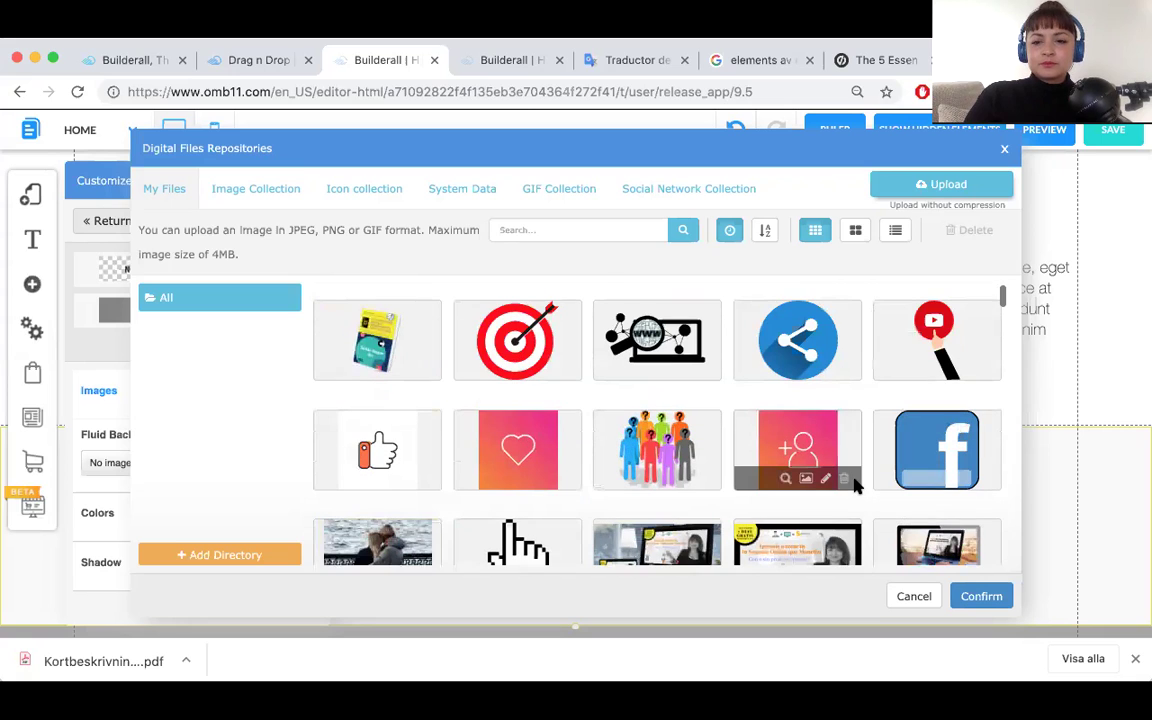
scroll(855, 485, down, 5)
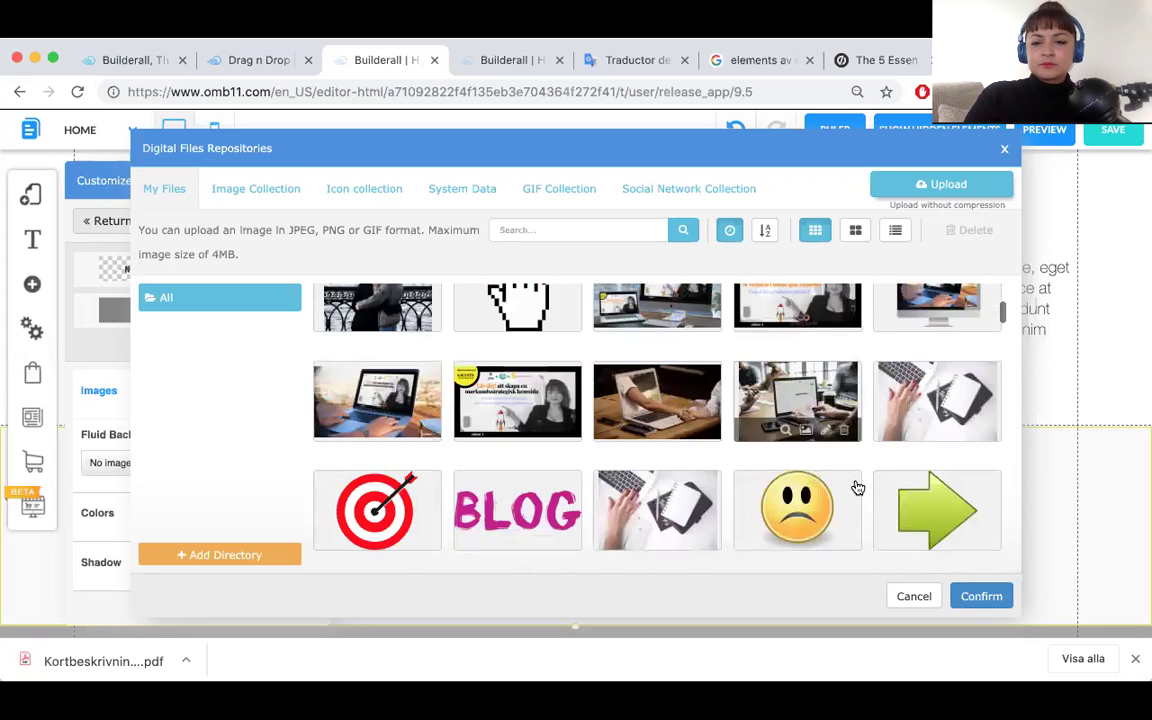
scroll(855, 485, down, 1)
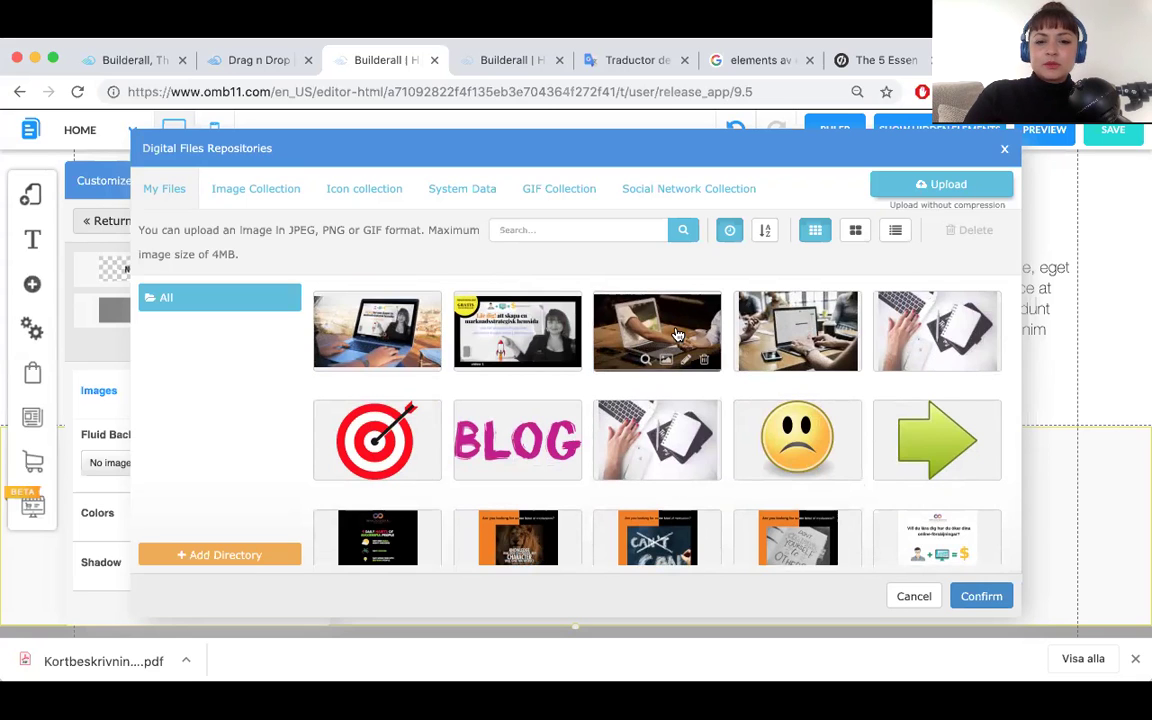
scroll(677, 334, down, 2)
scroll(677, 334, up, 2)
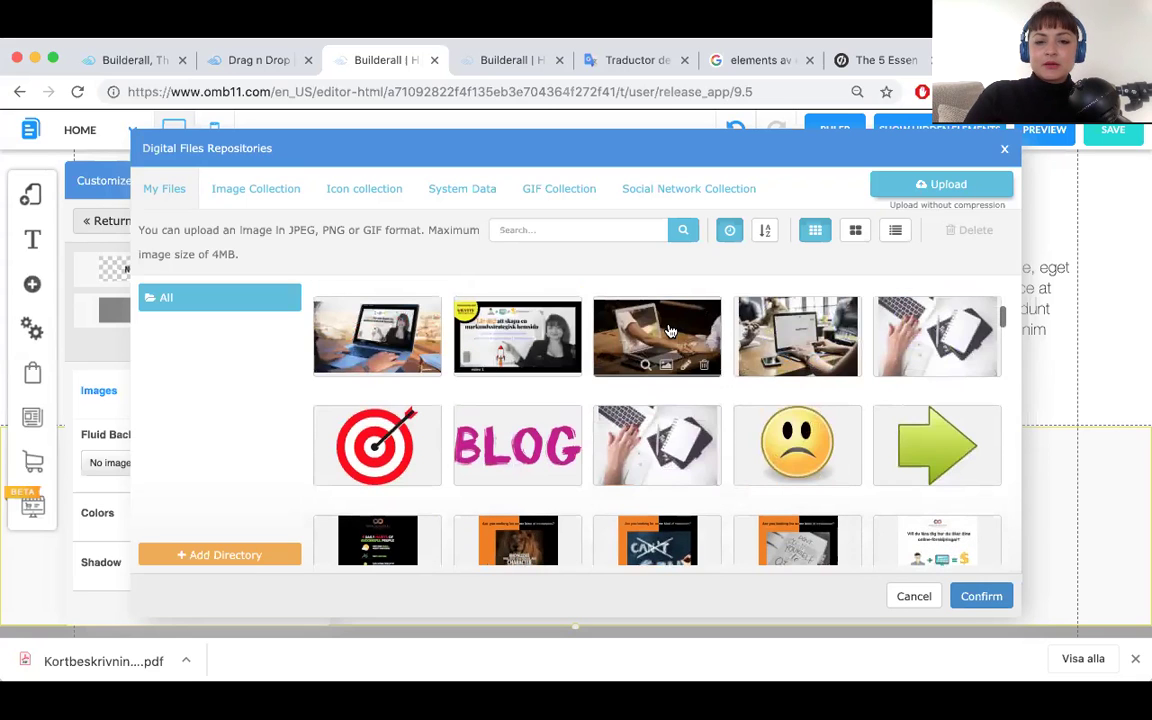
scroll(677, 334, down, 3)
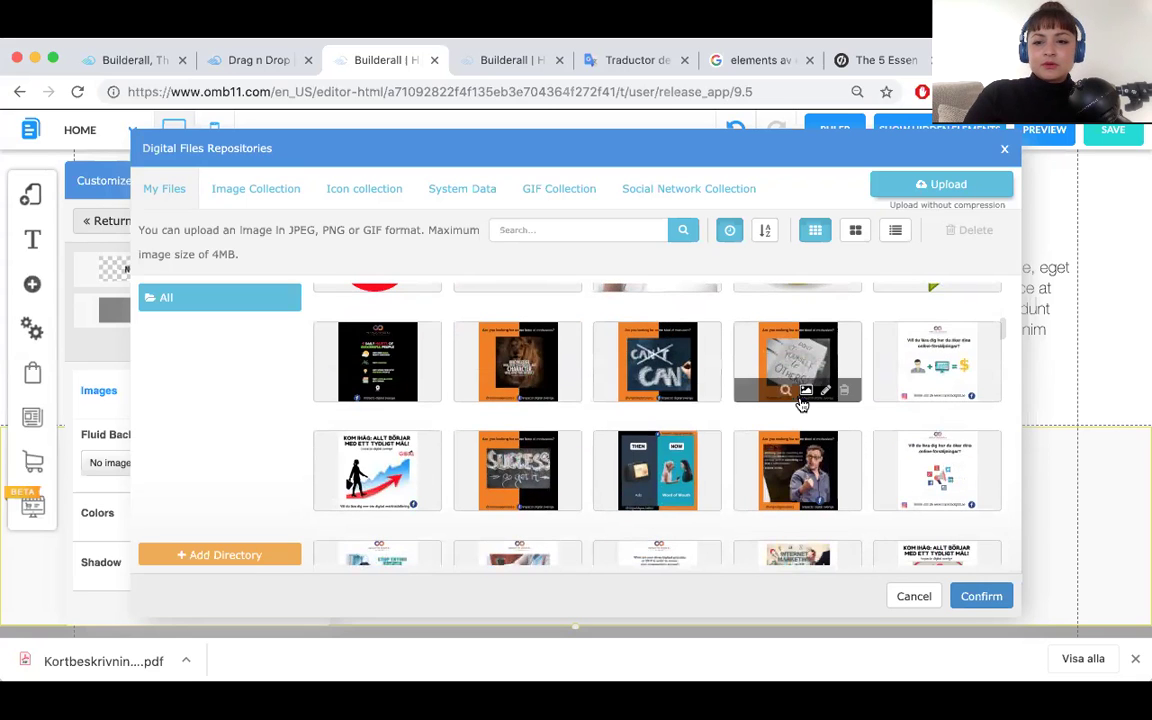
scroll(800, 404, down, 3)
scroll(778, 490, down, 1)
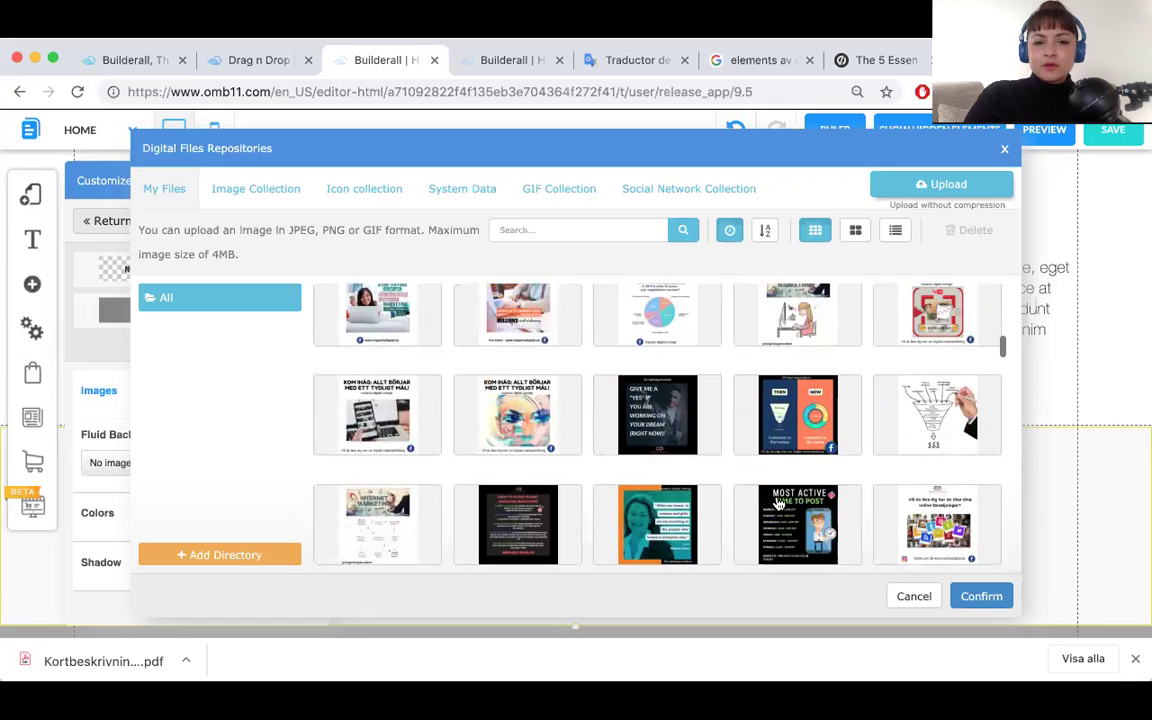
scroll(776, 545, down, 3)
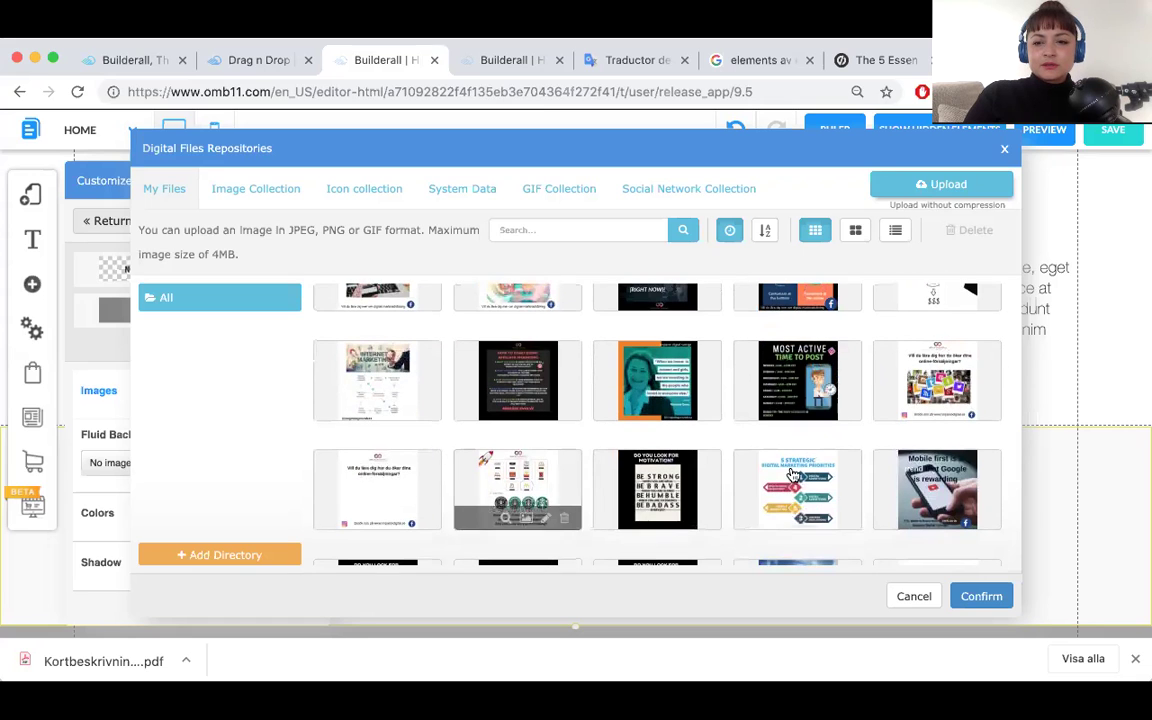
scroll(800, 495, down, 3)
scroll(818, 487, down, 2)
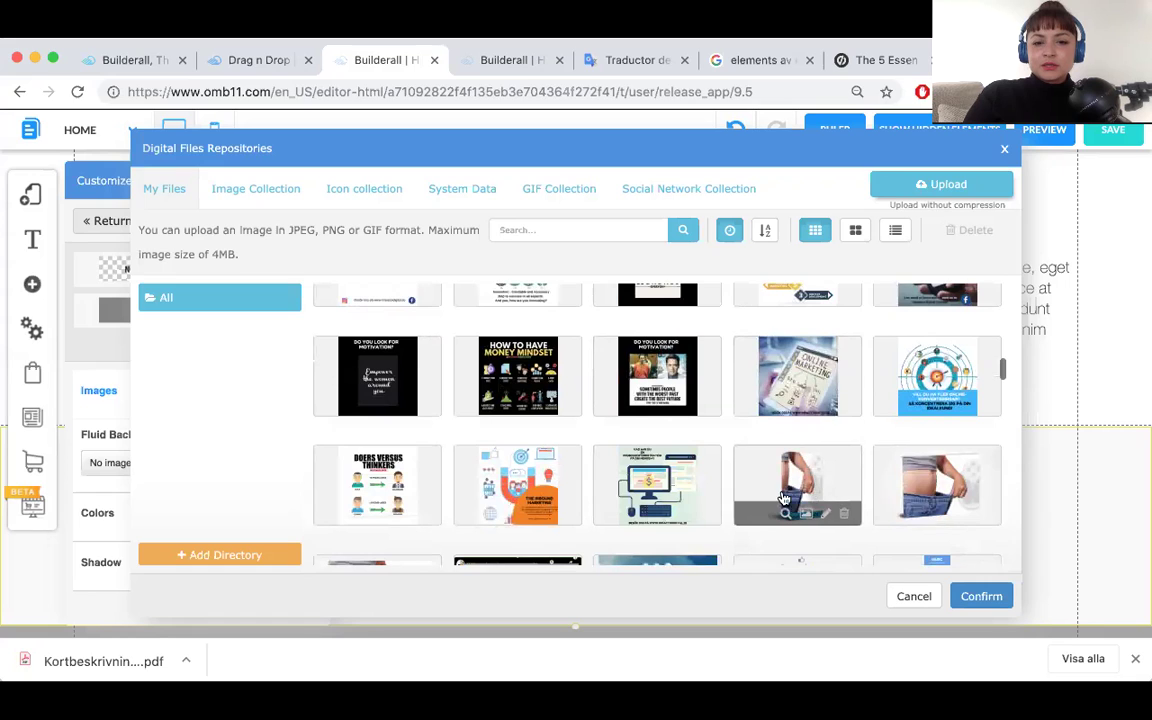
click(512, 483)
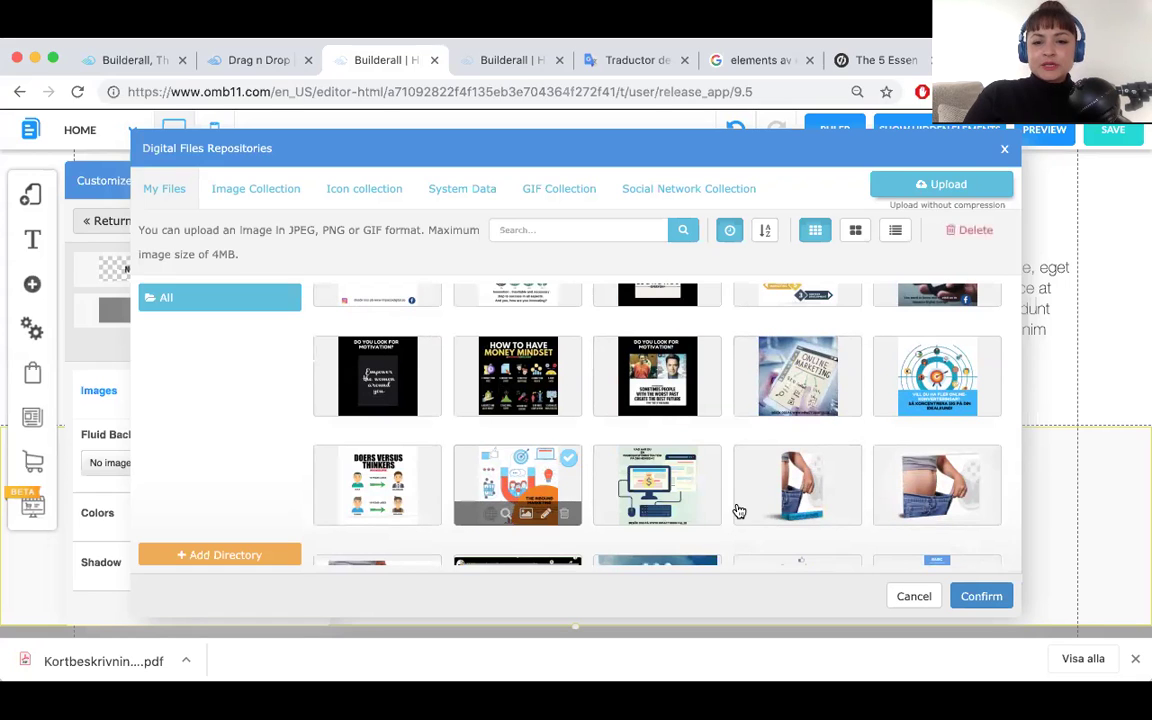
click(969, 596)
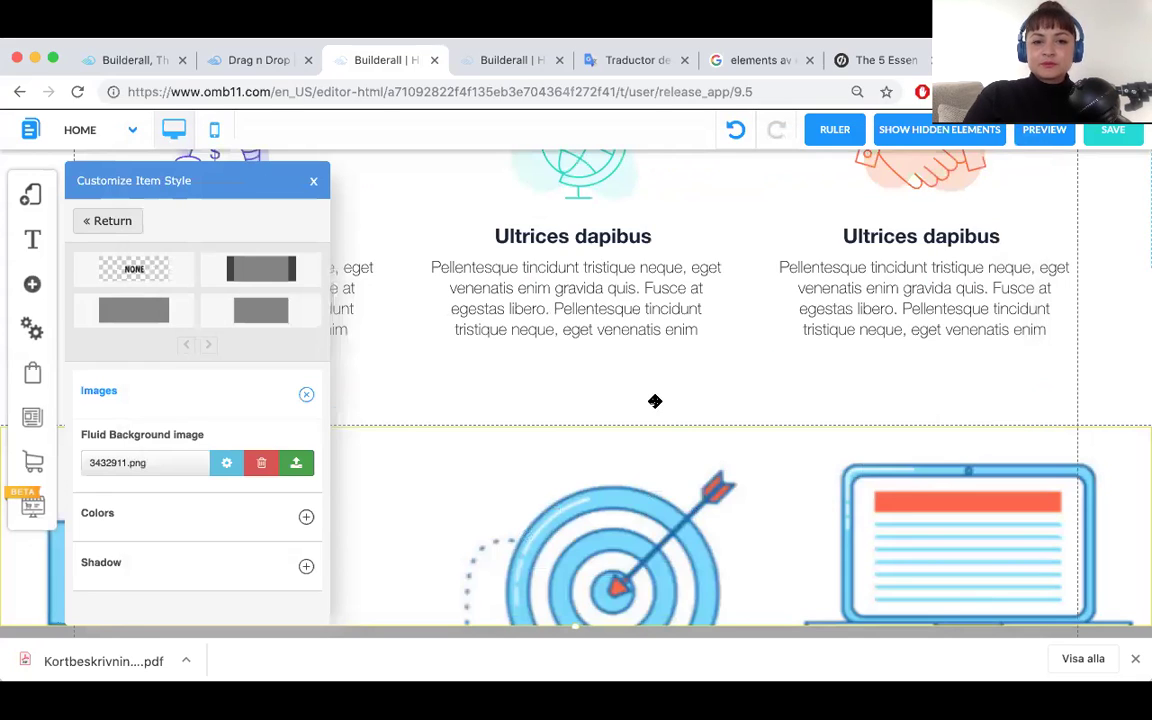
click(313, 181)
Examine the footer's background image together with the "Our Amazing Benefits" section above it.
scroll(671, 494, up, 10)
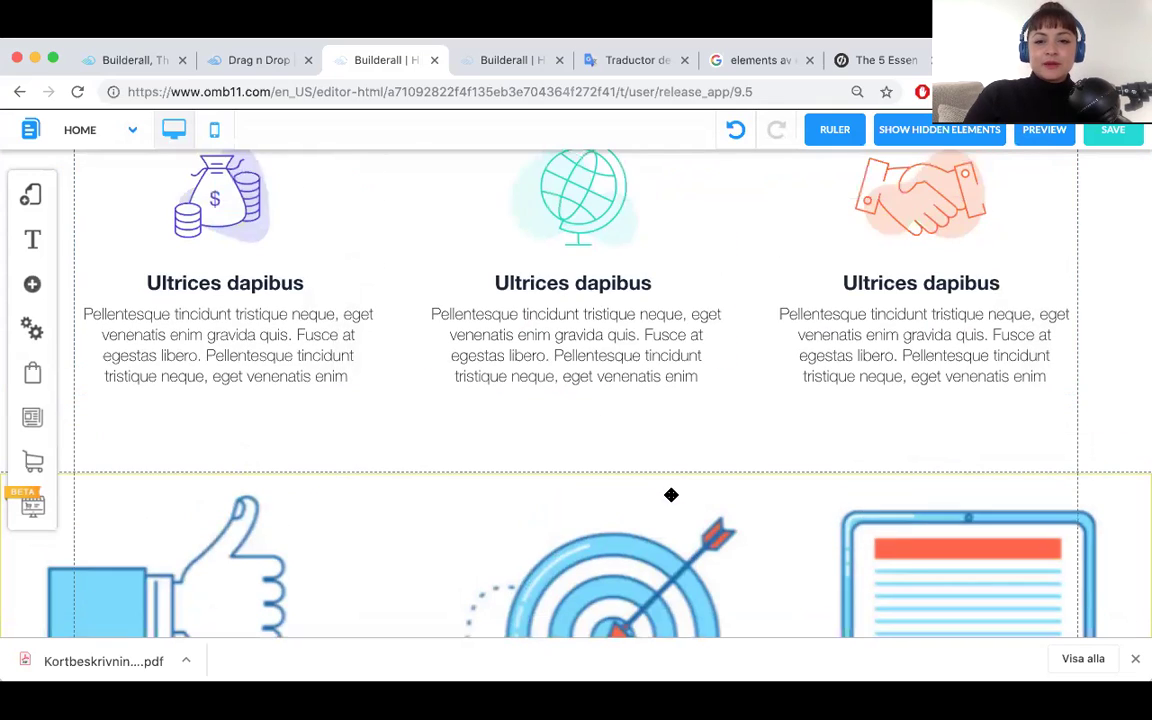
scroll(671, 494, down, 10)
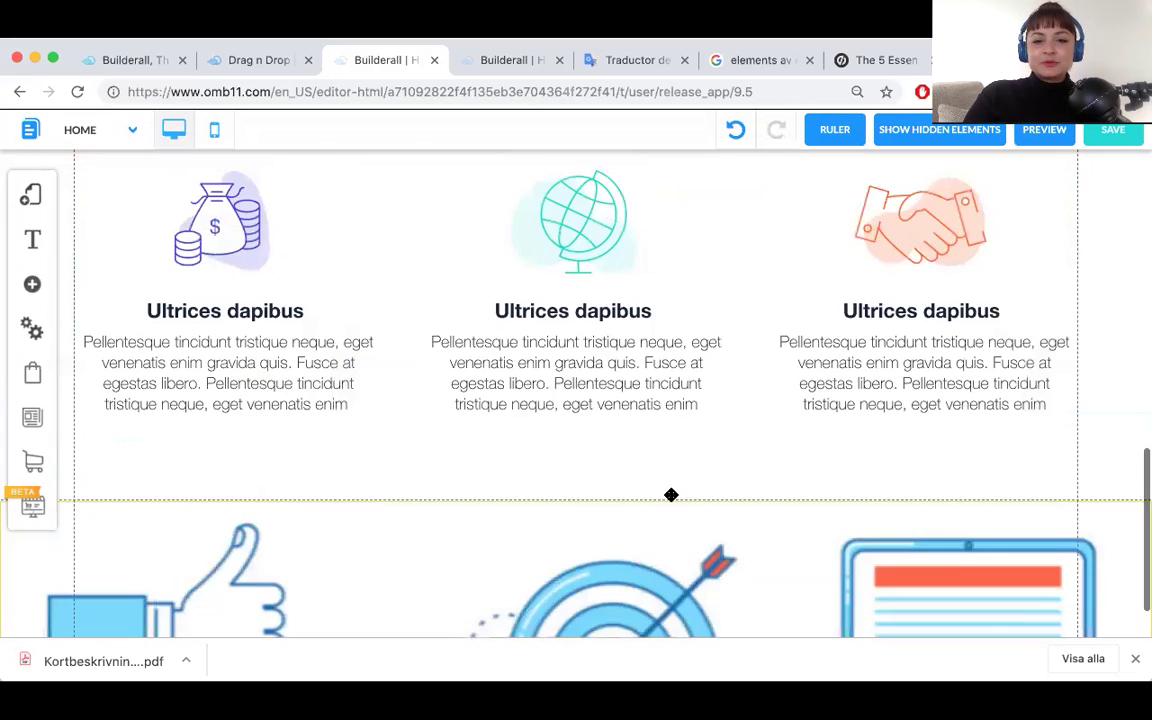
scroll(683, 570, up, 3)
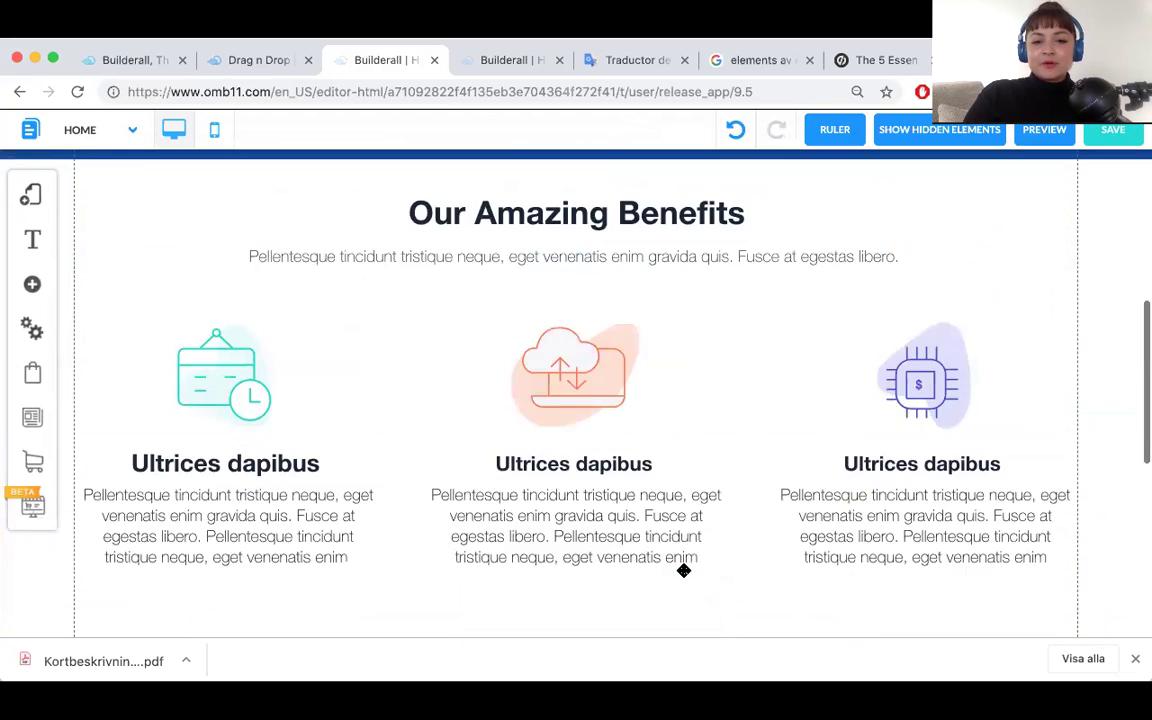
scroll(653, 473, down, 3)
scroll(653, 473, up, 1)
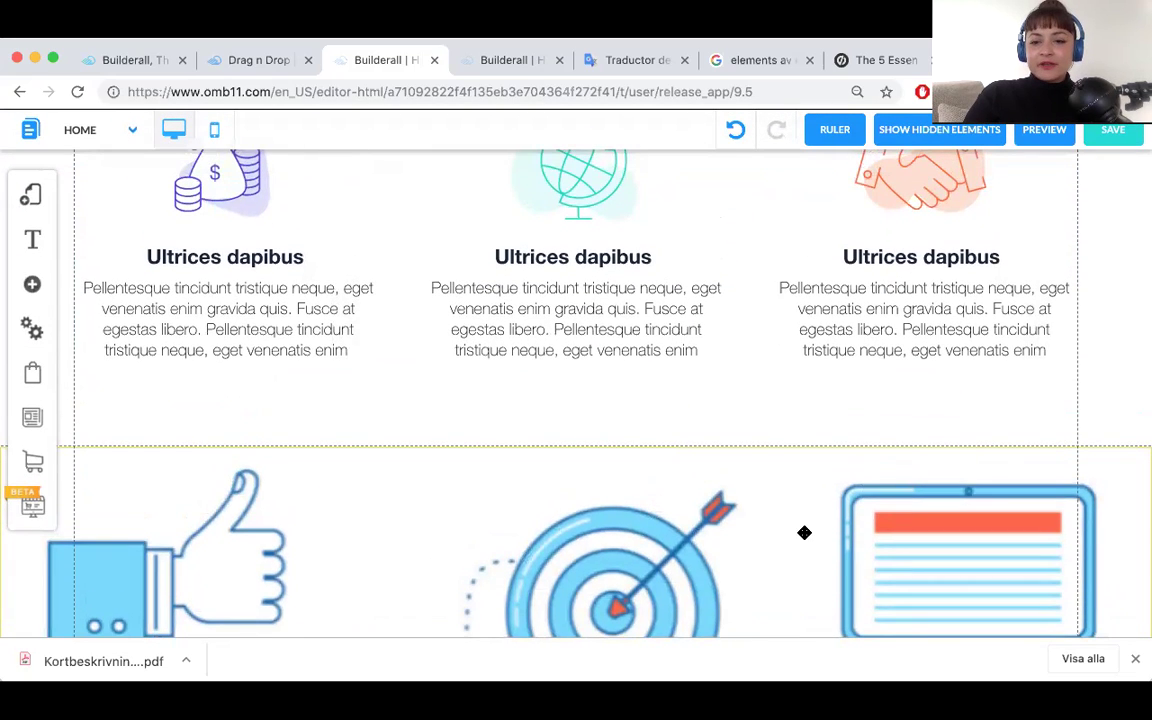
scroll(805, 532, up, 3)
scroll(648, 604, down, 3)
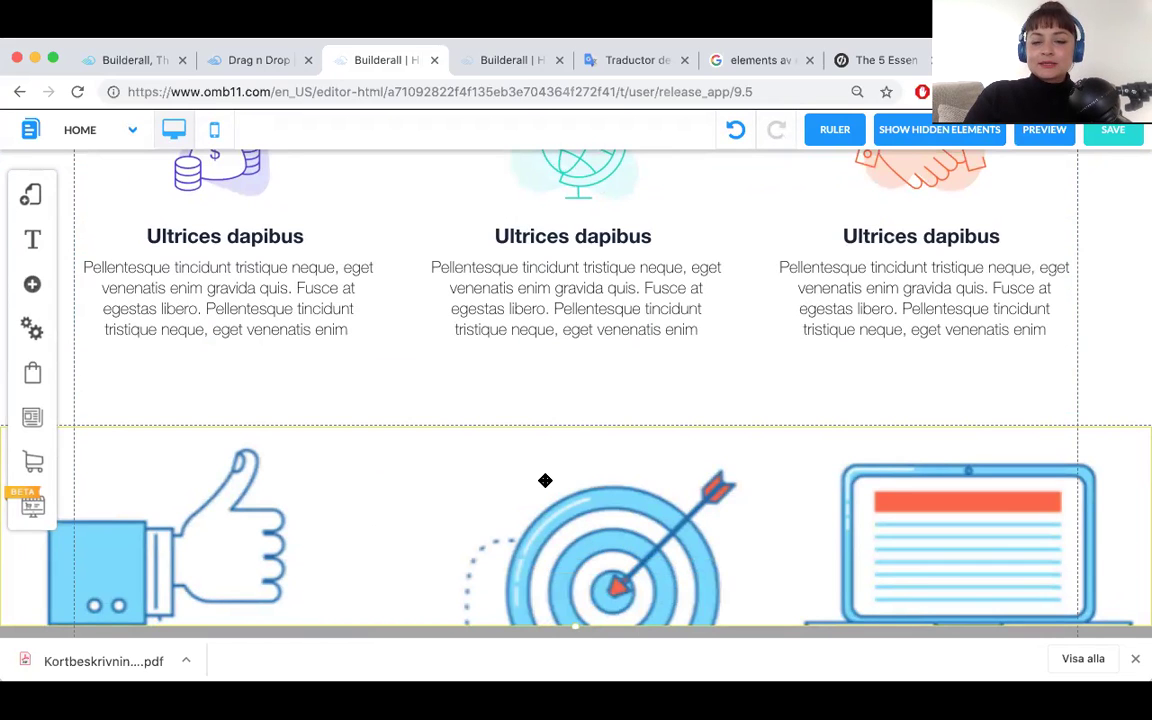
Review the registration text and the email opt-in form with its options in the blue section, leaving the settings as they are.
scroll(812, 465, up, 10)
scroll(812, 465, up, 10)
click(810, 462)
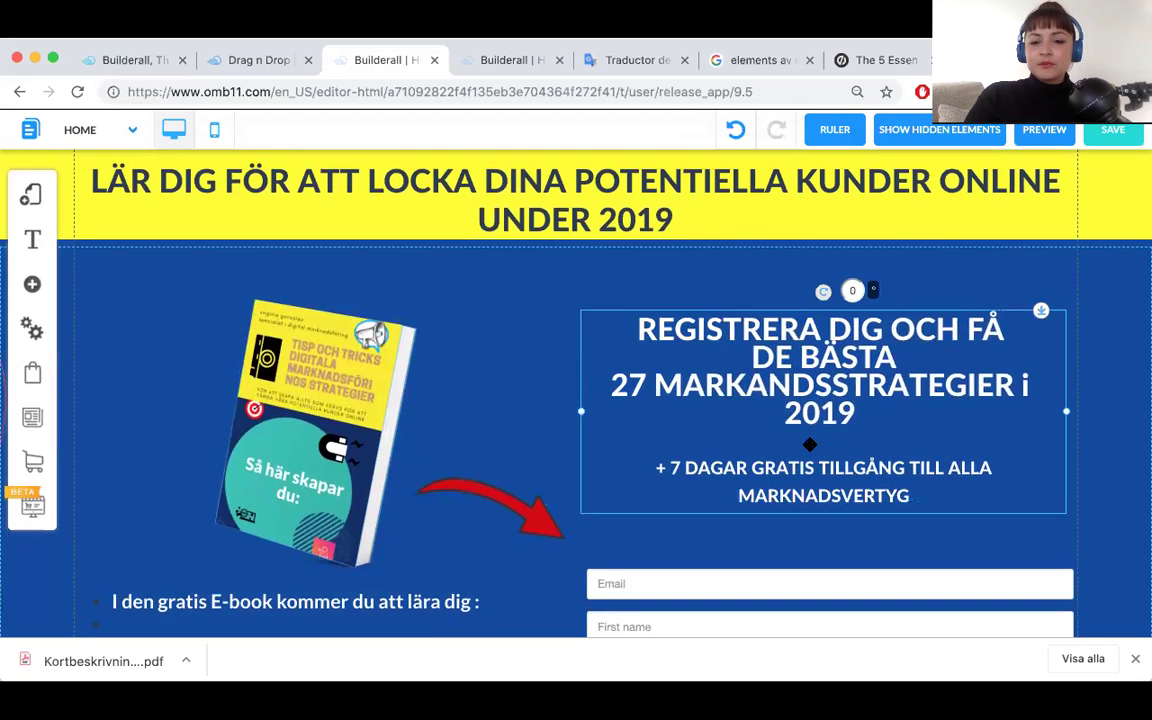
scroll(720, 397, down, 3)
click(720, 397)
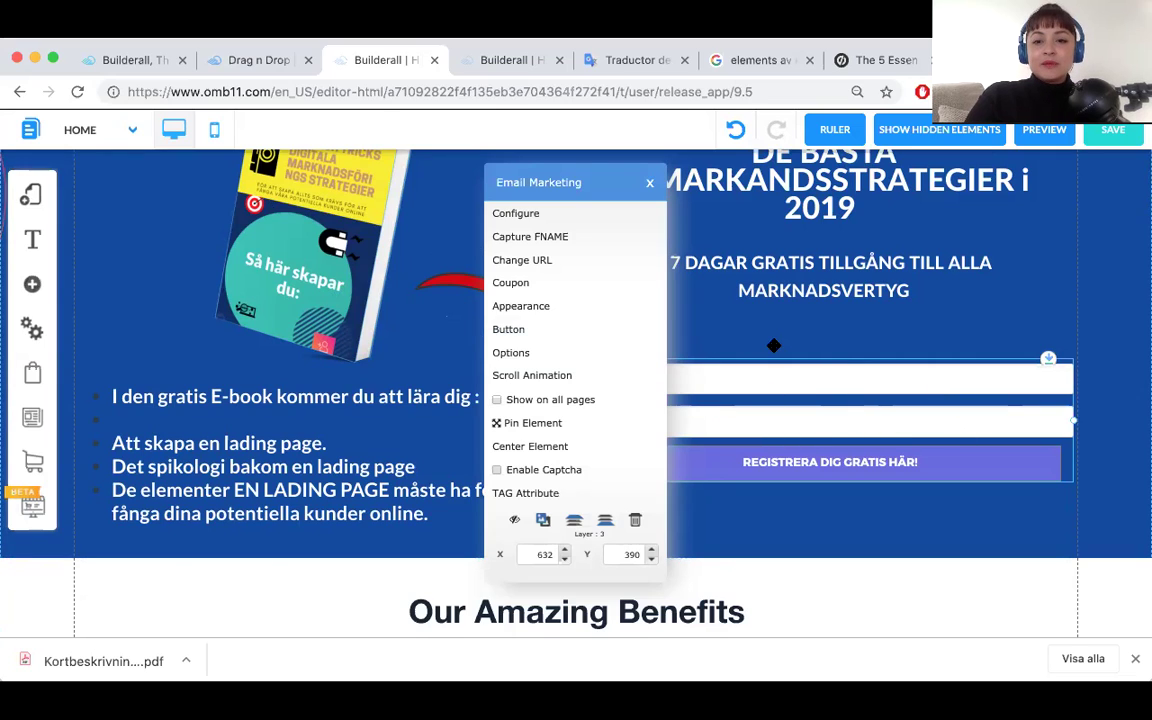
click(712, 342)
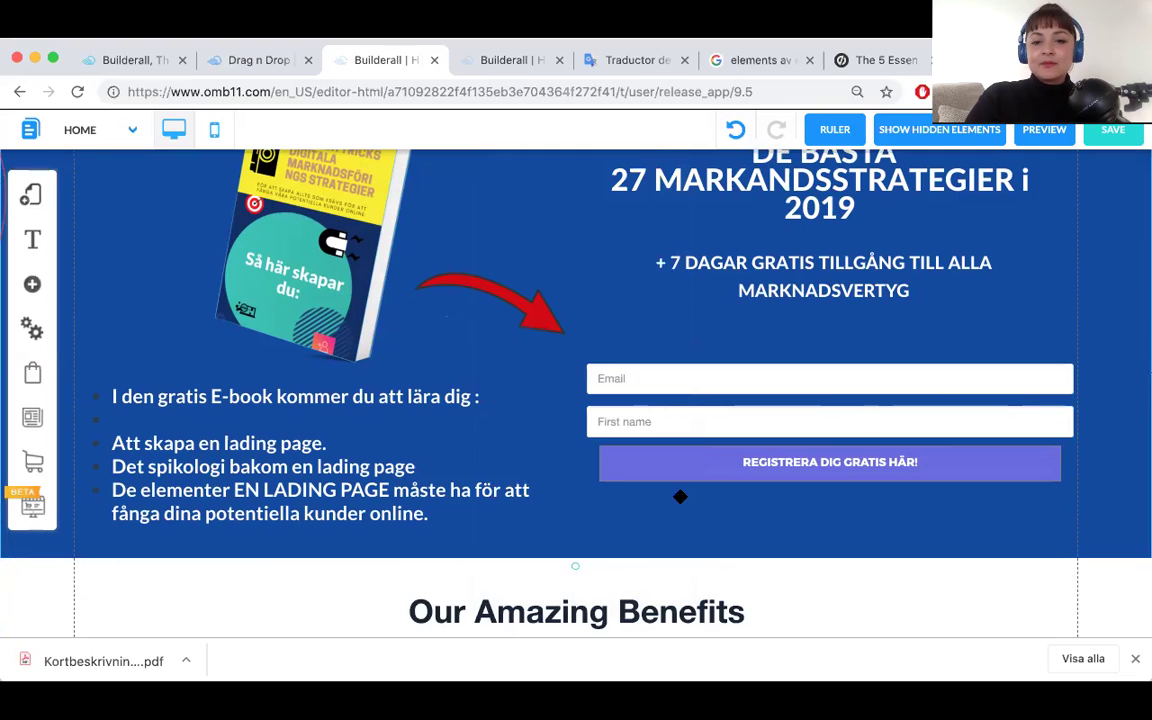